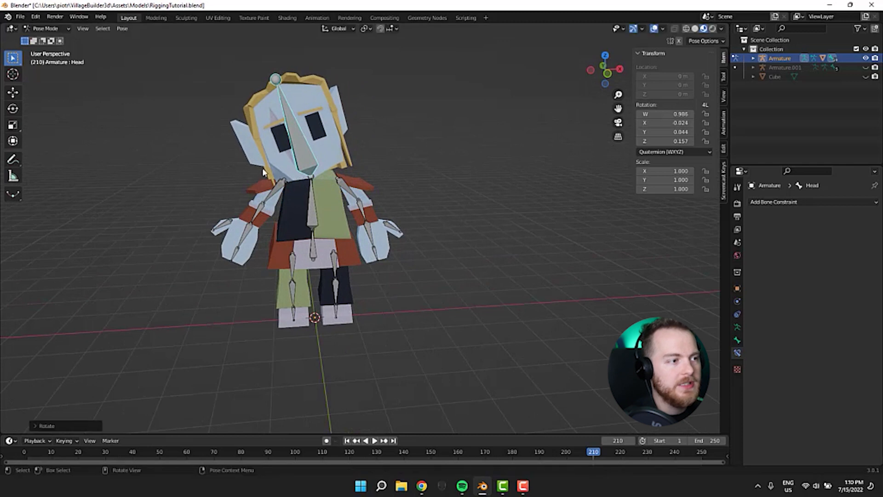
Step: Undo the head bone's rotation and try moving the right upper arm bone away from the body
key(ctrl+z)
click(282, 186)
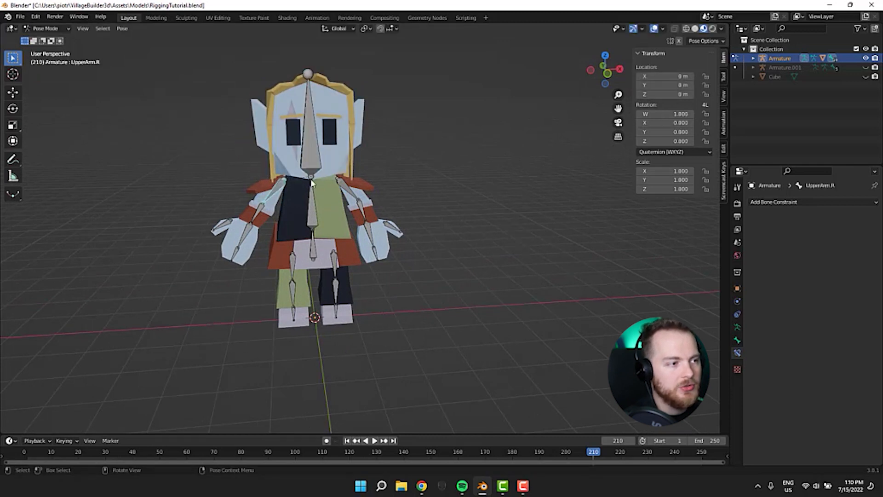
key(g)
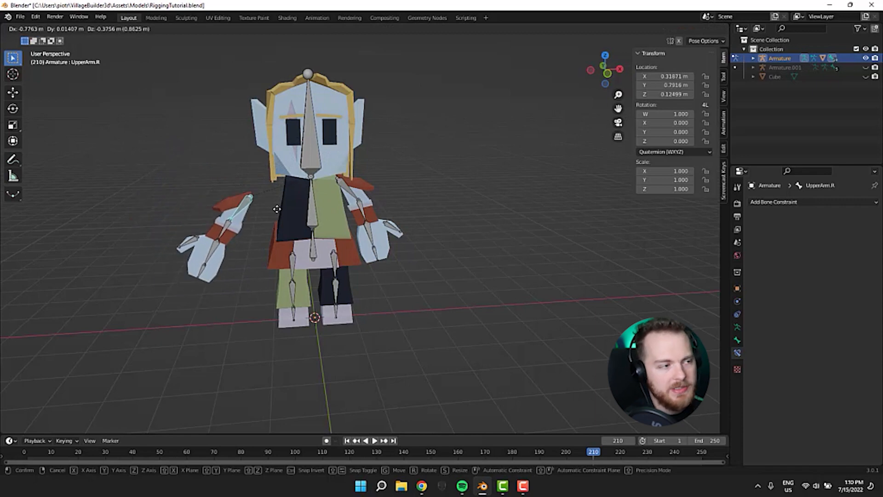
key(Escape)
Step: Test forward kinematics by rotating the character's right hand bone and lower arm bone one after the other
middle_drag(192, 161, 216, 161)
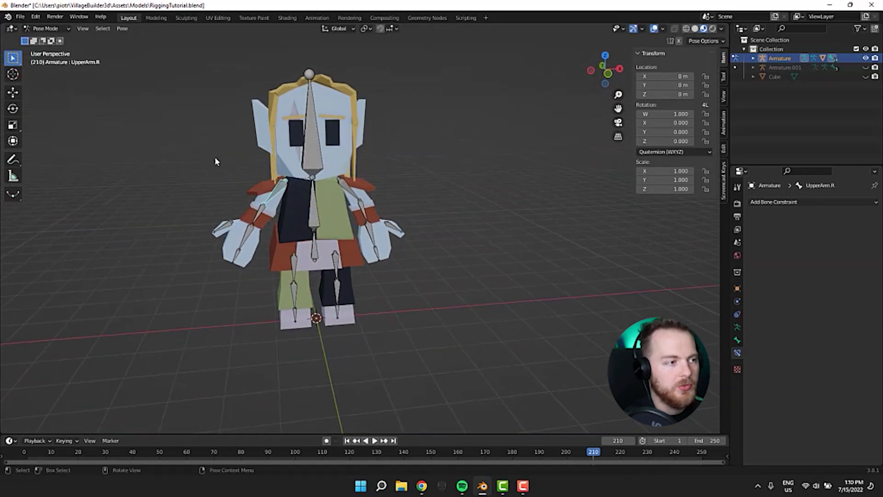
middle_drag(169, 195, 249, 219)
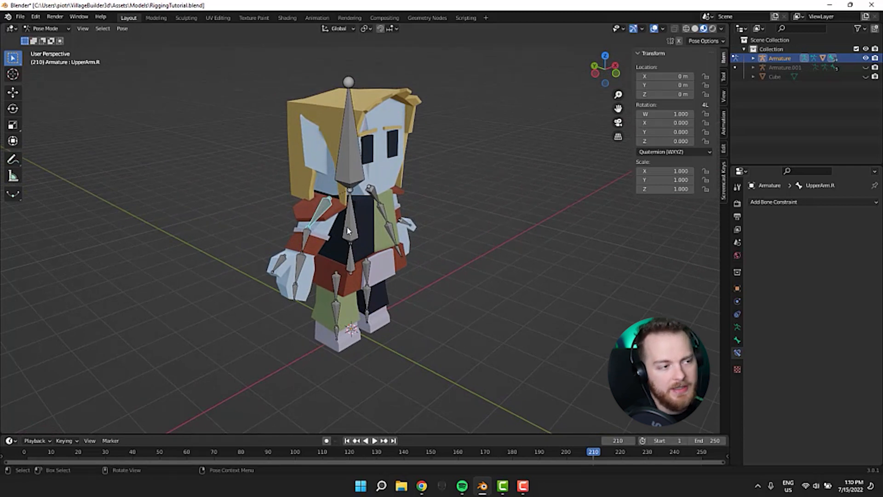
click(298, 279)
key(r)
click(326, 274)
click(305, 247)
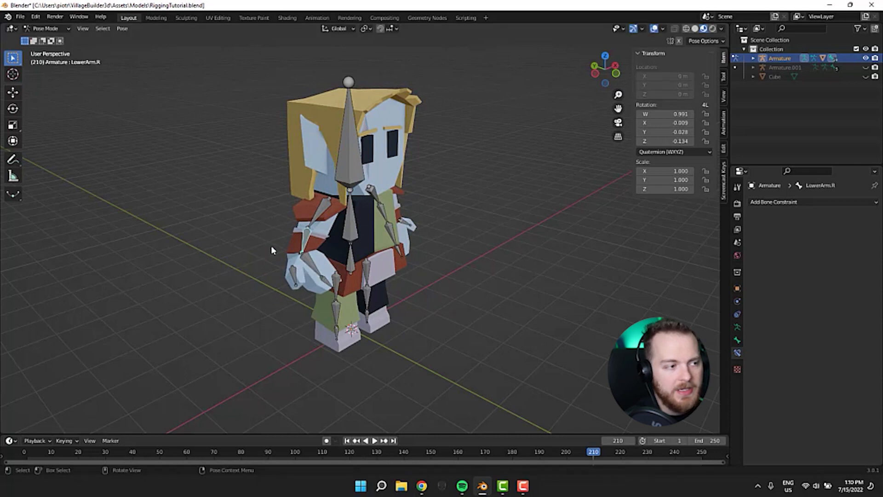
key(r)
click(258, 259)
middle_drag(259, 259, 304, 239)
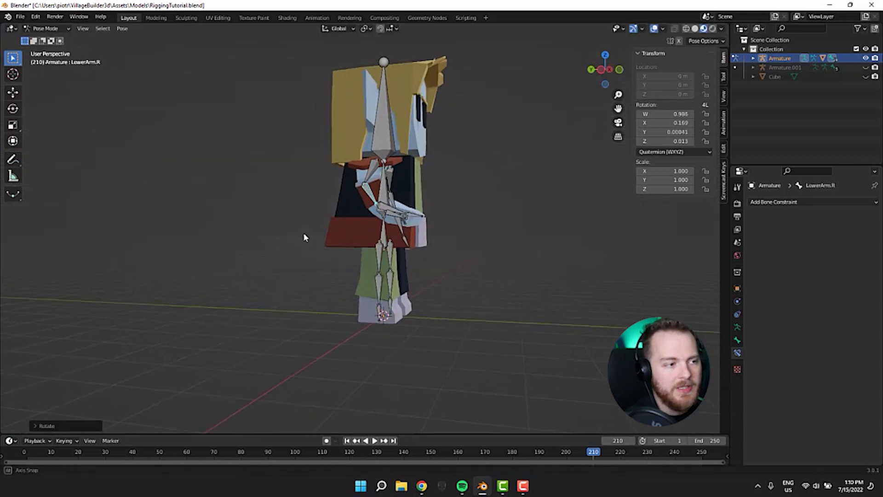
key(r)
click(221, 132)
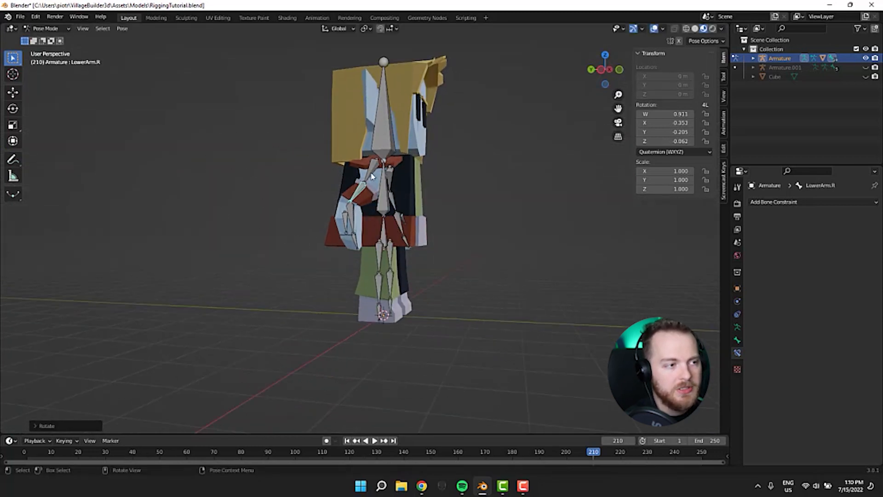
Step: Test a raised arm pose by rotating the right upper arm bone outward from the shoulder
click(372, 176)
middle_drag(248, 203, 219, 201)
key(r)
click(205, 142)
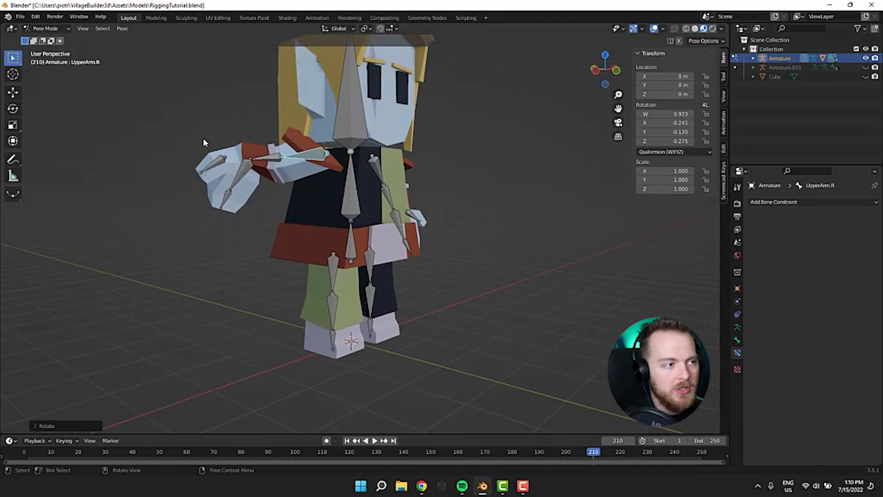
scroll(203, 138, down, 5)
middle_drag(187, 157, 217, 139)
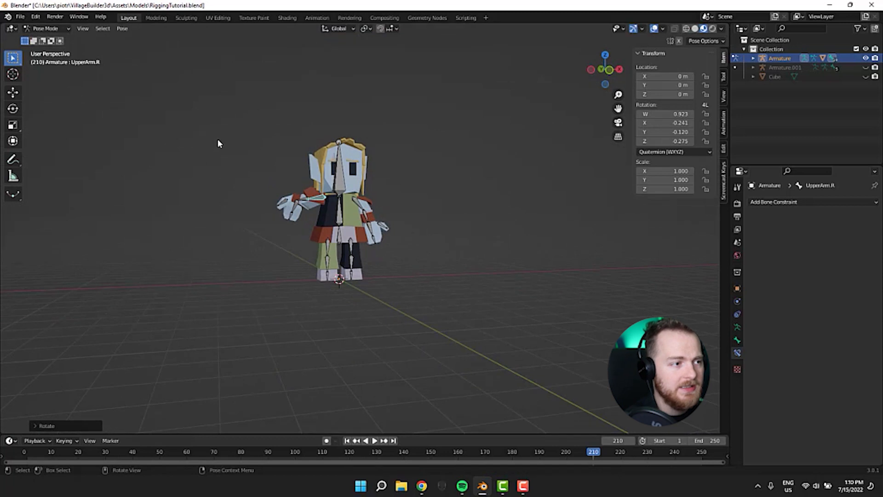
Step: Undo all the test rotations of the right hand, lower arm and upper arm bones
key(ctrl+z)
key(ctrl+z)
key(ctrl+z)
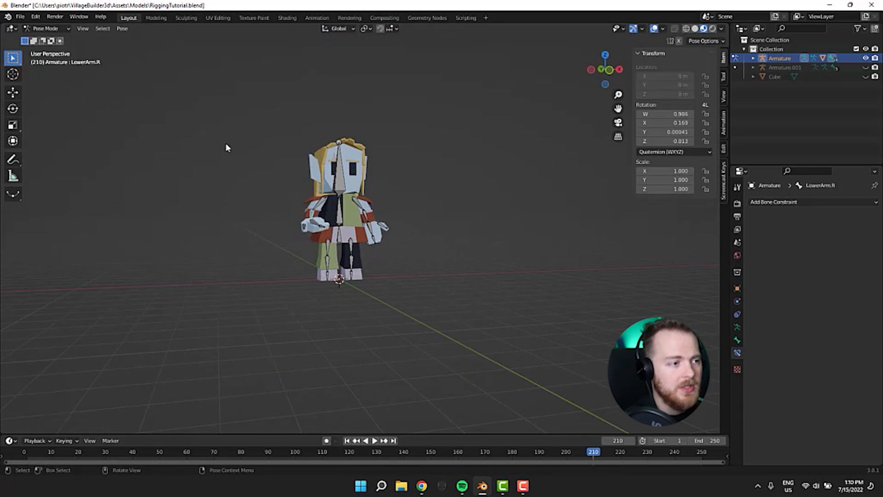
key(ctrl+z)
key(ctrl+z)
key(ctrl+z)
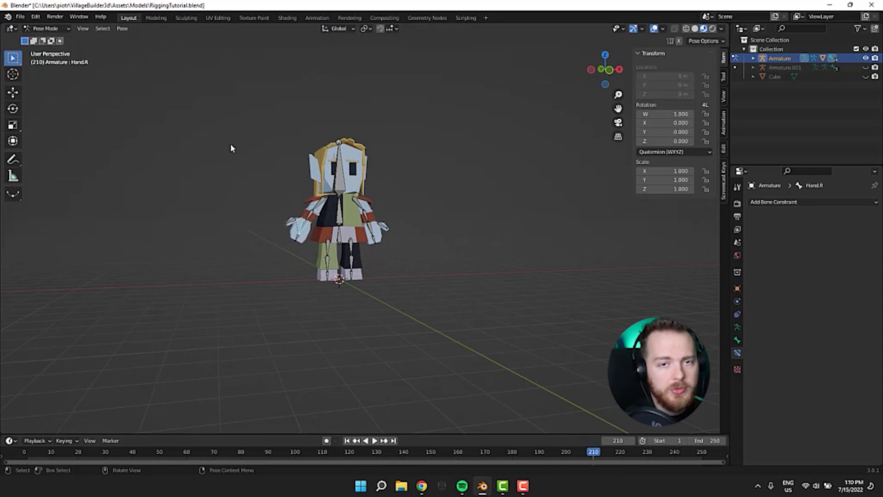
Step: With all the character's bones selected, switch to Object Mode and hide the character's armature
drag(232, 125, 498, 323)
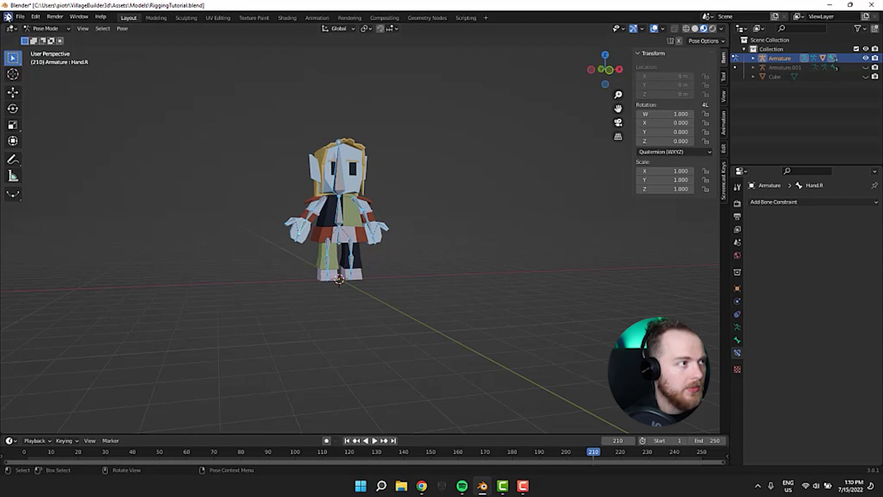
click(35, 26)
click(42, 33)
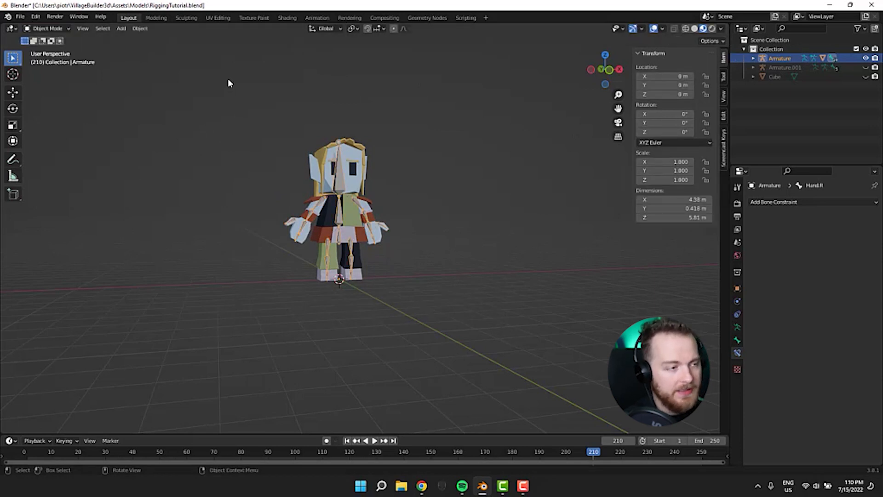
key(h)
Step: Unhide the tentacle mesh named Cube in the scene collection
click(805, 67)
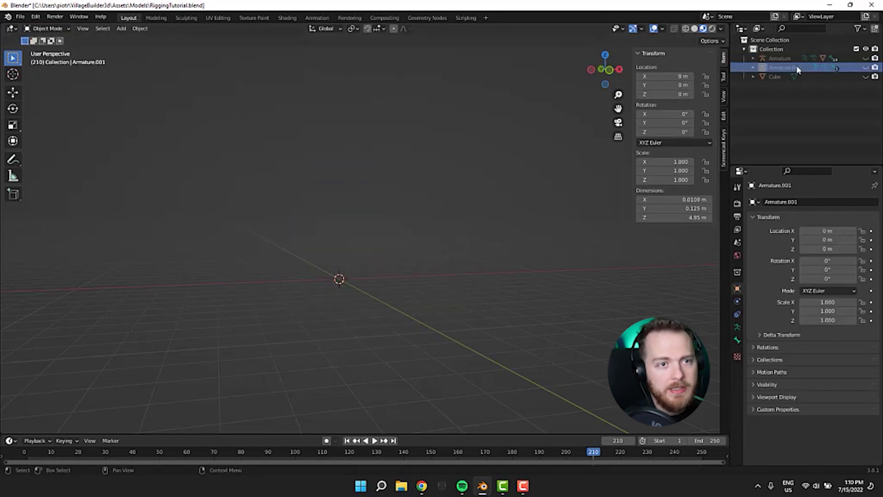
click(837, 76)
click(866, 77)
middle_drag(371, 227, 299, 234)
scroll(298, 235, up, 4)
shift+middle_drag(232, 237, 269, 247)
scroll(269, 248, up, 2)
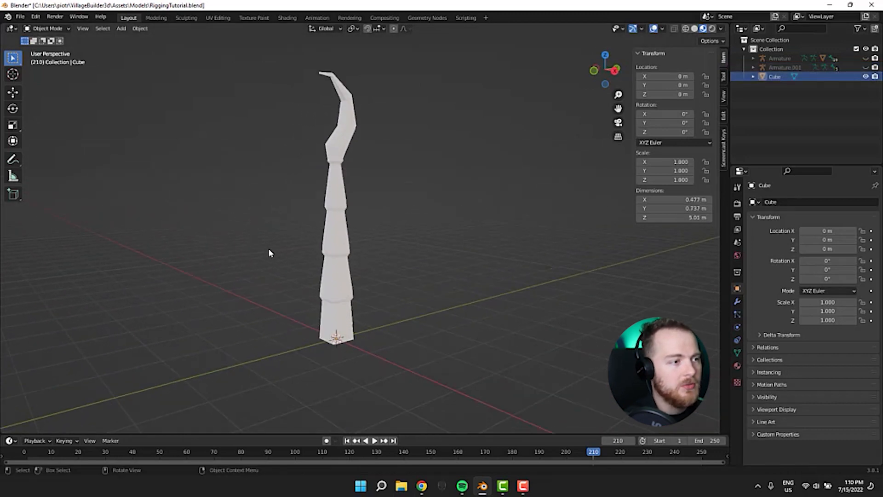
scroll(248, 240, down, 2)
Step: Unhide the tentacle's armature, Armature.001, and look over its bone chain from base to tip
click(803, 67)
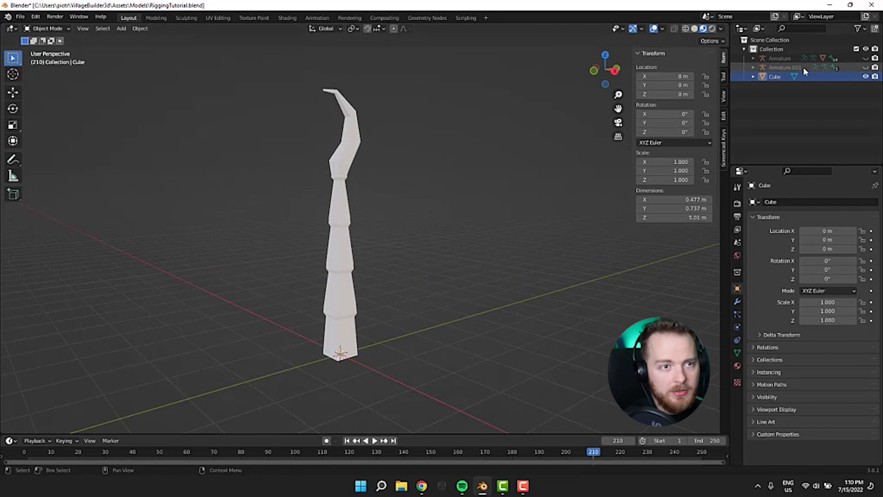
click(866, 68)
middle_drag(487, 241, 449, 243)
scroll(296, 251, up, 3)
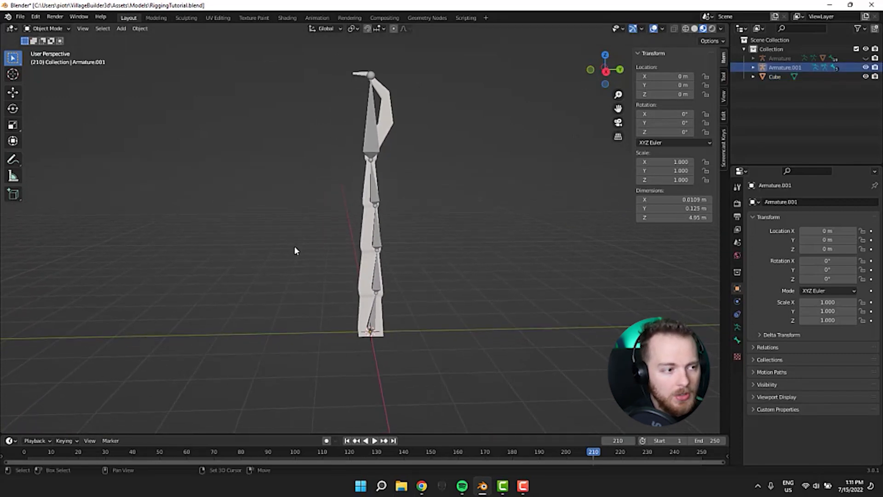
middle_drag(312, 298, 330, 182)
middle_drag(373, 375, 376, 372)
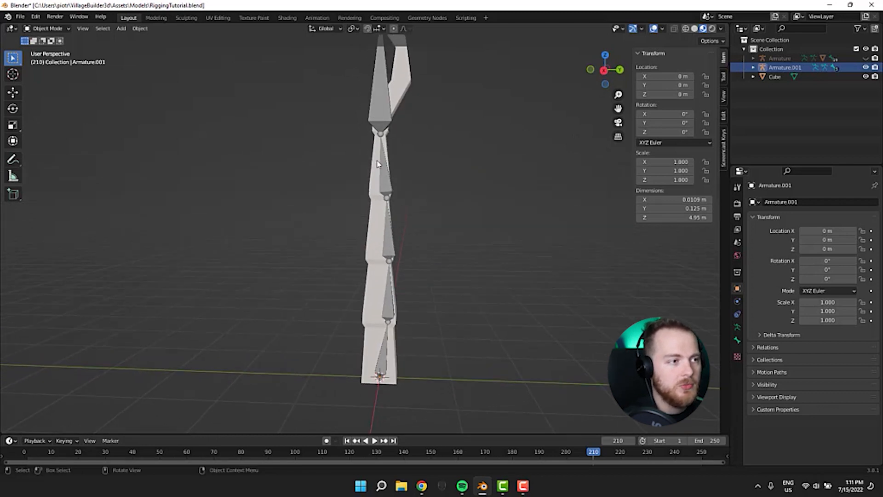
middle_drag(377, 163, 371, 338)
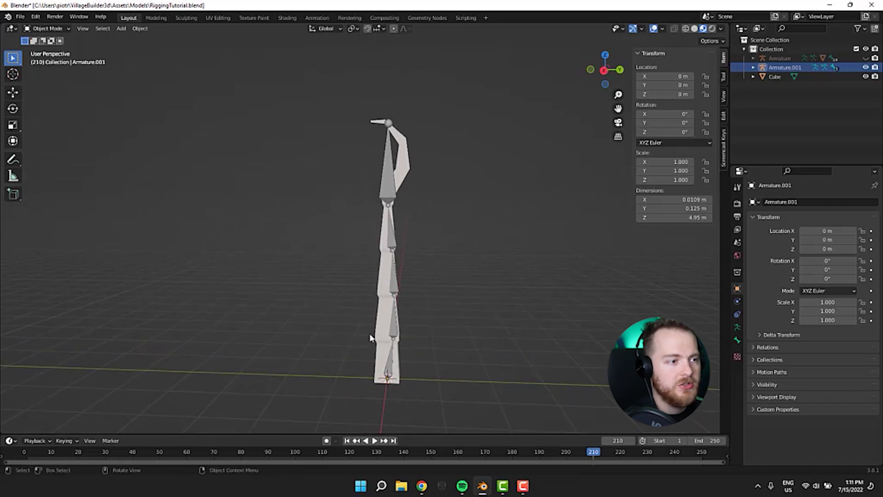
Step: Select the tentacle's armature and switch it to Edit Mode
click(386, 180)
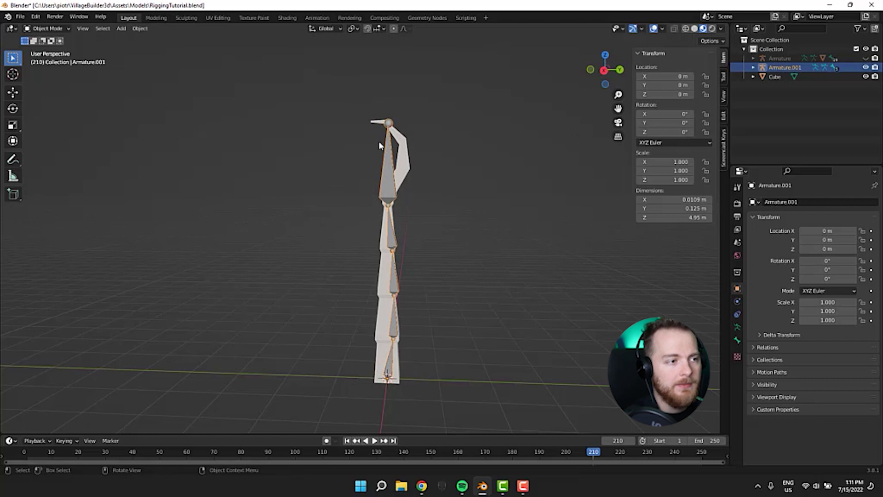
click(46, 31)
click(52, 51)
shift+middle_drag(318, 179, 307, 232)
scroll(358, 230, up, 1)
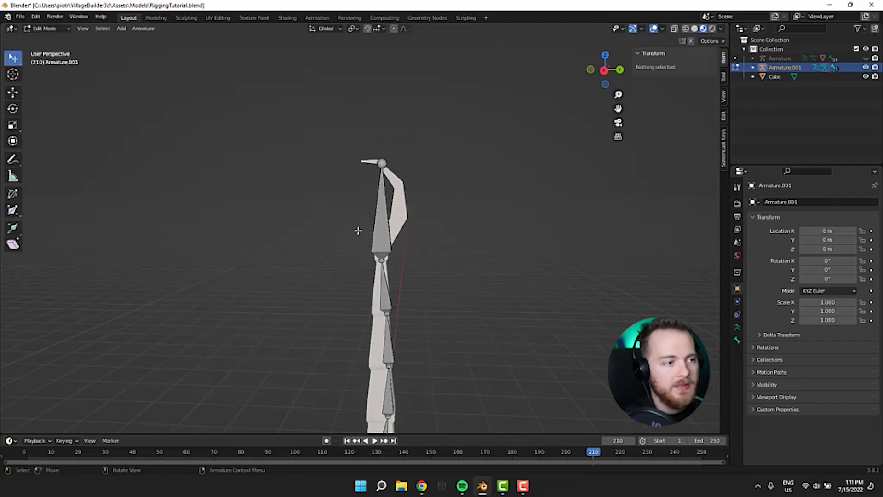
Step: Duplicate the topmost bone of the tentacle and place the copy about 2.4 m higher along Z
click(380, 234)
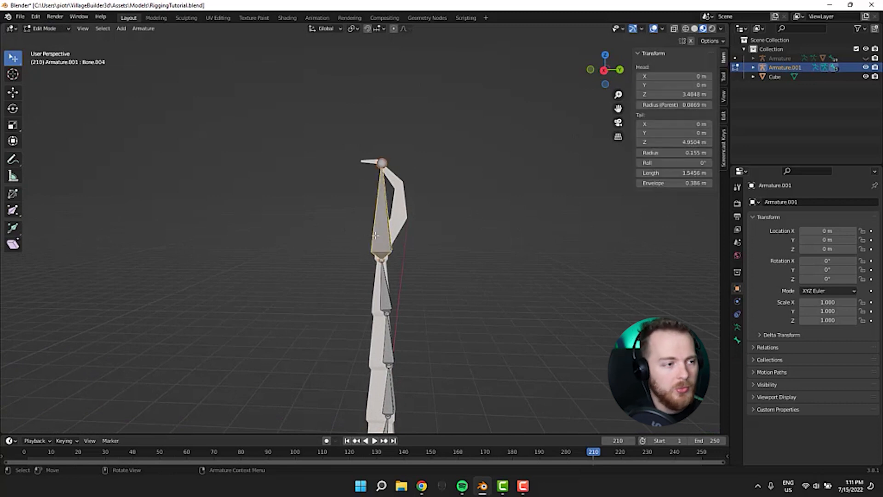
scroll(326, 249, down, 1)
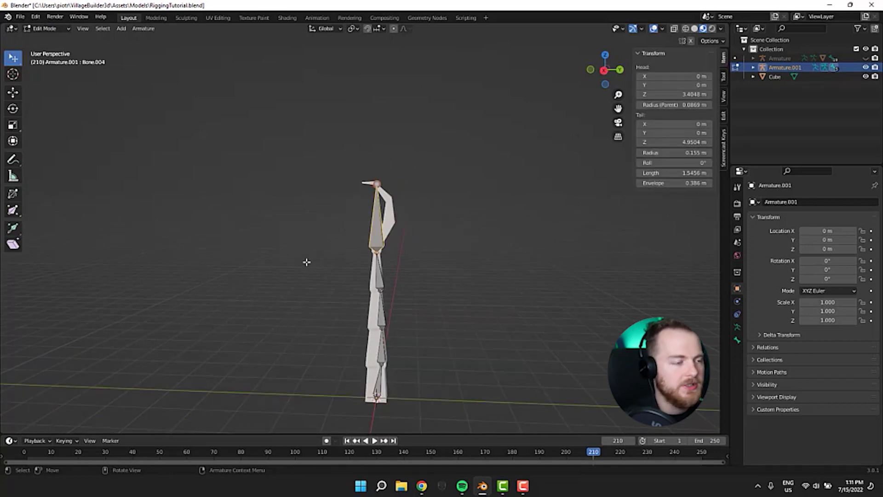
middle_drag(307, 262, 359, 221)
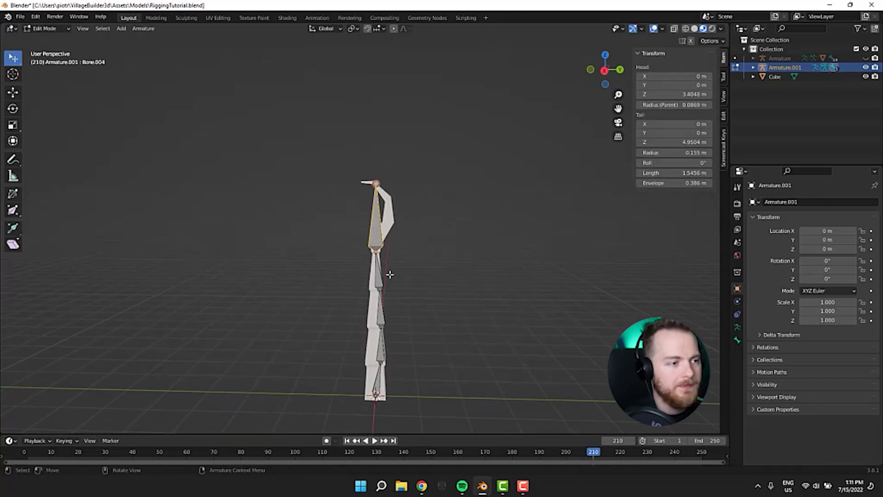
key(e)
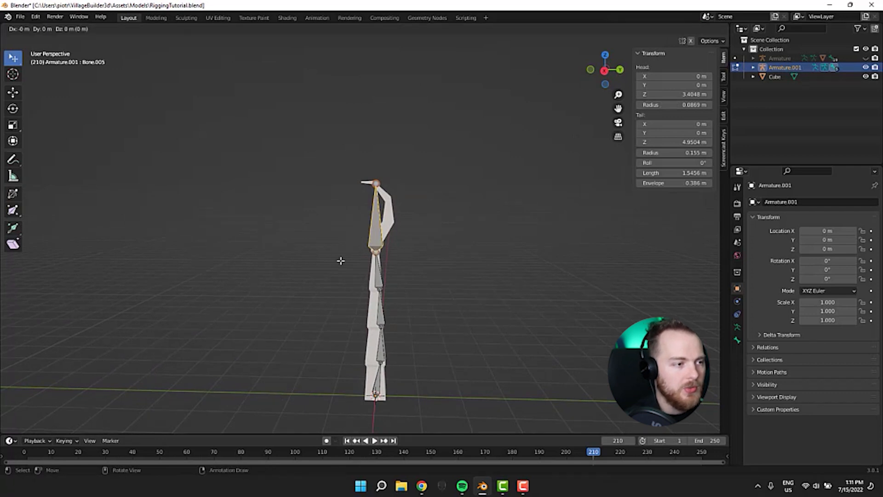
key(z)
click(315, 143)
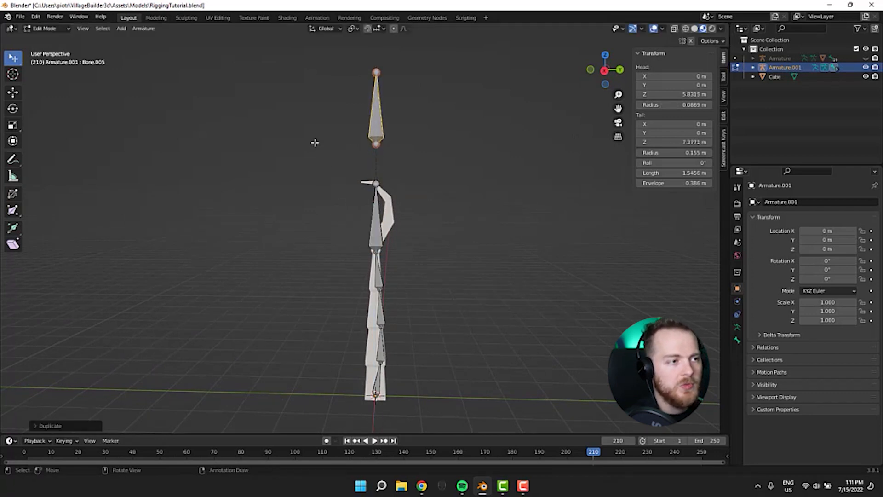
Step: Scale the duplicated bone down to about 0.66 m long and lower it along Z by about 0.4 m
key(s)
click(305, 123)
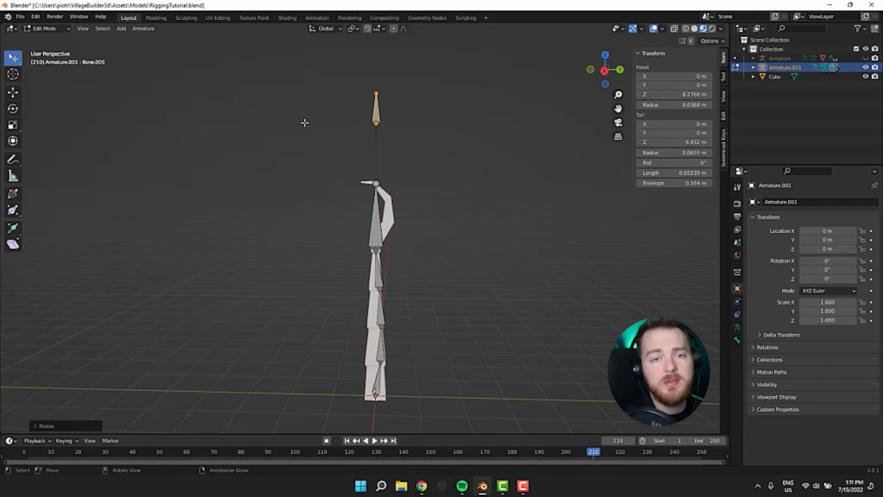
key(g)
key(z)
click(311, 141)
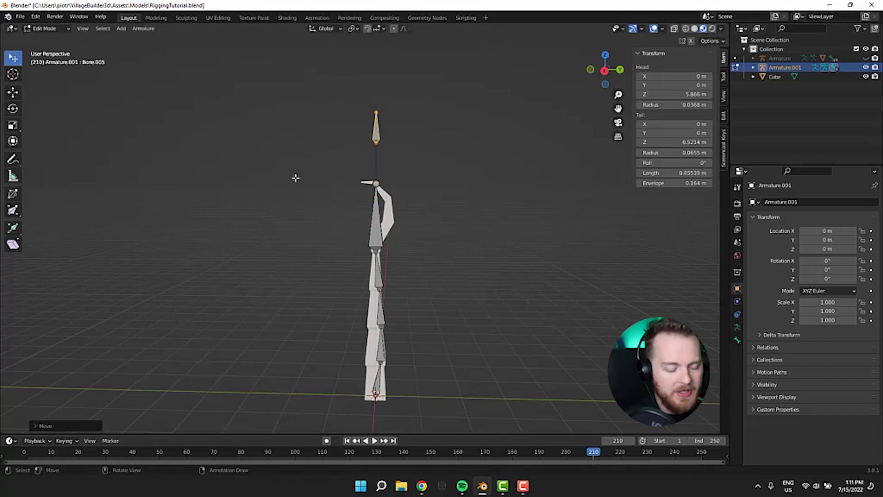
Step: Clear the parent of the small bone above the tentacle tip
scroll(349, 163, up, 3)
key(alt+p)
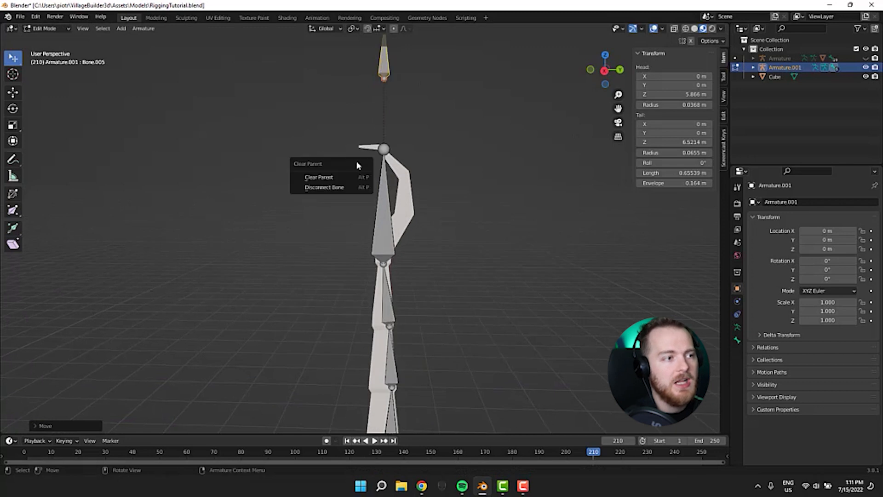
click(334, 176)
shift+middle_drag(321, 133, 310, 179)
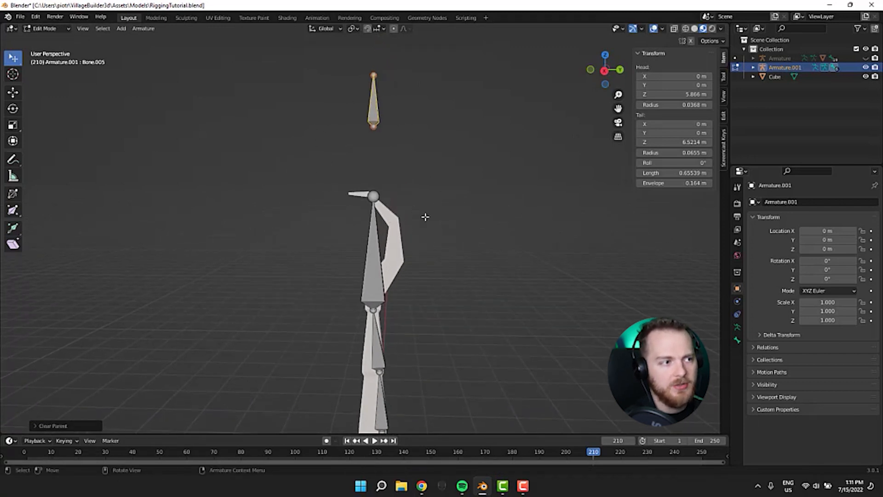
Step: Turn off Deform in the bone properties of the small detached bone
shift+middle_drag(272, 193, 253, 256)
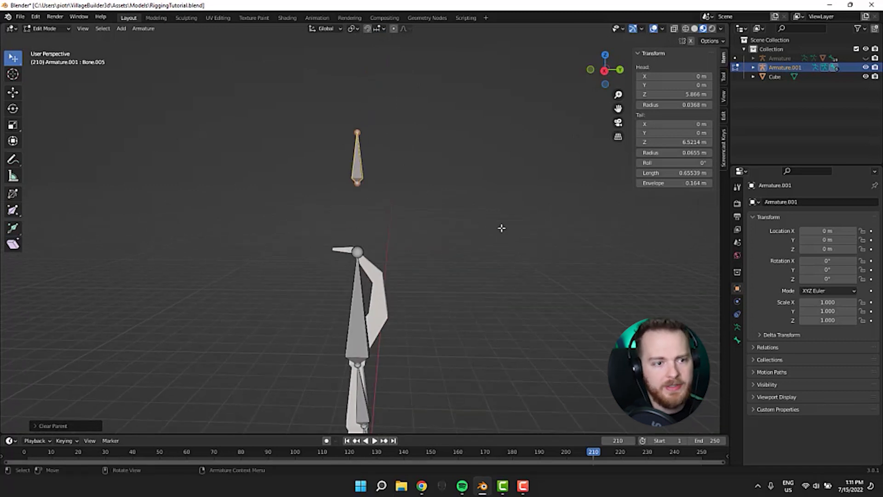
click(737, 341)
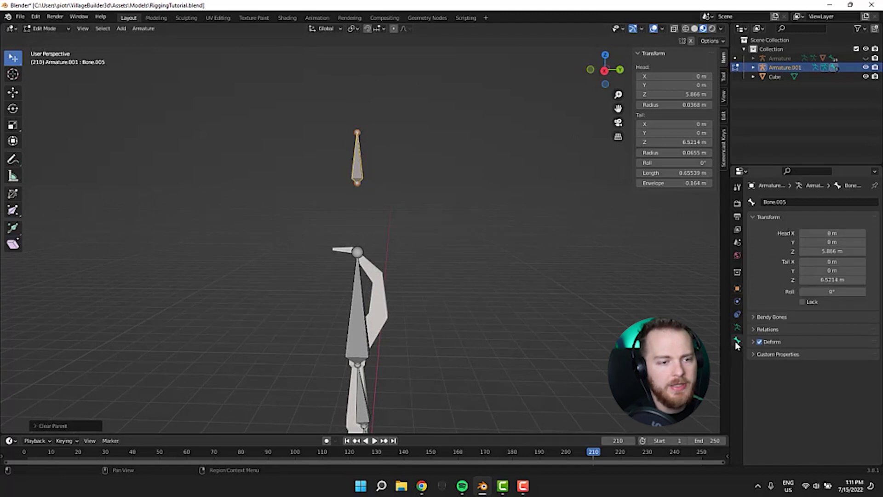
click(759, 342)
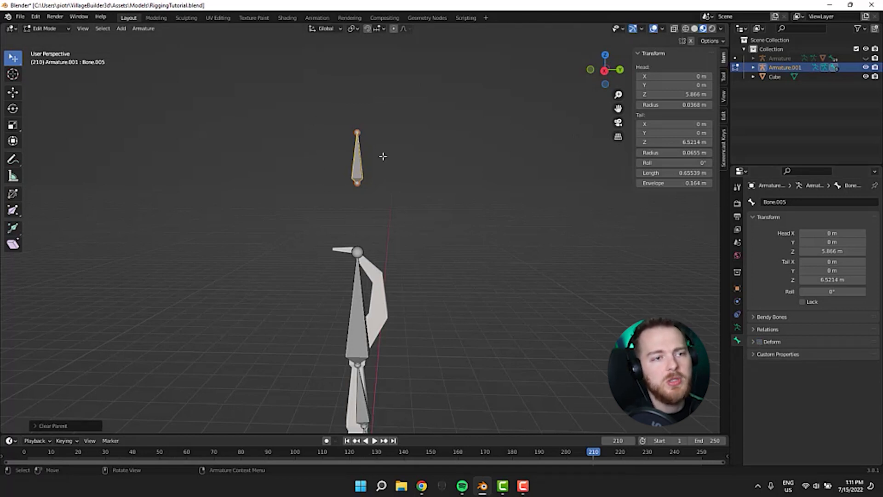
Step: In right view, extrude a bone about 1 m long along Y from the tip of the tentacle's second bone from the base
middle_drag(248, 285, 375, 338)
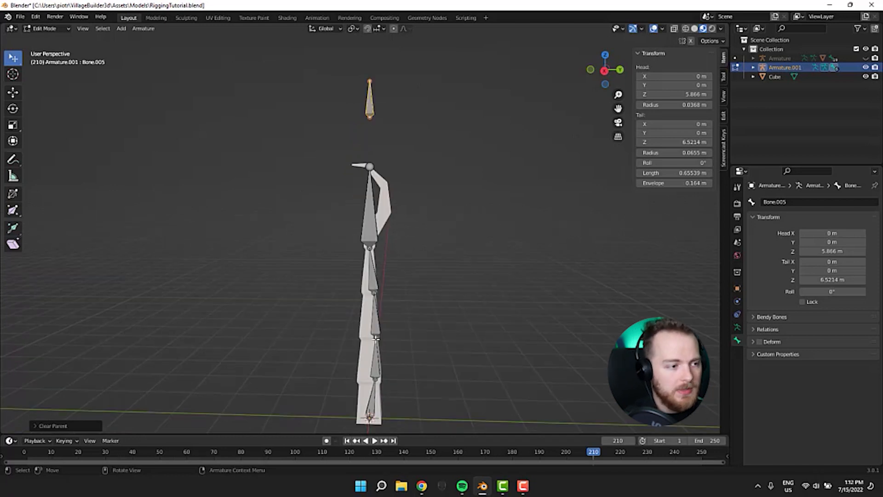
click(376, 339)
shift+middle_drag(303, 345, 305, 282)
scroll(308, 283, up, 2)
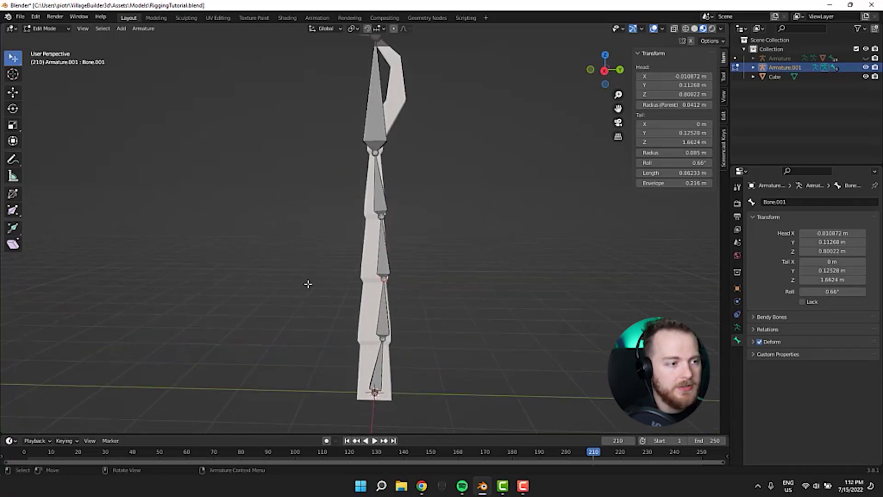
key(grave)
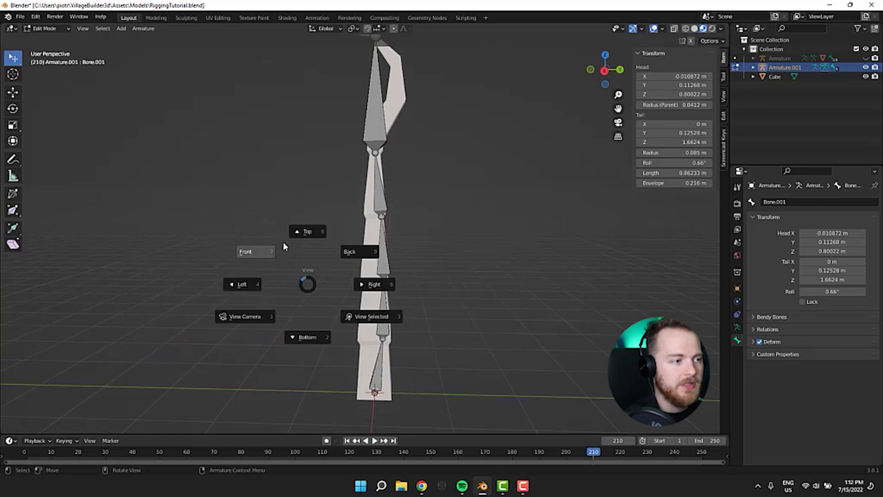
click(357, 294)
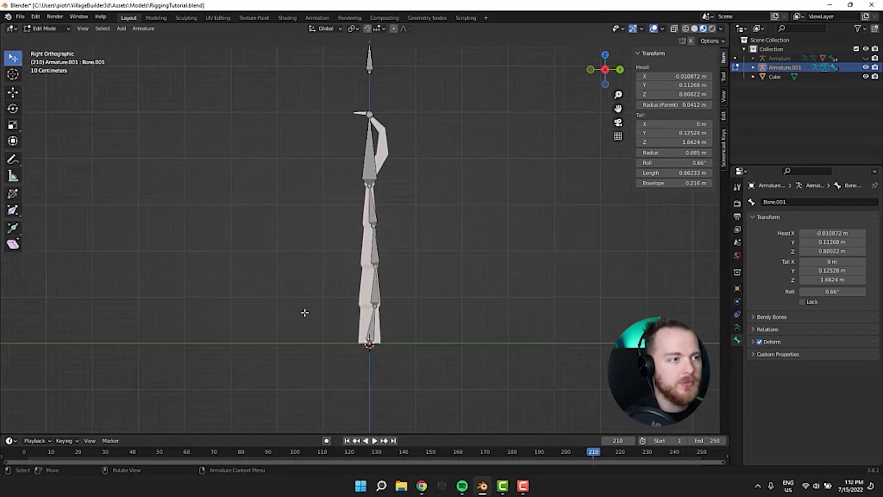
scroll(316, 217, up, 4)
scroll(317, 296, down, 2)
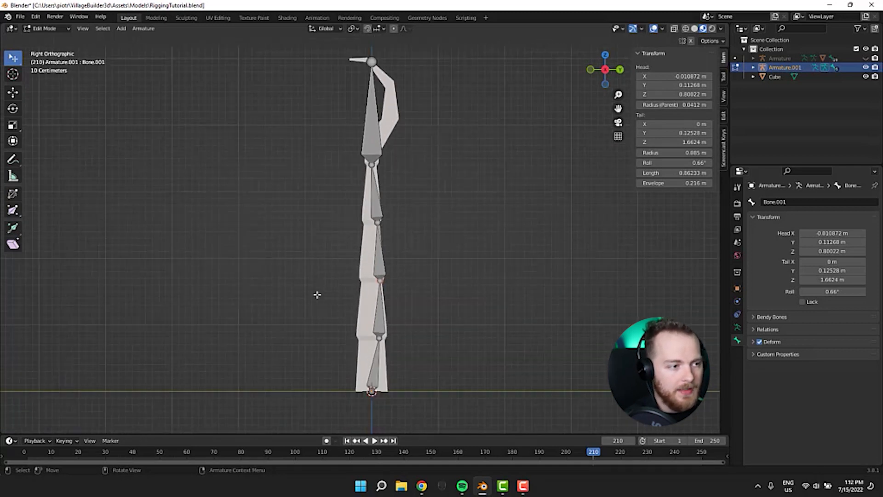
key(e)
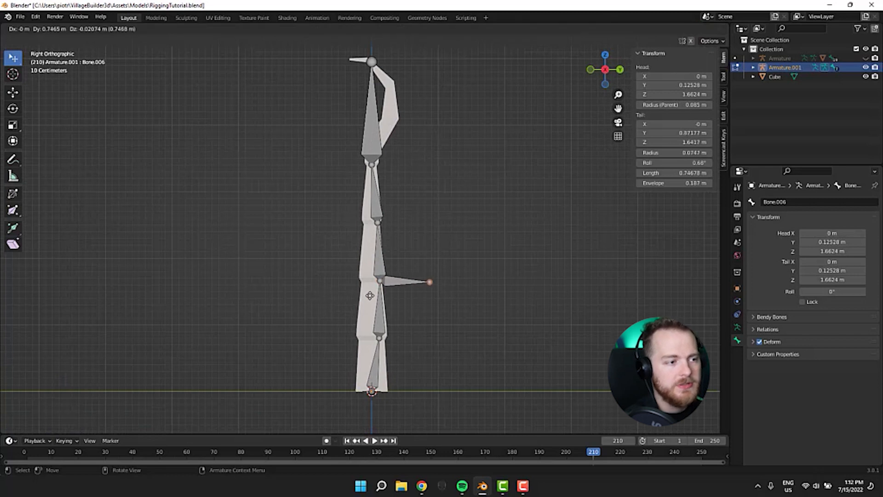
key(z)
key(y)
click(391, 291)
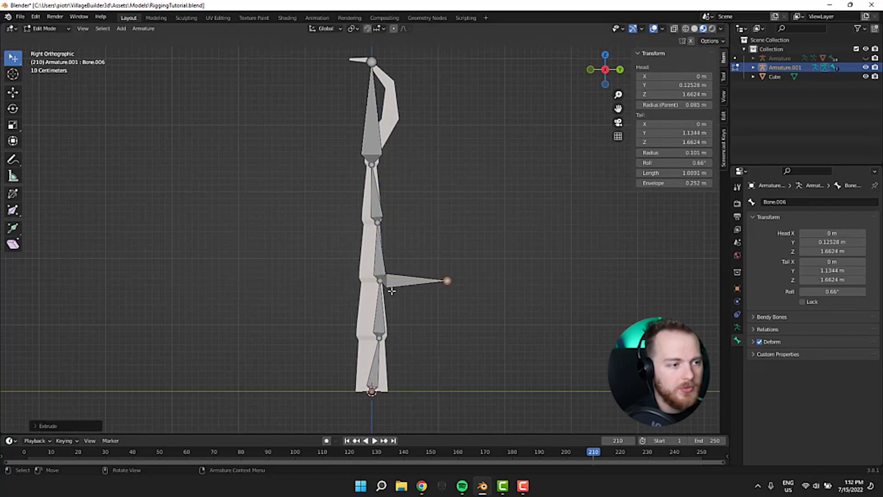
Step: Move the tip of the extruded side bone back along Y to shorten the bone to about 0.68 m
key(g)
key(y)
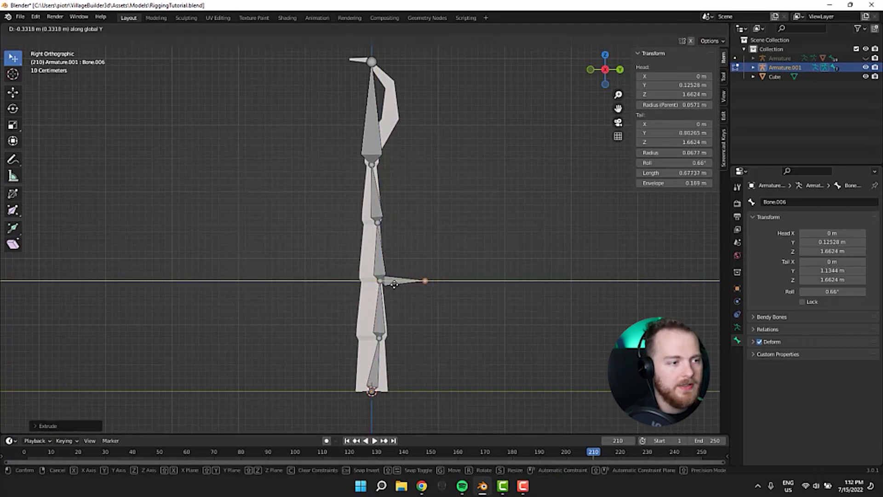
click(390, 281)
Step: Clear the side bone's parent and move the bone about 1.96 m along Y, away from the tentacle
click(386, 290)
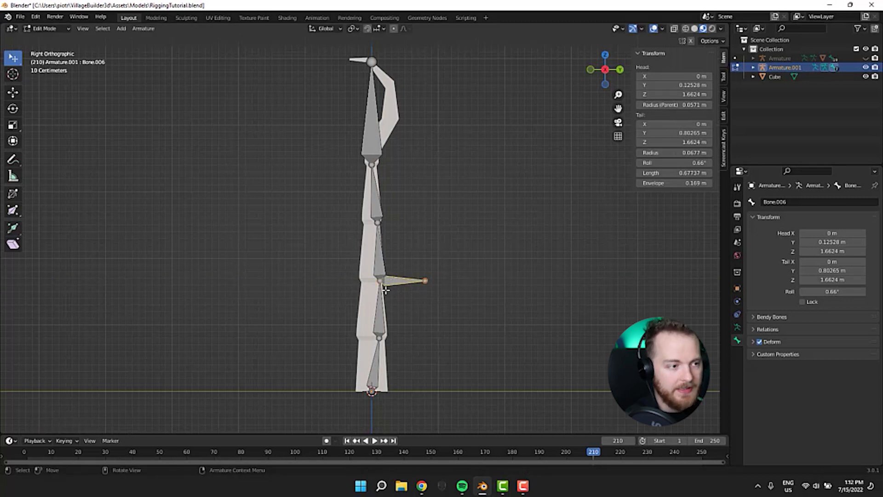
key(alt+p)
click(344, 306)
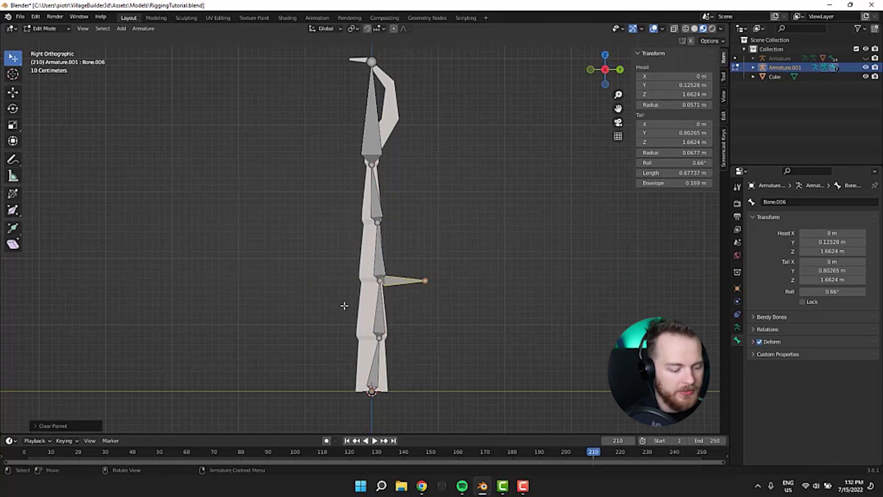
key(g)
key(y)
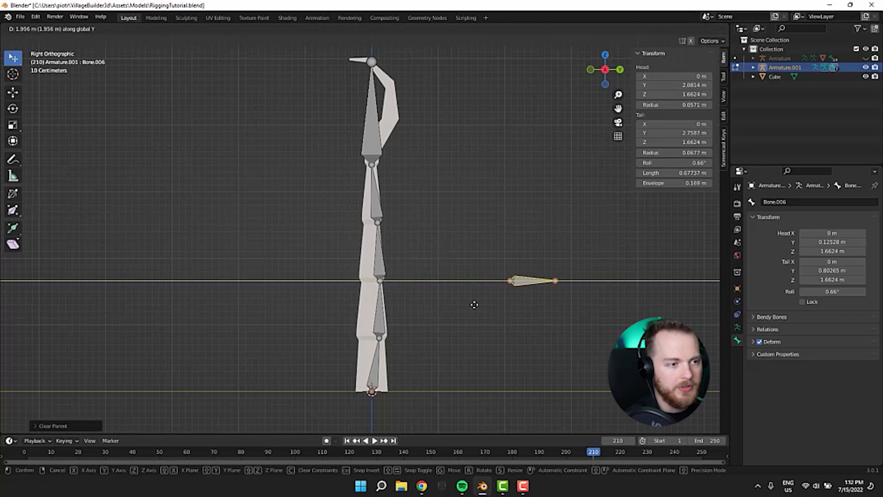
click(473, 304)
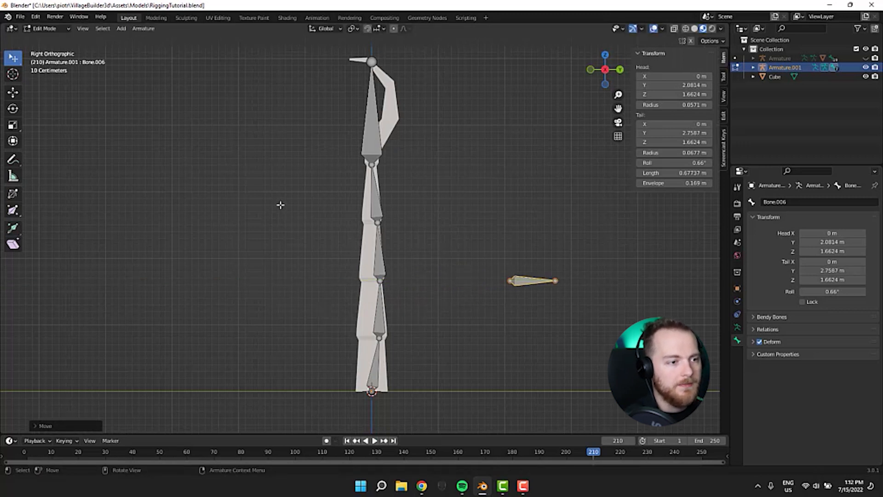
Step: Rename the small detached bone above the tentacle tip to IK Target
shift+middle_drag(280, 204, 291, 322)
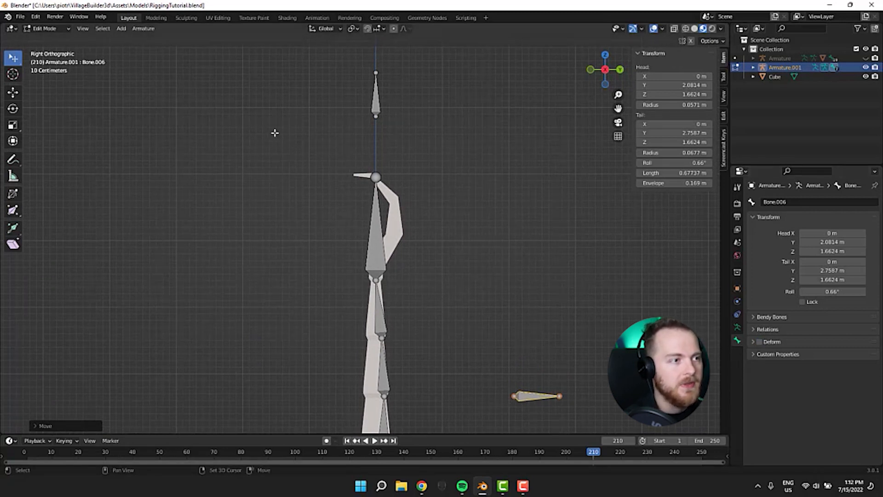
shift+scroll(345, 152, up, 3)
click(376, 148)
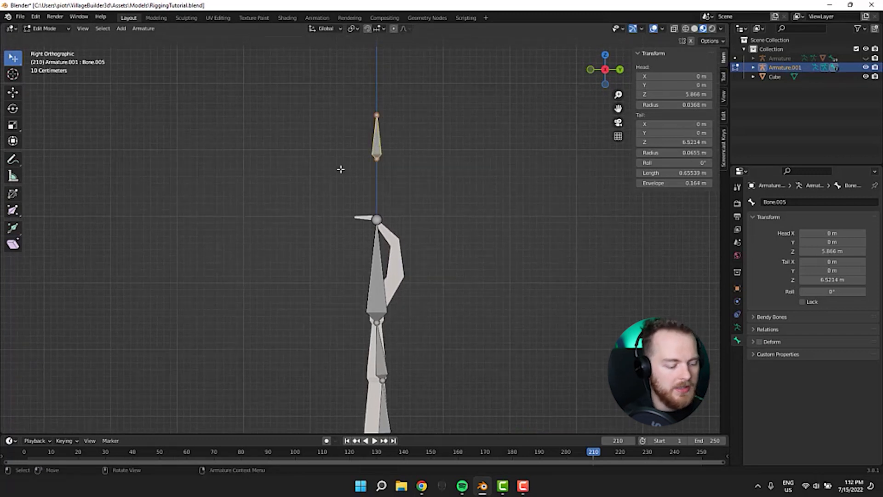
key(F2)
key(BackSpace)
text(IK)
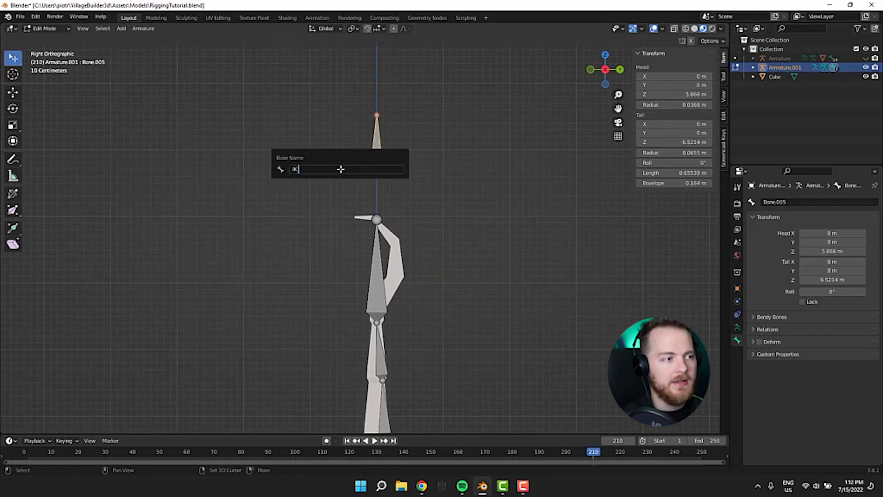
text( Targe)
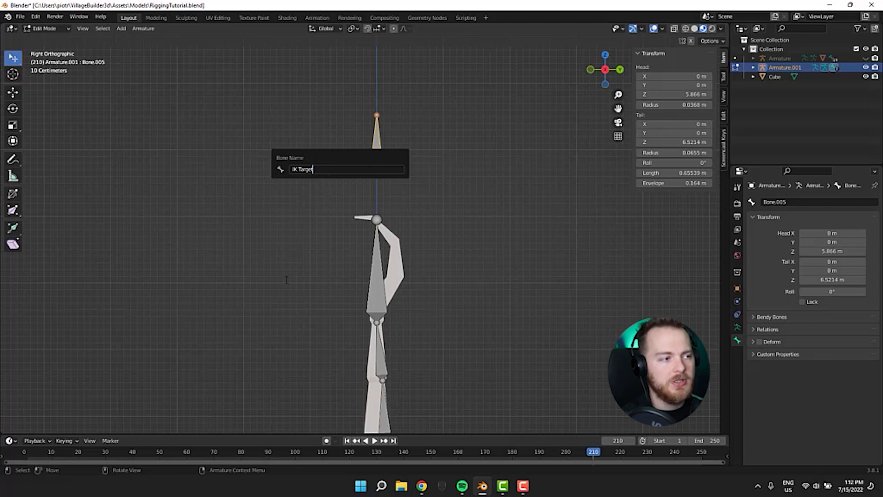
key(Return)
Step: Rename the detached bone beside the tentacle to IK Pole
shift+middle_drag(270, 240, 226, 125)
click(478, 325)
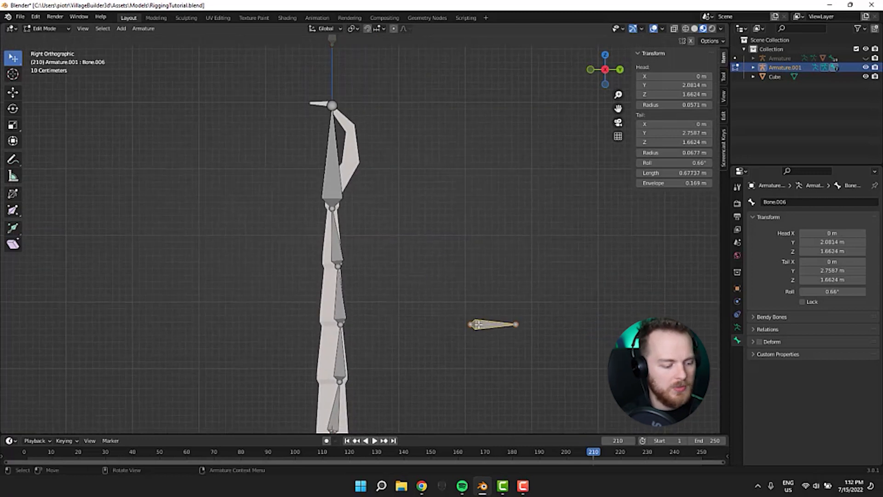
key(F2)
text(IK Pole)
key(Return)
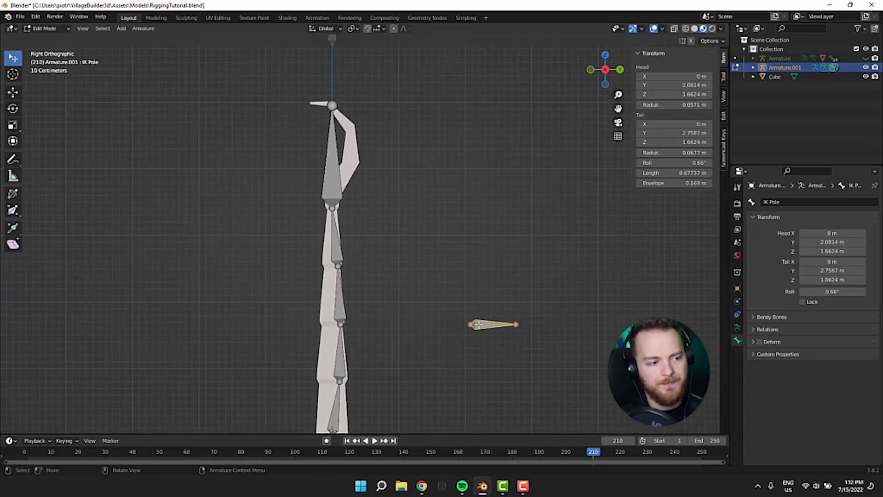
scroll(463, 232, down, 3)
shift+middle_drag(250, 257, 256, 282)
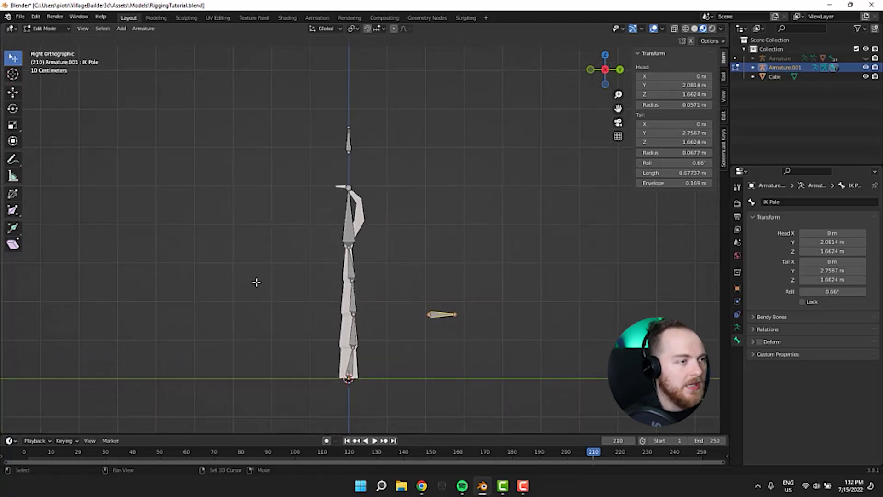
scroll(262, 280, up, 1)
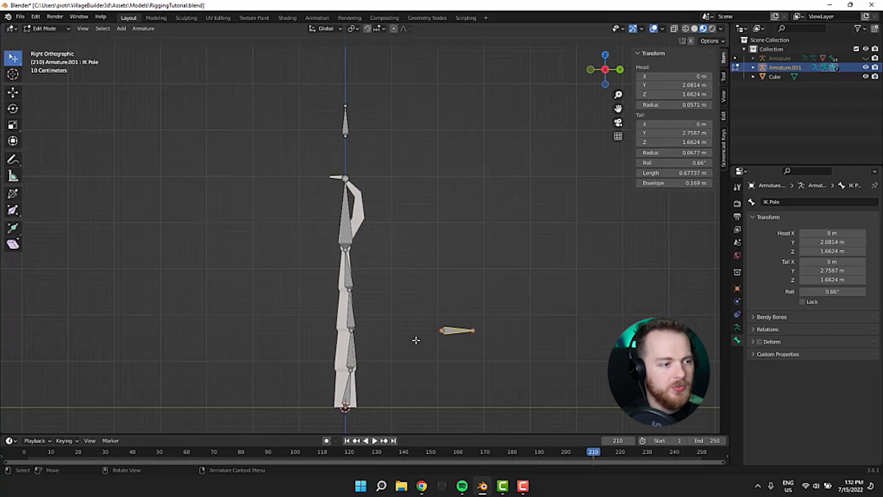
click(344, 120)
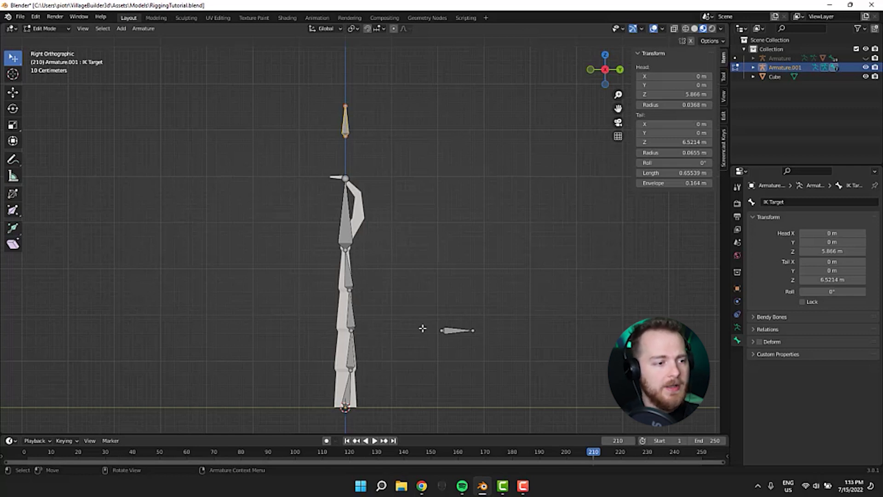
click(444, 295)
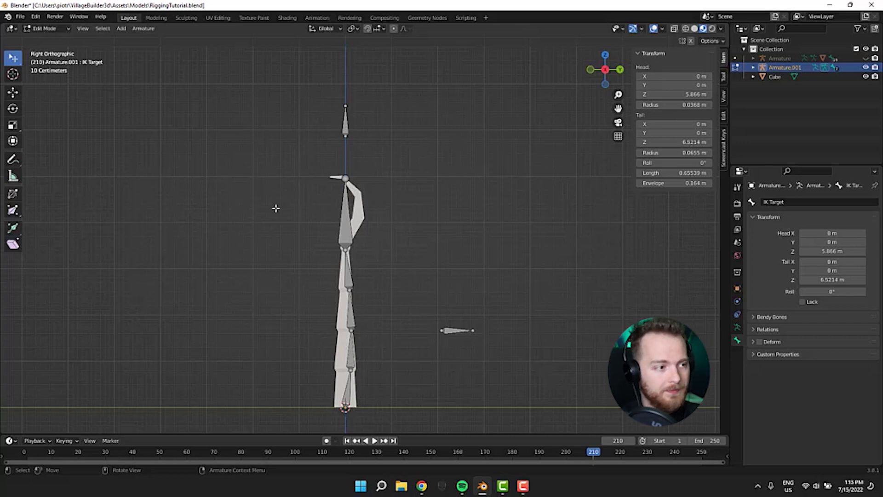
middle_drag(275, 208, 284, 228)
click(345, 273)
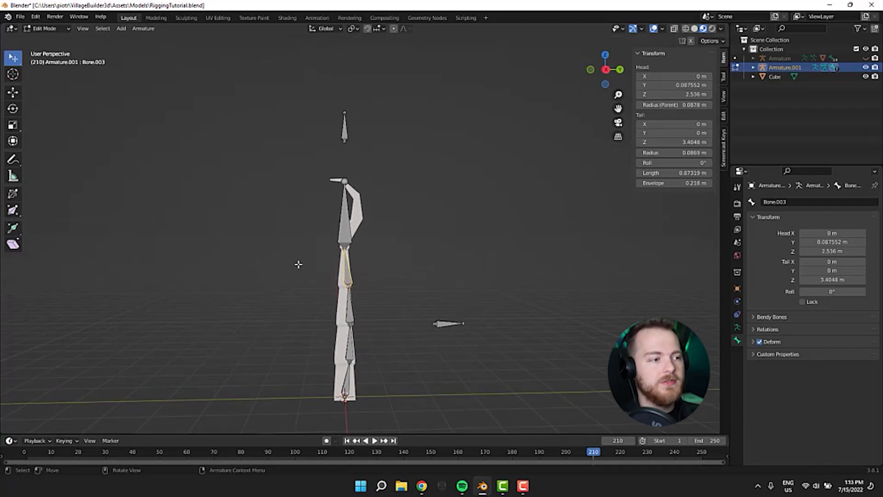
click(340, 225)
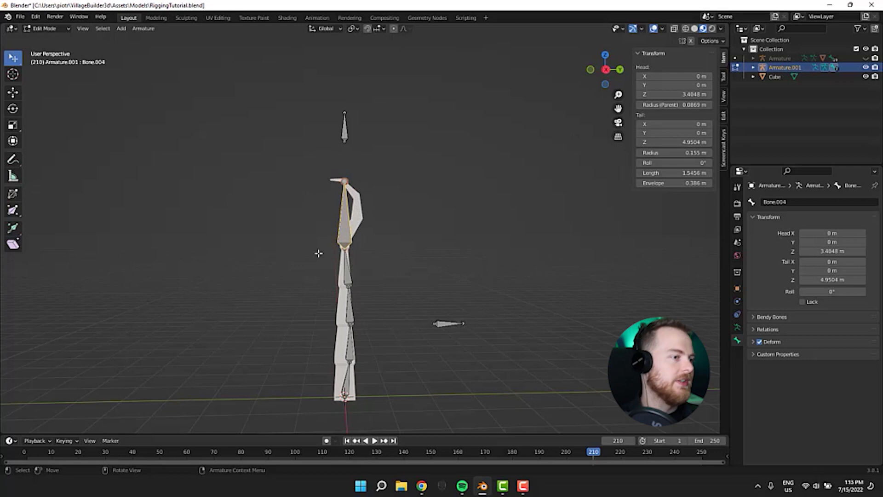
key(g)
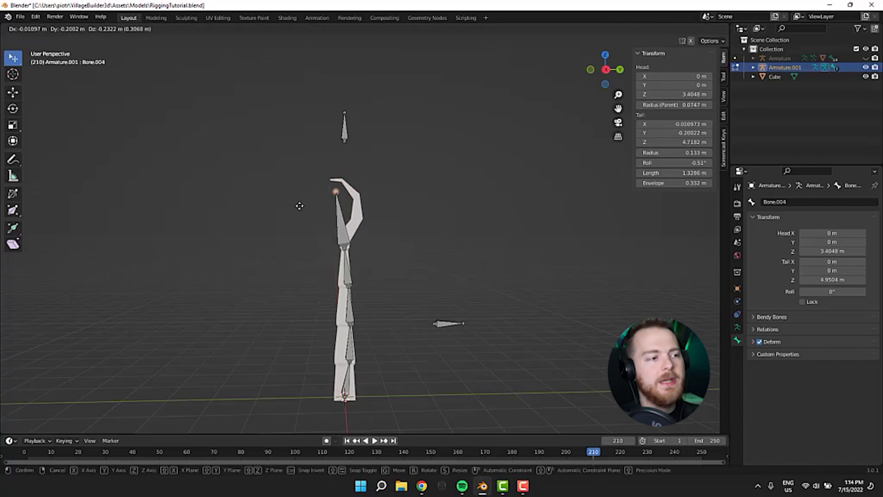
right_click(289, 212)
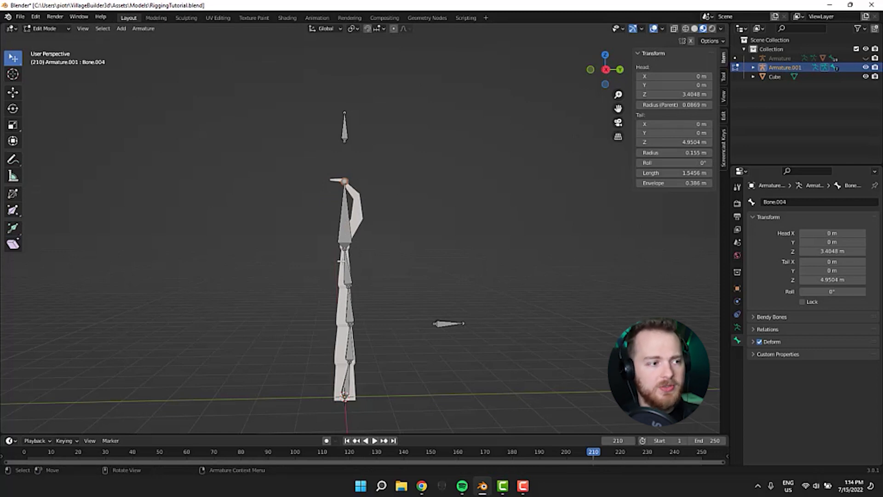
Step: In Pose Mode, add an Inverse Kinematics bone constraint to the bone directly below the tentacle's topmost bone
click(332, 267)
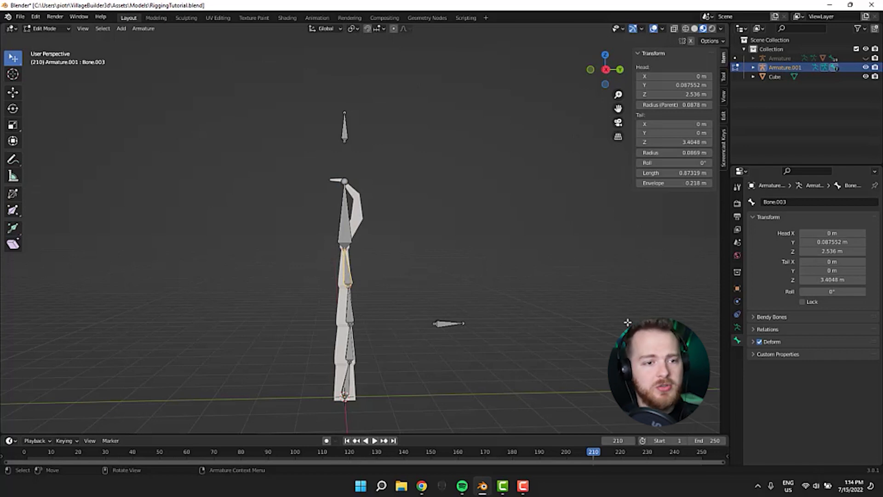
click(738, 318)
click(767, 203)
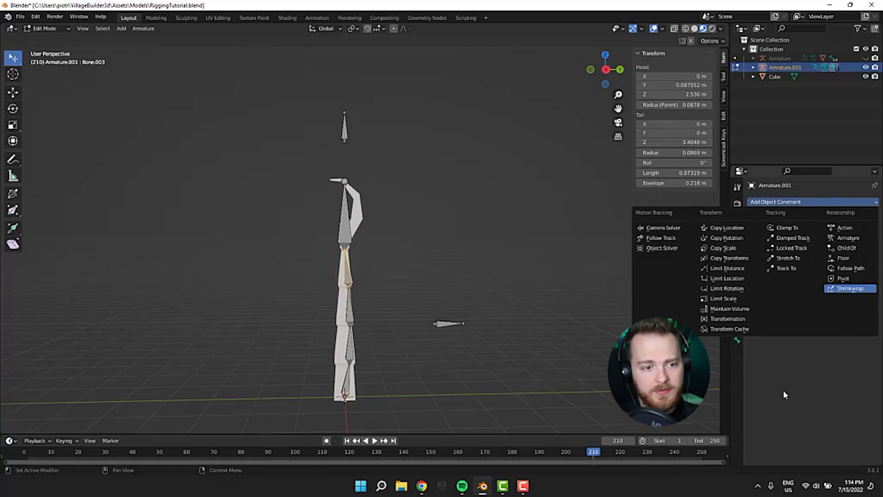
click(45, 28)
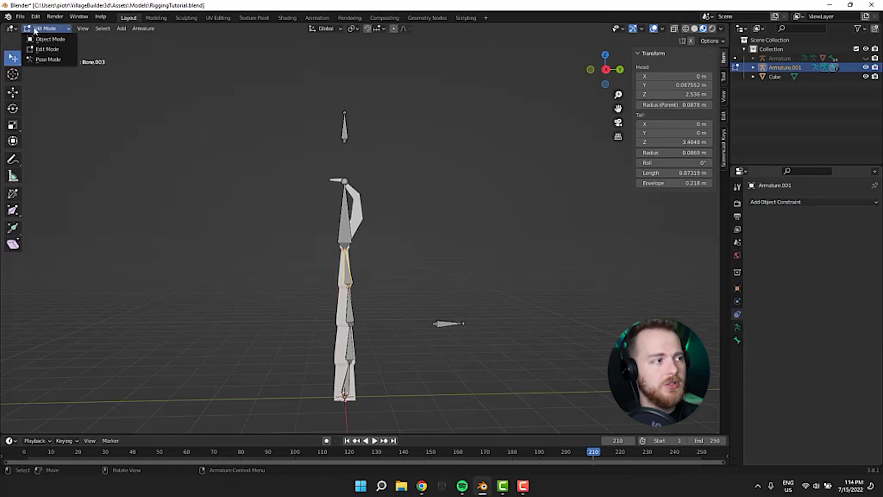
click(39, 57)
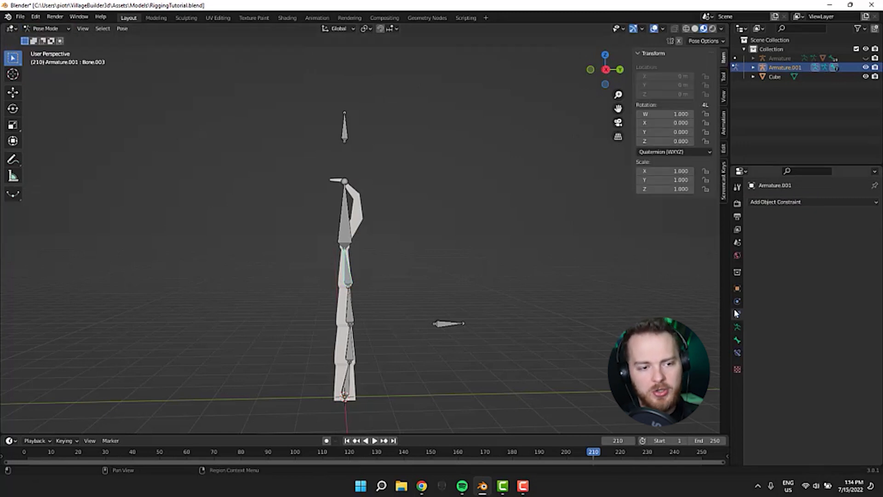
click(737, 355)
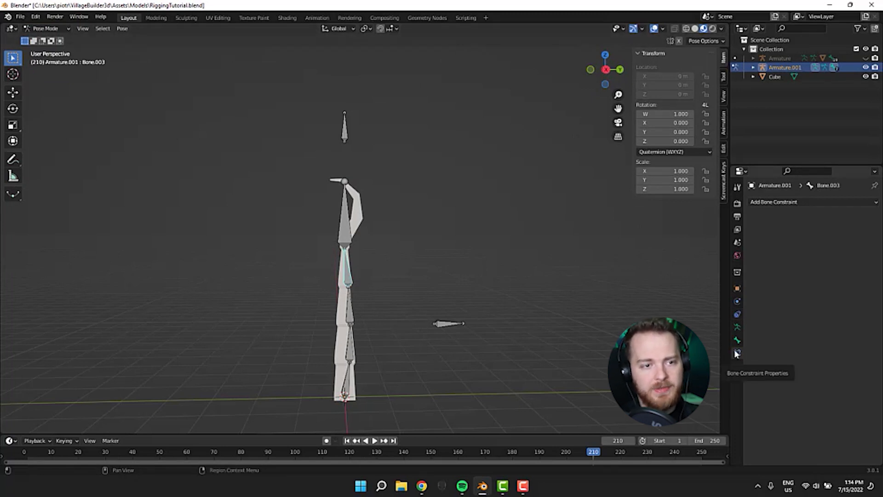
click(775, 203)
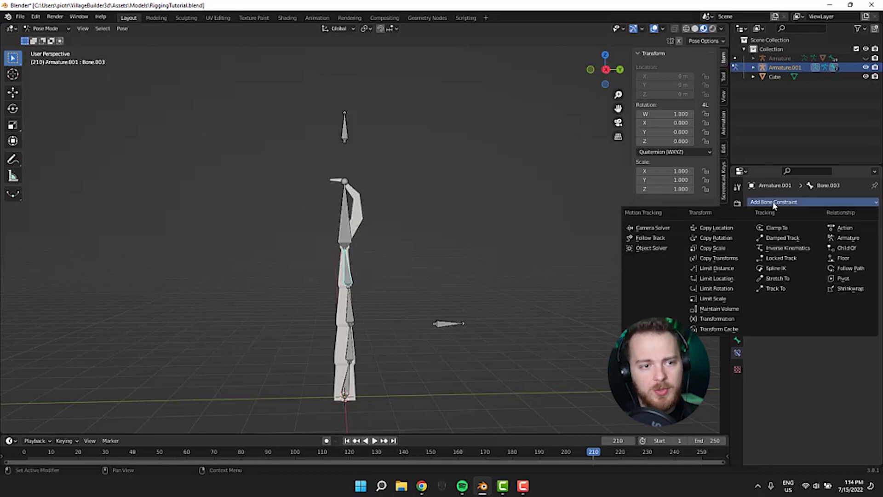
click(788, 247)
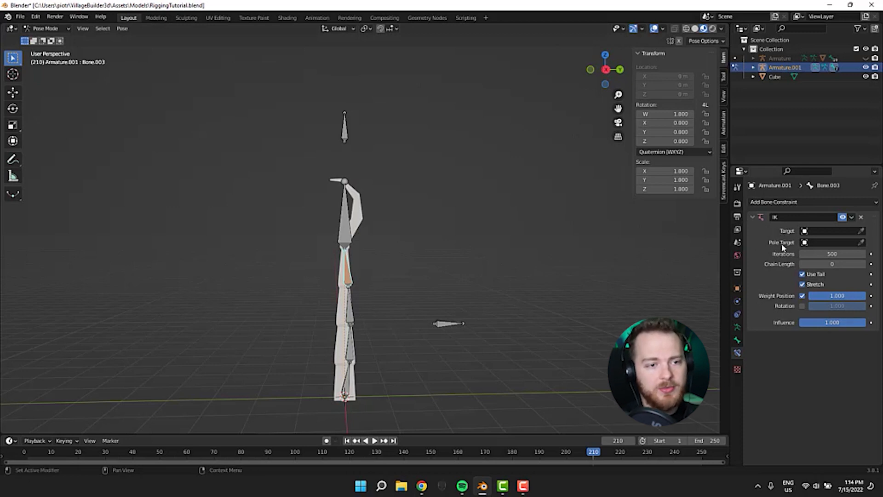
scroll(506, 290, up, 6)
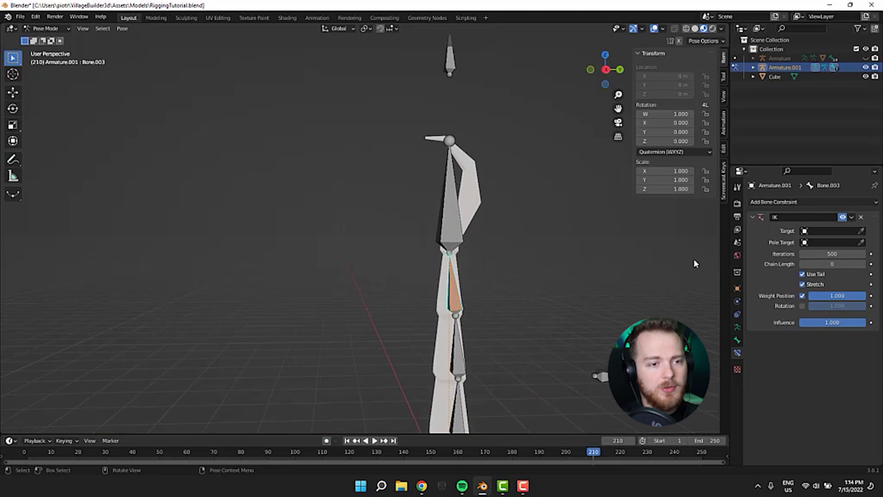
shift+middle_drag(641, 259, 605, 234)
scroll(516, 262, up, 2)
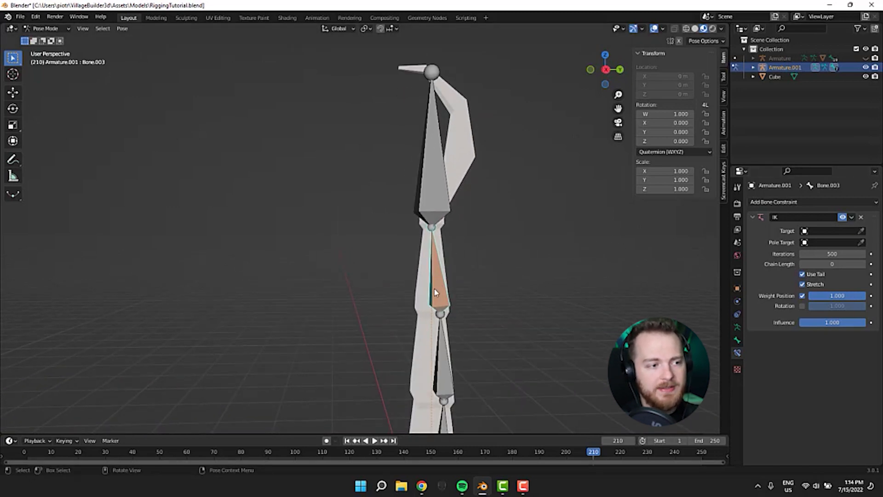
Step: Assign Armature.001 as both the Target and the Pole Target of the IK constraint
scroll(409, 276, down, 3)
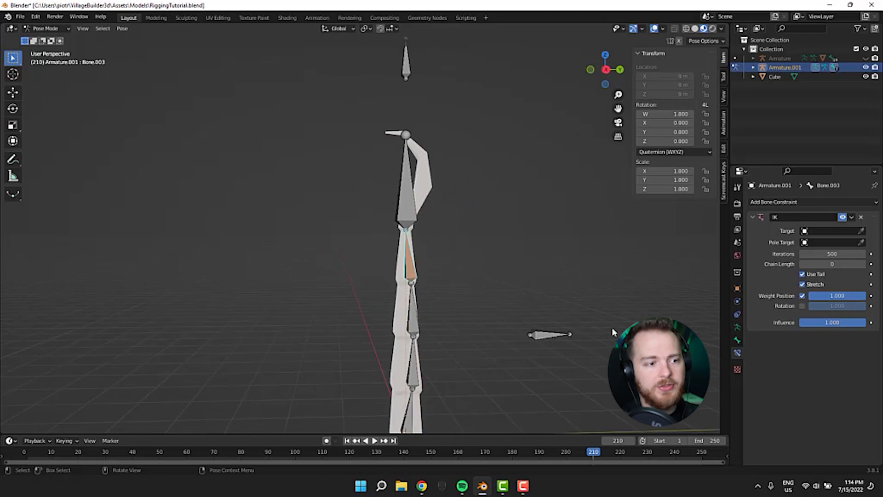
scroll(341, 257, down, 2)
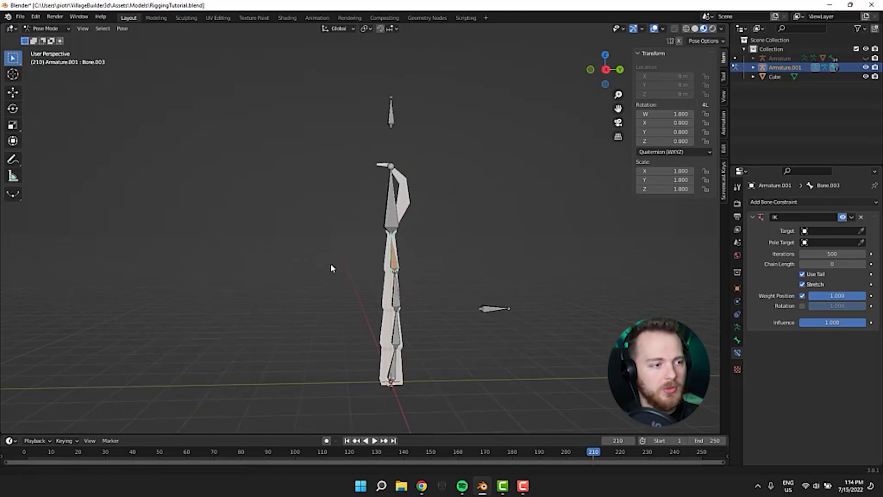
click(861, 232)
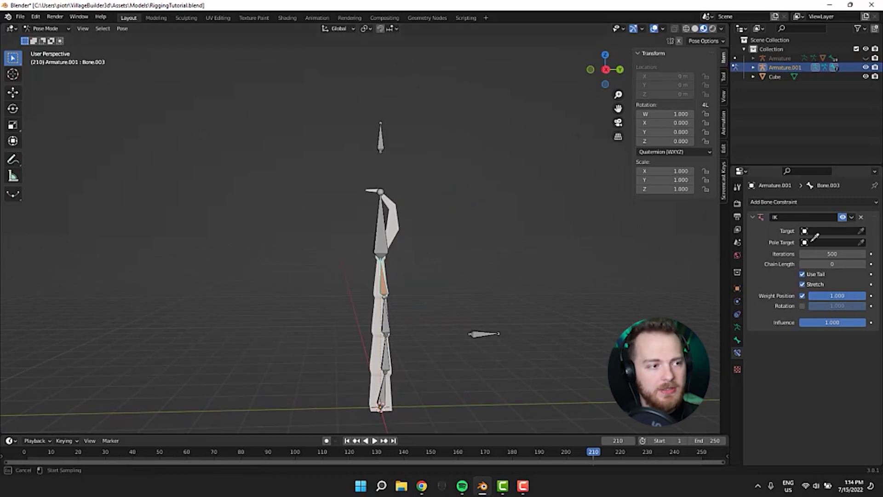
click(395, 233)
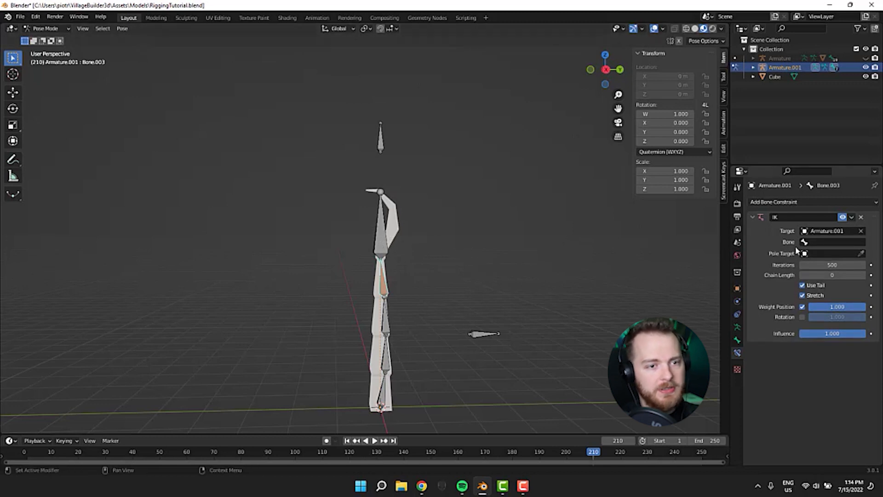
click(862, 254)
click(384, 233)
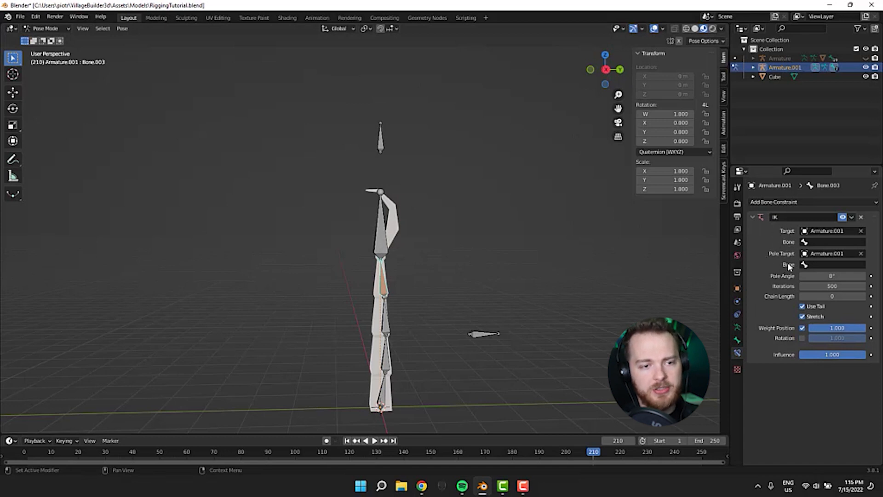
Step: Set the IK constraint's target bone to IK Target and its pole bone to IK Pole
click(807, 244)
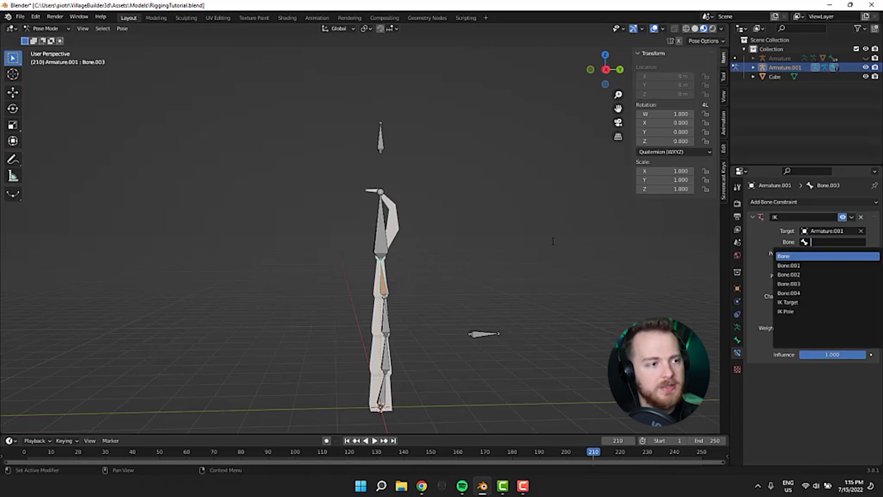
click(796, 302)
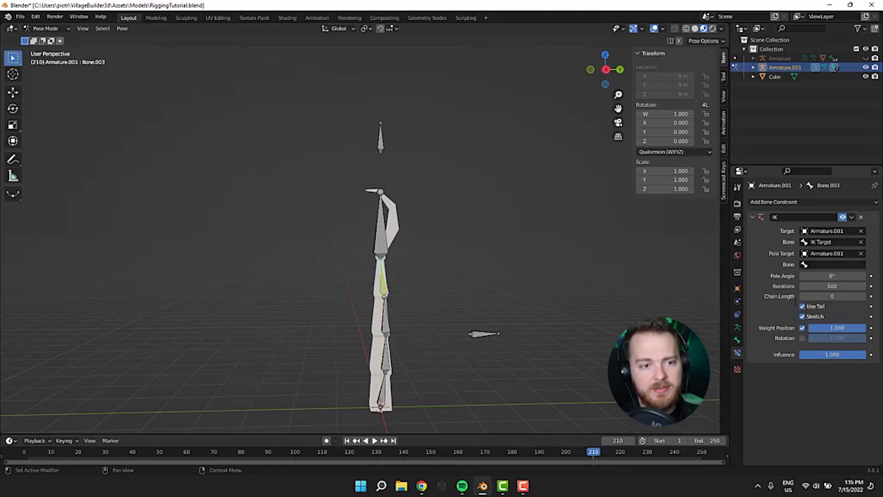
click(806, 266)
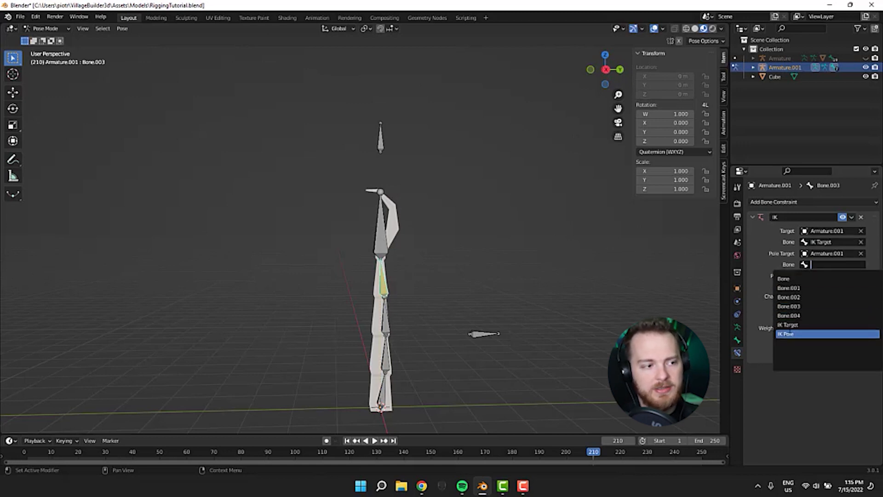
click(785, 335)
Step: Set the IK constraint's Chain Length to 3
mouse_move(410, 299)
middle_down()
mouse_move(366, 274)
mouse_move(396, 277)
mouse_move(405, 304)
mouse_move(407, 297)
middle_up()
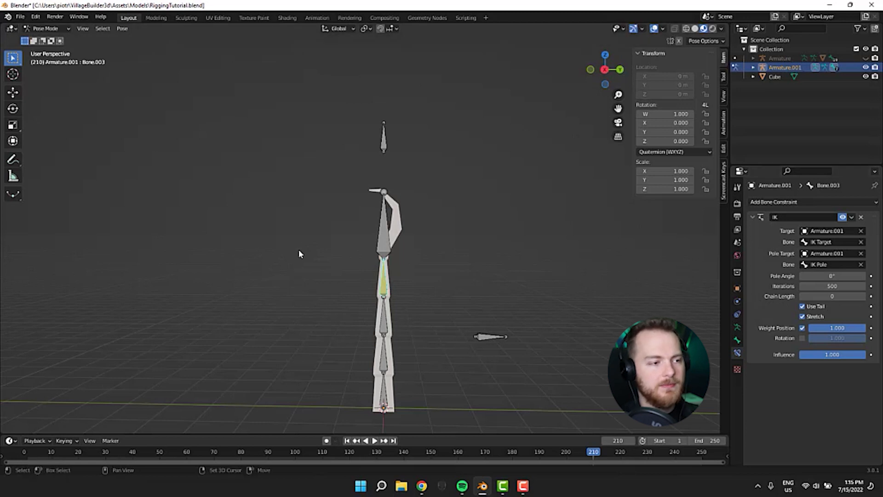
shift+middle_drag(299, 214, 299, 141)
scroll(320, 242, up, 4)
shift+middle_drag(318, 283, 313, 238)
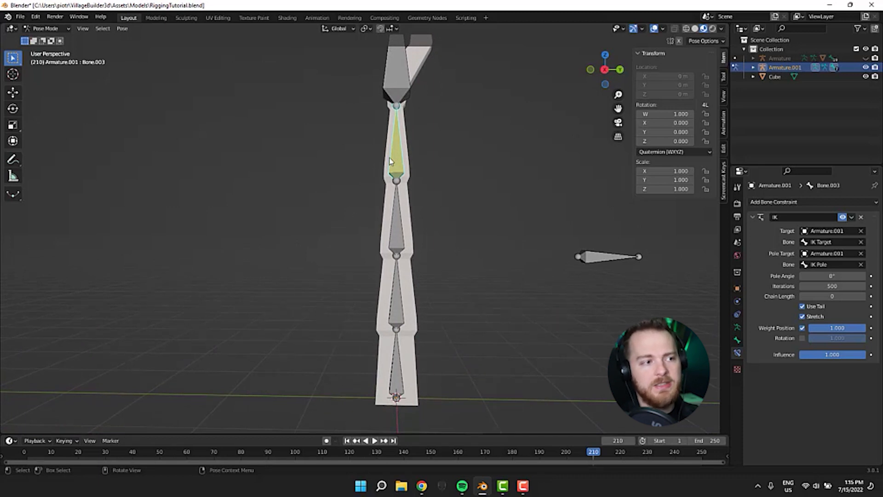
scroll(360, 161, down, 3)
shift+middle_drag(360, 172, 366, 228)
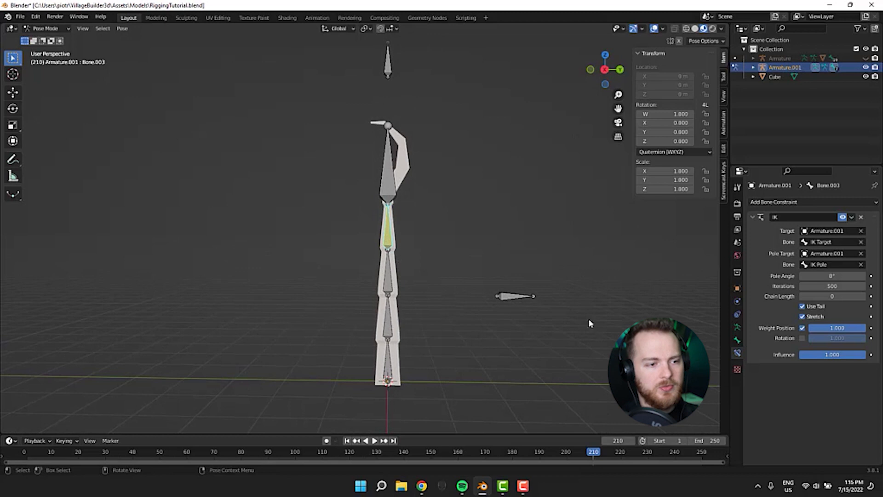
click(863, 296)
click(864, 296)
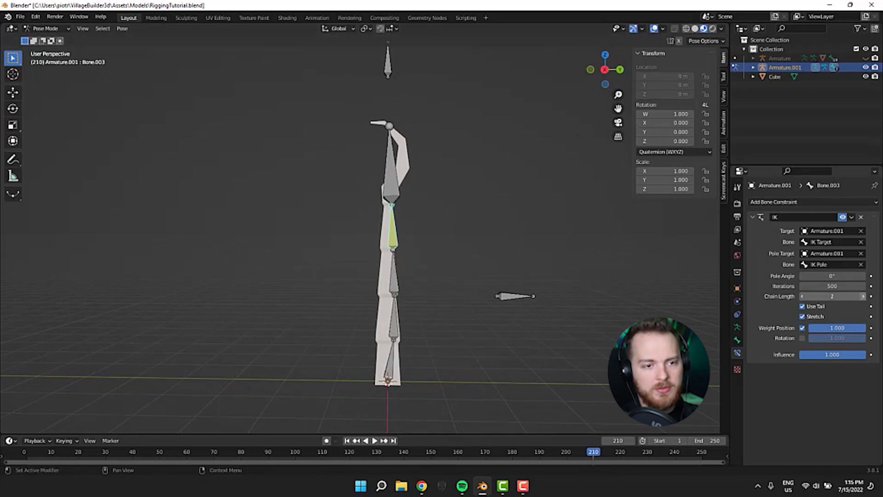
click(863, 296)
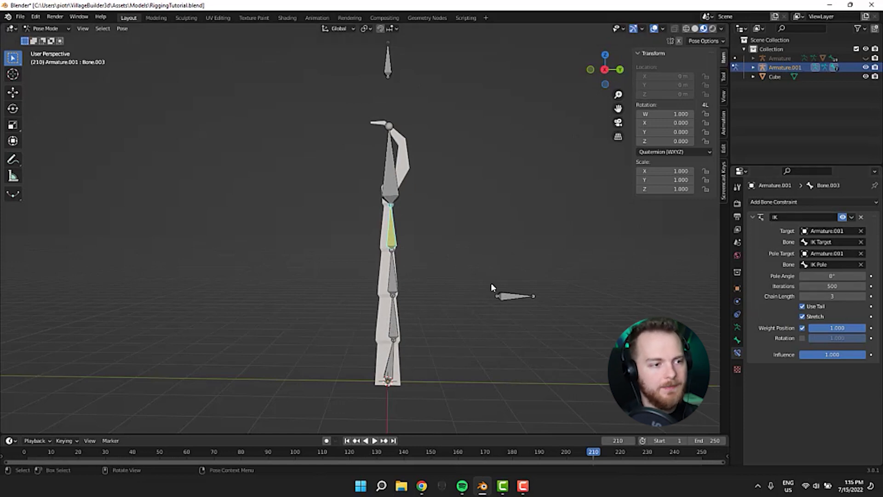
Step: Move the IK Target bone about 3.5 m down along the global Z axis so the chain bends
middle_drag(491, 284, 357, 265)
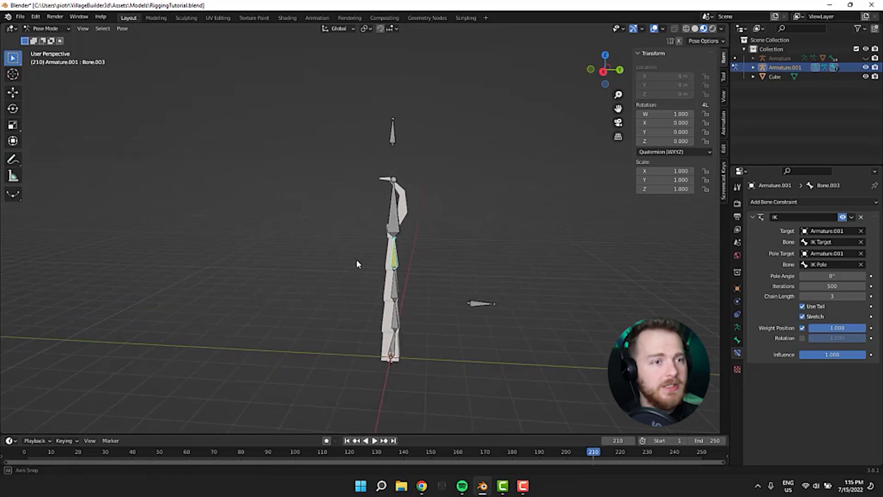
click(392, 134)
key(g)
key(z)
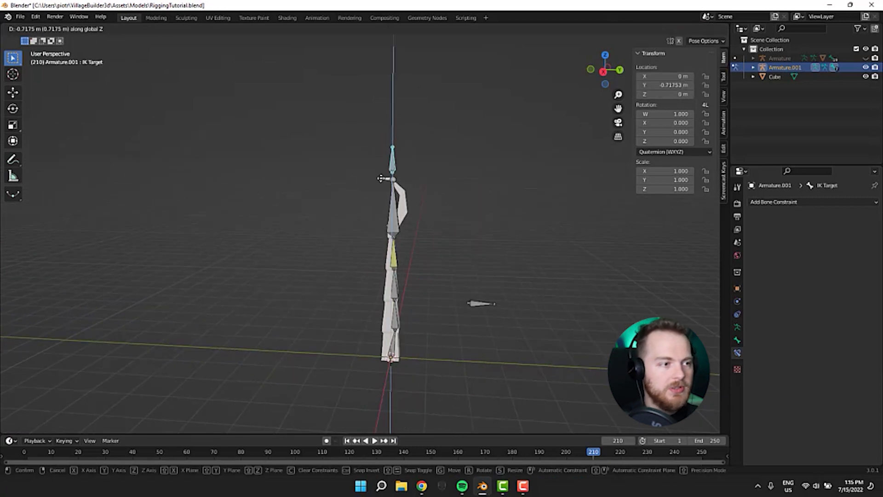
click(377, 271)
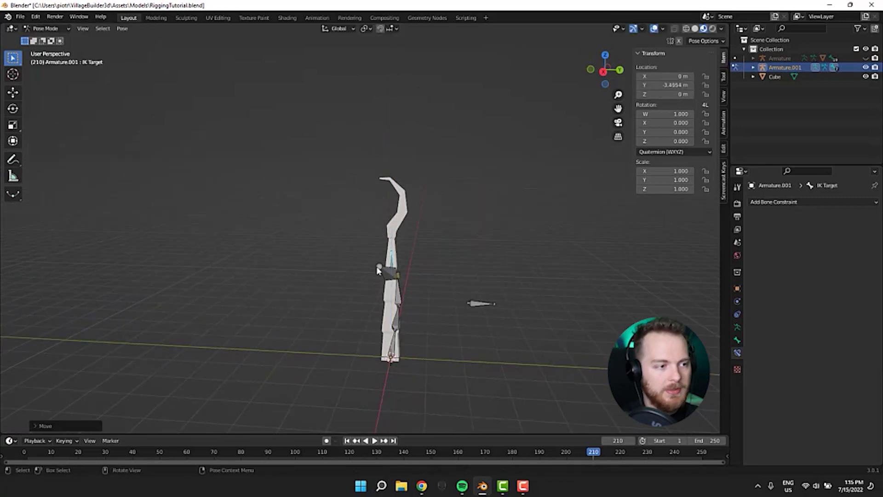
Step: Set the Pole Angle of the constrained bone's IK constraint to -90°
middle_drag(377, 270, 368, 286)
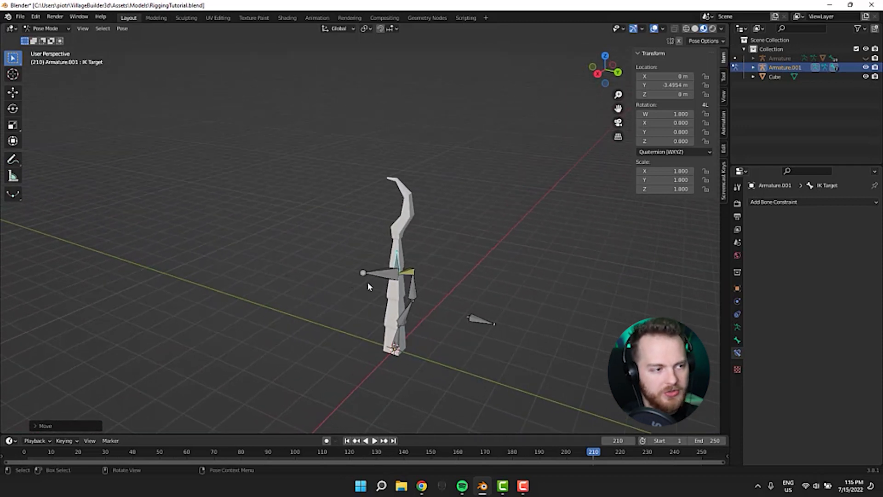
click(409, 274)
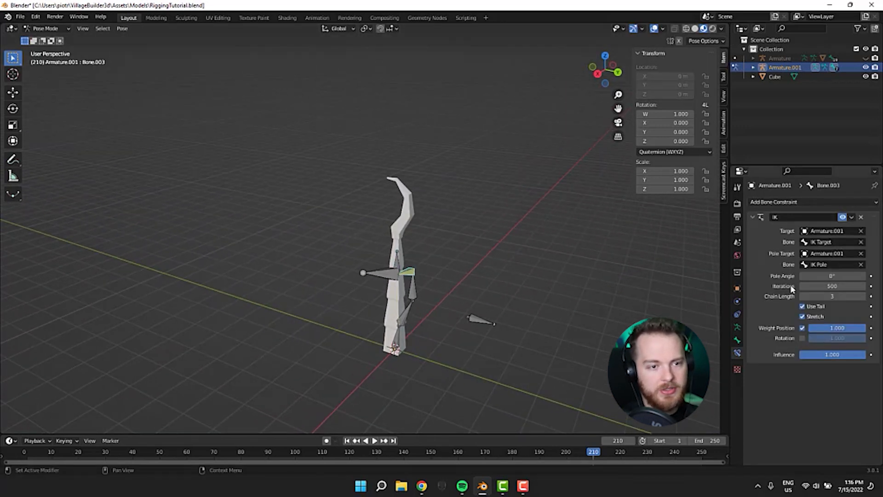
click(828, 275)
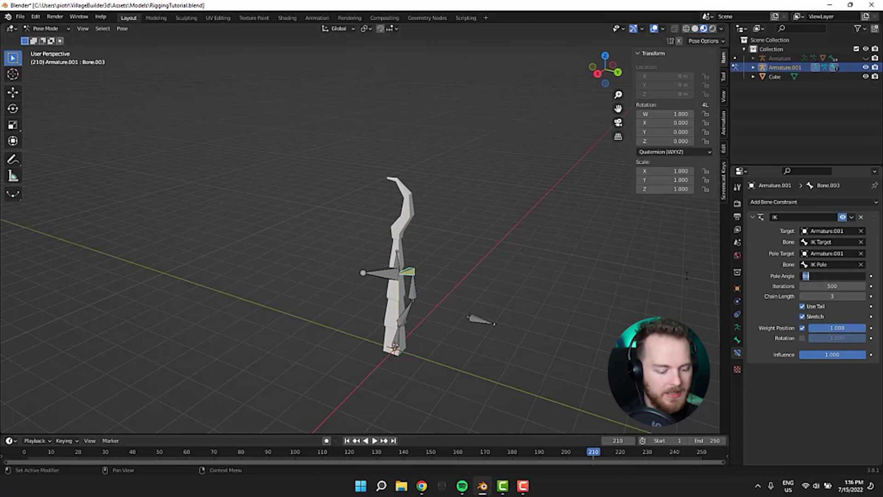
text(-90)
key(Return)
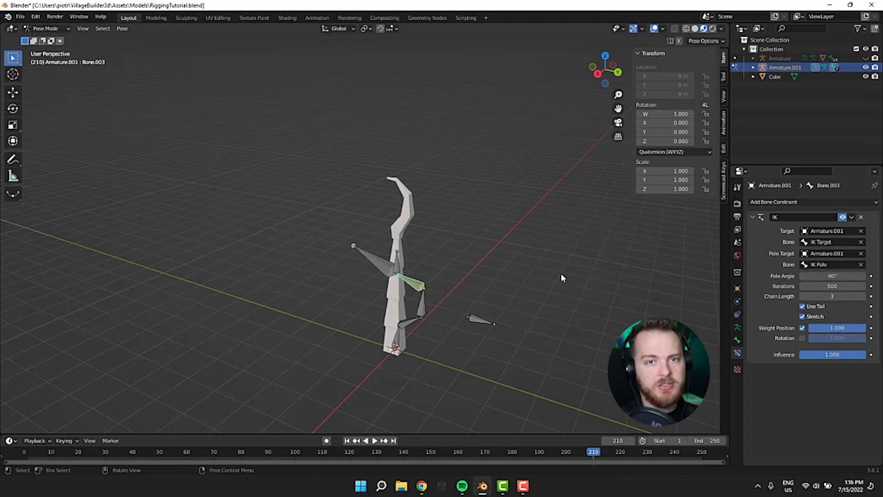
Step: Examine from the opposite side how the chain bends toward the IK Pole bone and which bones the constraint drives
alt+middle_drag(561, 275, 419, 236)
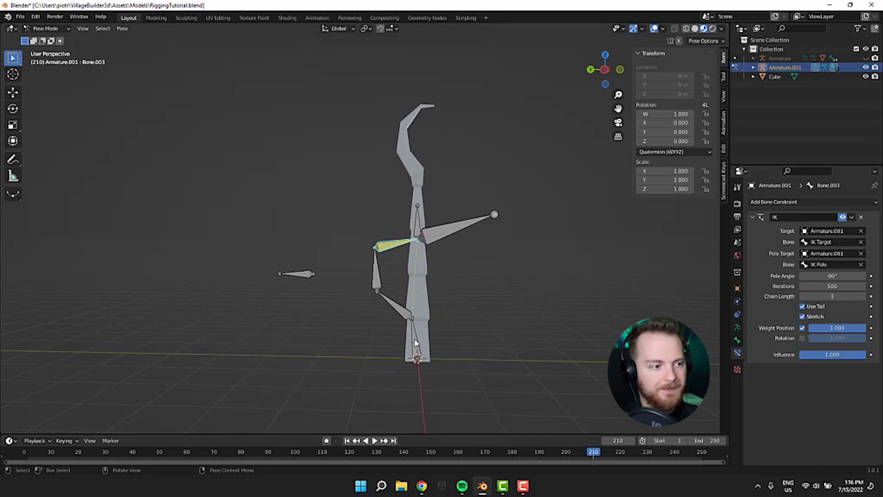
scroll(409, 339, up, 4)
shift+middle_drag(348, 336, 329, 324)
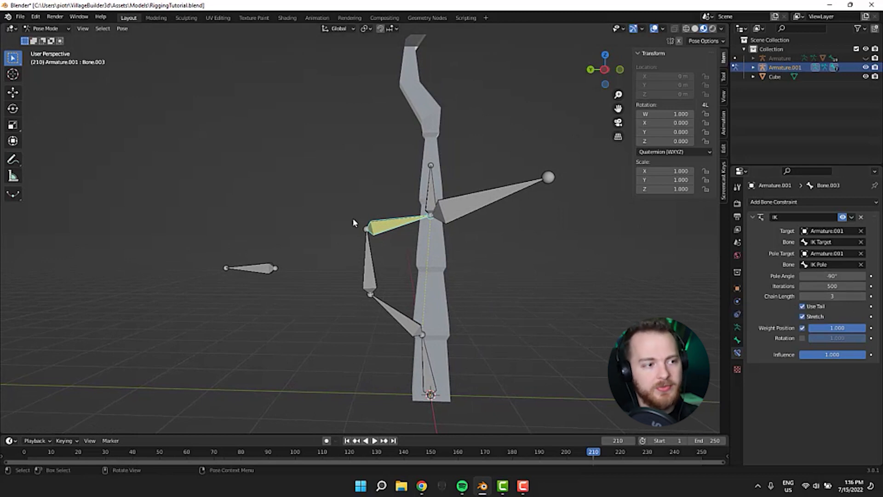
click(375, 295)
click(398, 324)
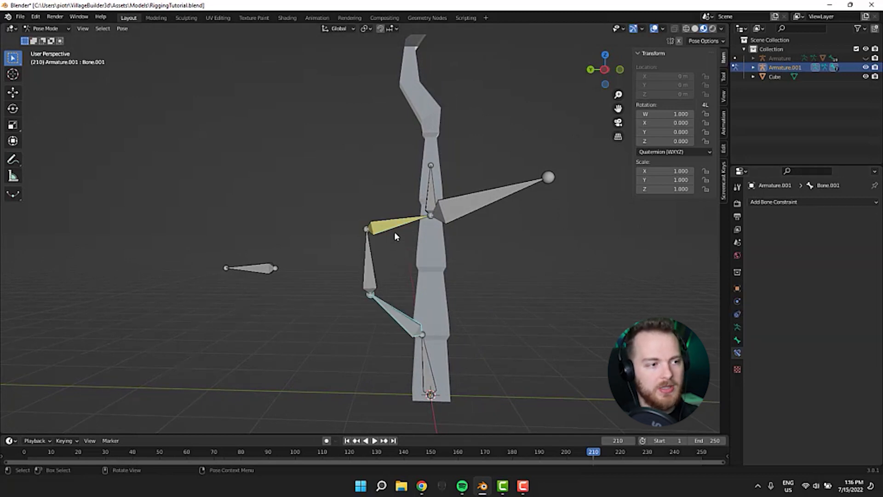
click(430, 196)
click(385, 214)
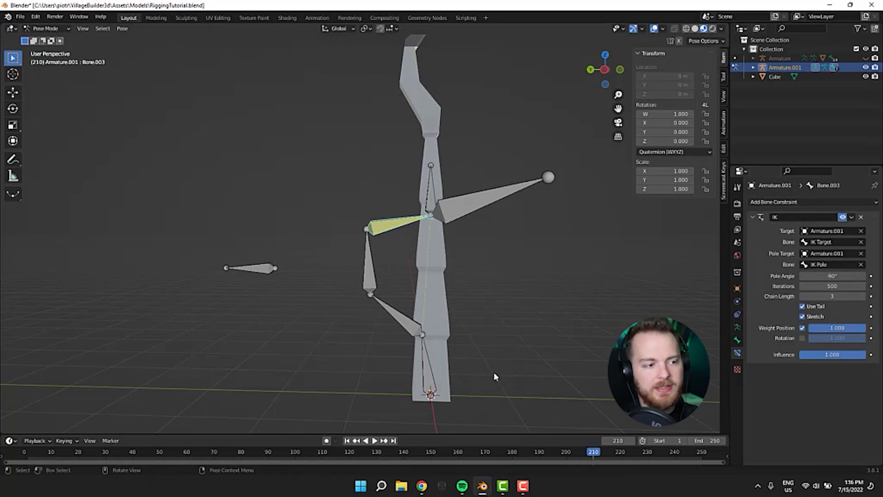
Step: Move the IK Target bone freely away from the IK Pole bone, to a location of about Y -3.44 m, Z 0.63 m
click(432, 198)
key(g)
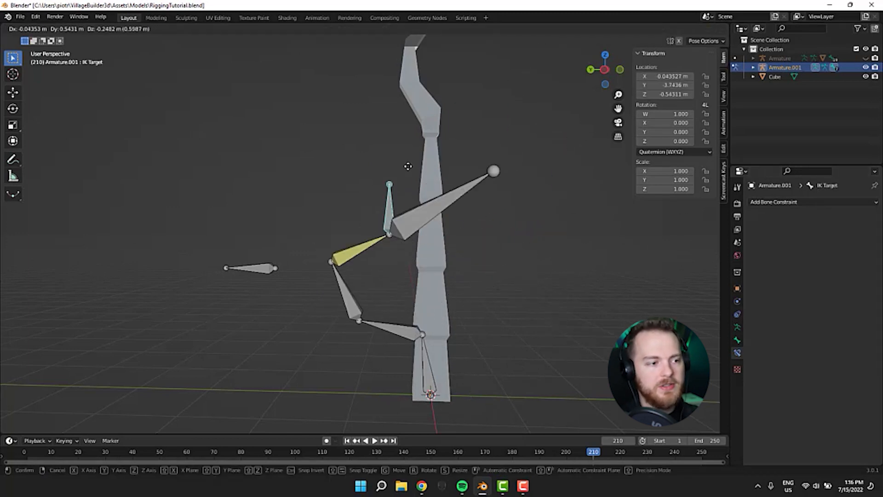
click(479, 194)
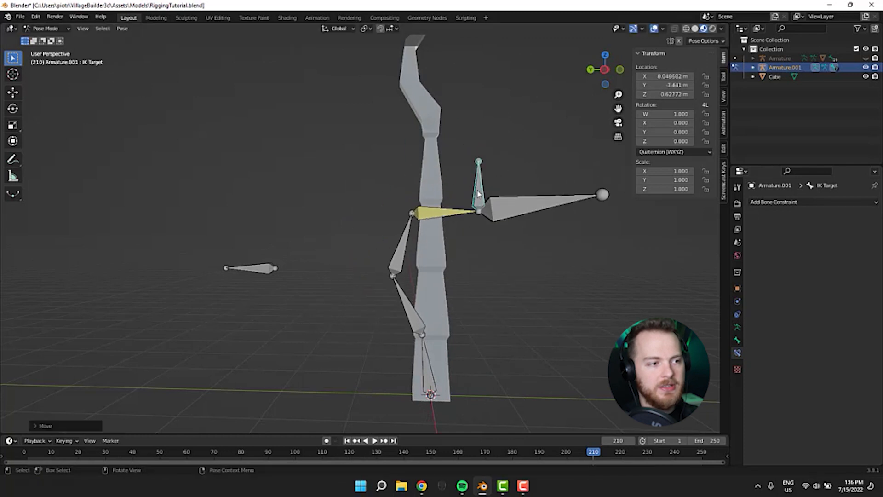
click(258, 271)
key(g)
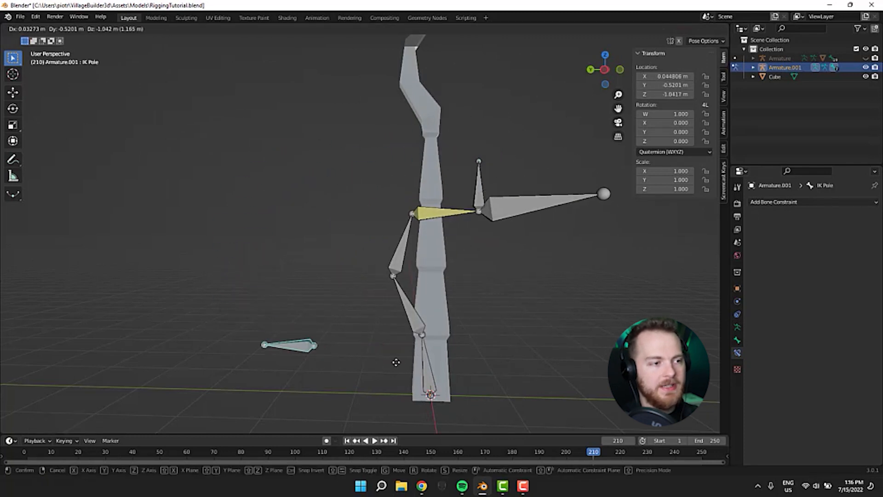
key(Escape)
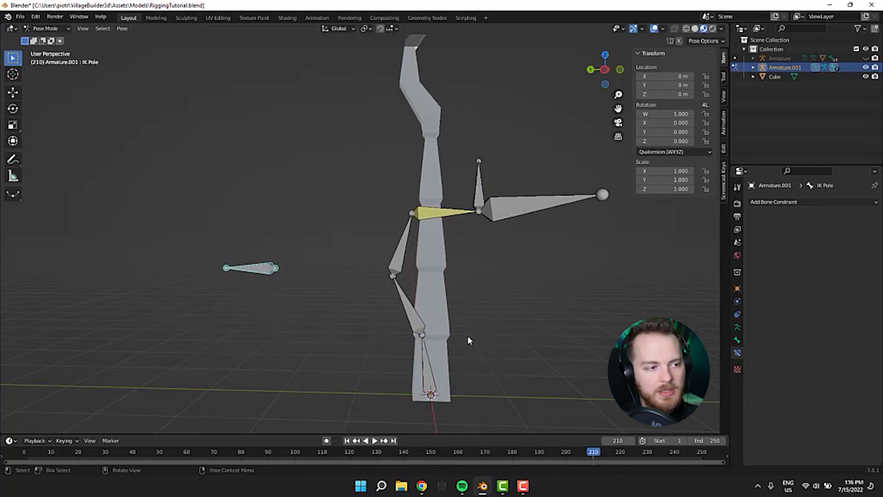
Step: Raise the Chain Length of the constrained bone's IK constraint to 4 so that the root bone is included
click(447, 215)
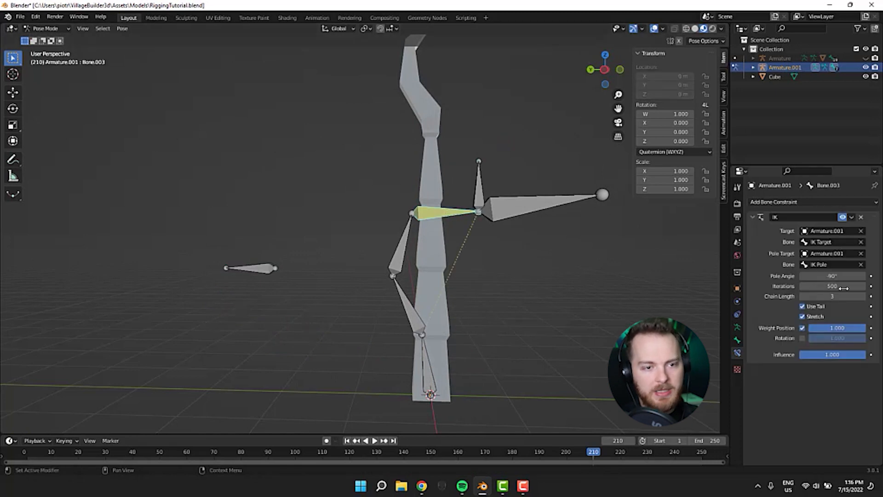
click(862, 296)
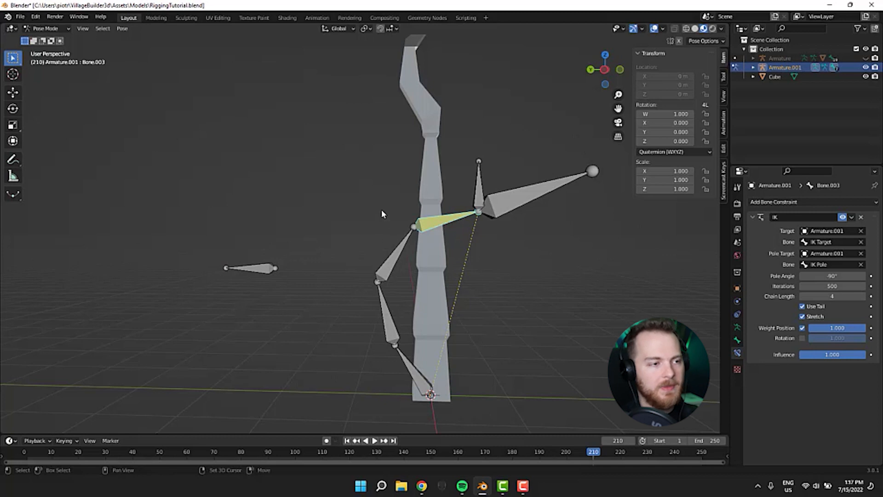
Step: Swing the IK Target bone around the tentacle and place it at about Y -2.94 m, Z 1.16 m to test the chain
middle_drag(382, 214, 266, 229)
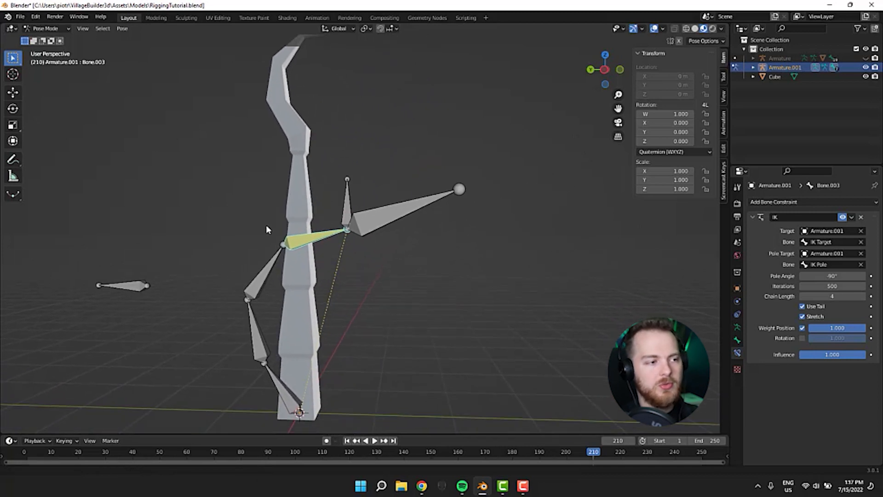
click(392, 217)
click(353, 202)
key(g)
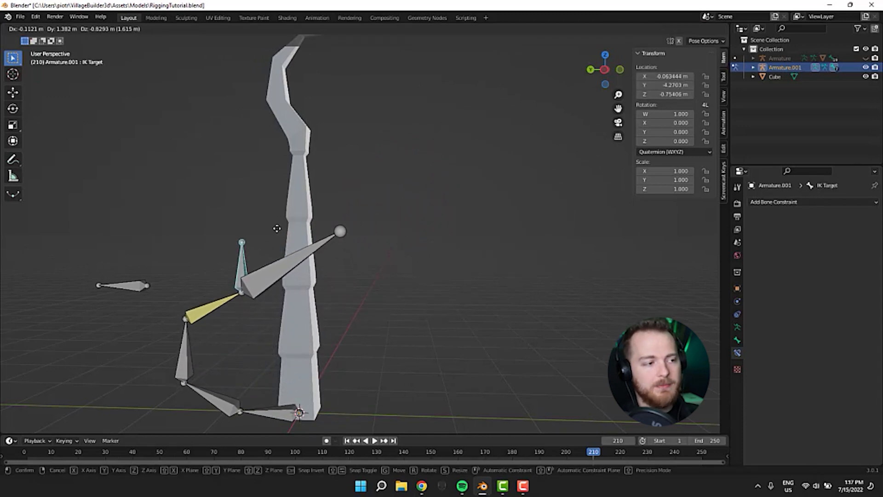
click(389, 163)
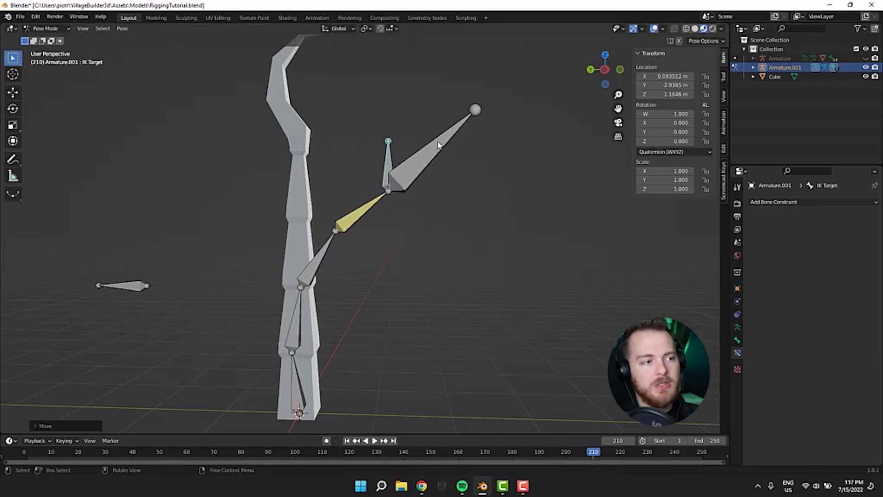
Step: Try rotating the tentacle's tip bone about individual global axes, including X and Y
click(438, 146)
key(r)
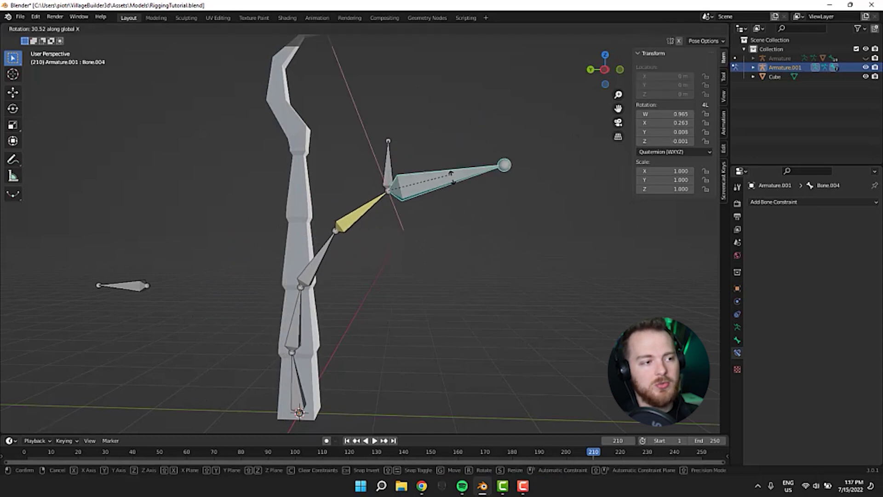
key(z)
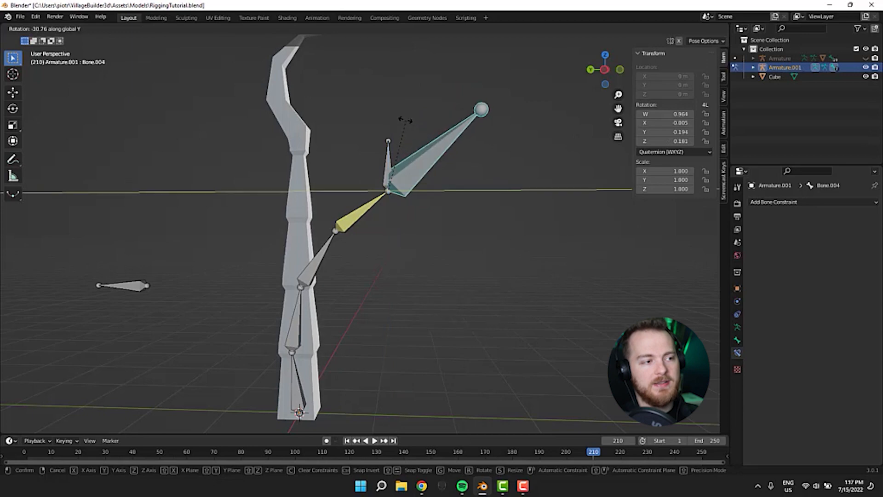
key(x)
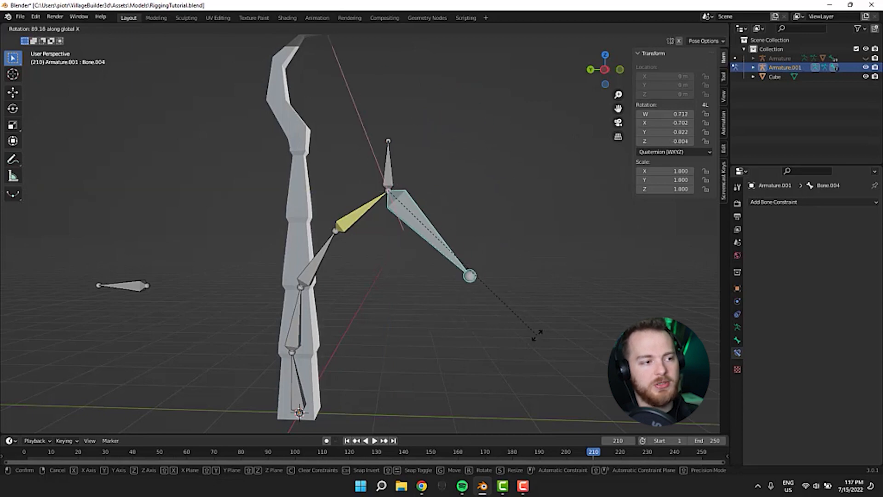
right_click(537, 335)
middle_drag(465, 152, 255, 212)
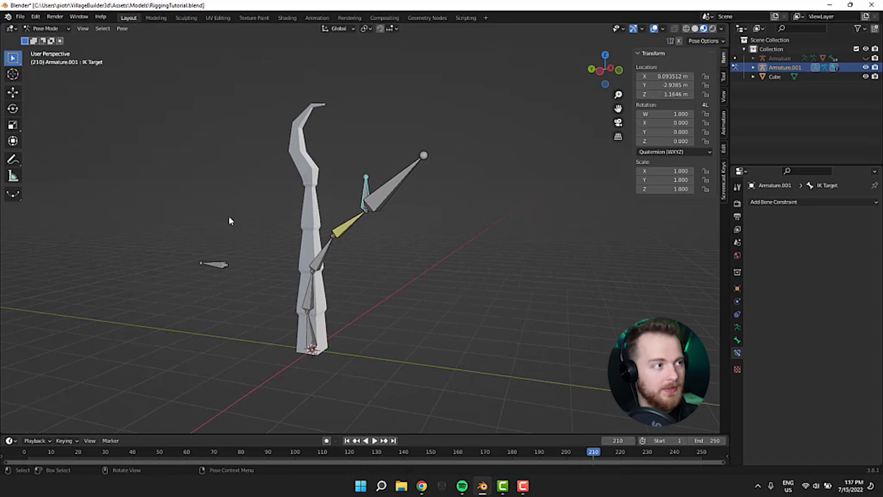
shift+middle_drag(237, 217, 276, 227)
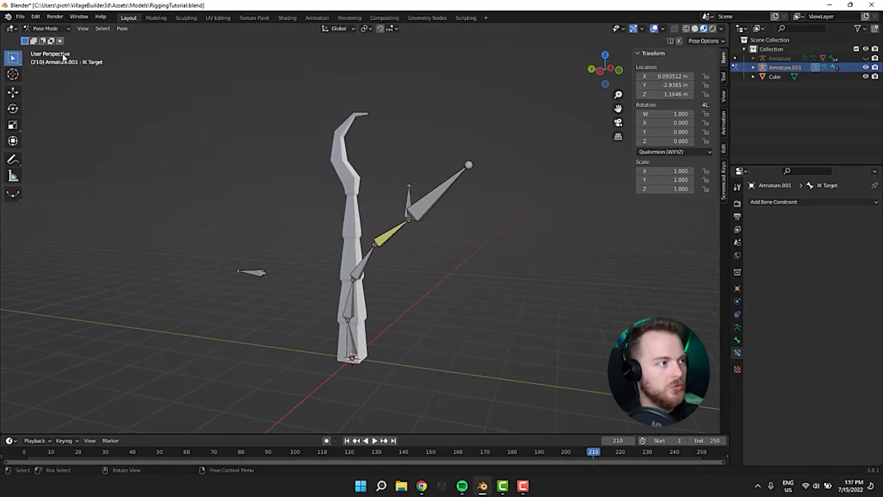
click(46, 28)
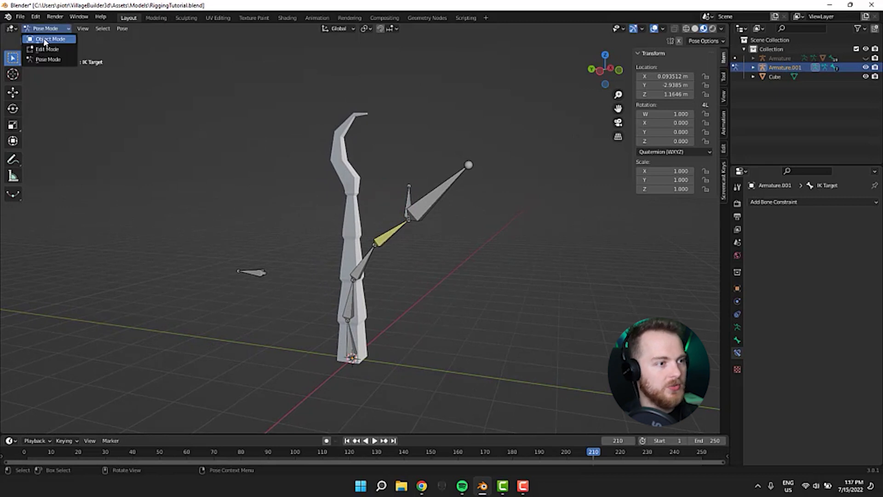
click(44, 39)
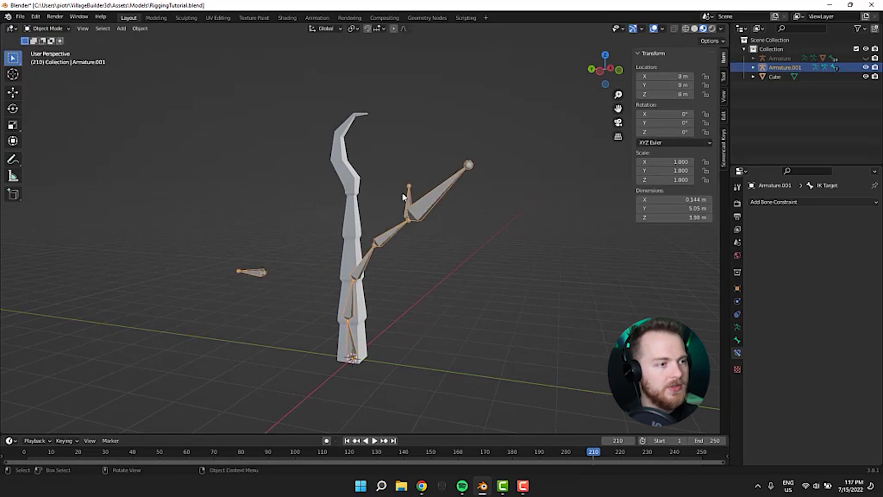
click(45, 29)
click(50, 58)
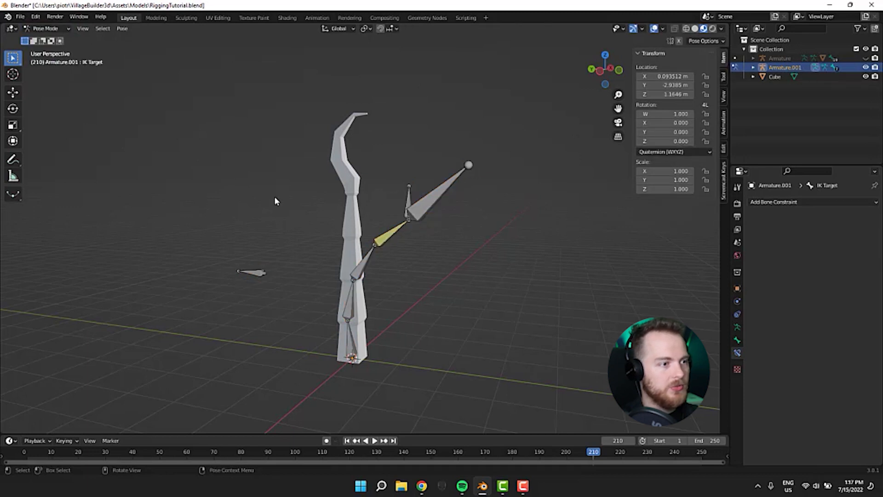
Step: Select all bones of the armature and return them to the rest pose with Reset Unkeyed
key(F3)
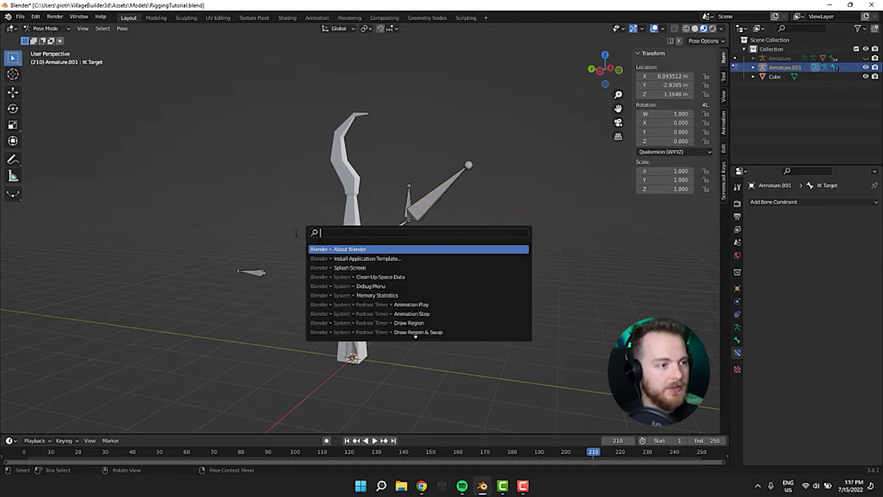
text(reset)
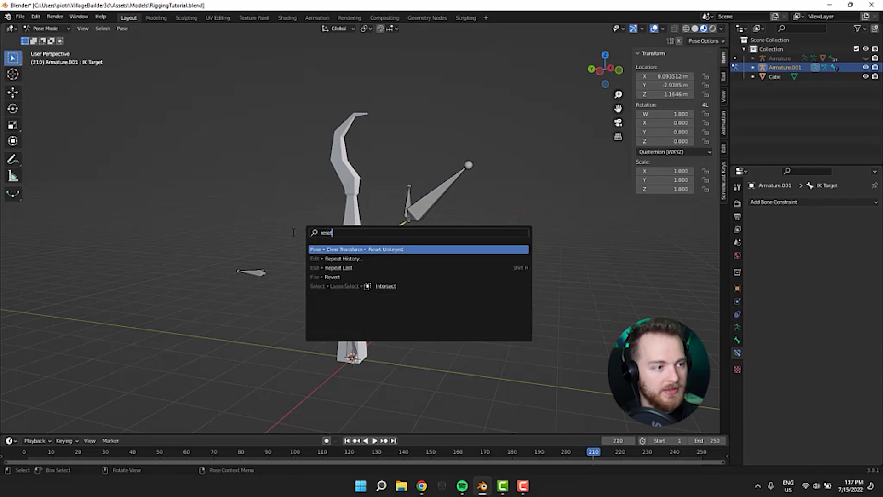
key(Return)
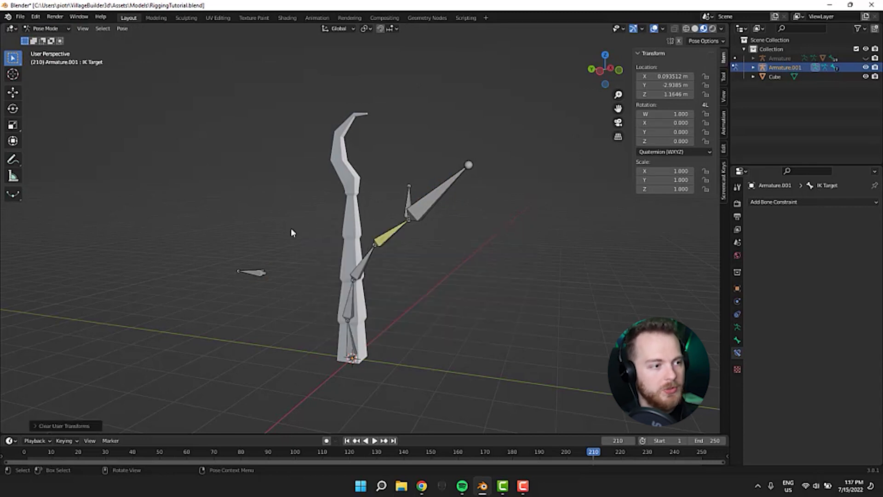
key(a)
key(F3)
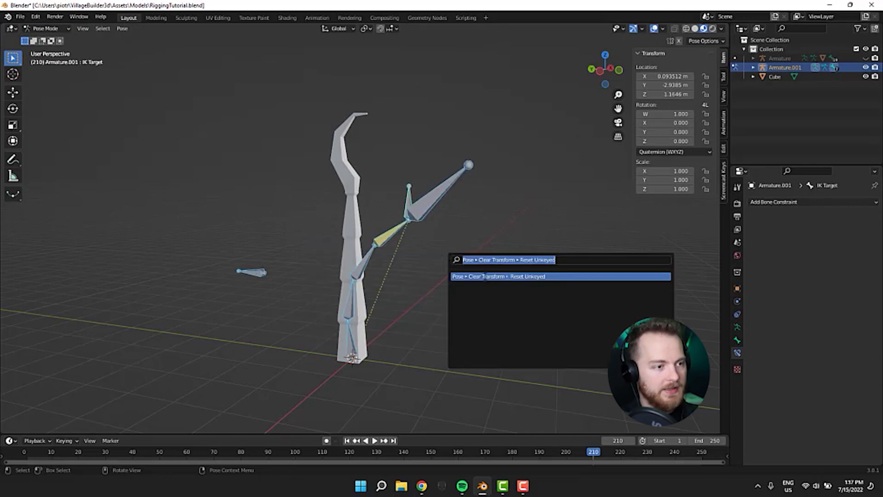
key(Return)
middle_drag(247, 157, 236, 215)
key(Tab)
key(Tab)
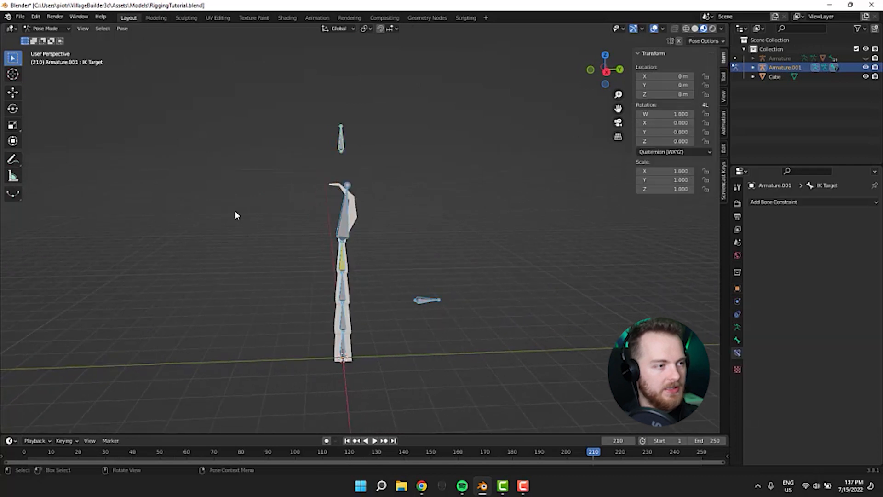
Step: In Object Mode, parent the tentacle mesh to Armature.001 using Armature Deform With Automatic Weights
click(58, 31)
click(48, 33)
middle_drag(299, 156, 377, 225)
click(371, 227)
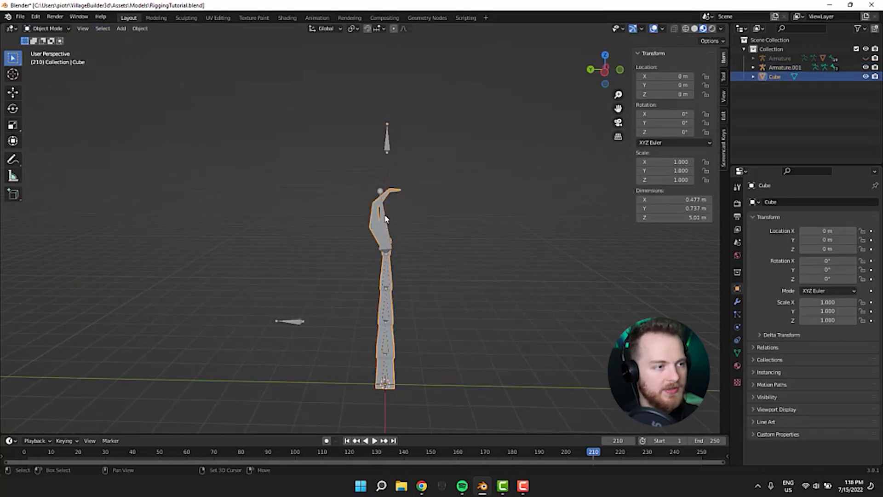
shift+click(385, 219)
key(ctrl+p)
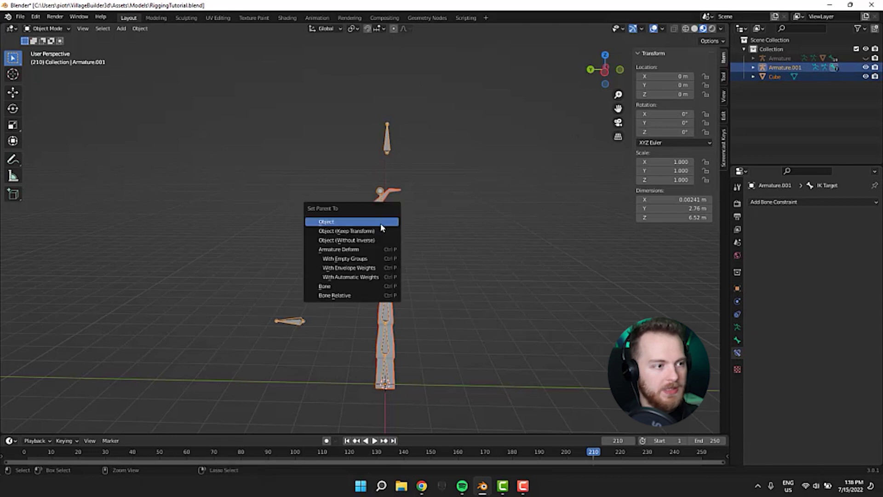
click(346, 278)
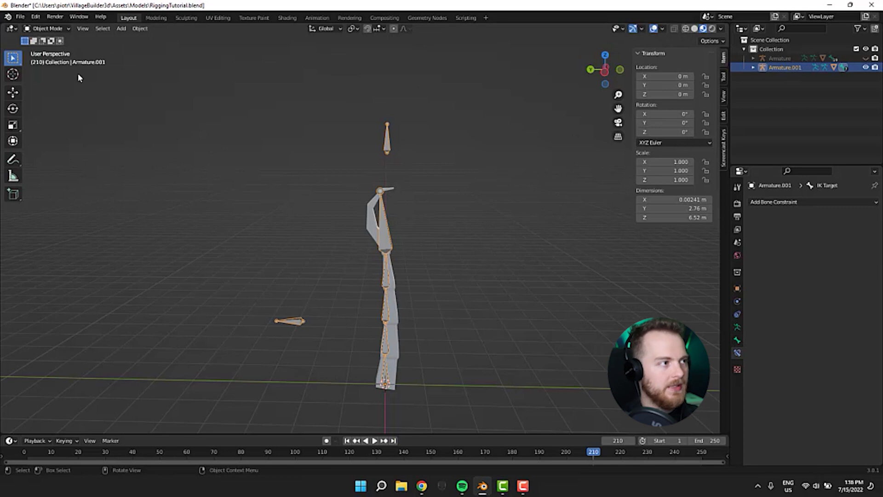
Step: In Pose Mode, select the four IK chain bones below the tip bone and hide them
key(ctrl+Tab)
click(390, 249)
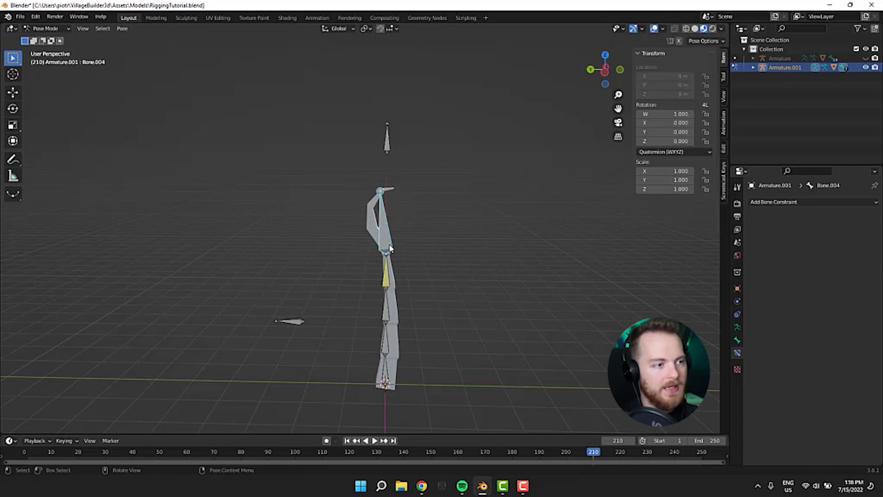
click(386, 288)
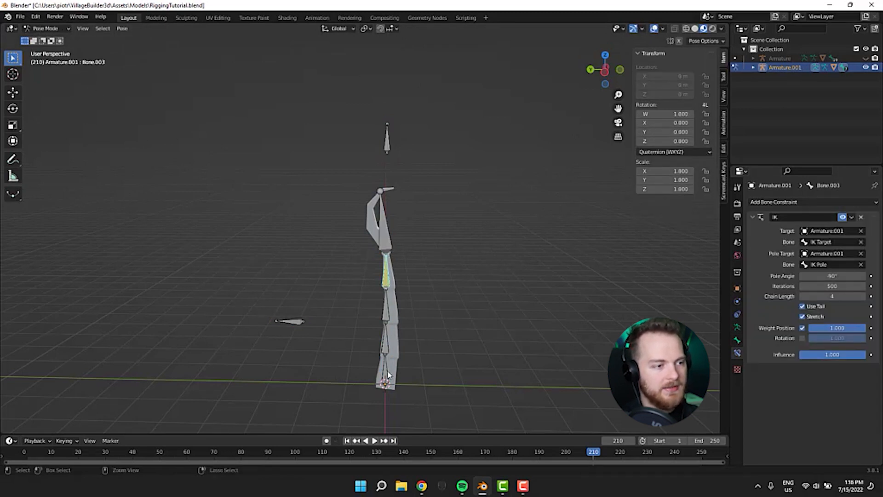
shift+click(387, 320)
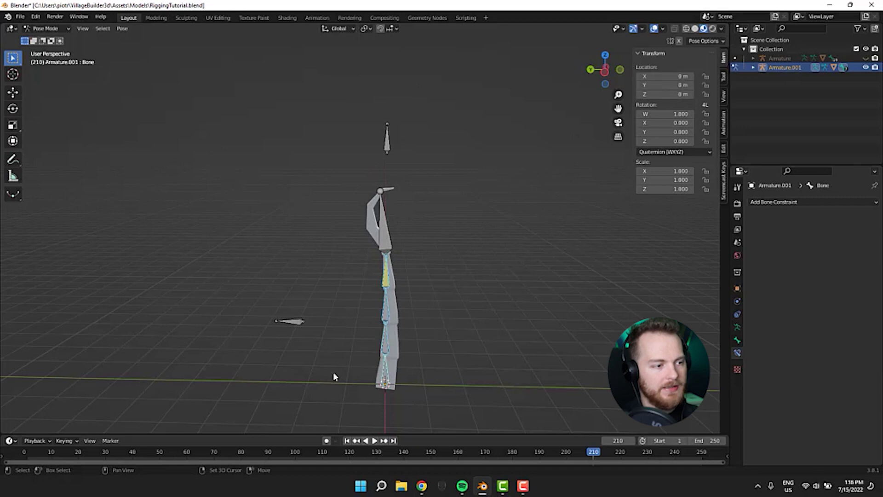
key(h)
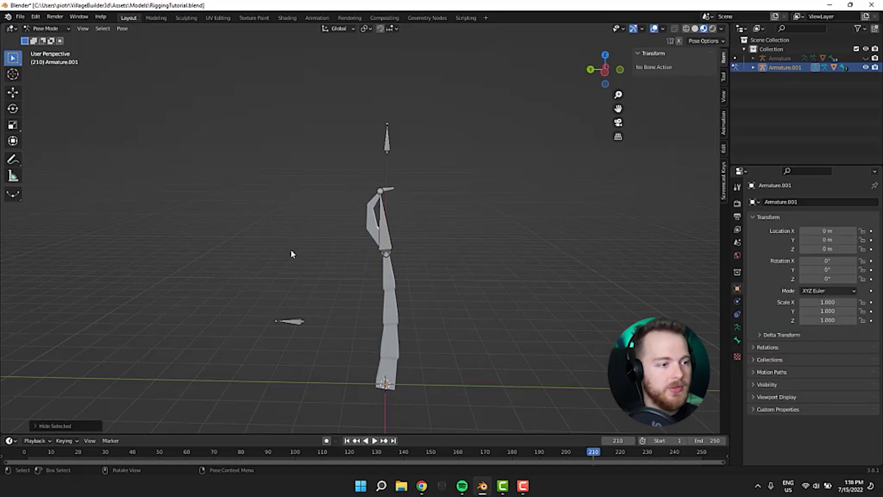
Step: Move the IK Target bone freely to about X -0.52 m, Y -3.04 m, Z 1.00 m to bend the tentacle
middle_drag(310, 259, 303, 217)
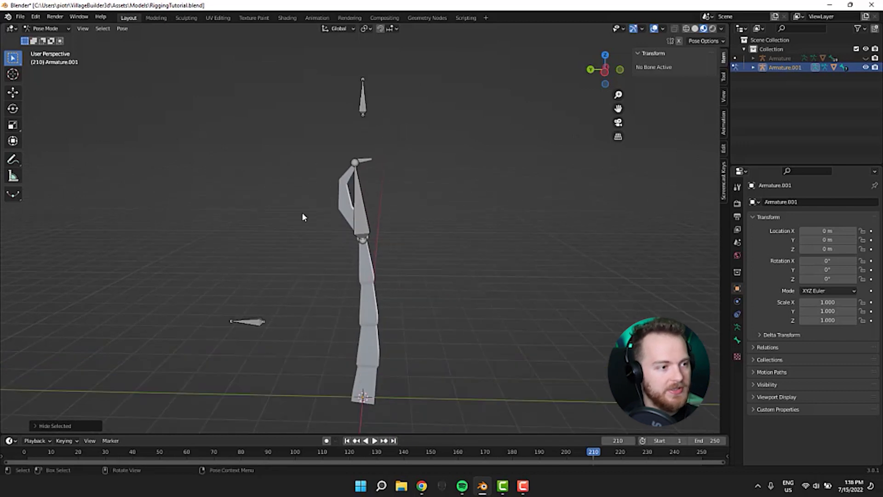
click(362, 97)
key(g)
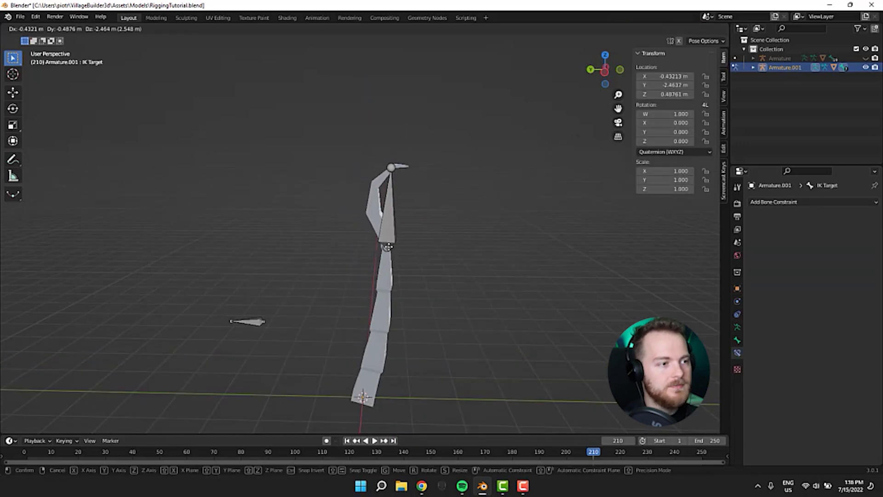
click(415, 268)
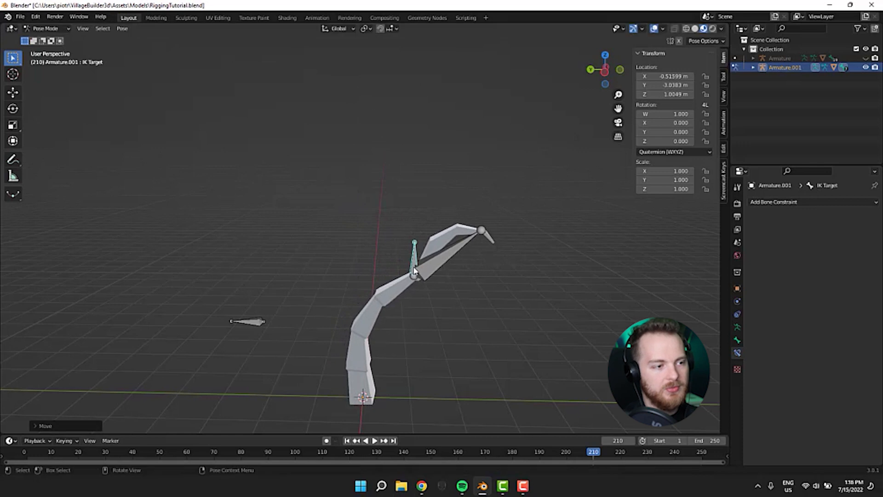
Step: Rotate the tip bone downward so the tentacle's end curls over, and hide that bone
click(444, 262)
key(r)
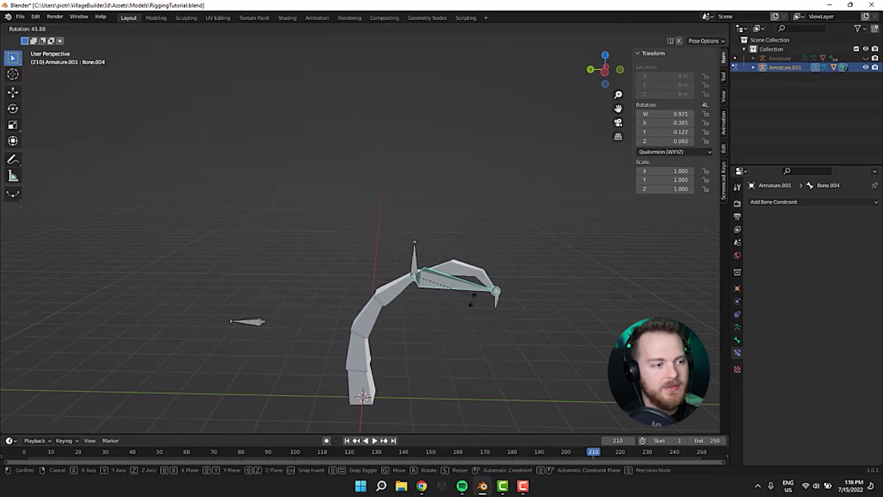
click(452, 338)
middle_drag(451, 337, 416, 258)
key(h)
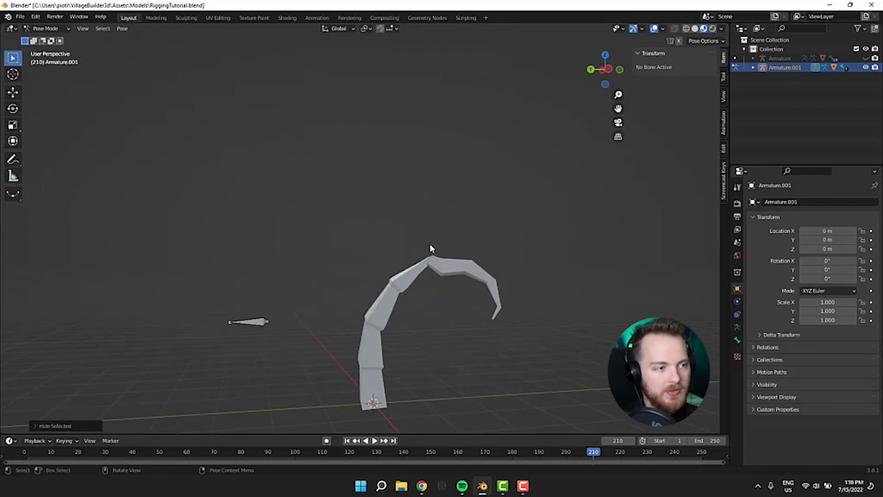
Step: Bring the hidden IK Target bone back into view and move it up along the global Z axis
key(alt+h)
key(h)
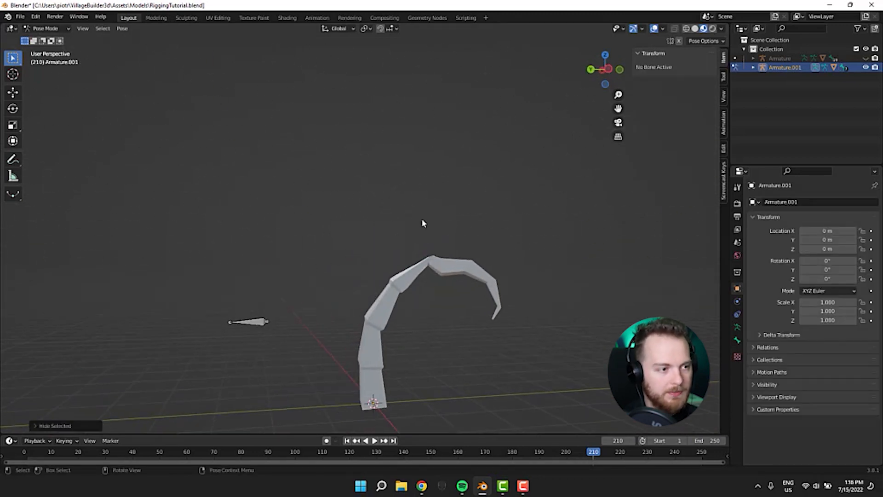
key(alt+h)
key(g)
key(z)
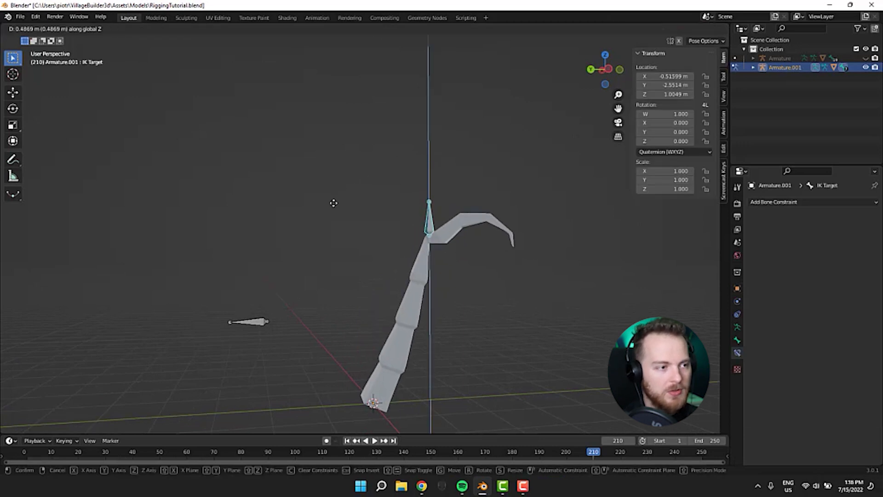
click(391, 189)
Step: Move the IK Target bone freely to about Y -2.86 m, Z 0.19 m and tilt it toward the IK Pole side
key(g)
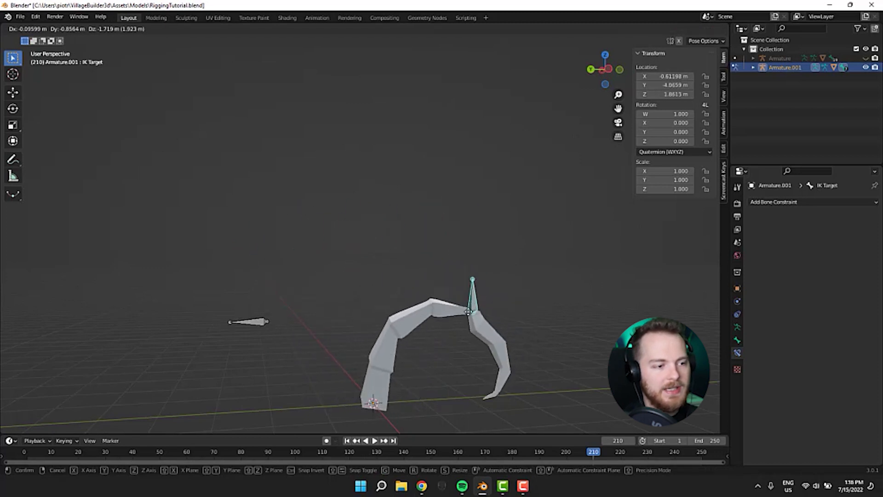
click(366, 233)
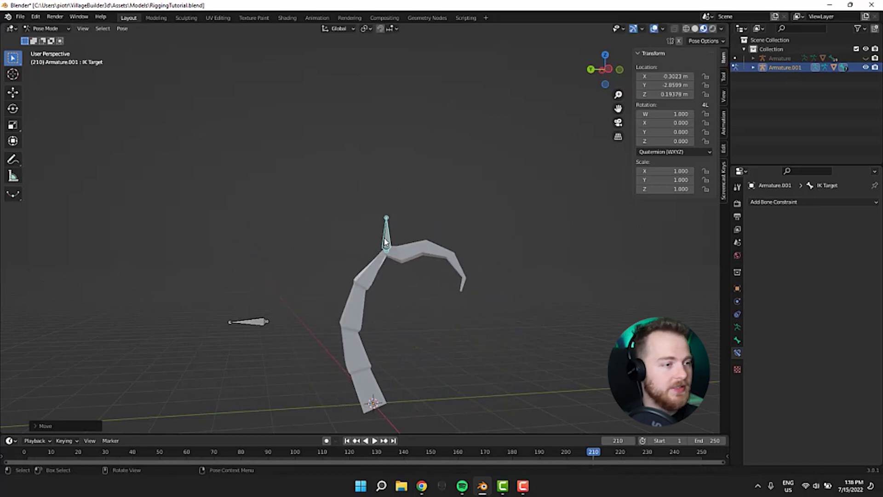
key(r)
click(356, 233)
key(r)
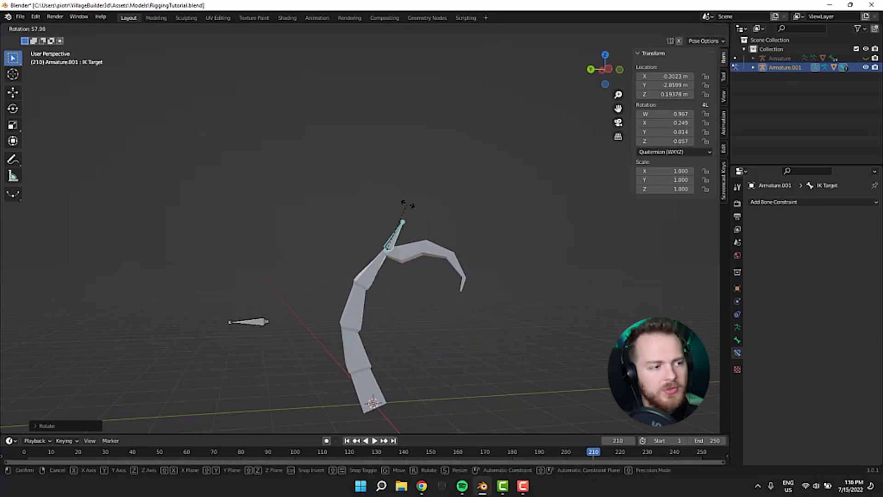
click(371, 222)
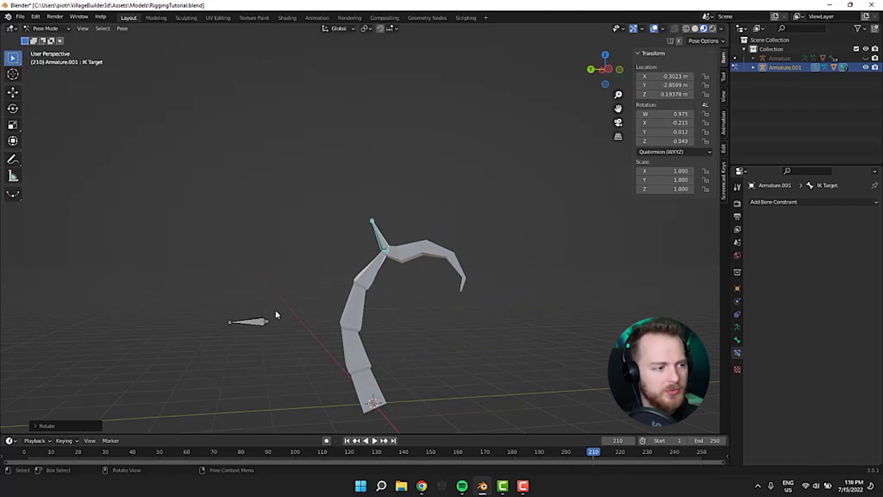
Step: Move the IK Pole bone to about X 1.83 m, Y -0.47 m, Z 1.06 m and rotate it freely to test the bend
middle_drag(275, 310, 375, 382)
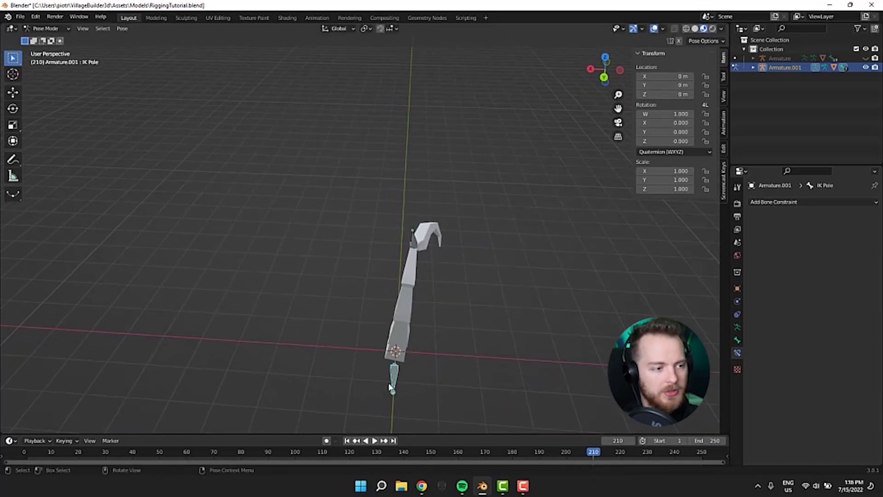
key(g)
click(284, 324)
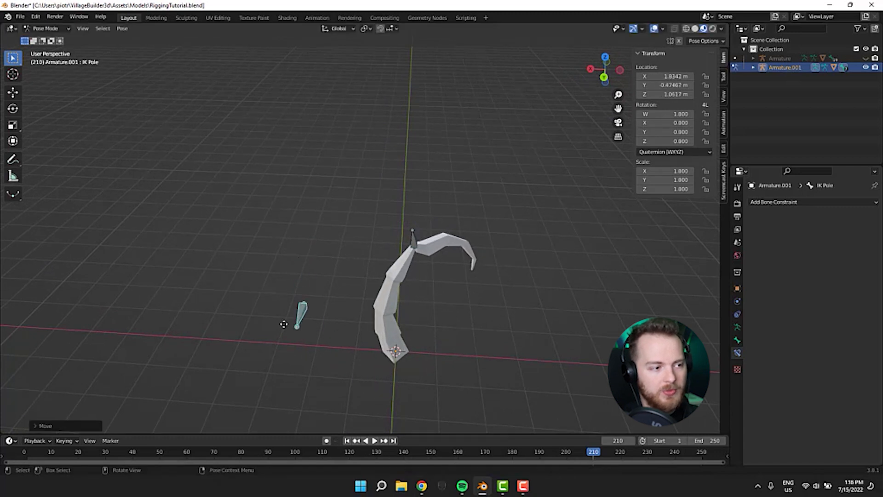
key(r)
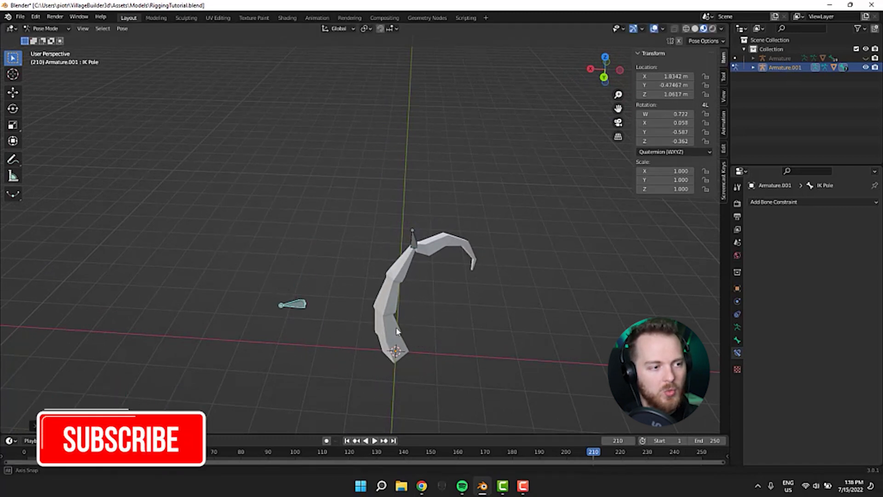
click(398, 331)
Step: Move the IK Target bone freely to test how the tentacle follows it
middle_drag(398, 331, 363, 351)
click(390, 261)
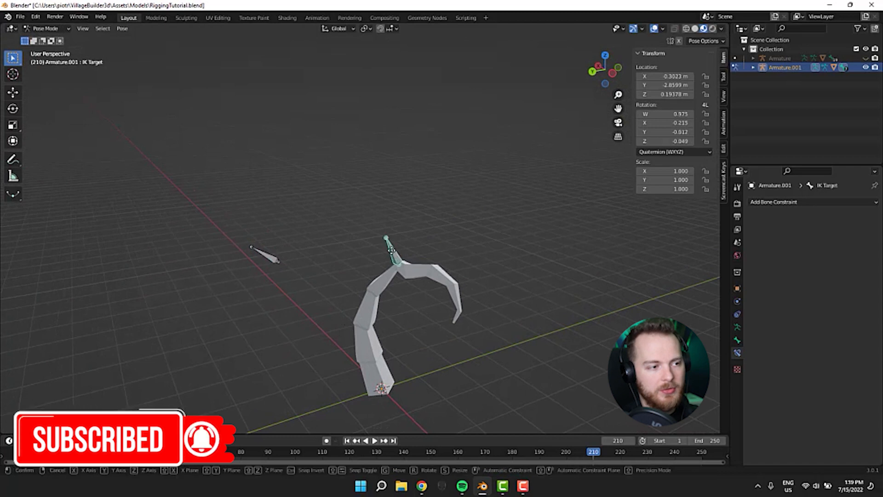
key(g)
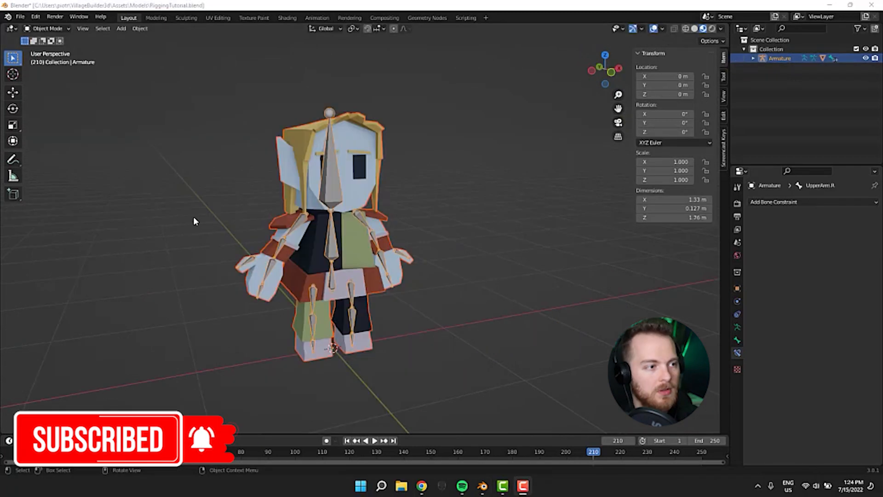
Step: Examine the elf character and its armature in edit mode, focusing on the right hand and right foot bones
mouse_move(194, 216)
middle_down()
mouse_move(189, 233)
mouse_move(175, 237)
mouse_move(187, 236)
mouse_move(183, 230)
middle_up()
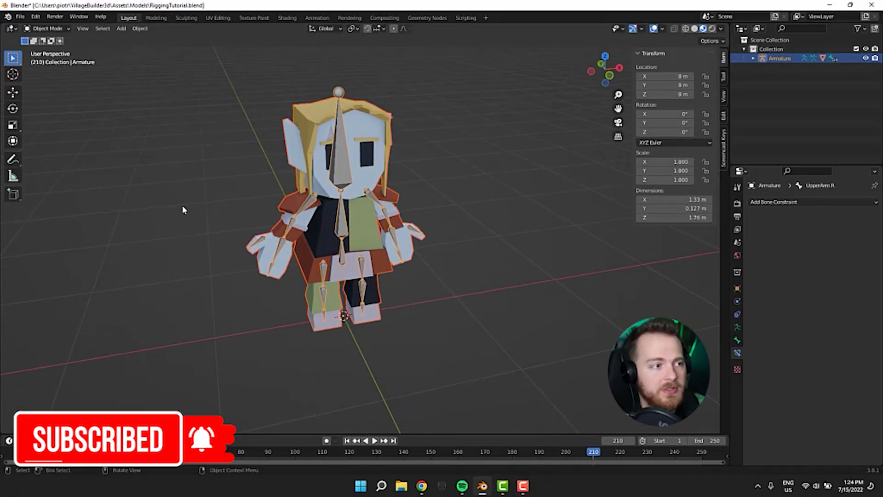
shift+middle_drag(313, 161, 349, 159)
click(354, 141)
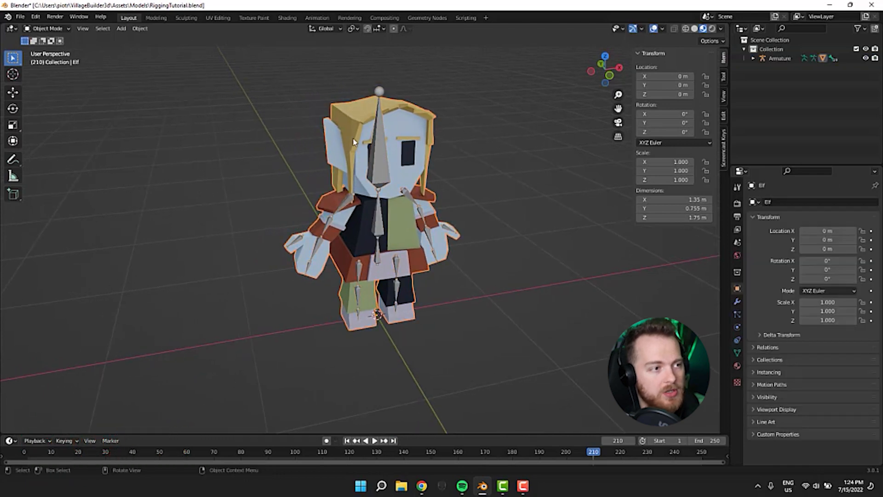
middle_drag(314, 112, 261, 276)
scroll(261, 276, up, 5)
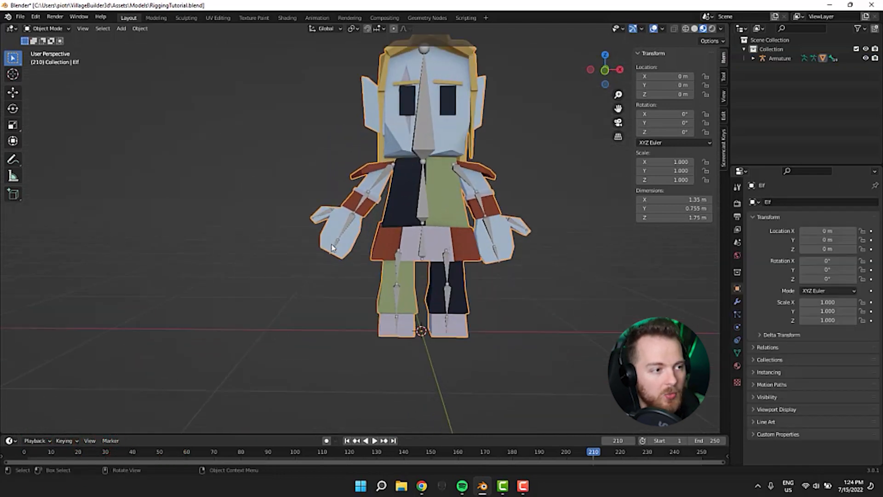
click(338, 219)
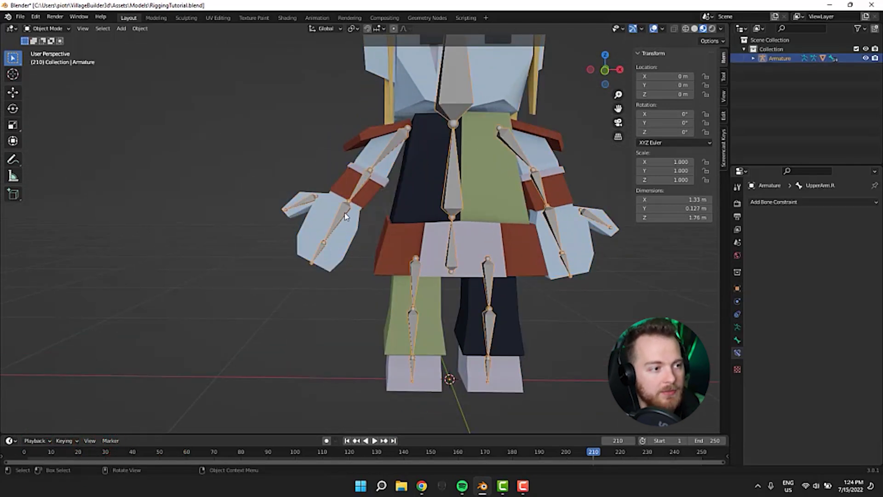
key(Tab)
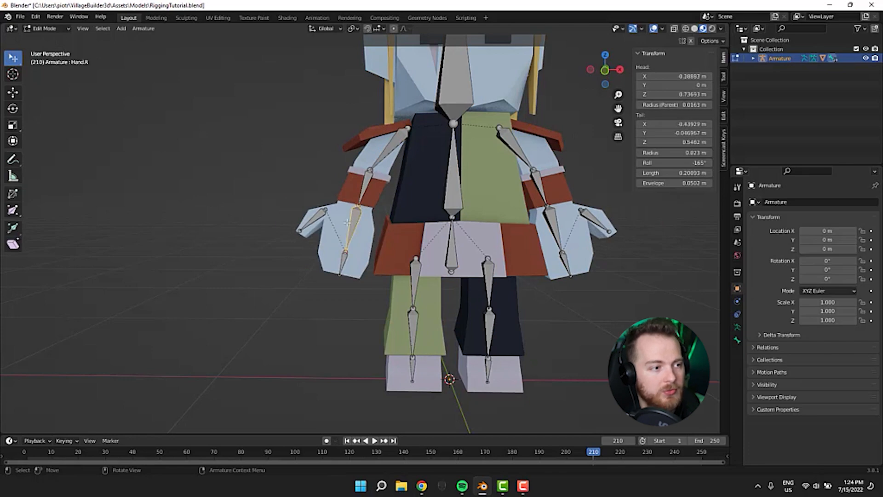
shift+middle_drag(309, 289, 273, 237)
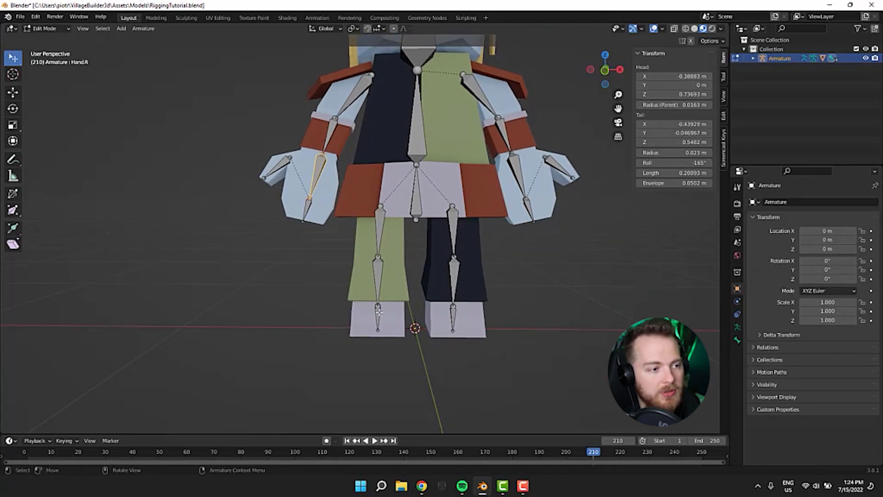
middle_drag(277, 324, 365, 330)
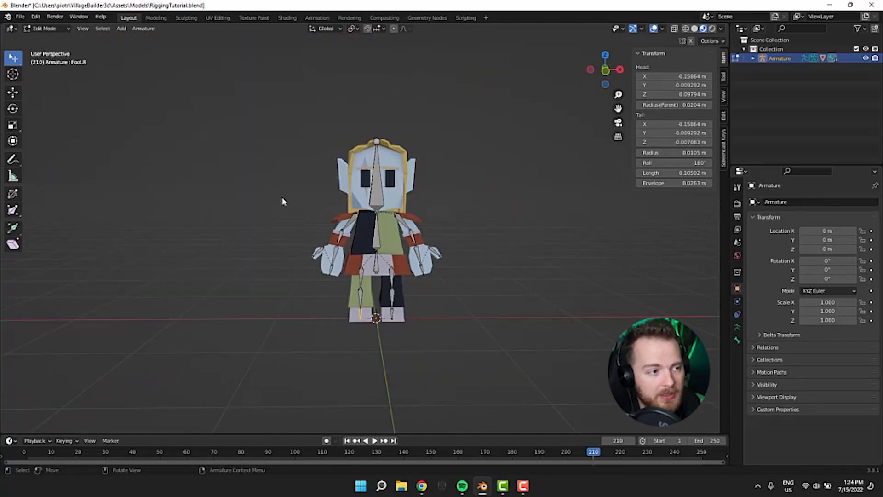
Step: Leave the armature's edit mode and hide the Elf mesh
key(Tab)
click(282, 200)
click(345, 183)
key(h)
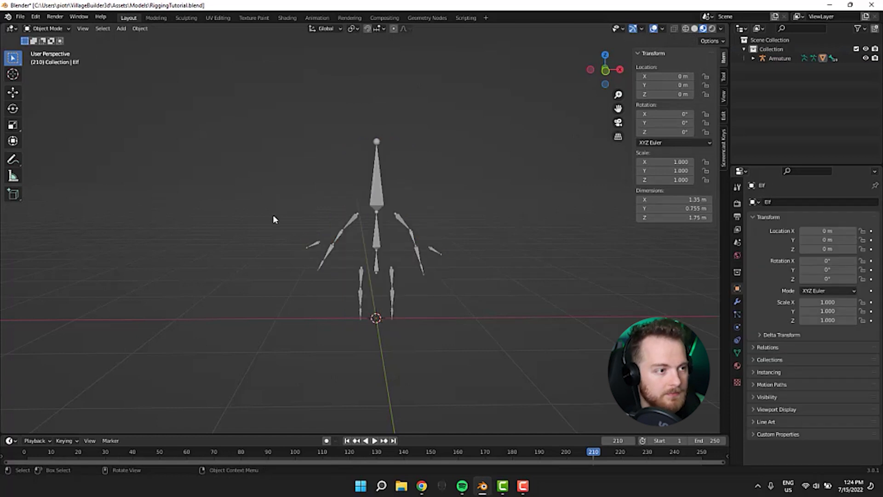
Step: In the armature's edit mode, extrude a bone about 0.2 m long backward along Y from the right elbow joint
middle_drag(274, 216, 384, 220)
click(297, 248)
key(Tab)
scroll(221, 268, up, 4)
middle_drag(340, 239, 325, 239)
click(377, 228)
key(grave)
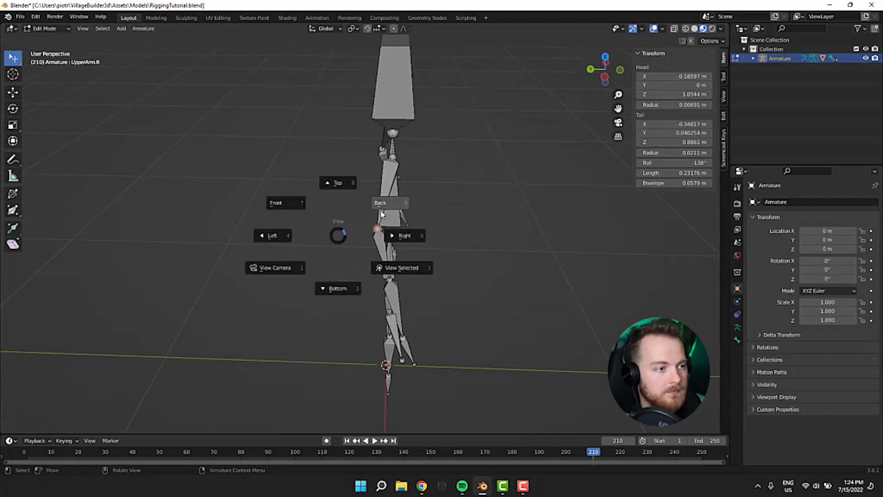
click(396, 236)
key(e)
key(y)
click(455, 236)
Step: Clear the extruded elbow bone's parent and move it behind the arm, to about Y 0.36 m and Z 0.85 m
key(alt+p)
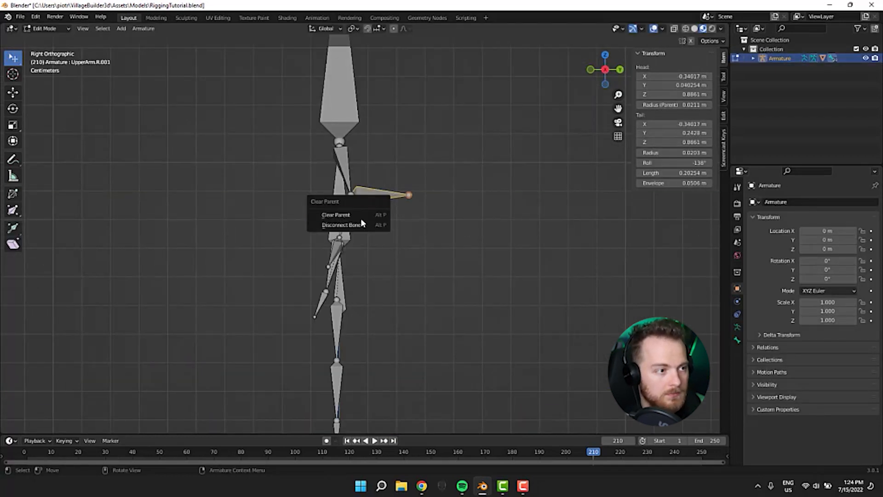
click(357, 215)
middle_drag(370, 230, 189, 263)
key(g)
key(y)
click(87, 262)
shift+middle_drag(339, 225, 338, 178)
key(g)
key(z)
click(322, 250)
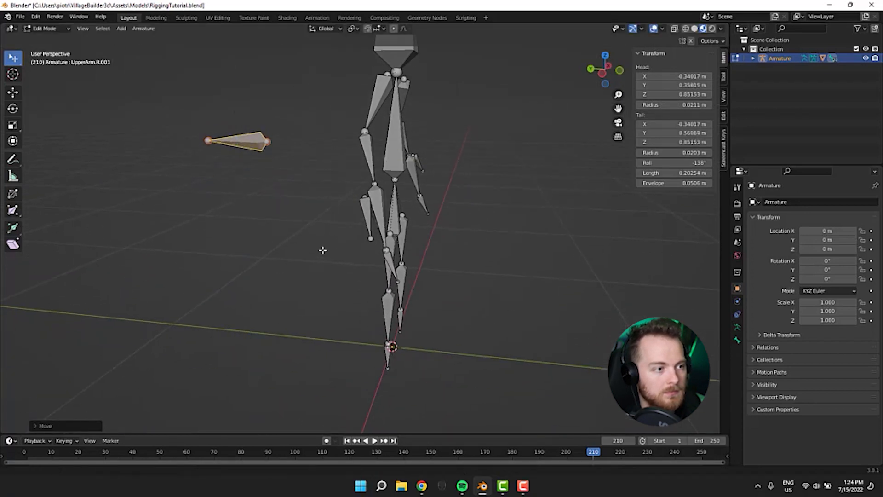
Step: Duplicate the right hand bone, rotate the copy and place it below the hand at about X -0.48 m, Y -0.14 m, Z 0.37 m
middle_drag(322, 250, 308, 193)
click(363, 170)
key(shift+d)
click(367, 339)
middle_drag(367, 340, 333, 346)
key(r)
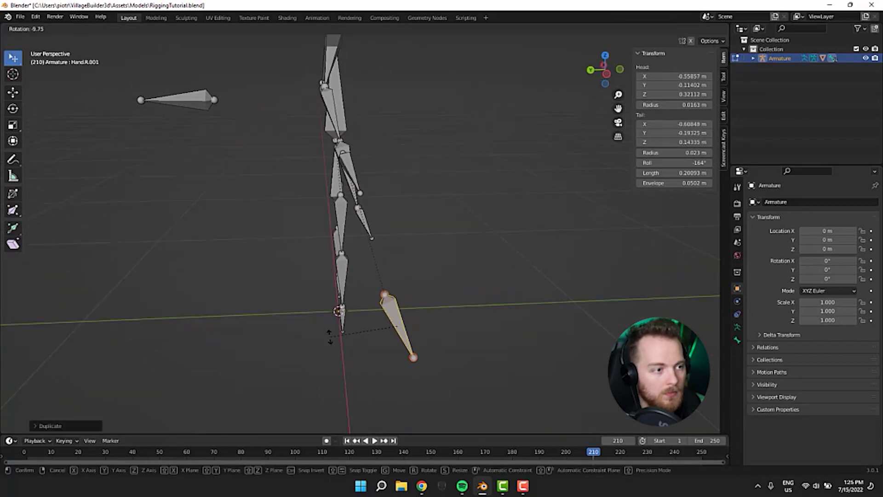
click(330, 335)
middle_drag(322, 316, 258, 271)
key(g)
click(254, 274)
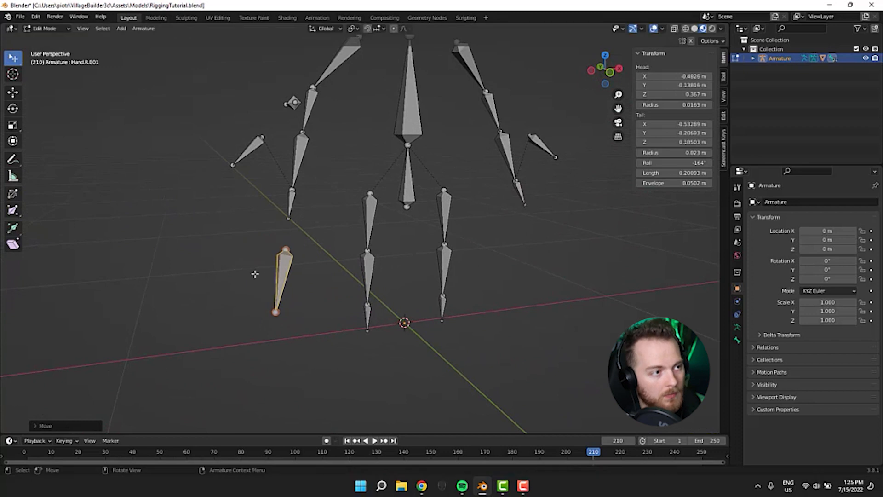
Step: Rename the copied hand bone as HandIKTarget.R
key(F2)
text(HandIKTarget.)
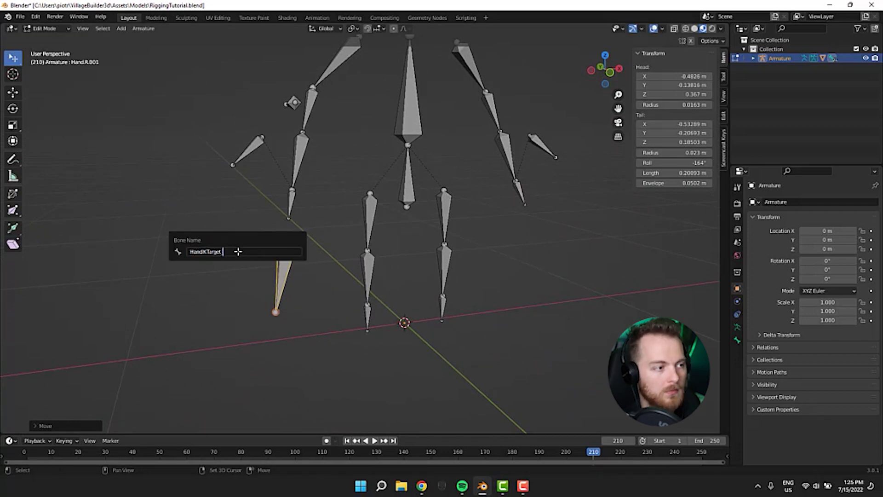
text(R)
key(Return)
Step: Rename the detached bone behind the right elbow as ArmIKPole.R
click(294, 103)
middle_drag(223, 142, 199, 199)
key(F2)
text(ArmIKTarget)
key(BackSpace)
key(BackSpace)
key(BackSpace)
key(BackSpace)
key(BackSpace)
key(BackSpace)
text(Pole.R)
key(Return)
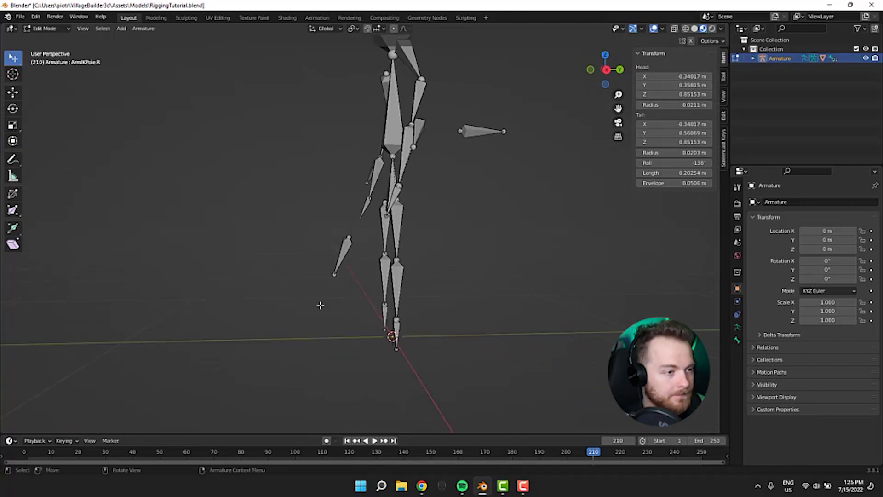
Step: Extrude a bone about 0.27 m long forward along Y from the right knee joint and clear its parent
click(392, 272)
middle_drag(393, 272, 493, 280)
key(e)
key(x)
key(y)
click(359, 253)
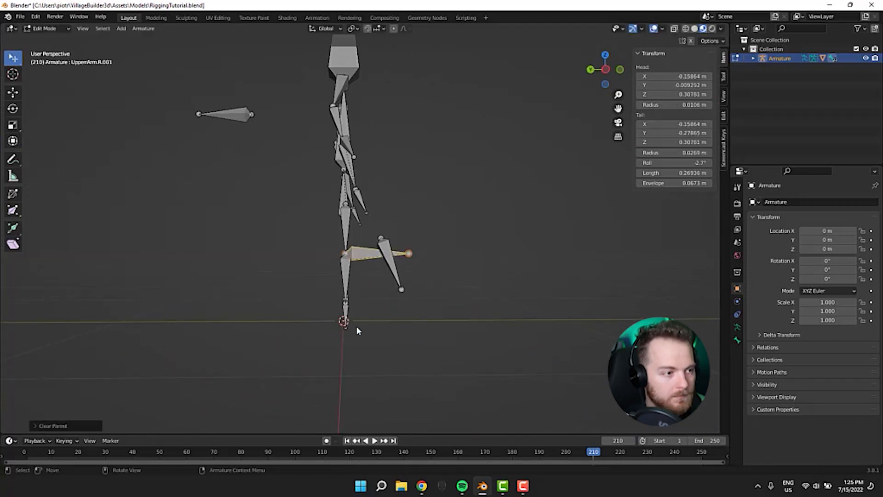
Step: Move the detached knee bone forward along Y, away from the leg, and scale it down to about 0.14 m long
key(g)
key(y)
click(460, 312)
key(s)
click(468, 284)
Step: Scale down the ArmIKPole.R bone to about 0.13 m and the HandIKTarget.R bone to about 0.08 m long
click(225, 114)
key(s)
click(139, 154)
click(390, 263)
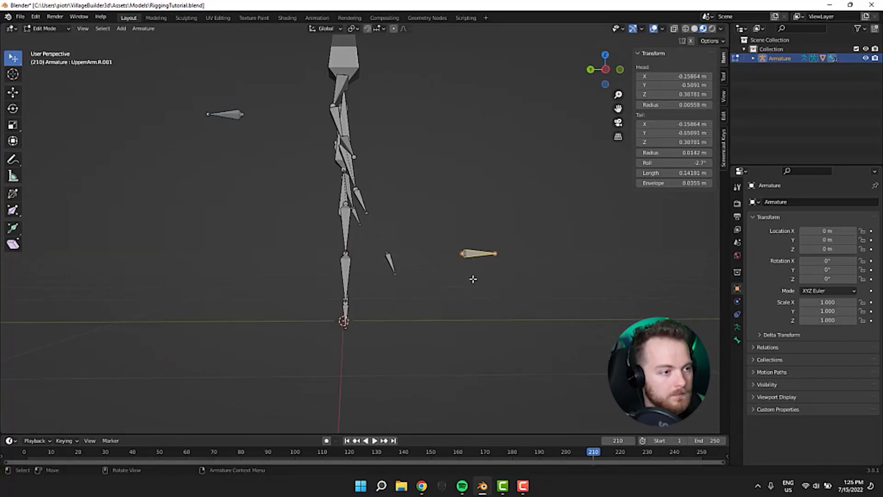
Step: Move the knee bone along Y to about -0.41 m and rename it as LegIKPole.R
key(g)
key(y)
click(451, 258)
key(F2)
text(LegIKPole)
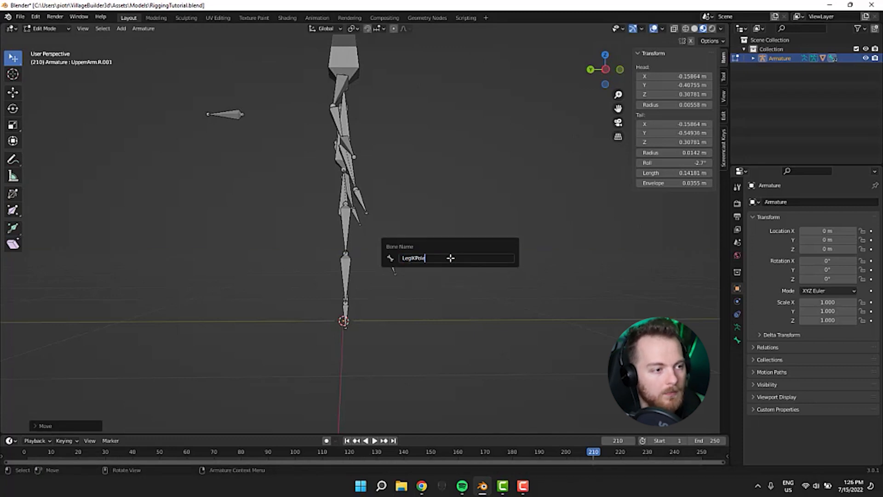
text(.R)
key(Return)
Step: Select the right foot bone and view the armature from the right side
click(346, 315)
mouse_move(318, 361)
middle_down()
mouse_move(290, 349)
mouse_move(315, 373)
middle_up()
key(KP_3)
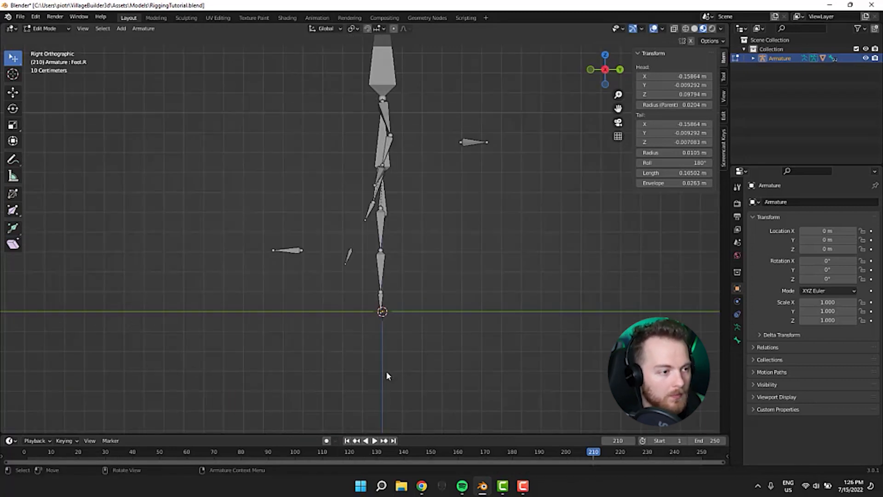
key(e)
key(Escape)
key(ctrl+z)
Step: Extrude a bone downward along Z from the tip of the right foot bone and clear its parent
middle_drag(319, 333, 528, 329)
shift+middle_drag(529, 329, 529, 290)
key(e)
key(z)
click(290, 333)
middle_drag(290, 333, 377, 335)
scroll(377, 336, up, 2)
click(388, 329)
key(alt+p)
key(Return)
Step: Scale the detached foot bone to about 0.12 m long and move it down along Z to about -0.11 m
key(s)
click(331, 329)
key(g)
key(z)
click(338, 348)
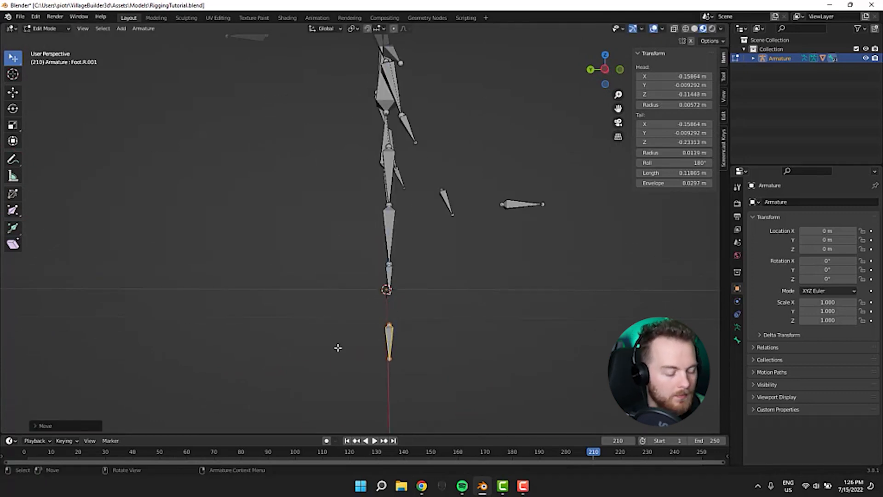
Step: Rename the detached bone below the right foot as LegIKTarget.R
key(F2)
text(LegIKTarget.R)
key(Return)
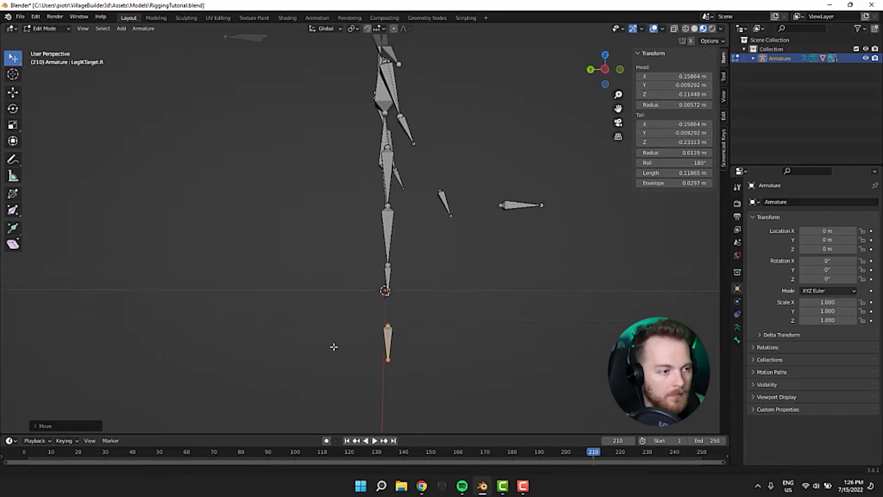
Step: Turn off Deform for the LegIKTarget.R, LegIKPole.R, ArmIKPole.R and HandIKTarget.R bones
middle_drag(336, 347, 316, 319)
click(738, 340)
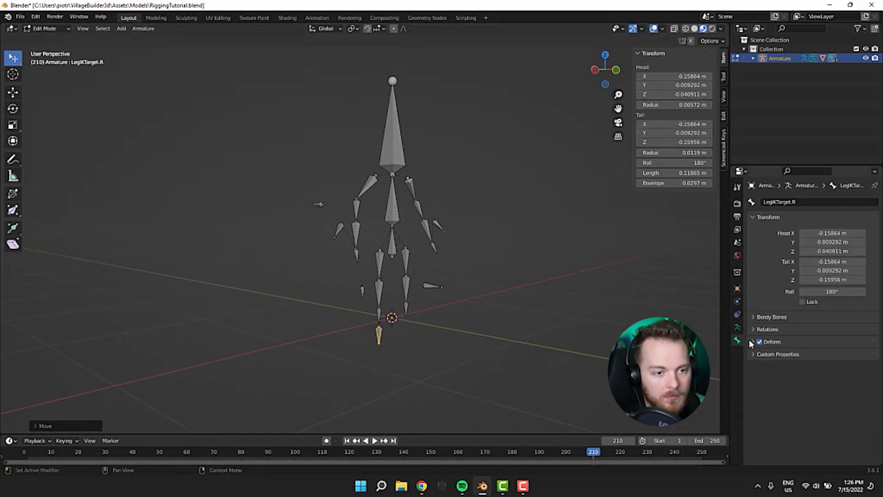
scroll(359, 306, up, 4)
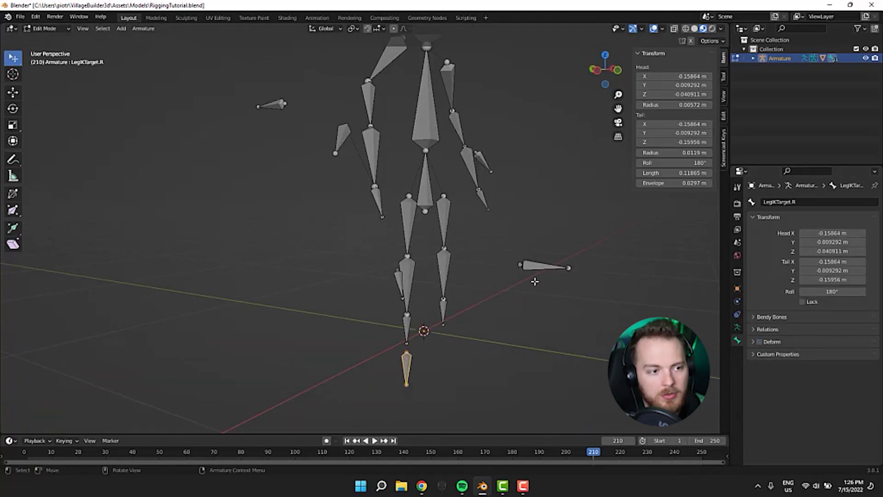
click(533, 267)
middle_drag(537, 182, 372, 235)
click(322, 208)
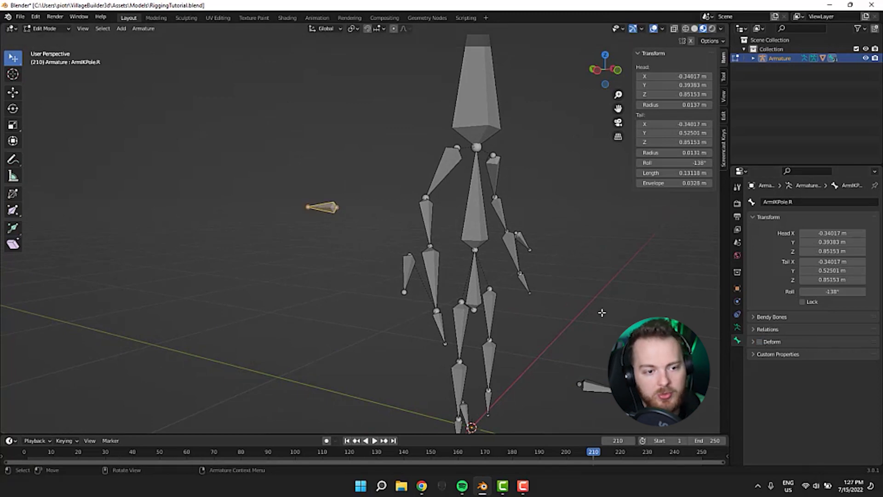
middle_drag(602, 313, 537, 314)
shift+middle_drag(363, 334, 405, 299)
click(346, 328)
click(317, 253)
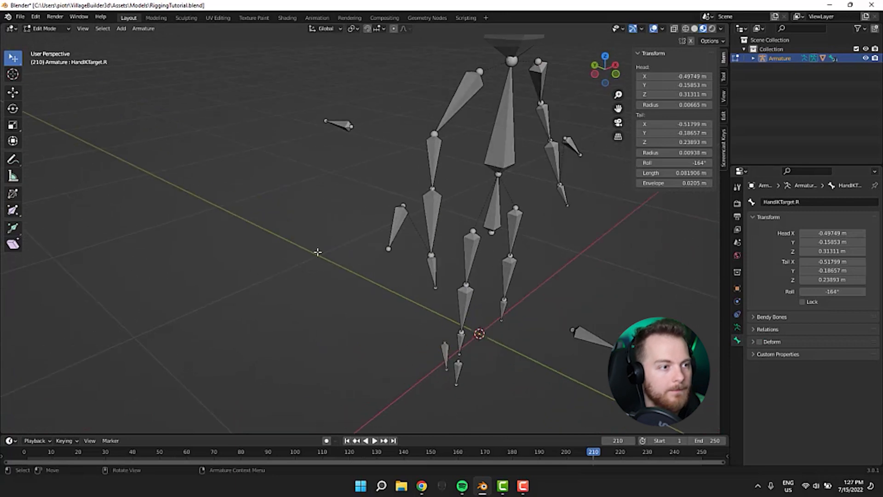
Step: Select the right hand bone and switch the armature to Pose Mode
shift+middle_drag(357, 216, 335, 241)
scroll(339, 249, down, 2)
click(357, 240)
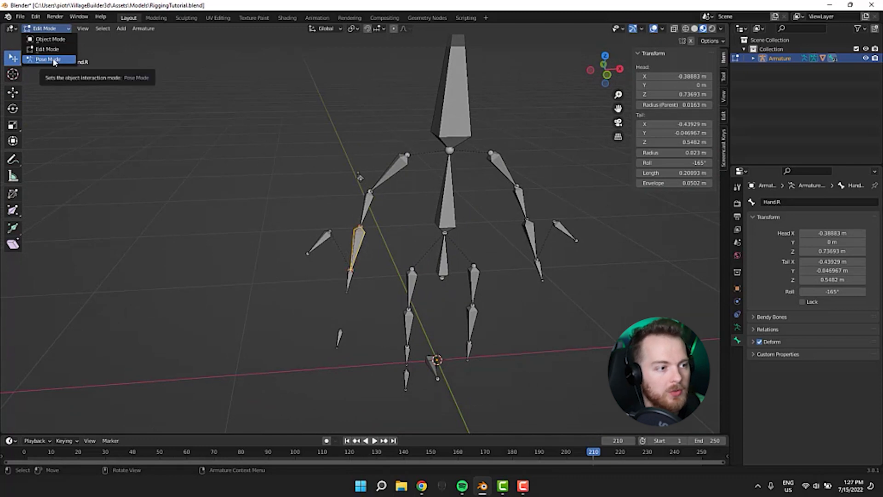
click(53, 60)
middle_drag(214, 206, 295, 302)
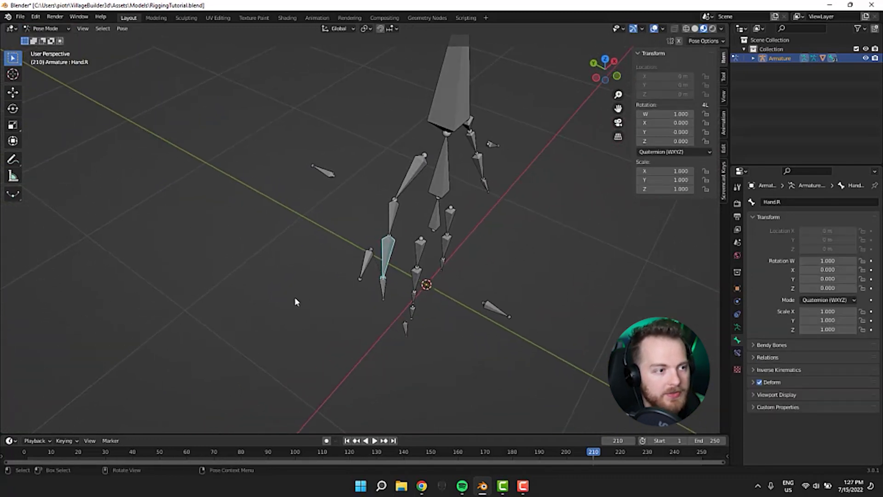
Step: Move the HandIKTarget.R bone outward from the right hand, leaving its rotation as it is
middle_drag(498, 287, 453, 242)
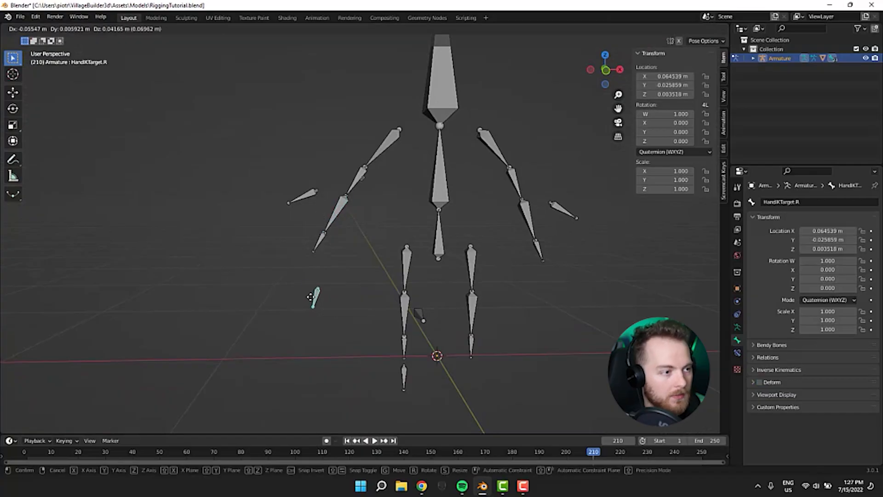
click(295, 290)
key(r)
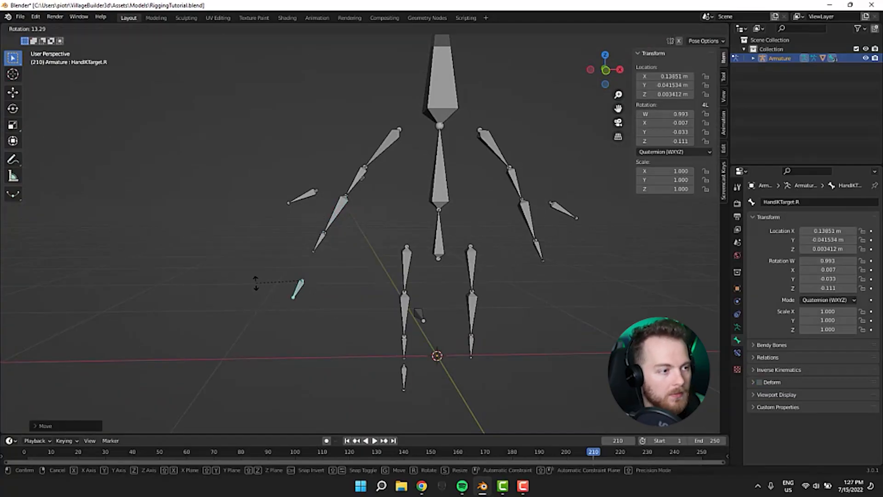
right_click(257, 280)
key(ctrl+Tab)
key(ctrl+Tab)
Step: Add an Inverse Kinematics constraint to the Hand.R bone
middle_drag(268, 290, 432, 230)
click(352, 251)
click(737, 352)
click(812, 202)
click(781, 251)
Step: Set the IK constraint's target to Armature with bone HandIKTarget.R and its pole target to Armature with bone ArmIKPole.R
middle_drag(479, 281, 519, 272)
click(858, 231)
click(446, 184)
click(858, 253)
click(446, 173)
click(805, 243)
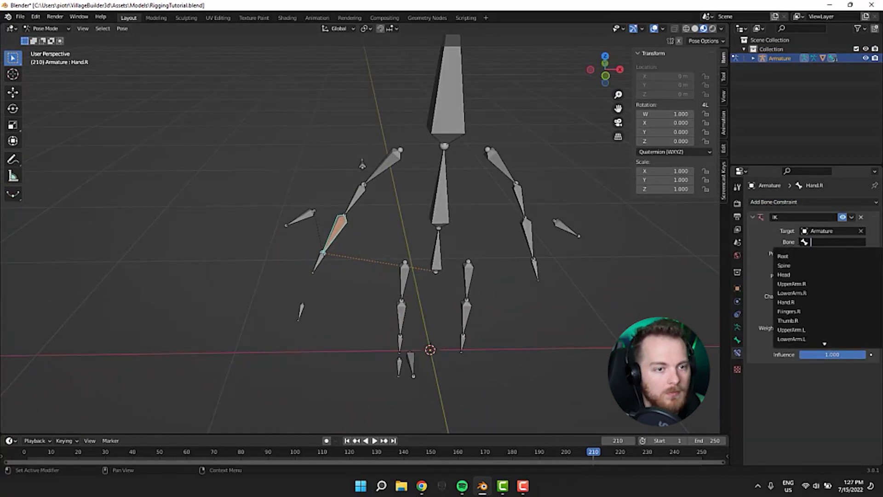
click(828, 267)
click(836, 264)
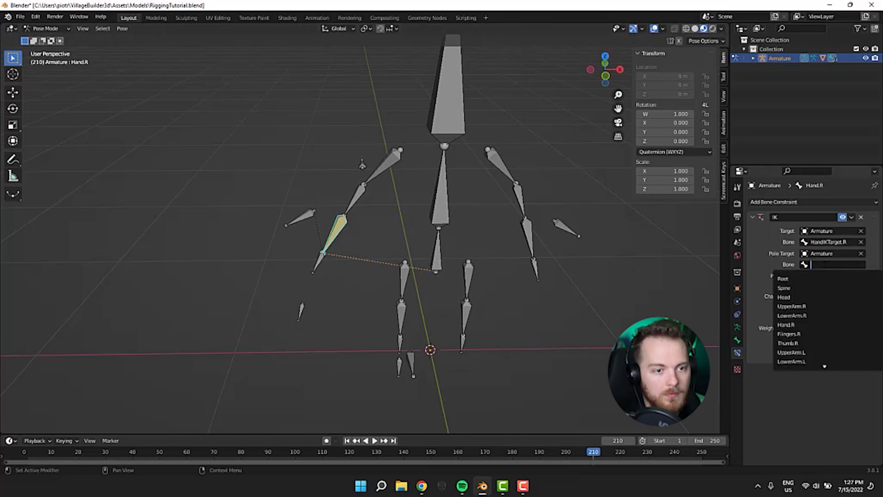
click(820, 276)
Step: Set the chain length of the right hand's IK constraint to 2
middle_drag(283, 230, 559, 277)
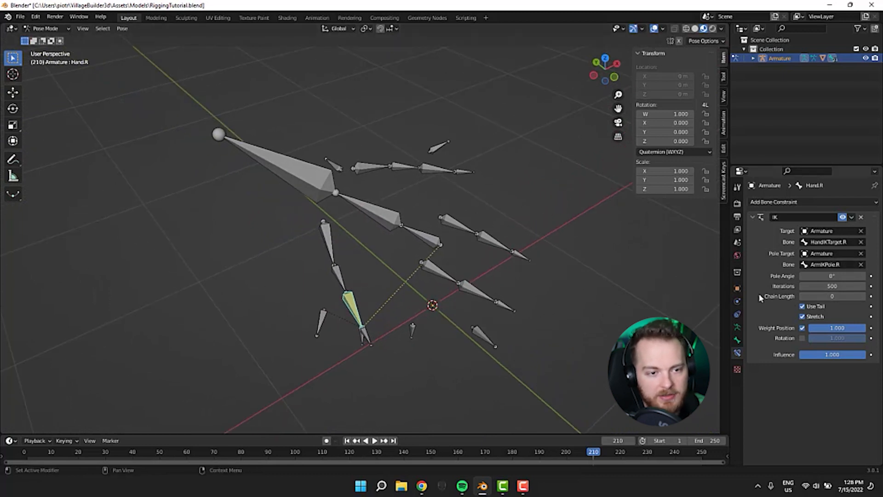
click(863, 297)
click(862, 296)
mouse_move(388, 281)
middle_down()
mouse_move(334, 252)
mouse_move(360, 242)
mouse_move(354, 269)
mouse_move(377, 280)
middle_up()
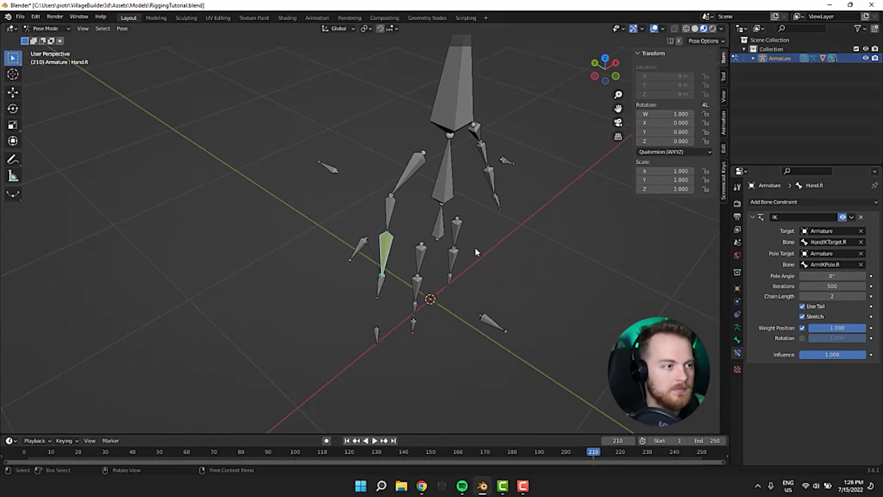
Step: Try rotating the Hand.R bone and moving its HandIKTarget.R bone, and undo these changes
middle_drag(476, 252, 239, 267)
key(r)
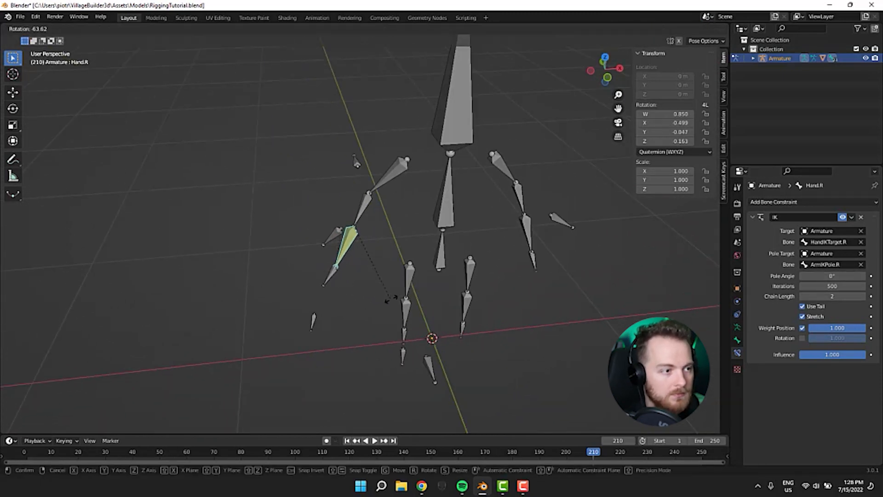
click(391, 300)
click(314, 321)
key(g)
click(317, 292)
key(ctrl+z)
key(ctrl+z)
key(ctrl+z)
Step: Move the HandIKTarget.R bone in several directions to test how the right arm chain follows it
click(312, 322)
key(g)
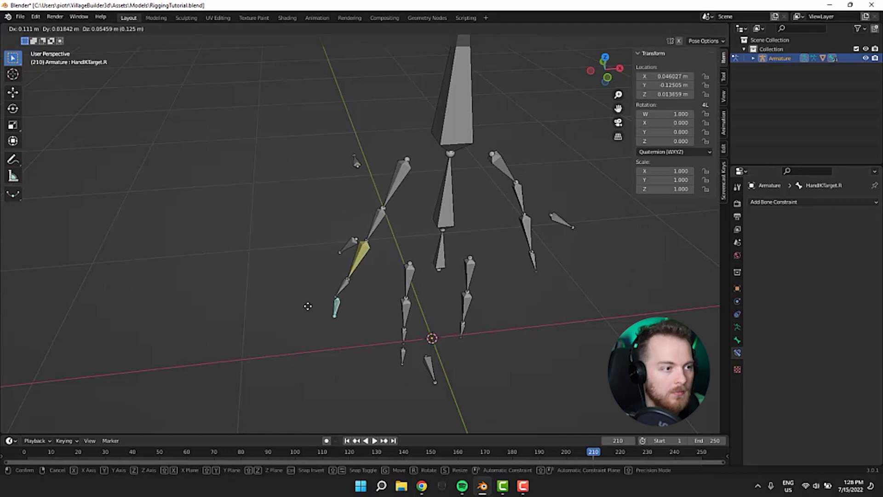
click(276, 306)
middle_drag(276, 306, 386, 296)
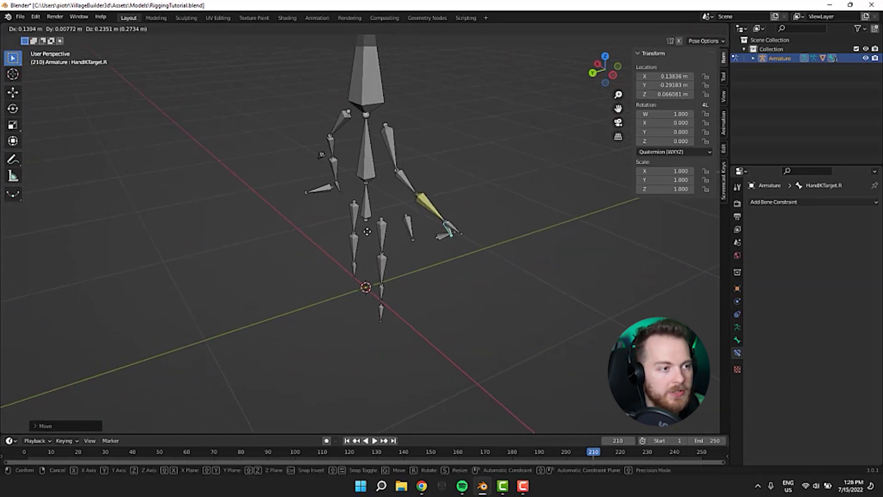
click(353, 220)
middle_drag(353, 220, 395, 213)
Step: Set the chain length of the Hand.R bone's IK constraint to 3
click(419, 193)
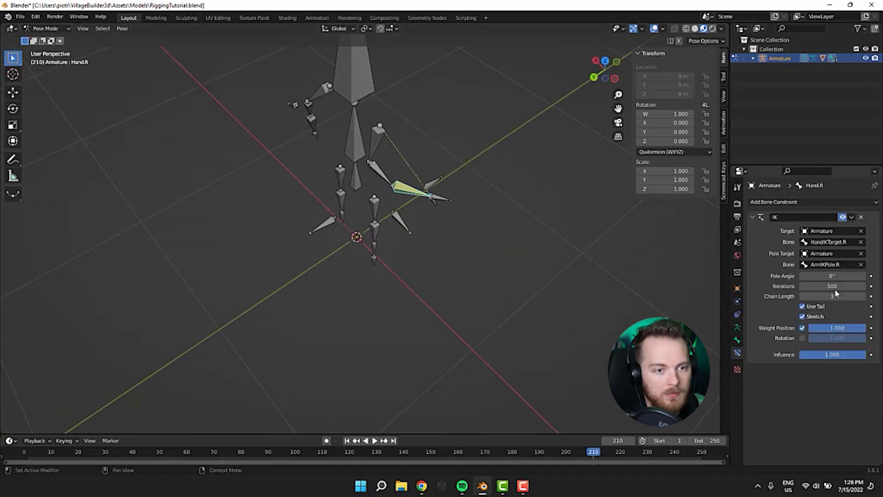
drag(834, 276, 819, 276)
middle_drag(533, 326, 423, 291)
Step: Move the HandIKTarget.R bone down and outward, just beyond the right hand
click(393, 241)
key(g)
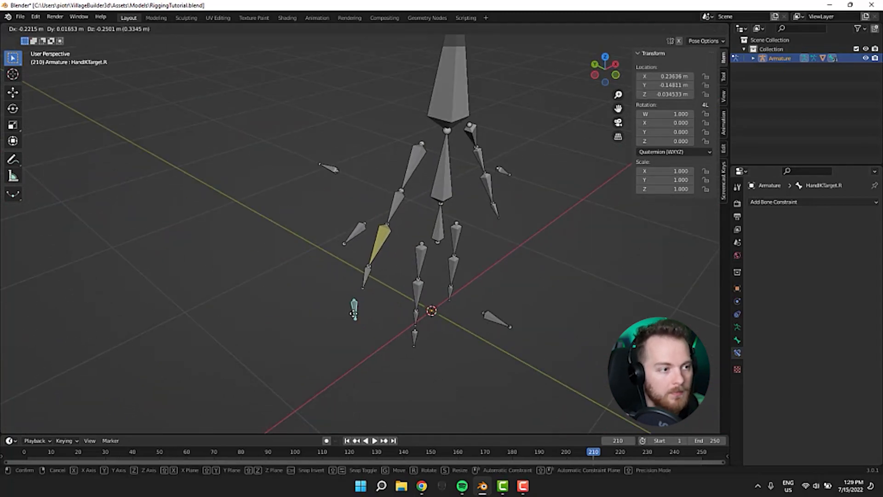
click(377, 333)
middle_drag(379, 337, 385, 270)
Step: Add an Inverse Kinematics constraint to the Foot.R bone
click(386, 268)
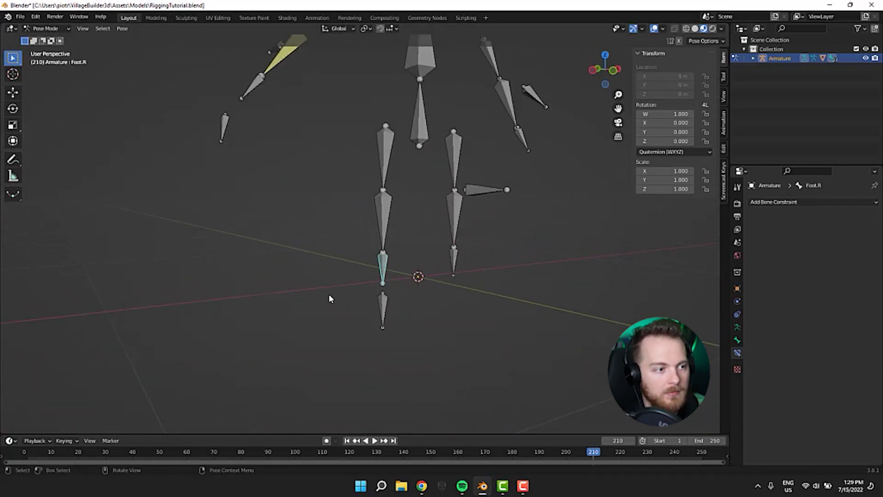
middle_drag(330, 298, 319, 299)
click(786, 201)
click(773, 245)
Step: Set the foot's IK target to Armature with bone LegIKTarget.R and its pole target to Armature with bone LegIKPole.R
text(Armature)
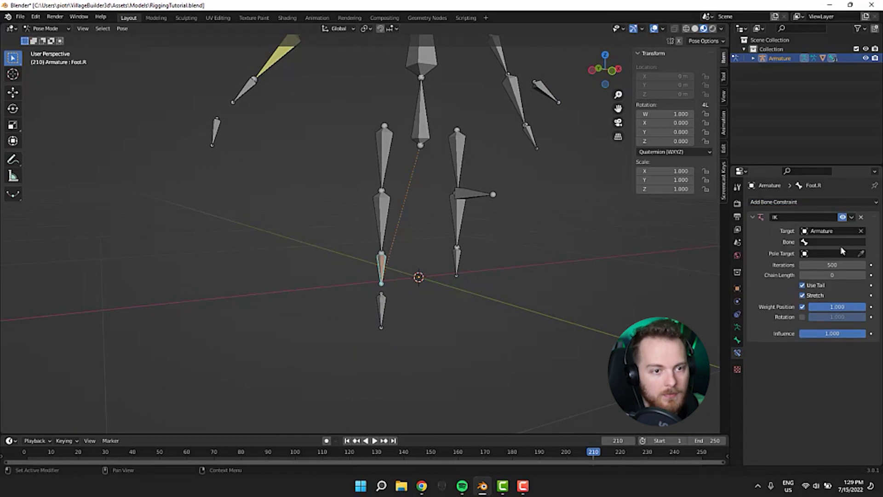
text(Armature)
click(830, 241)
text(tar)
click(827, 255)
click(827, 264)
text(pol)
click(793, 297)
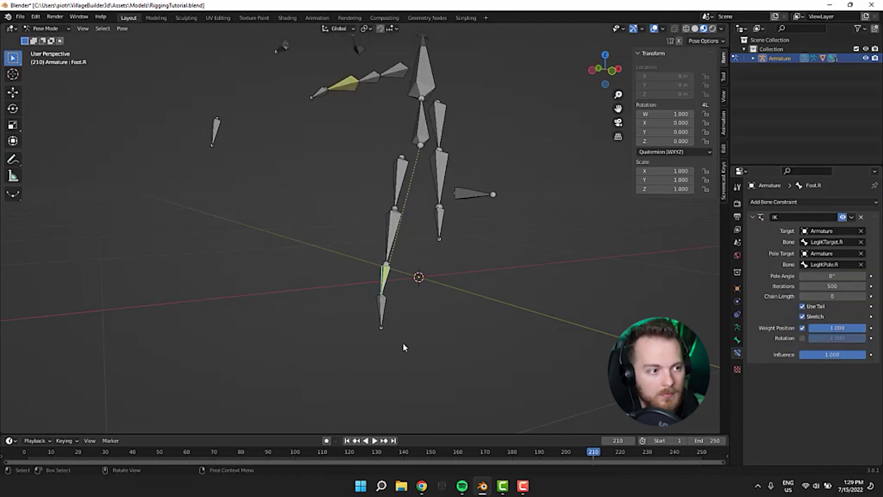
Step: Set the chain length of the right foot's IK constraint to 3
scroll(404, 347, down, 6)
middle_drag(404, 347, 335, 349)
click(862, 296)
click(861, 295)
click(861, 295)
Step: Try a pole angle of -90° on the Foot.R bone's IK constraint
middle_drag(323, 294, 400, 291)
click(379, 288)
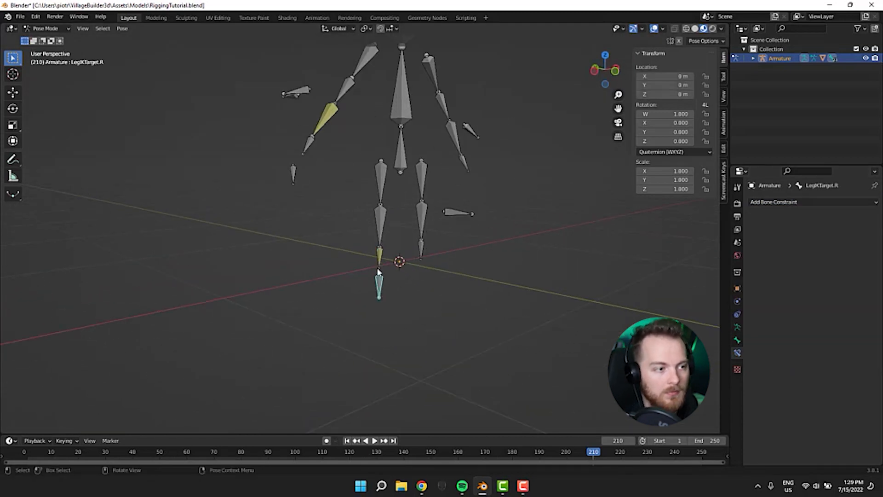
click(379, 260)
click(832, 276)
text(-90)
key(Return)
Step: Move the LegIKTarget.R bone forward and up to test how the right leg bends
middle_drag(570, 347, 385, 294)
drag(384, 289, 432, 256)
middle_drag(409, 287, 427, 279)
key(g)
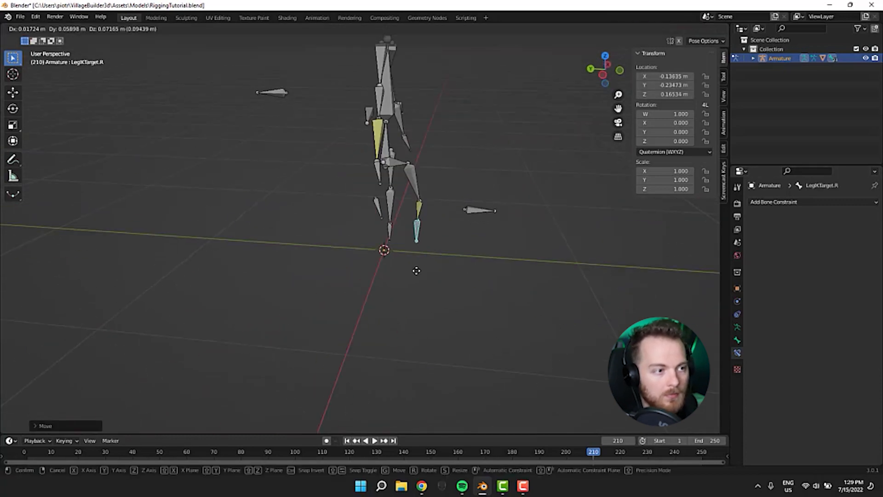
right_click(363, 317)
middle_drag(358, 322, 282, 334)
Step: Reset the location of the LegIKTarget.R bone and raise it along the Z axis to bend the knee
key(alt+g)
key(g)
key(z)
click(282, 265)
middle_drag(282, 265, 289, 266)
Step: Examine the Foot.R bone's IK settings and the bending direction of the right knee
click(384, 225)
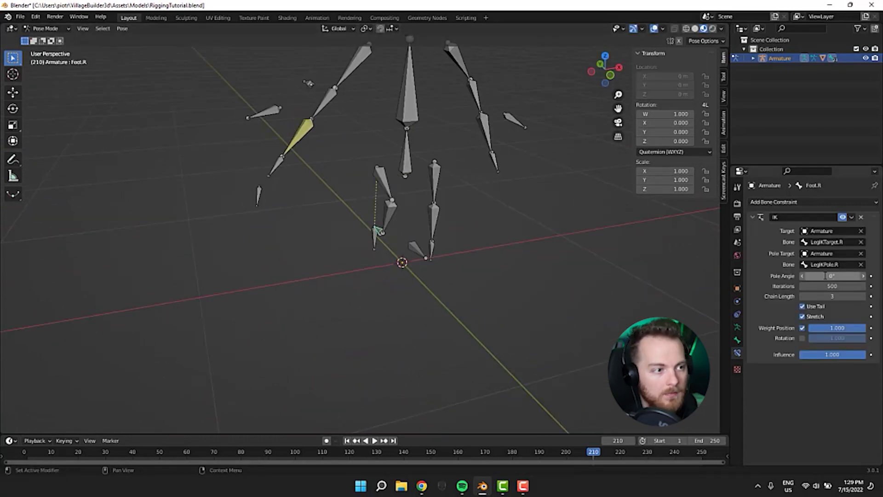
middle_drag(382, 243, 382, 391)
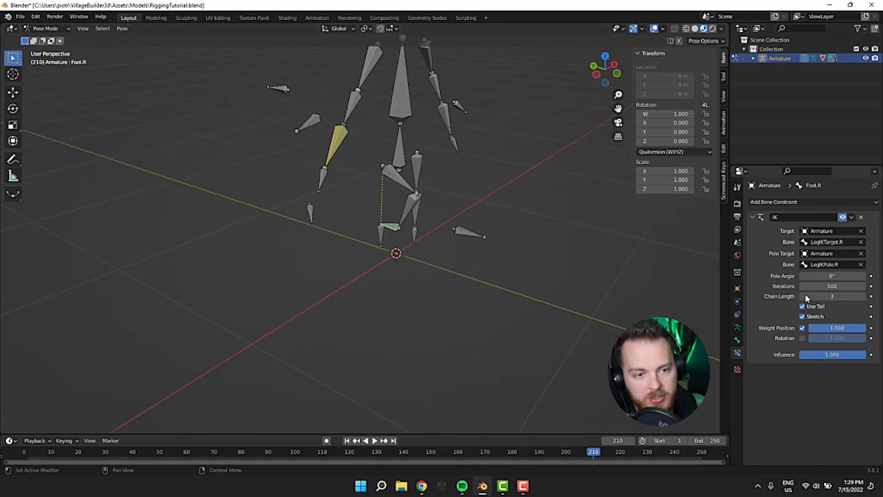
middle_drag(326, 259, 380, 230)
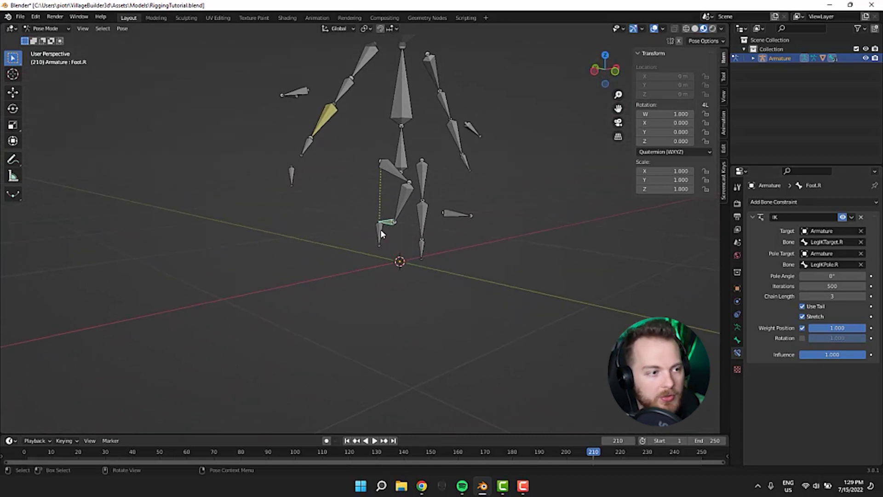
Step: Lower the LegIKTarget.R bone along the Z axis until the right leg is straight
click(380, 230)
key(g)
key(z)
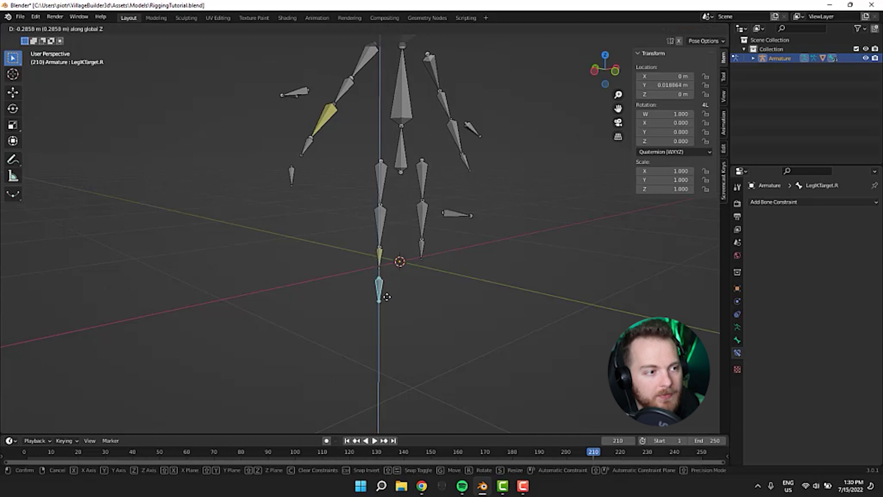
right_click(386, 288)
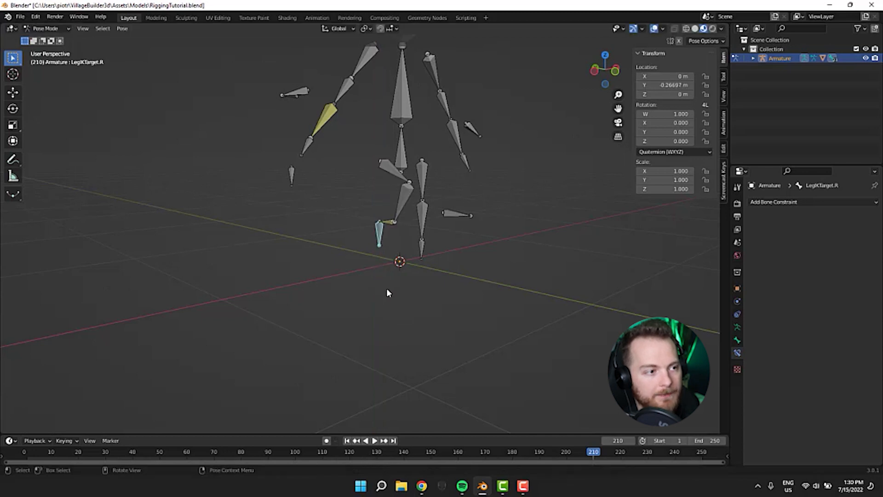
click(388, 340)
middle_drag(389, 340, 310, 320)
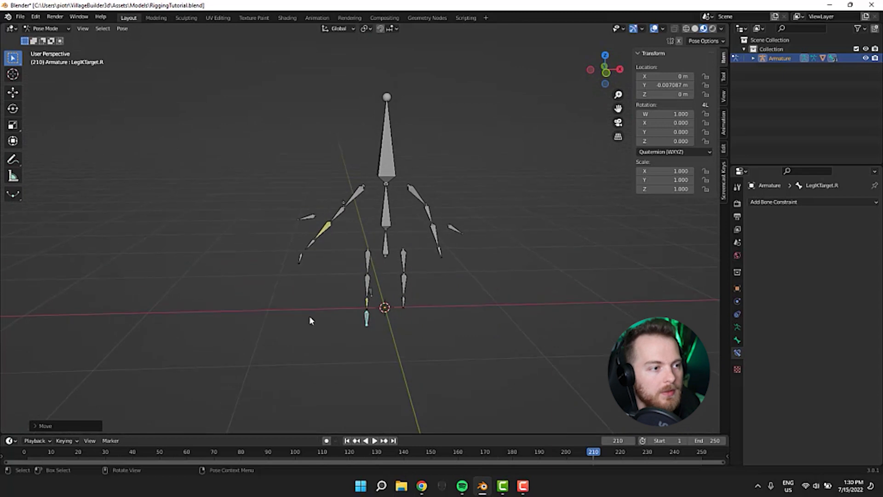
Step: In Edit Mode, select all bones and symmetrize the rig to create the left-side IK bones
click(41, 29)
click(41, 49)
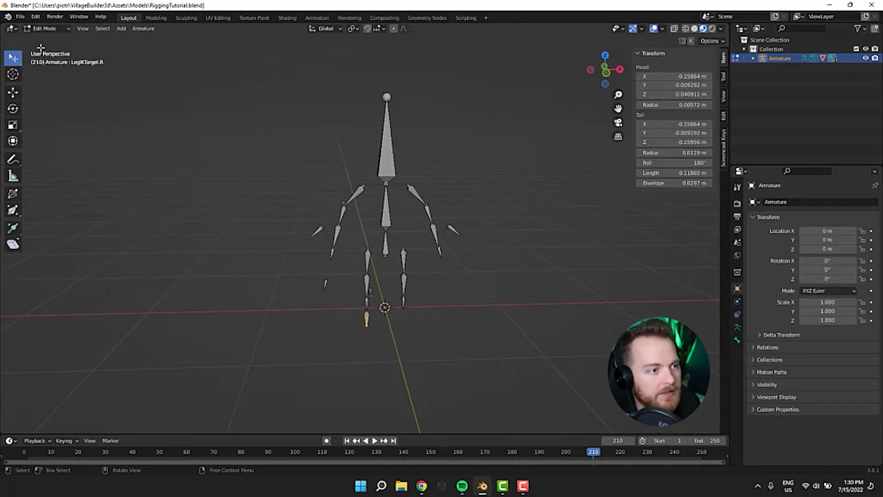
key(a)
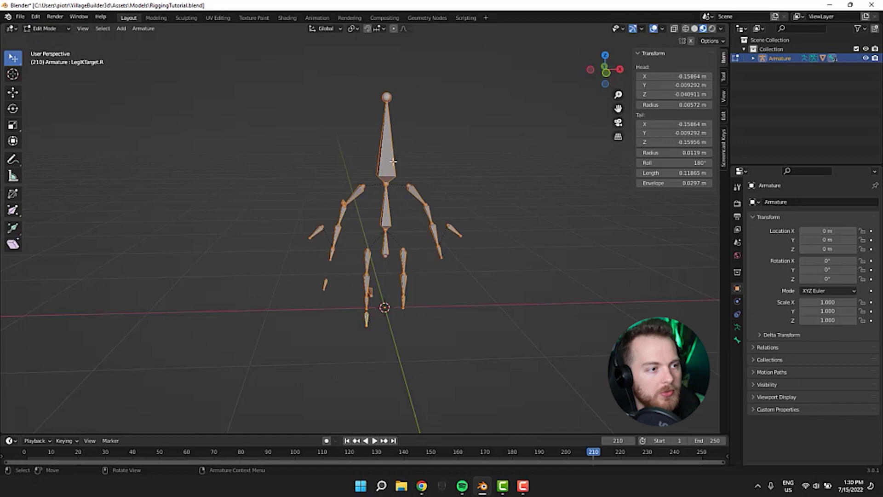
right_click(385, 159)
click(384, 159)
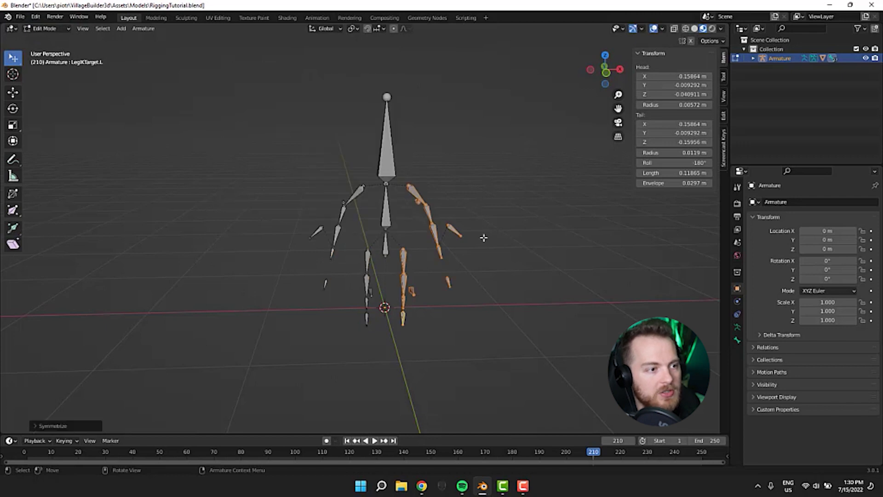
Step: Check the name and placement of the mirrored left arm pole bone
middle_drag(561, 280, 405, 263)
click(437, 221)
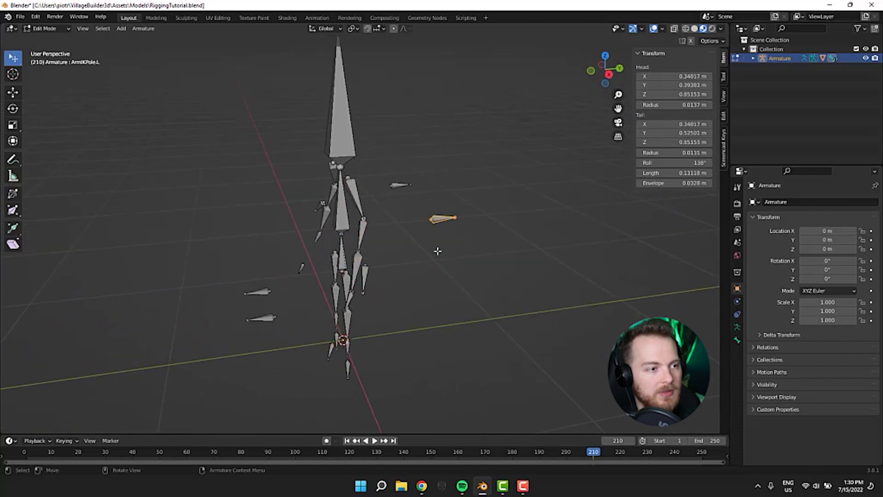
key(F2)
key(Return)
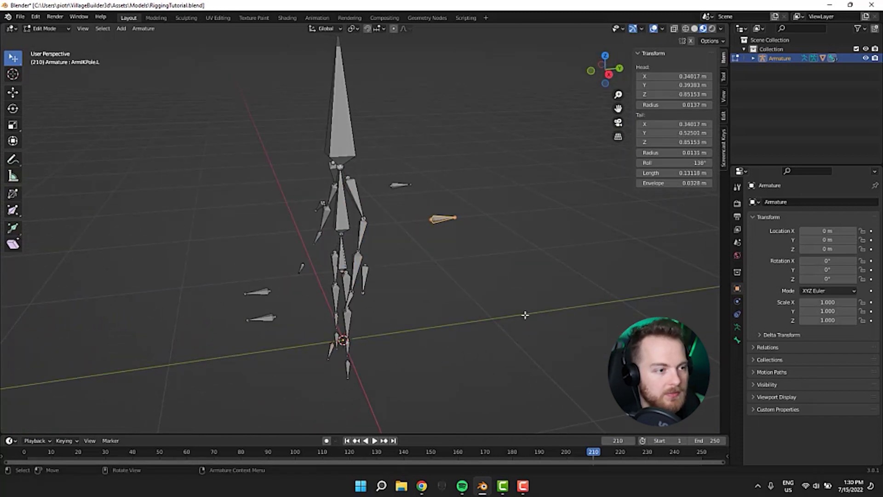
middle_drag(344, 335, 429, 312)
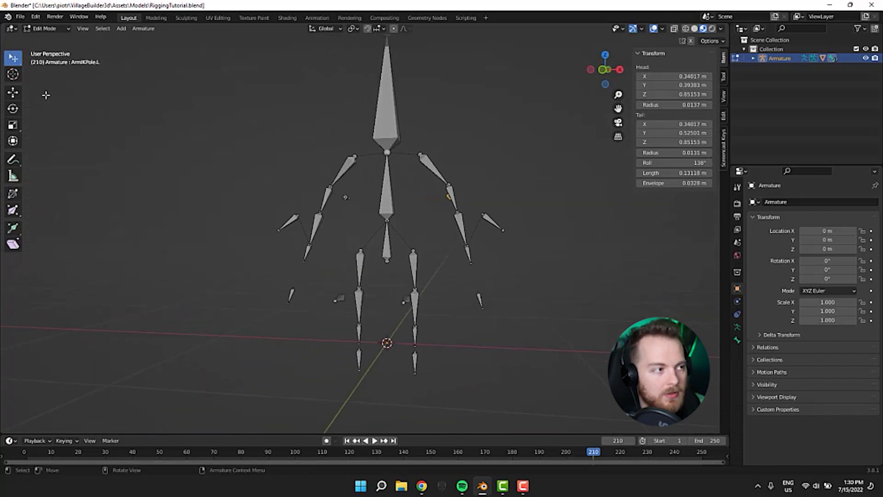
Step: Switch to Pose Mode and examine the mirrored IK constraints on the left-side bones
click(46, 28)
click(43, 58)
middle_drag(361, 291, 398, 325)
click(431, 220)
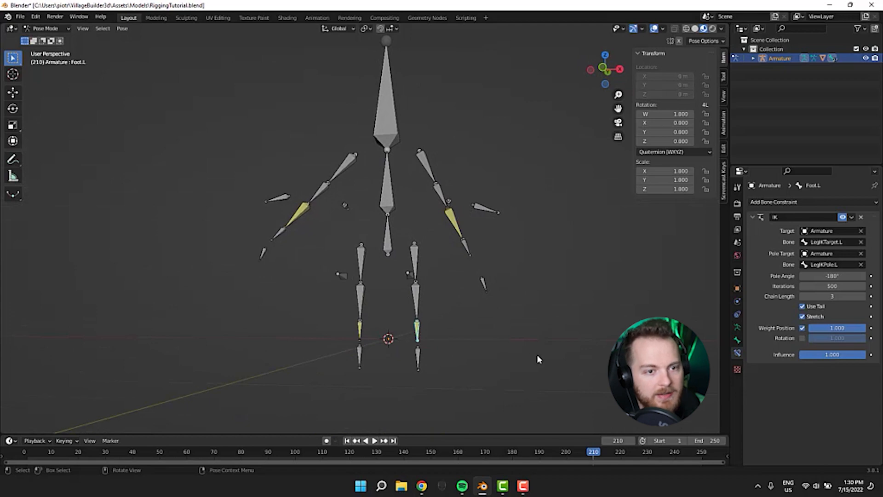
middle_drag(539, 359, 315, 292)
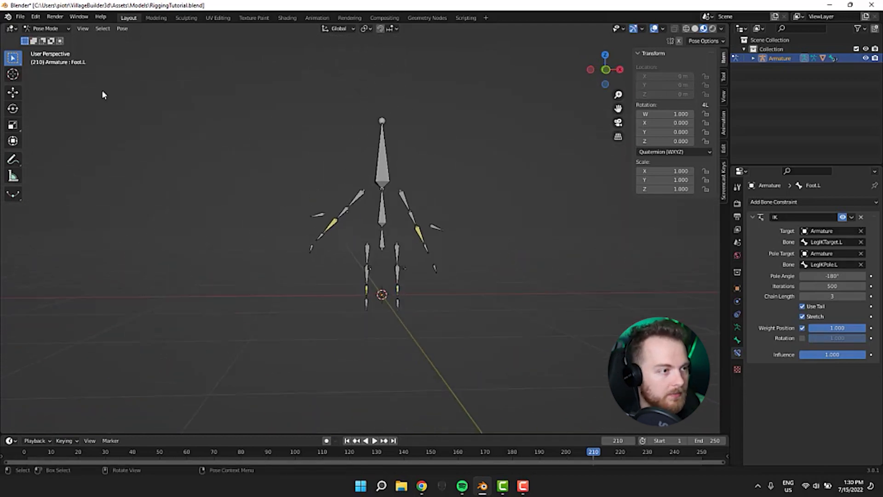
Step: Return to Object Mode and reveal the hidden elf mesh
click(46, 29)
click(48, 37)
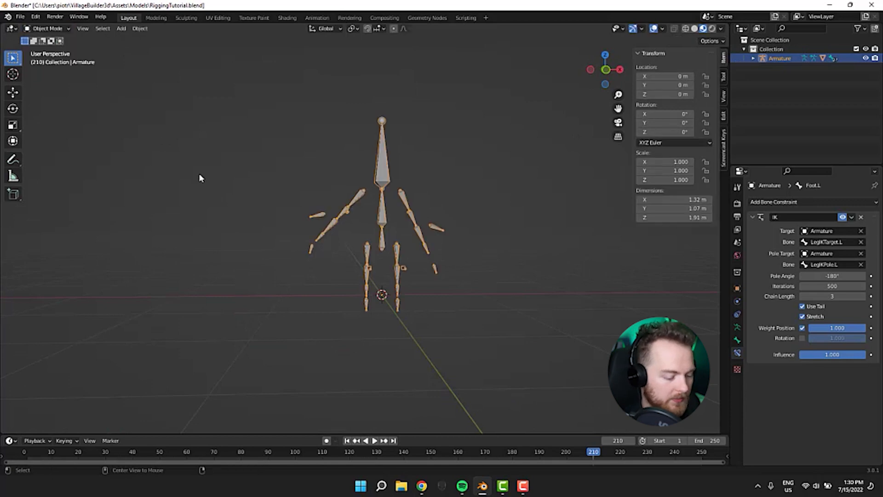
key(alt+h)
mouse_move(255, 207)
middle_down()
mouse_move(239, 236)
mouse_move(258, 213)
mouse_move(239, 233)
mouse_move(256, 221)
mouse_move(251, 213)
middle_up()
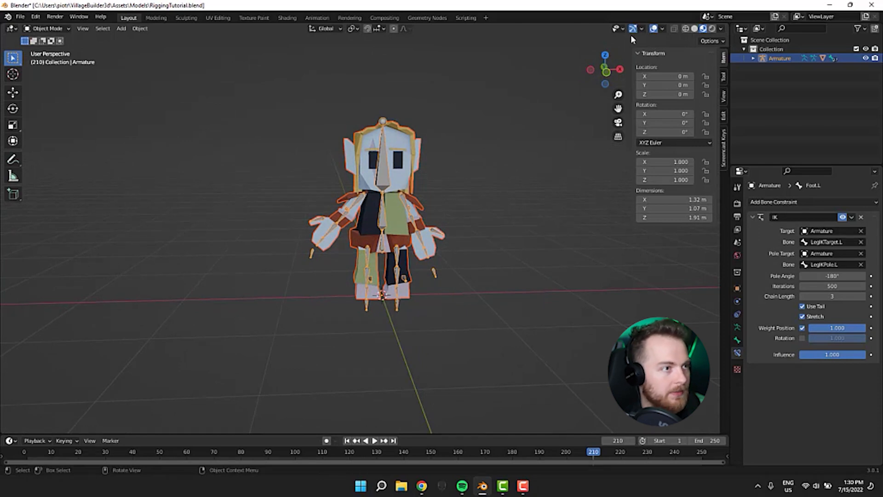
Step: Split the 3D viewport into two side by side and turn off the overlays in the narrower one
drag(4, 27, 318, 62)
scroll(143, 193, up, 2)
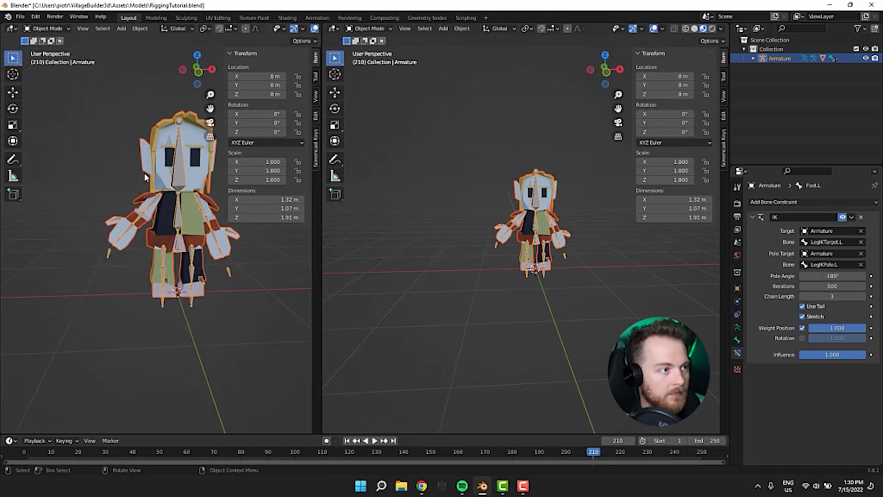
shift+middle_drag(138, 196, 94, 227)
scroll(95, 226, up, 2)
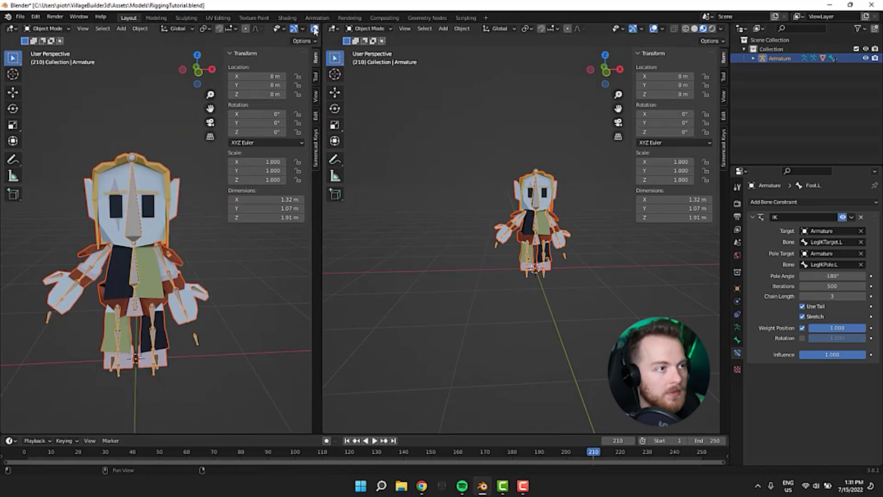
click(315, 29)
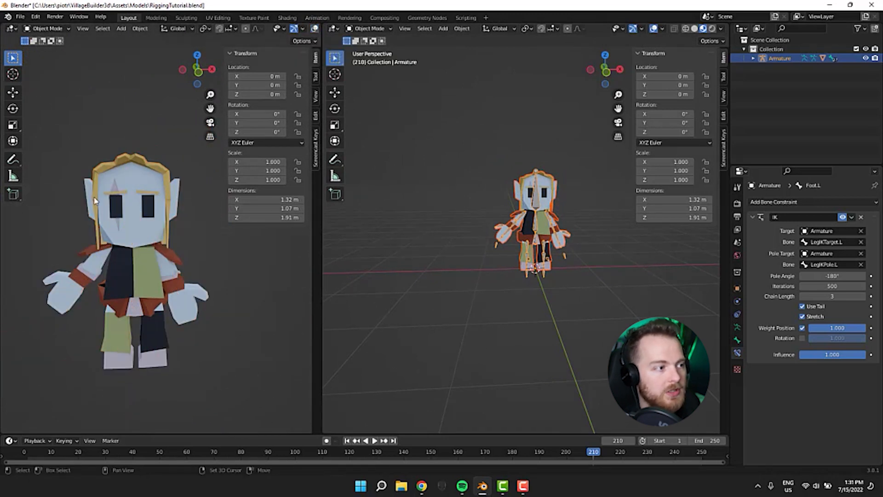
middle_drag(94, 201, 114, 233)
scroll(481, 225, up, 3)
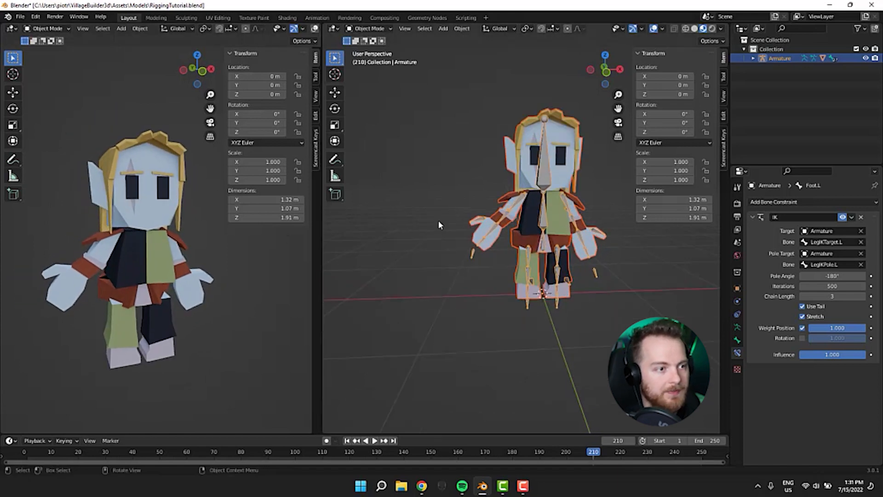
Step: Select the elf's armature and put it in Pose Mode
middle_drag(438, 220, 529, 191)
click(548, 173)
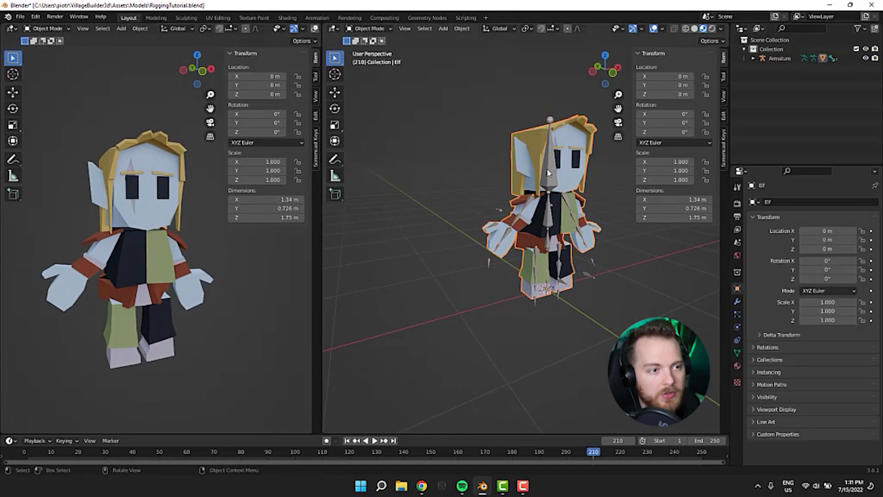
click(545, 177)
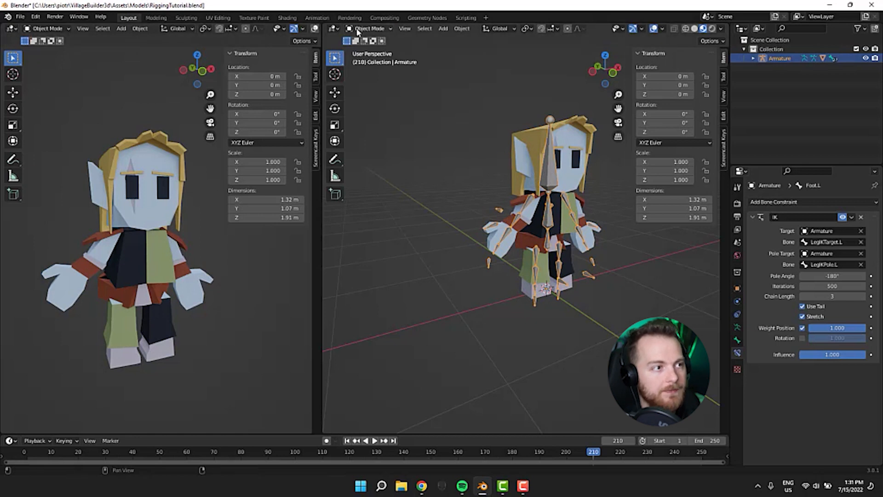
click(360, 60)
Step: Move the HandIKTarget.R bone in front of and behind the elf's body to test the right arm's movement
click(488, 262)
key(g)
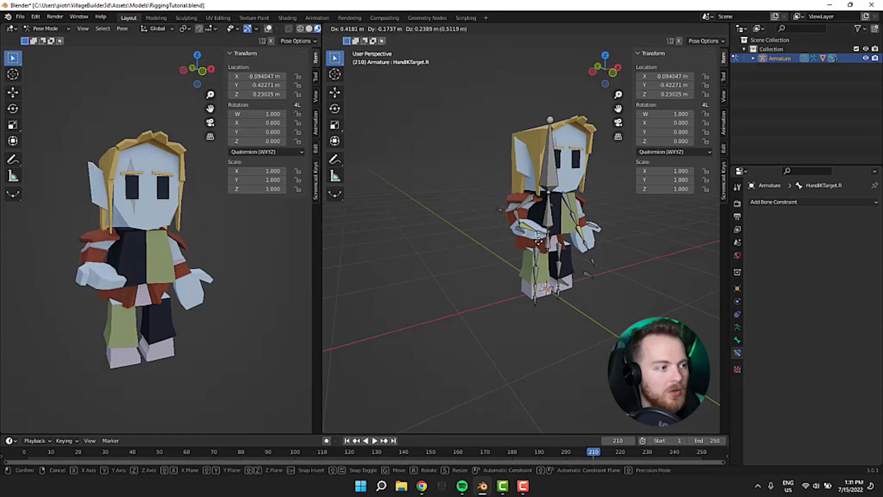
click(529, 246)
middle_drag(479, 258, 525, 266)
key(g)
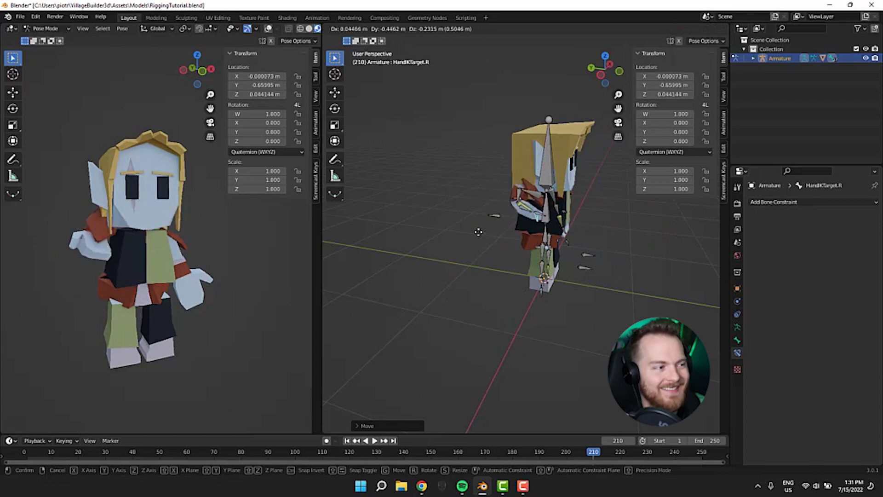
click(493, 270)
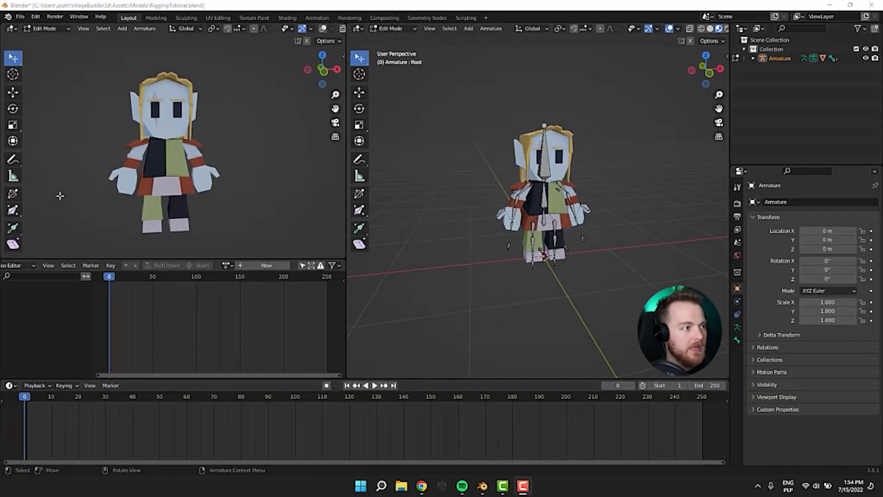
middle_drag(423, 302, 440, 293)
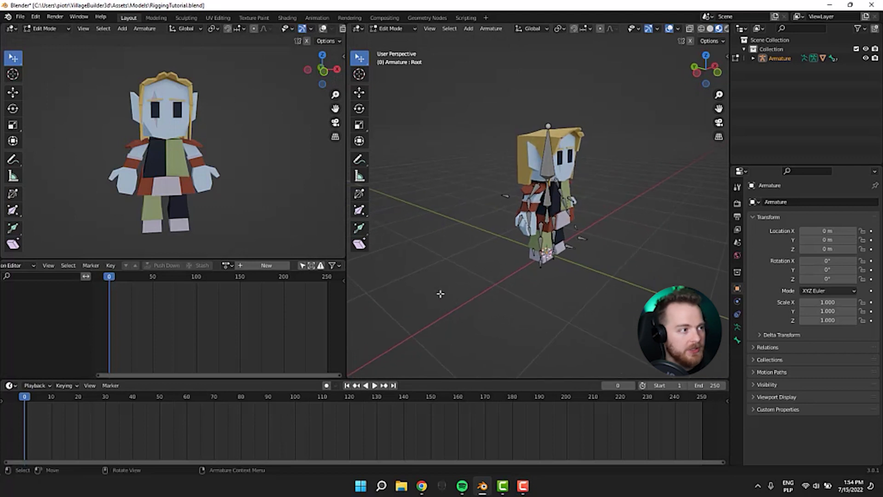
middle_drag(105, 106, 120, 158)
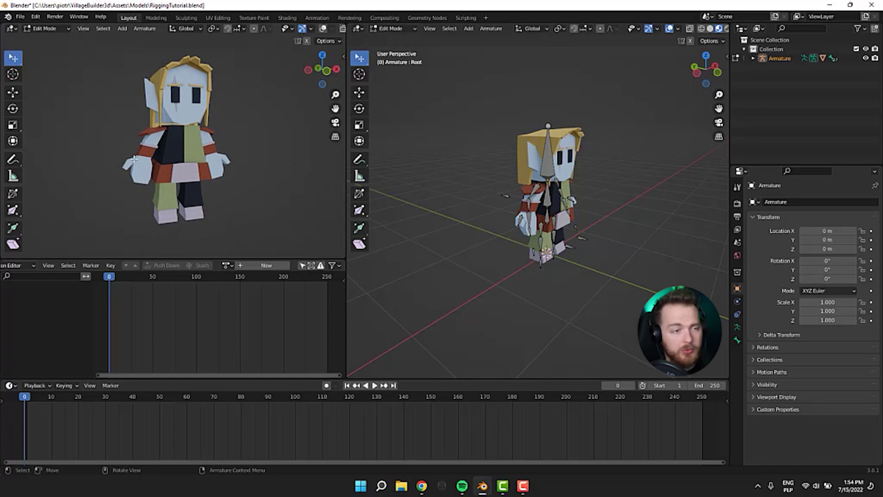
middle_drag(518, 163, 456, 201)
scroll(32, 256, up, 1)
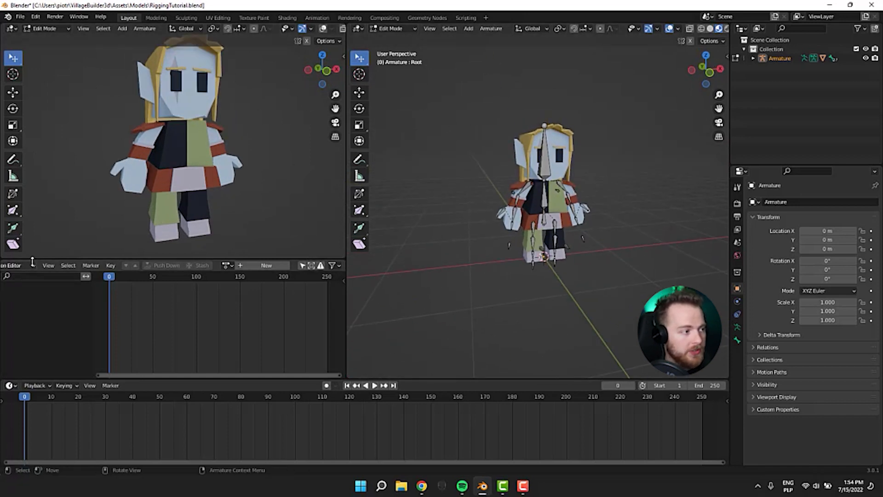
Step: Set the area below the smaller viewport to the Dope Sheet in Action Editor mode
scroll(65, 264, down, 2)
scroll(112, 218, down, 2)
scroll(96, 242, up, 1)
scroll(38, 264, up, 3)
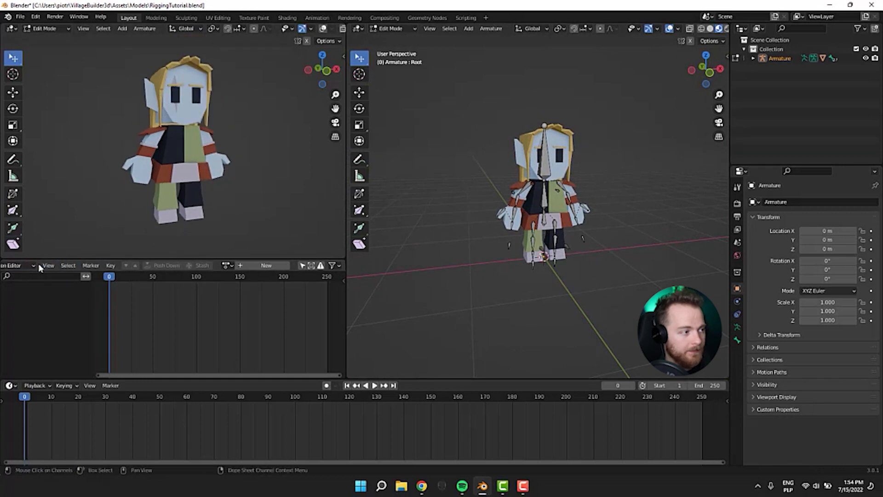
click(11, 265)
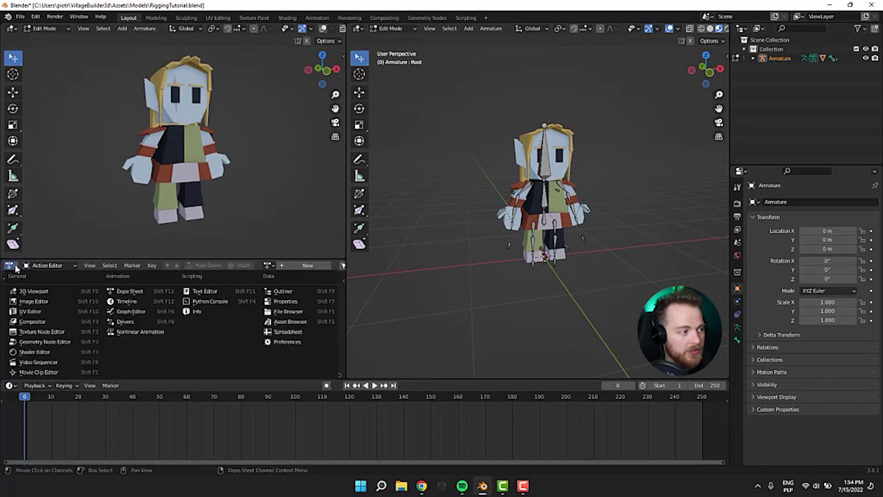
click(116, 291)
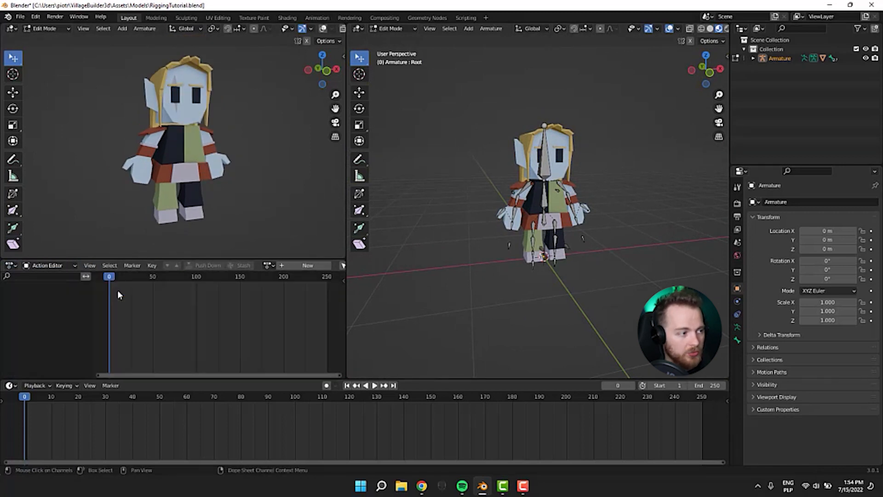
click(54, 265)
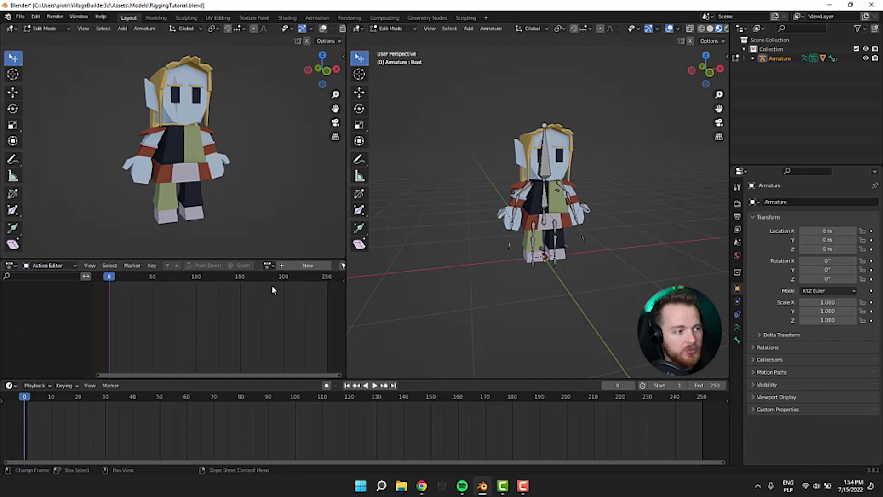
scroll(272, 285, down, 2)
scroll(301, 267, down, 4)
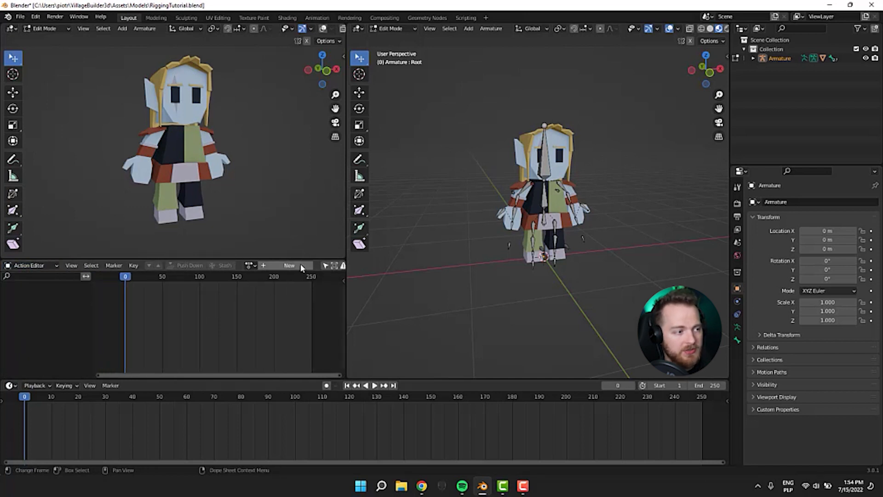
Step: Set the full-width area below the viewports to the Timeline editor
click(11, 386)
click(8, 386)
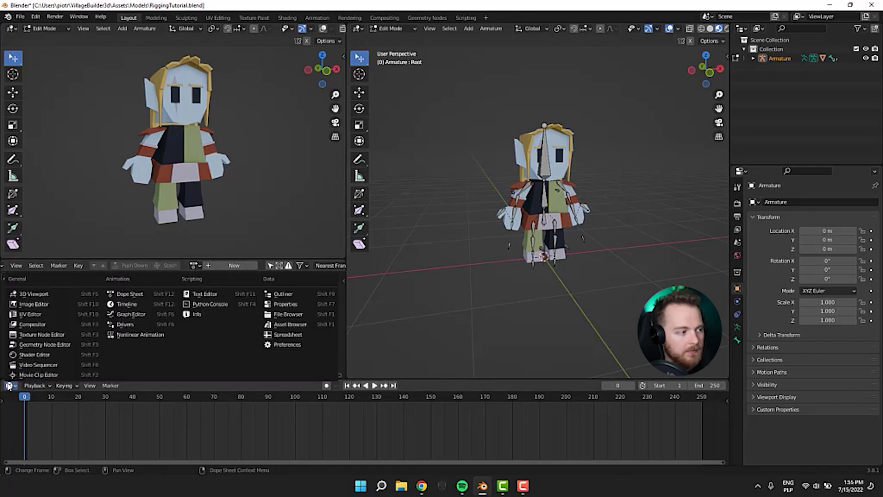
mouse_move(90, 386)
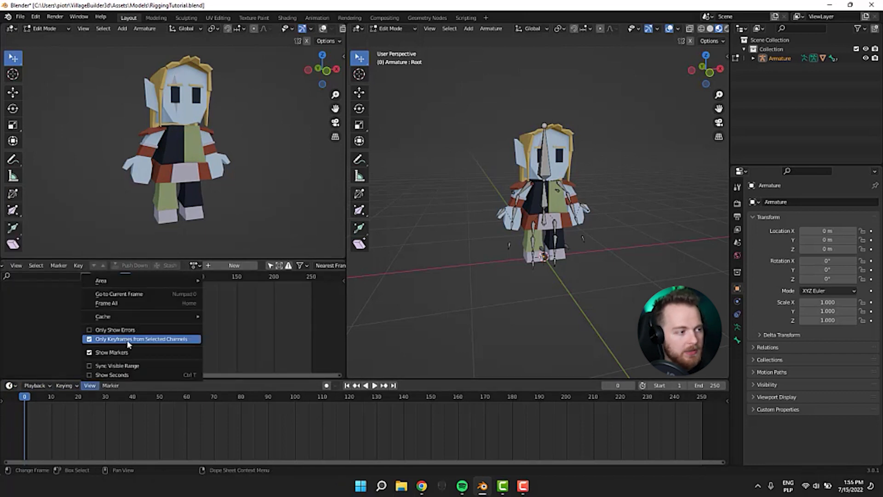
click(9, 386)
click(156, 305)
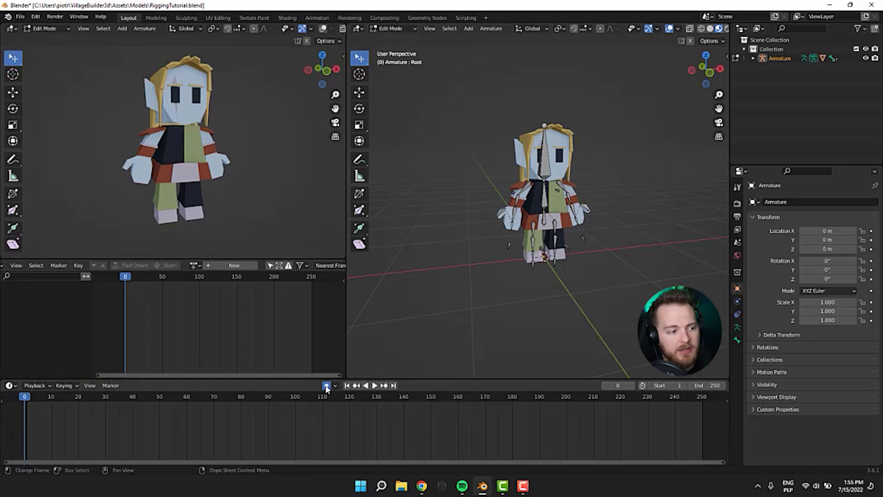
Step: Switch the elf's armature from Edit Mode to Pose Mode
middle_drag(618, 190, 611, 313)
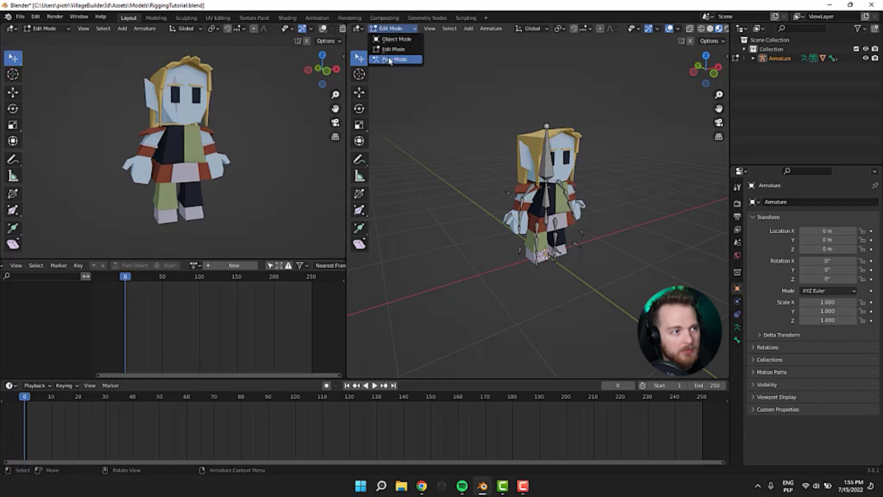
click(389, 59)
middle_drag(540, 190, 437, 81)
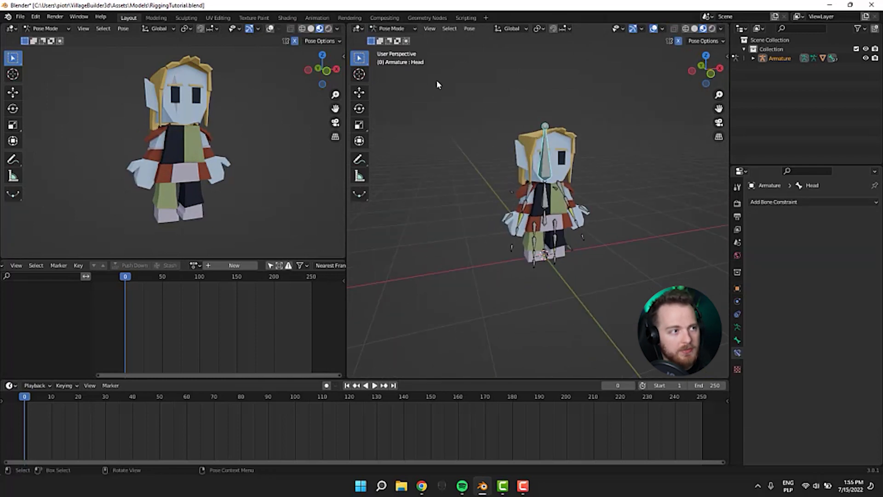
Step: Return to Object Mode, select the armature and put it back into Pose Mode
click(390, 29)
click(389, 38)
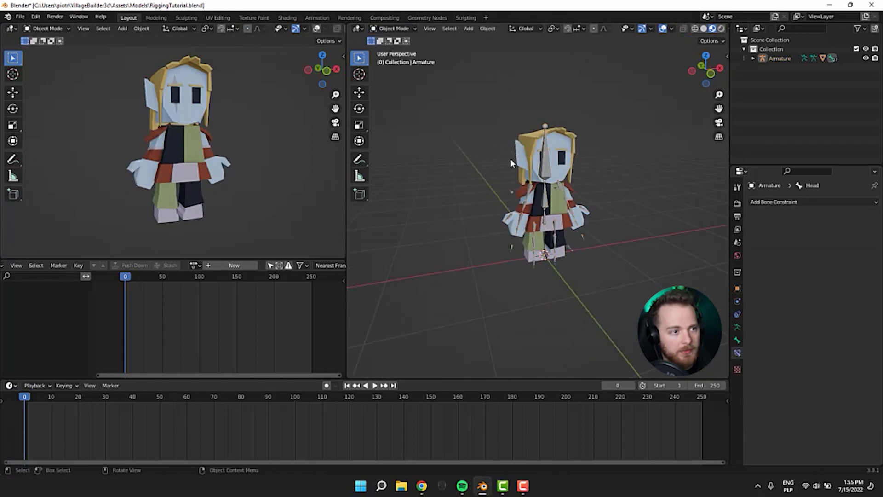
click(544, 169)
click(392, 28)
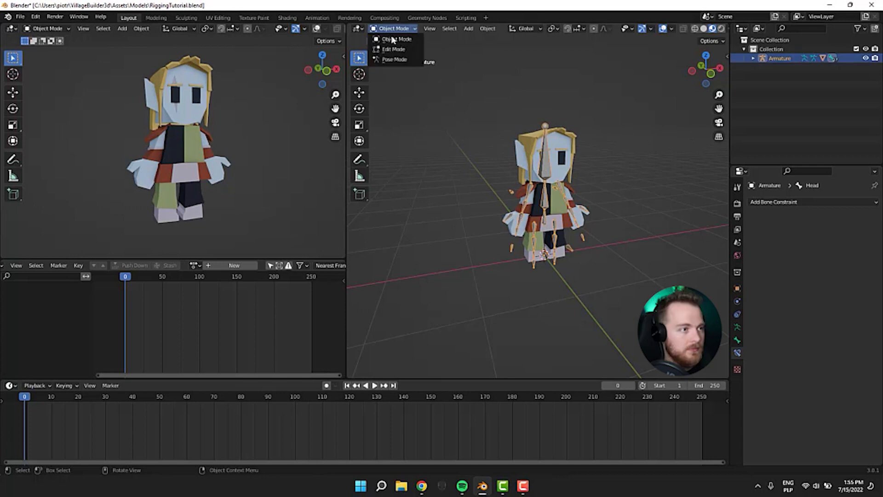
click(395, 59)
Step: Create a new action named Idle for the armature
middle_drag(466, 184, 434, 201)
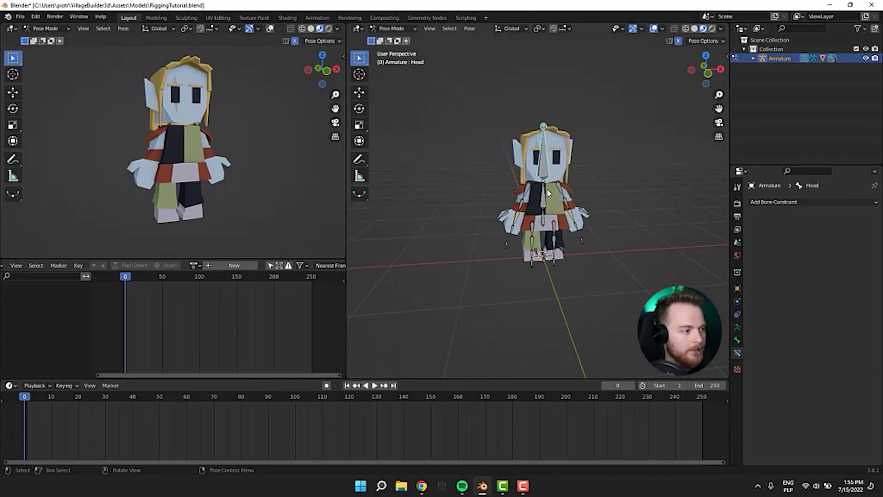
middle_drag(548, 189, 488, 208)
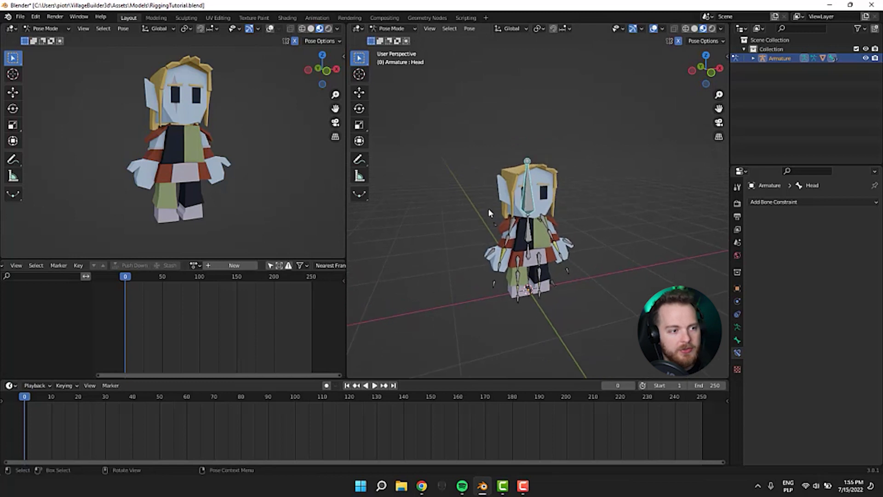
scroll(487, 208, up, 3)
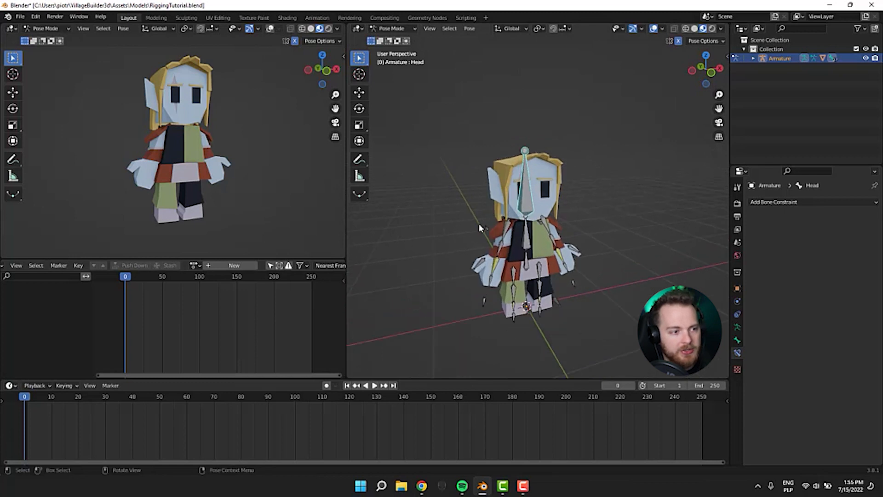
click(225, 266)
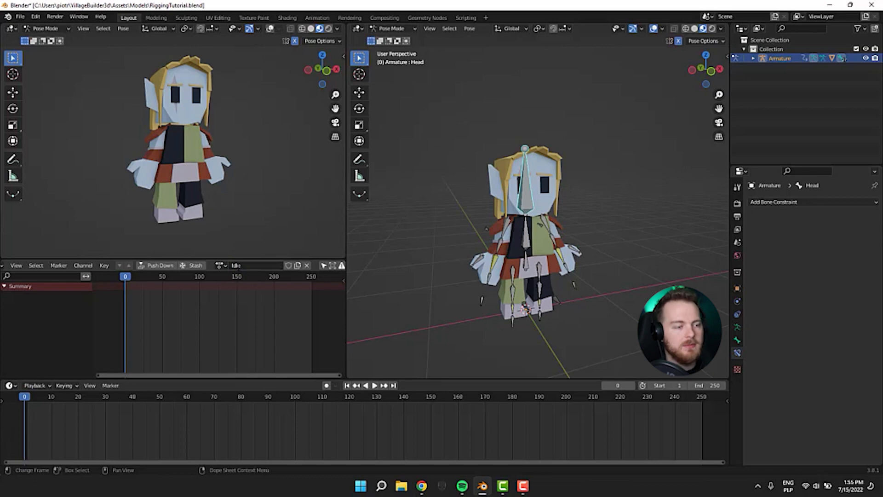
Step: Insert a Location, Rotation & Scale keyframe for all bones at frame 0 and check the keyed bone channels
middle_drag(507, 203, 451, 166)
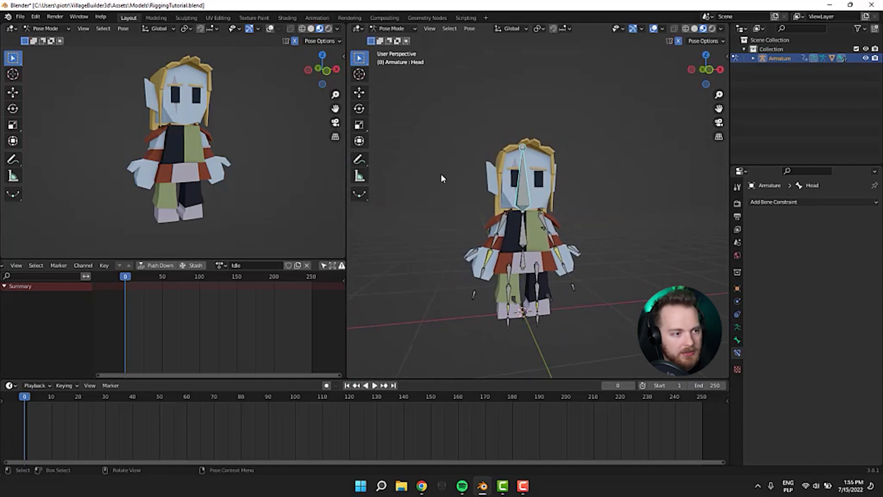
key(a)
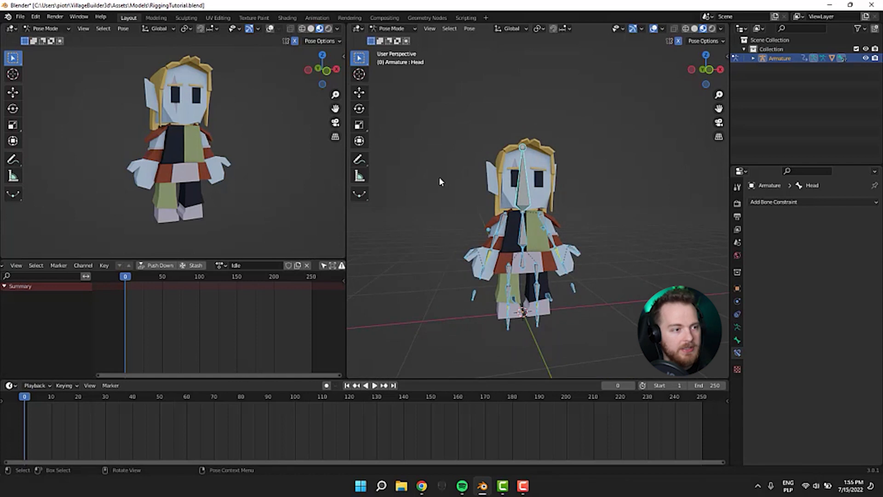
key(i)
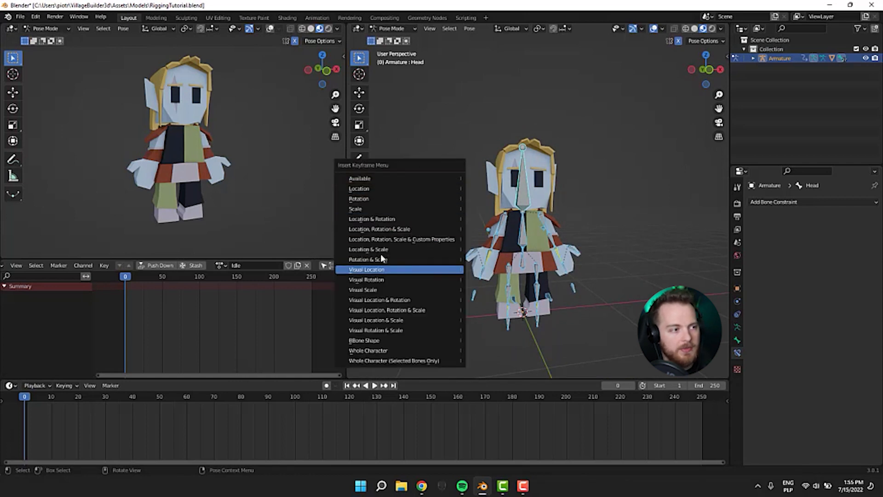
click(352, 230)
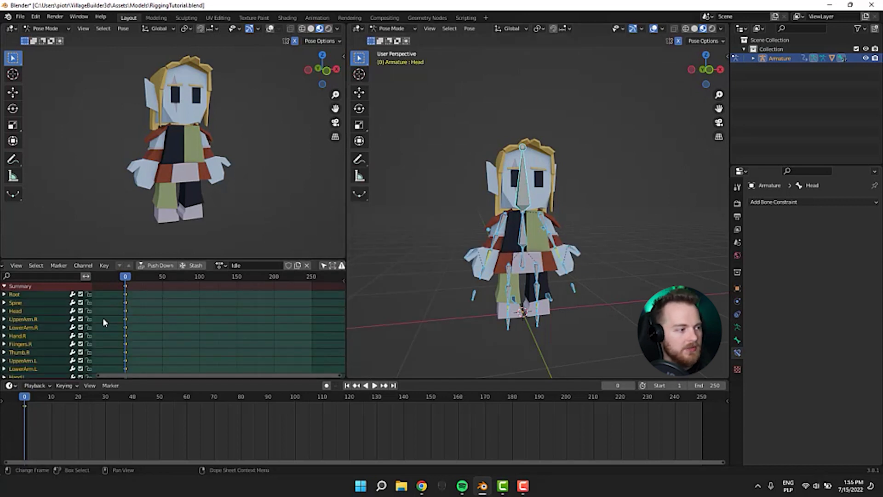
scroll(31, 299, down, 8)
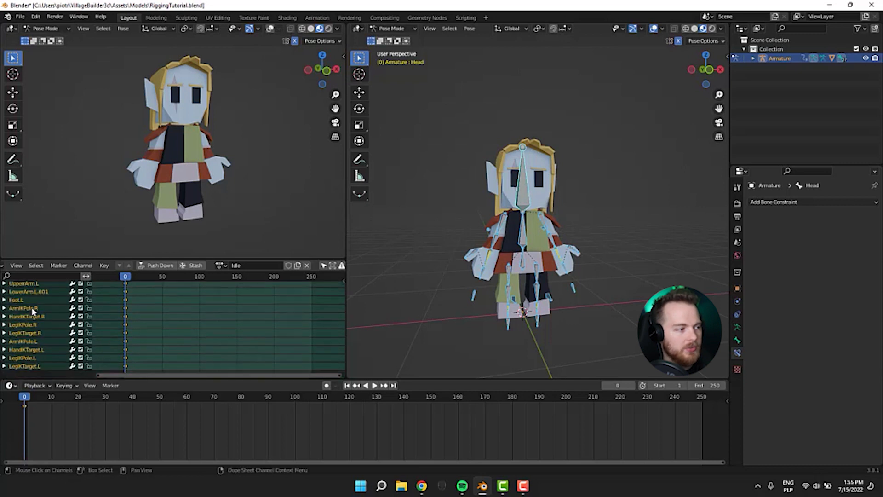
scroll(41, 340, up, 8)
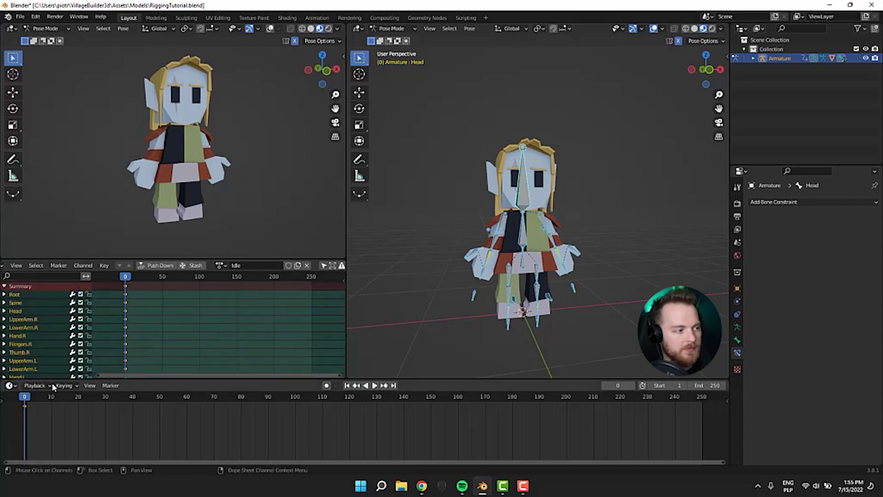
Step: Select the Head bone, with the playhead at frame 10 and Auto Keying turned on
middle_drag(422, 207, 478, 189)
click(538, 200)
scroll(539, 208, up, 1)
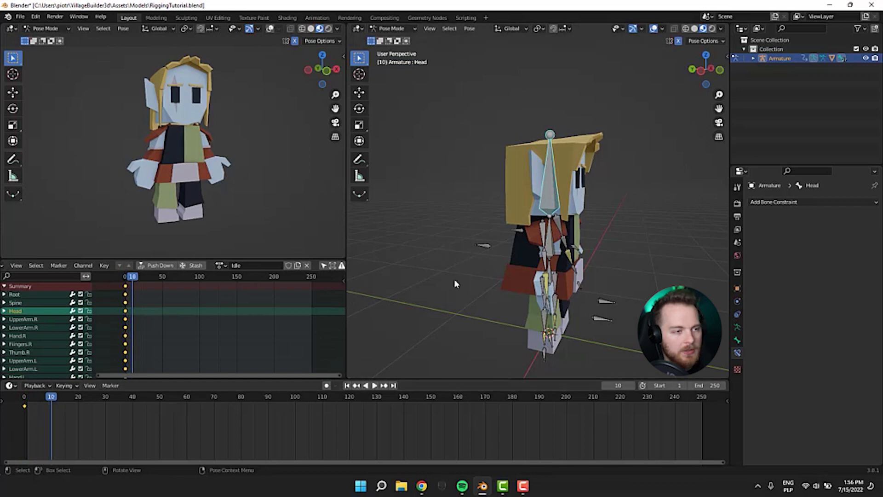
middle_drag(456, 284, 412, 335)
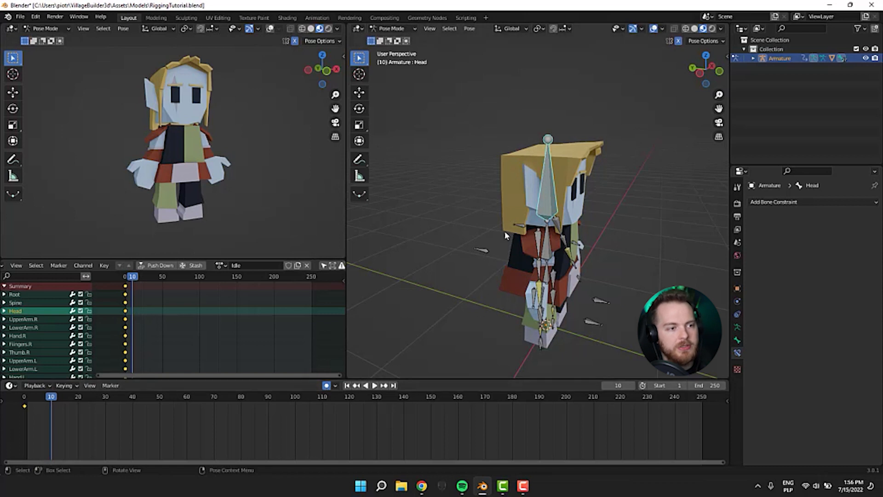
Step: Try rotating the Head bone freely at frame 10 and undo each rotation
key(r)
click(330, 313)
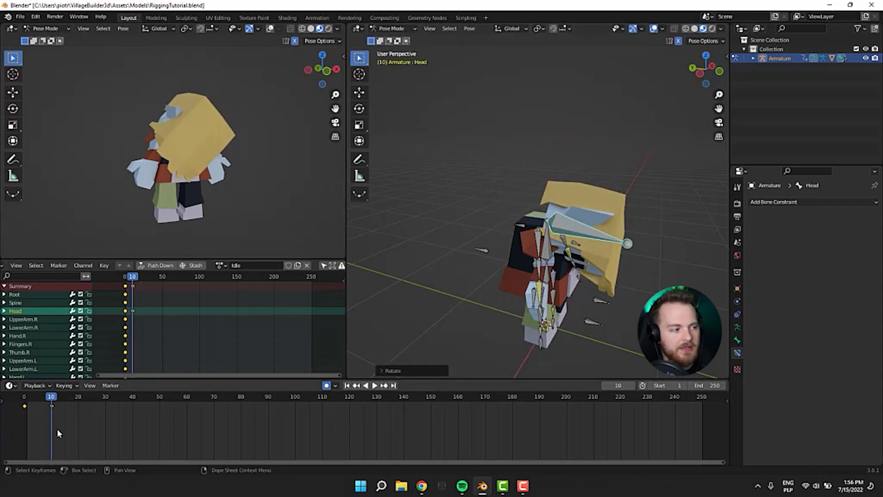
key(ctrl+z)
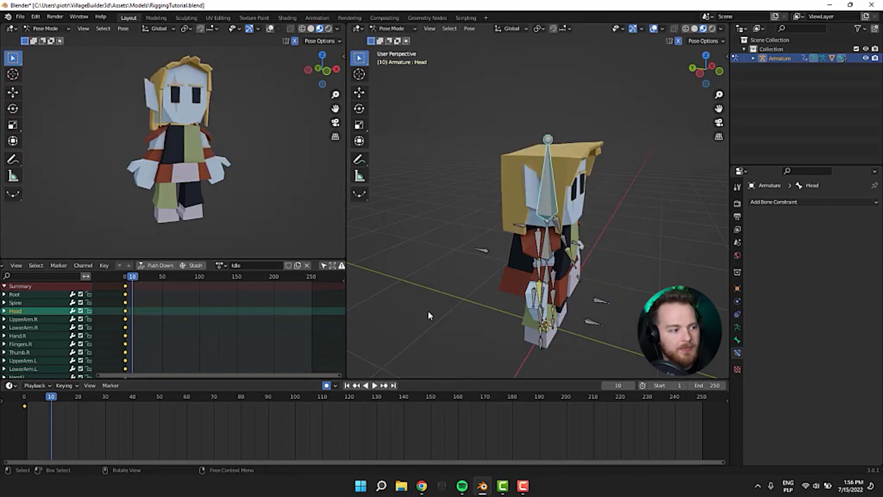
middle_drag(427, 289, 517, 209)
key(r)
click(447, 232)
key(ctrl+z)
Step: Rotate the Head bone about -7.5° around the global X axis at frame 10
key(r)
key(x)
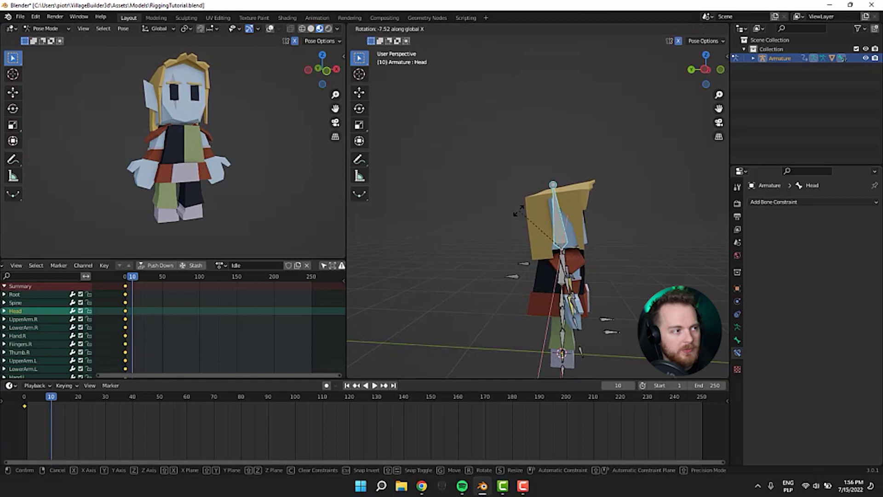
click(518, 211)
Step: Select the Spine bone and rotate it about -9° around the global X axis
middle_drag(518, 211, 487, 272)
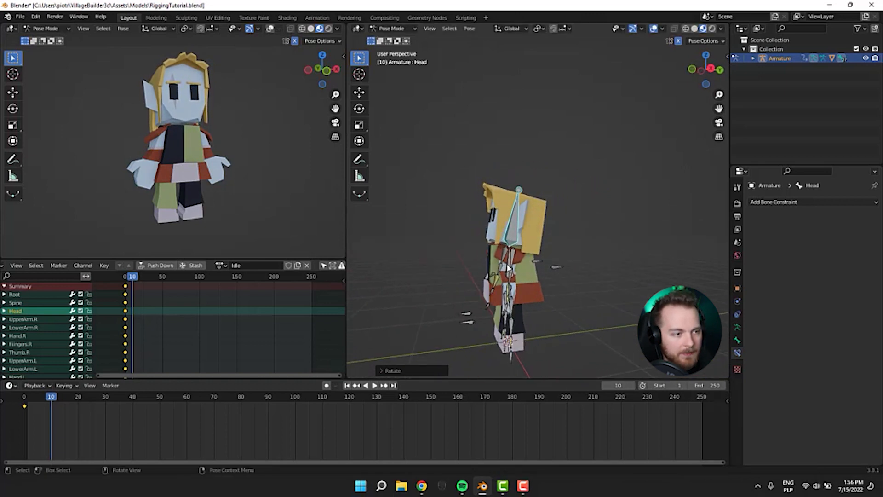
click(509, 269)
key(r)
key(x)
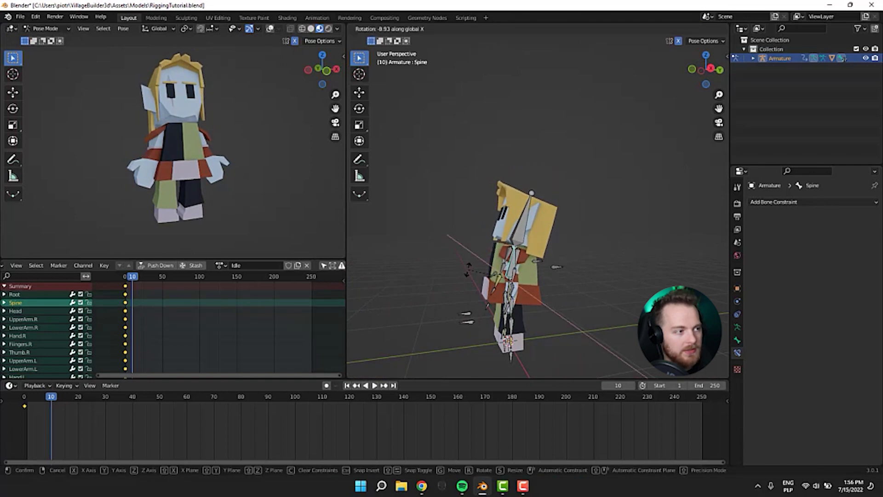
Step: Rotate the spine bone about -9° around global X and lower the right hand IK target about 0.016 m along global Z
click(468, 269)
middle_drag(468, 269, 565, 285)
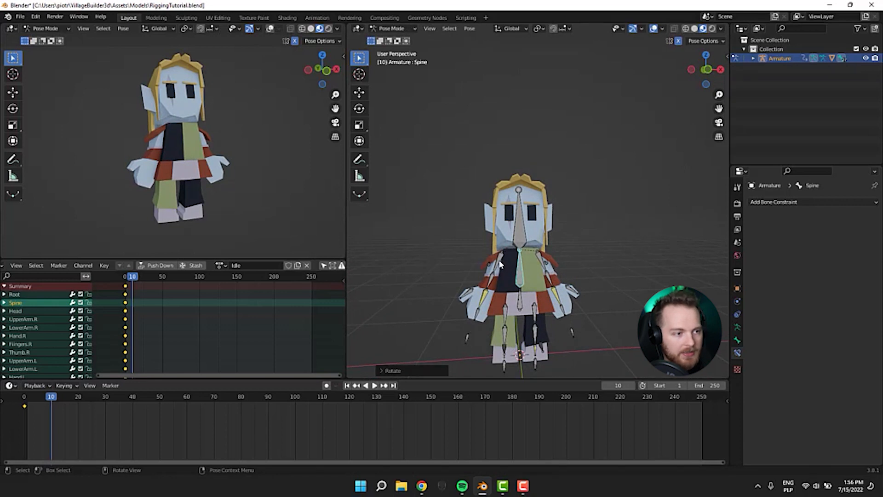
click(473, 324)
click(468, 337)
key(g)
key(z)
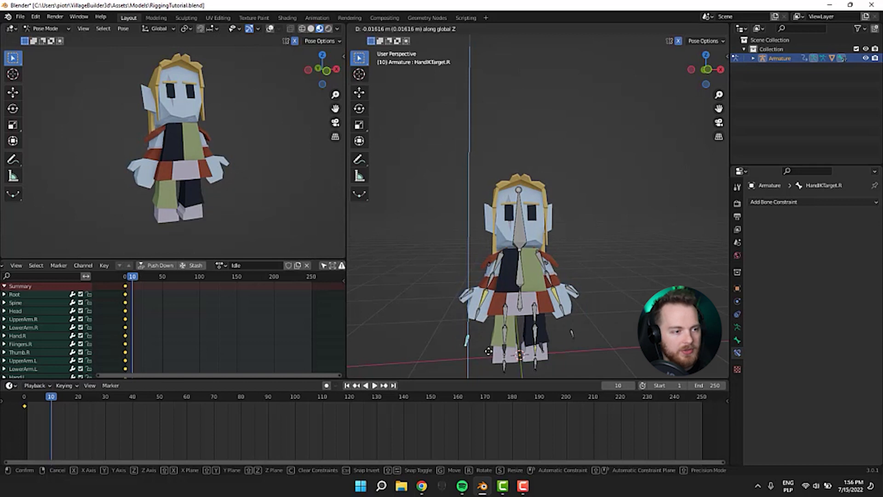
click(489, 353)
mouse_move(440, 330)
middle_down()
mouse_move(451, 313)
mouse_move(443, 303)
mouse_move(423, 316)
mouse_move(440, 318)
middle_up()
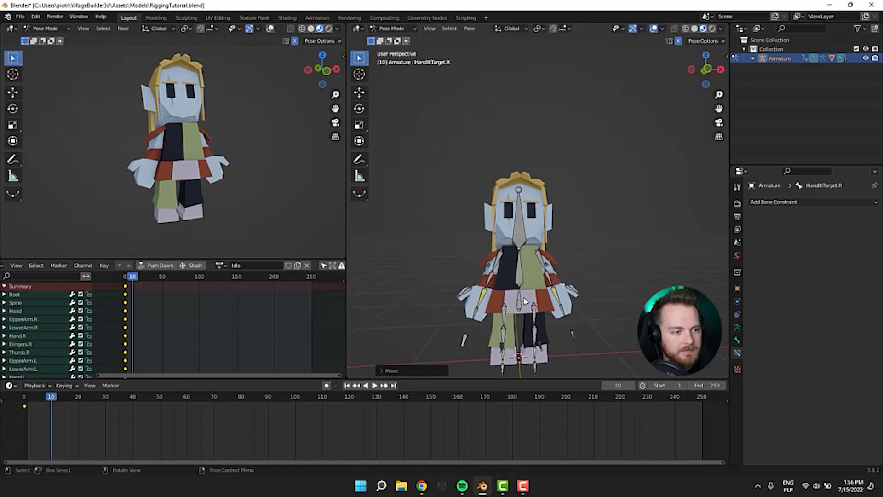
click(521, 301)
key(g)
key(z)
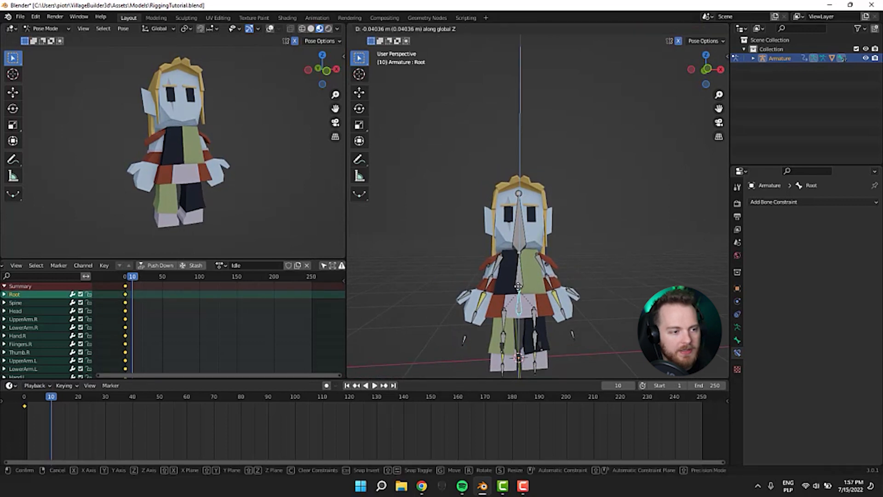
key(Escape)
click(517, 279)
key(g)
key(z)
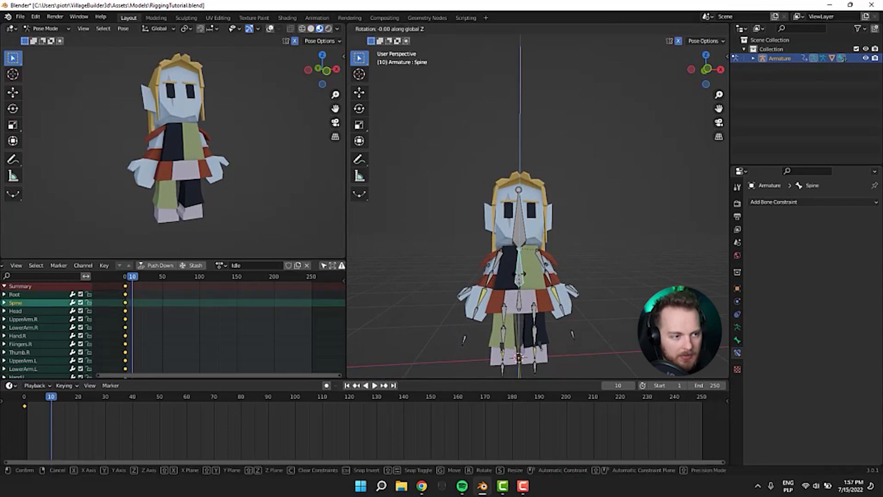
key(Escape)
Step: Insert a Location, Rotation & Scale keyframe for all bones at frame 10
middle_drag(455, 228, 465, 243)
click(468, 267)
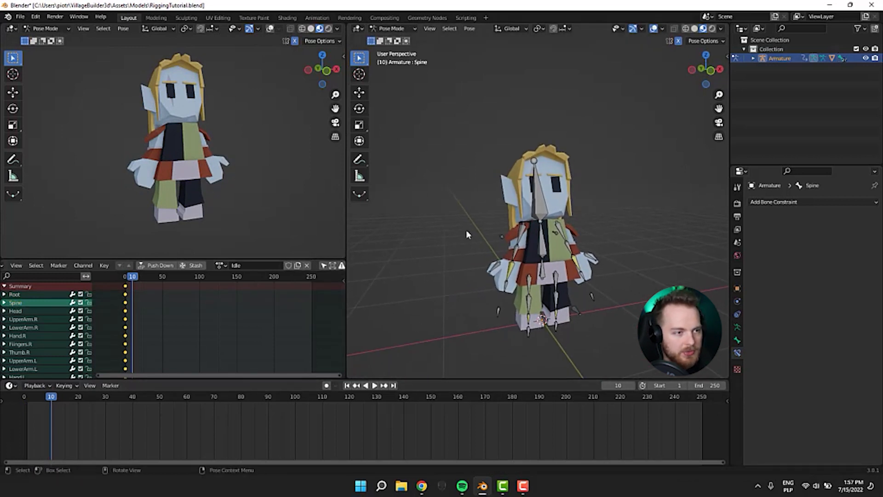
key(a)
key(i)
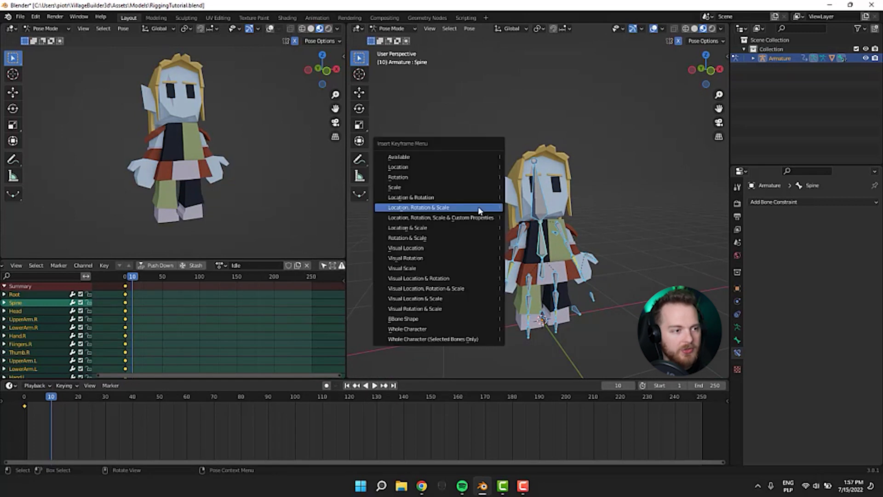
click(411, 211)
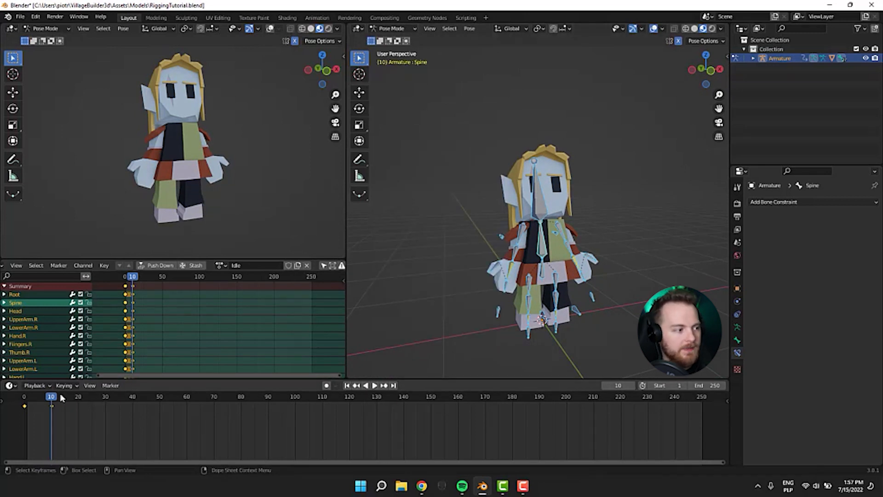
Step: Copy the starting-pose keyframes from frame 0 and paste them at frame 20
drag(51, 398, 13, 401)
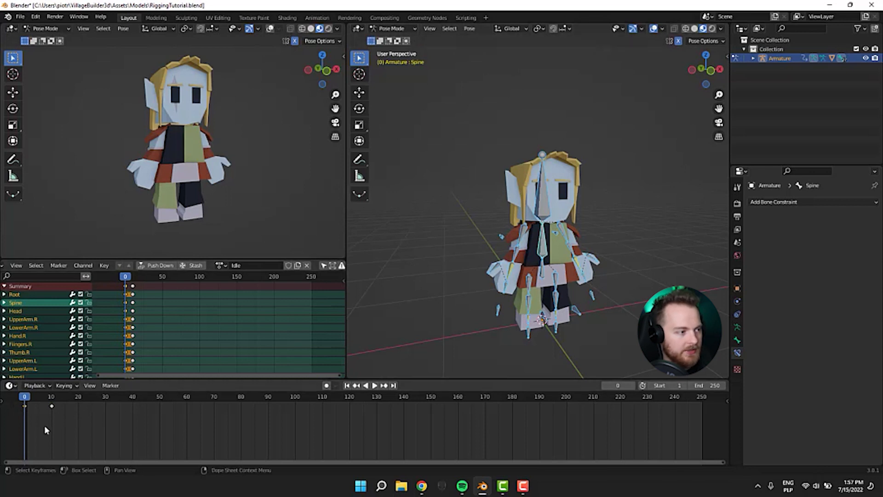
mouse_move(22, 397)
mouse_down()
mouse_move(77, 400)
mouse_move(23, 399)
mouse_up()
key(ctrl+v)
Step: Play the idle animation from frame 0 to check the motion between the keyframes
key(space)
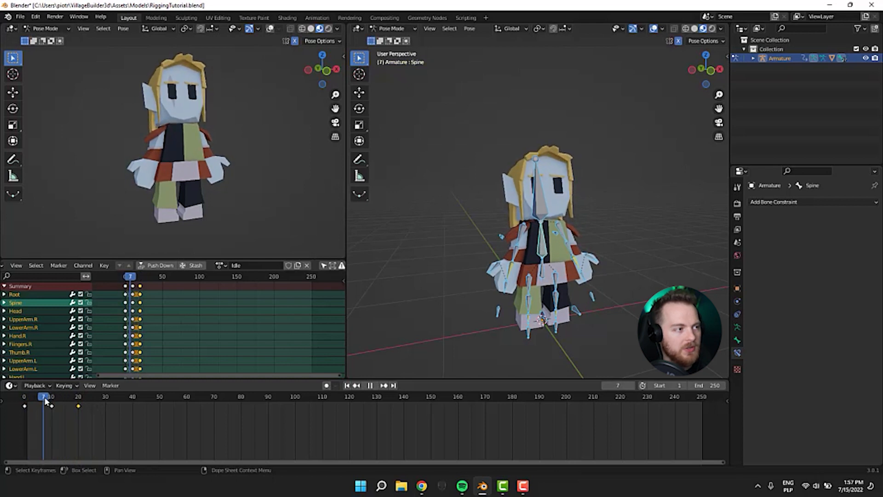
key(Escape)
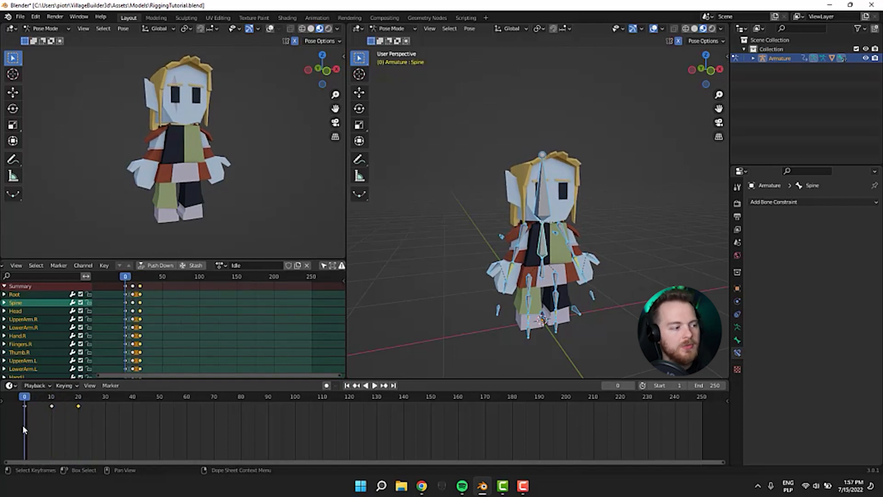
key(space)
key(space)
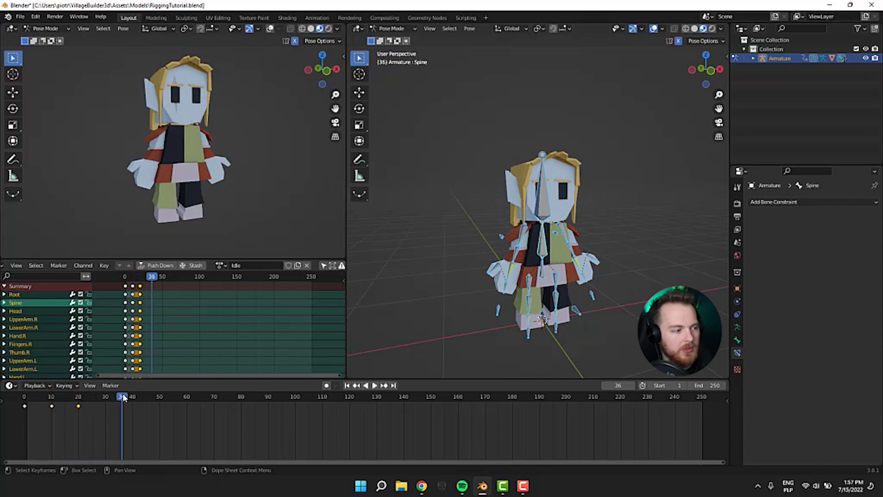
Step: Return to frame 0 and apply Make Cyclic (F-Modifier) extrapolation to all the keyframes
drag(123, 397, 24, 398)
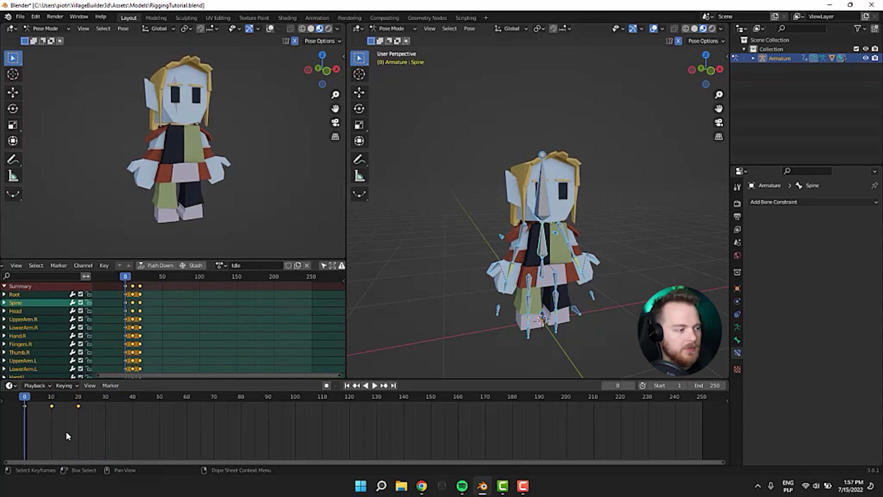
key(shift+e)
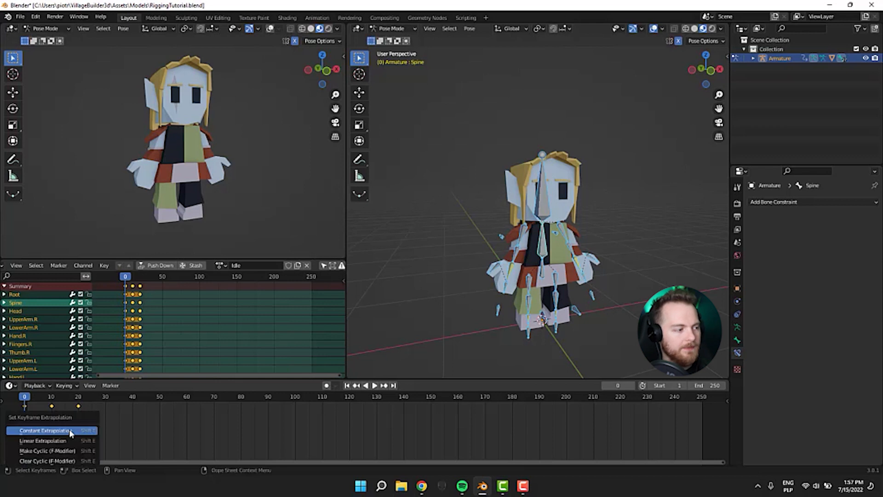
click(32, 452)
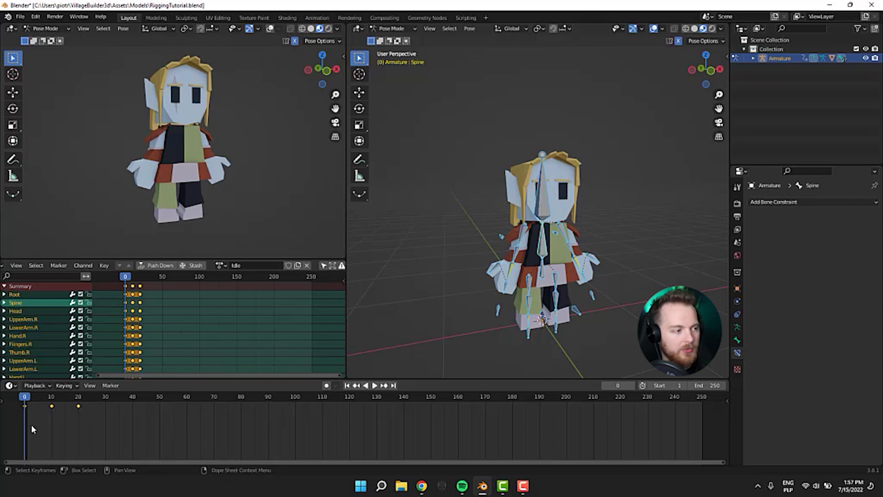
Step: Play the cyclic animation and replay it from frame 0 to check its looping and speed
key(space)
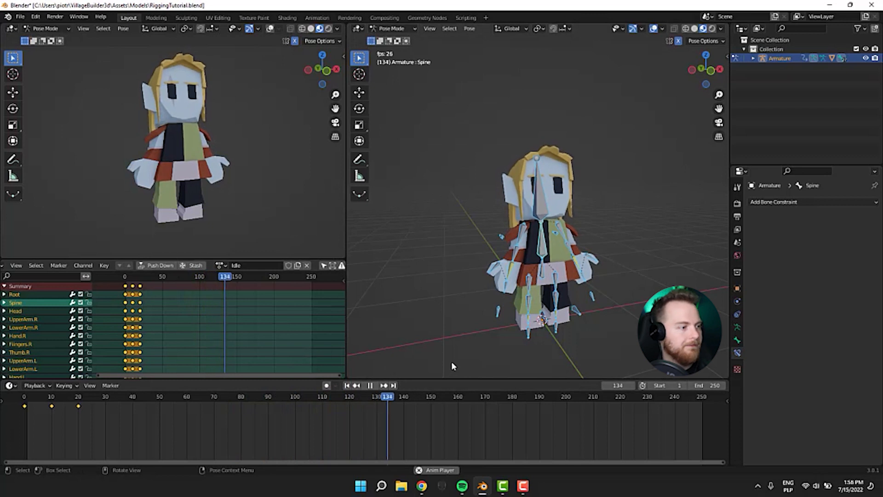
drag(383, 401, 24, 409)
key(space)
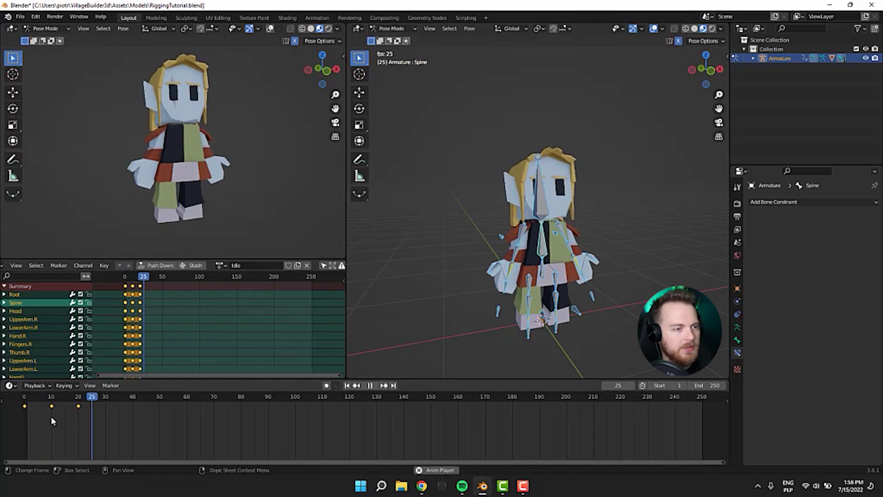
key(space)
drag(128, 398, 70, 402)
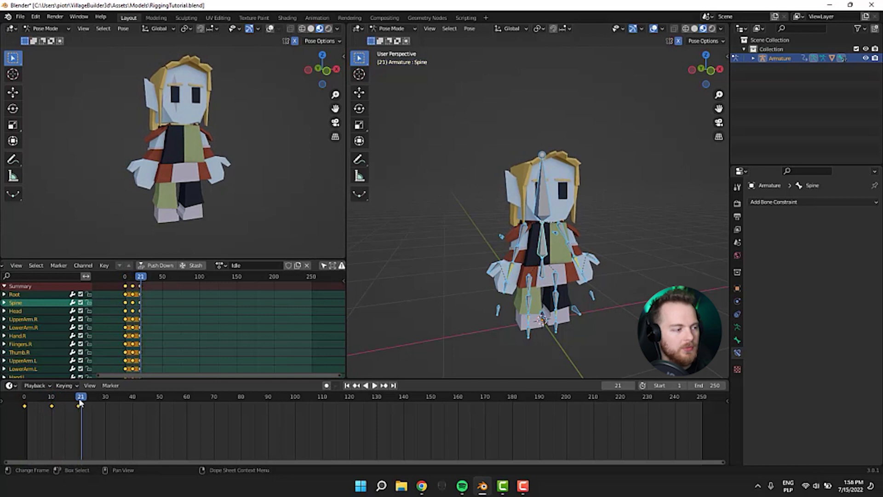
key(s)
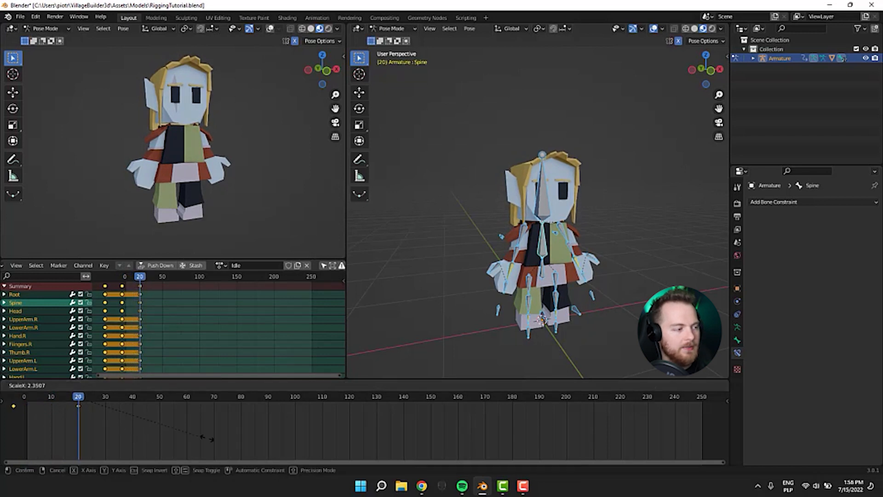
key(Escape)
Step: Scale the keyframe timing from frame 0 so the other keyframes sit at frames 30 and 60, and preview the slower animation
drag(79, 398, 27, 401)
key(space)
key(s)
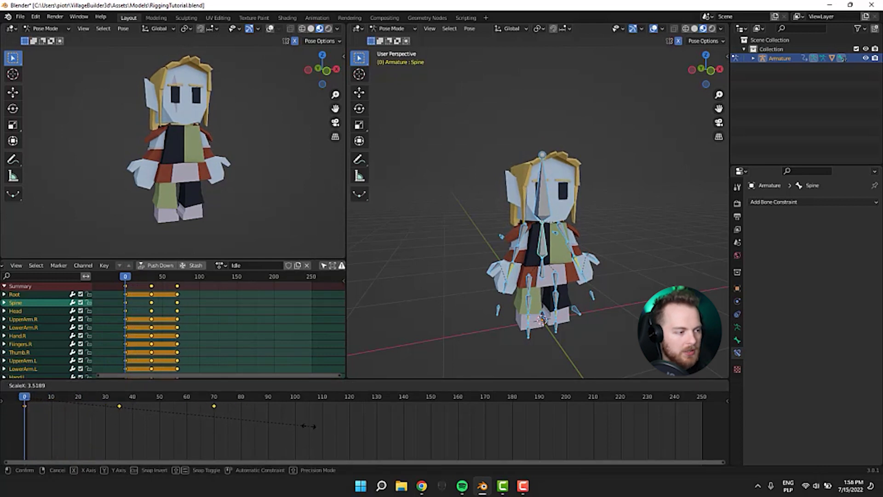
click(267, 427)
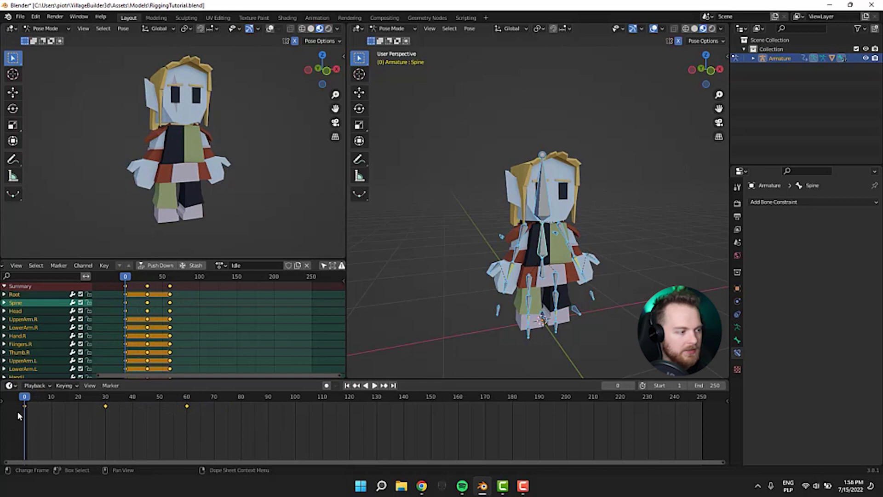
key(space)
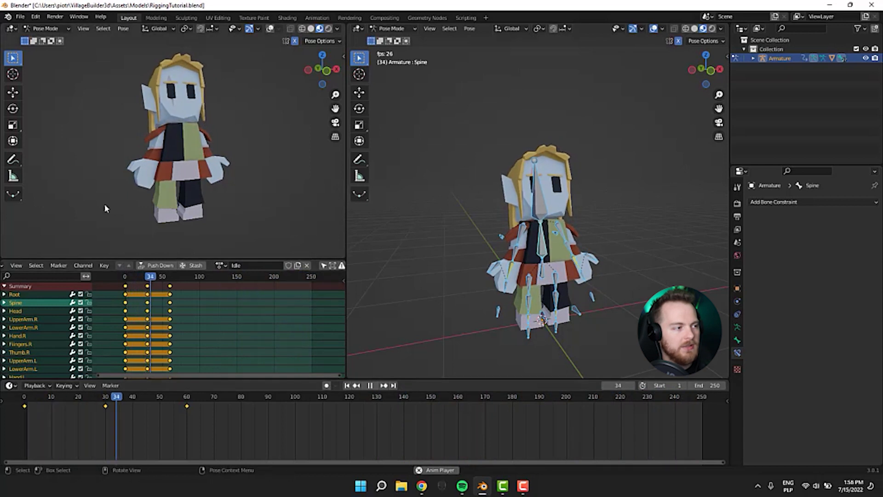
key(space)
Step: Go to frame 30 and move the right hand IK target about 0.07 m inward toward the body
drag(160, 278, 148, 281)
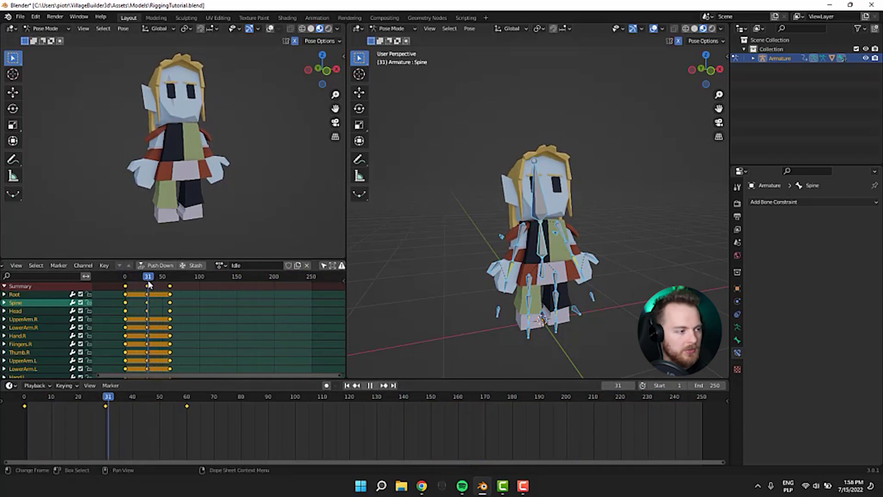
click(498, 314)
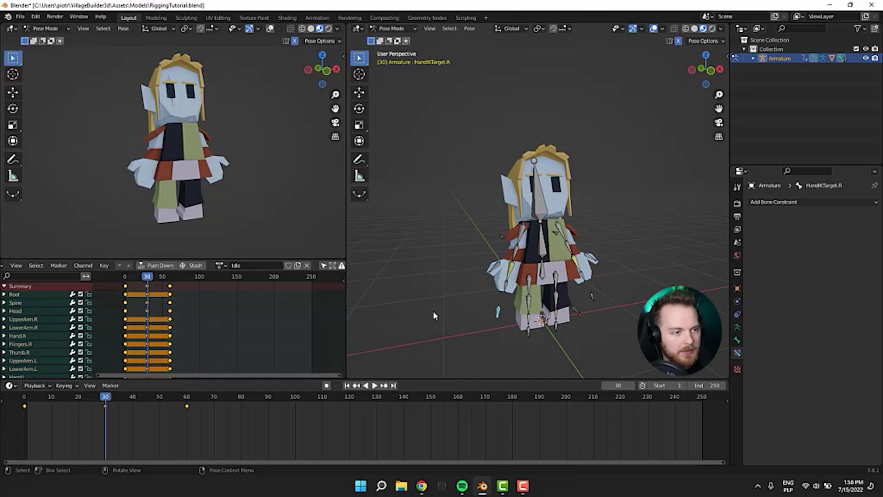
middle_drag(433, 311, 421, 308)
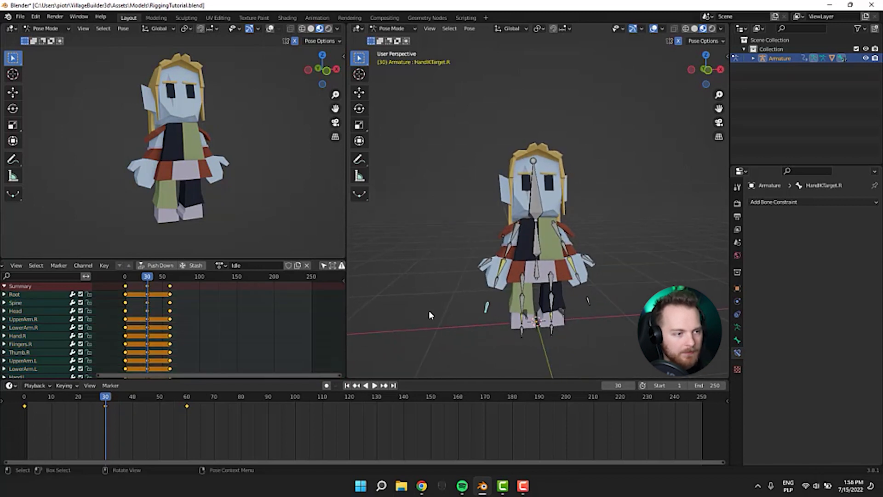
key(g)
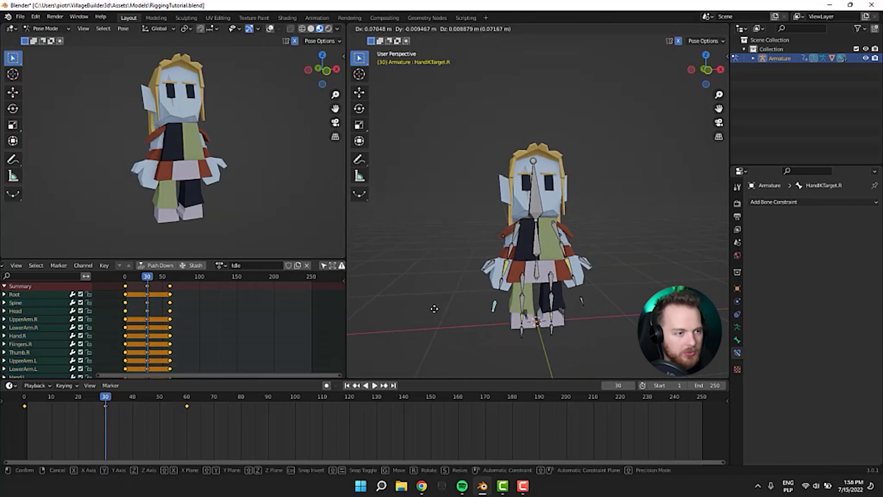
click(434, 308)
Step: Reposition the right arm's IK pole bone to adjust the elbow direction at frame 30
middle_drag(431, 282, 492, 276)
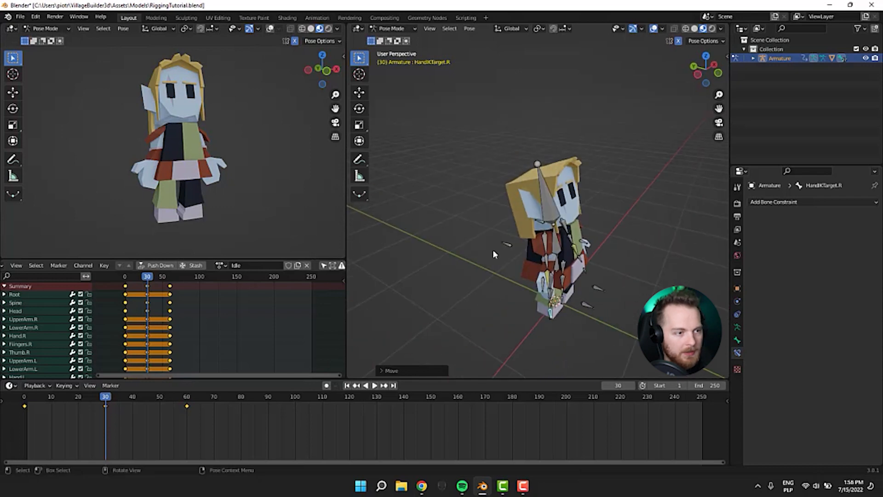
click(506, 244)
middle_drag(460, 240, 400, 252)
key(g)
click(515, 310)
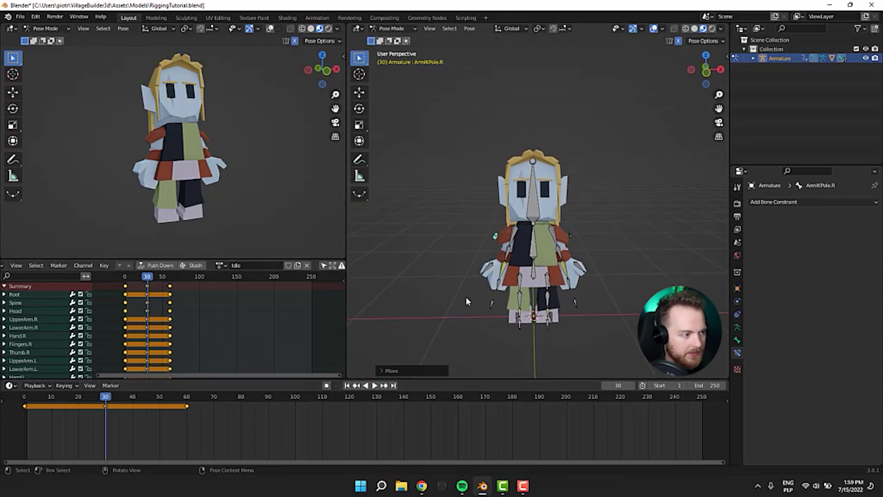
Step: Insert a Location, Rotation & Scale keyframe for all bones at frame 30
key(a)
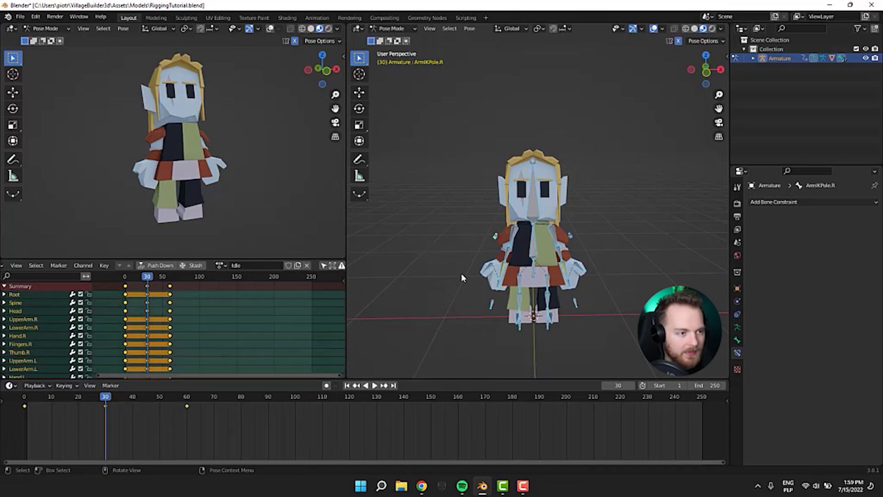
key(i)
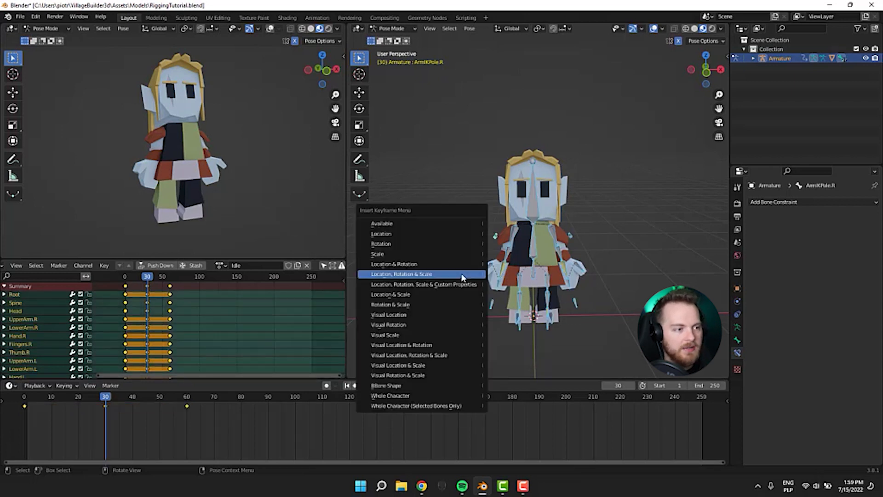
click(406, 277)
Step: Play the idle animation from frame 0 to review the arm movement, and stop playback
drag(104, 398, 26, 402)
key(space)
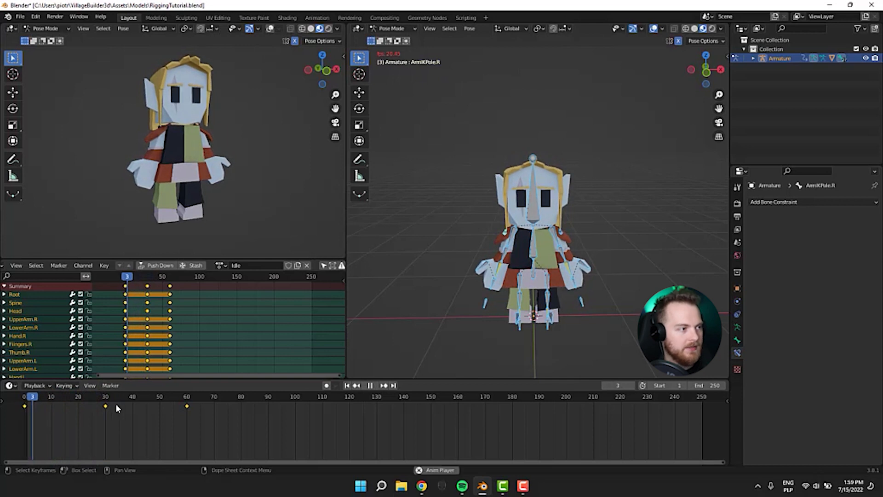
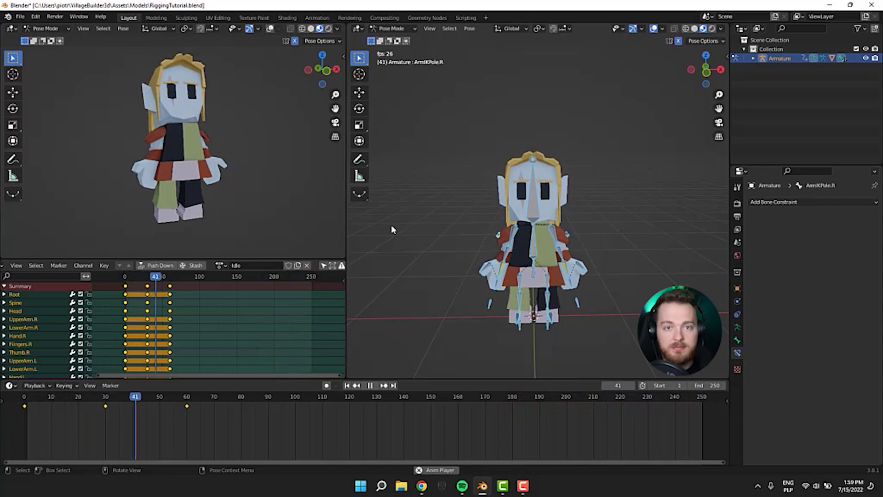
key(Escape)
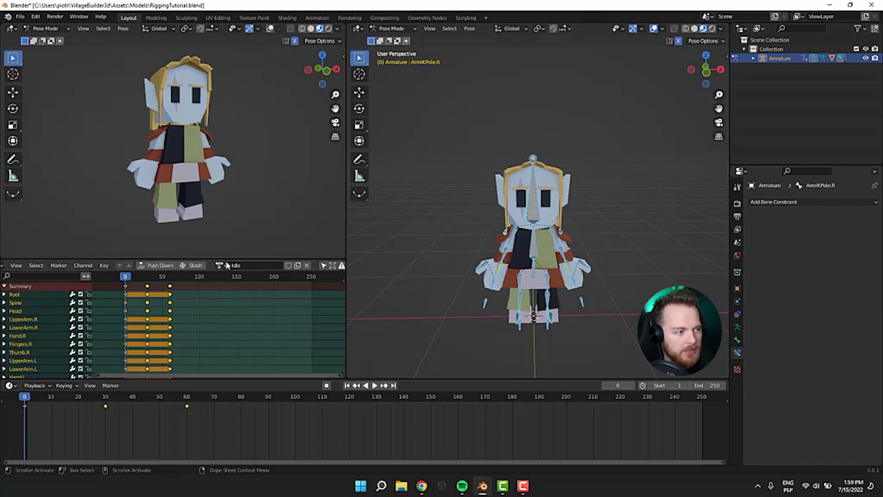
Step: Enable the fake user for the Idle action so it is kept in the file
click(288, 266)
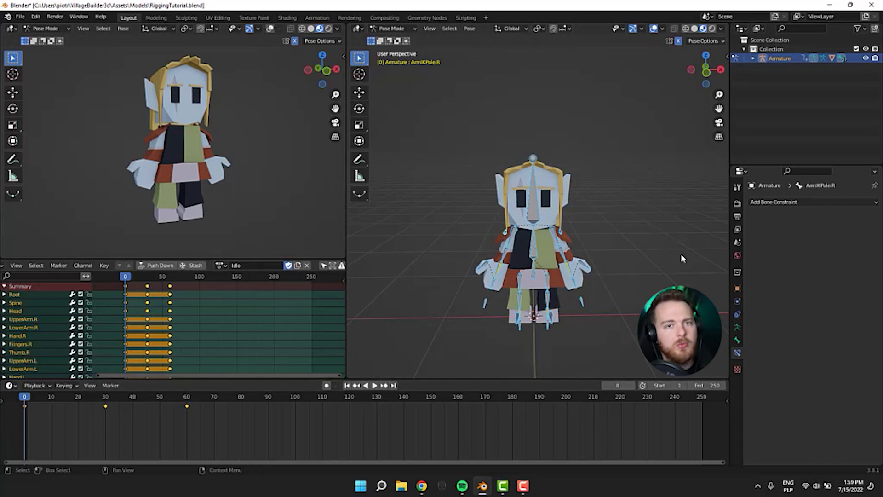
Step: Inspect the file's stored actions in the Outliner's Blender File display mode, and return it to the Scenes display mode
click(758, 29)
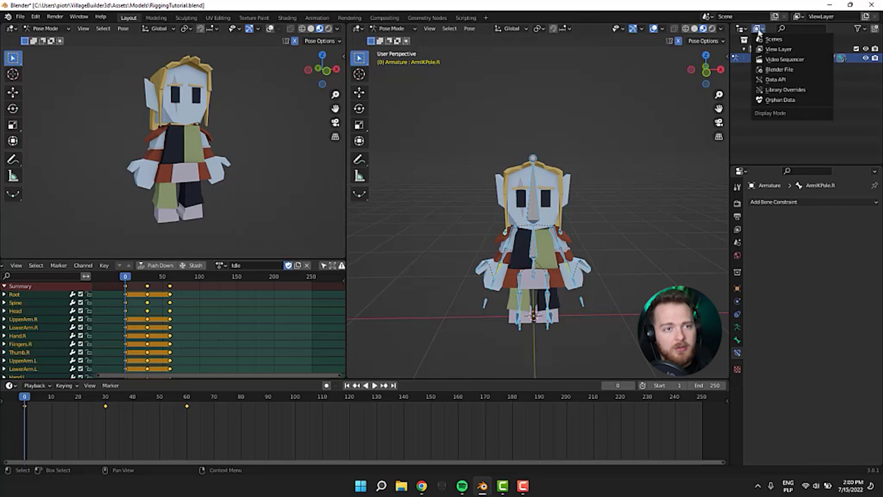
click(794, 70)
click(745, 49)
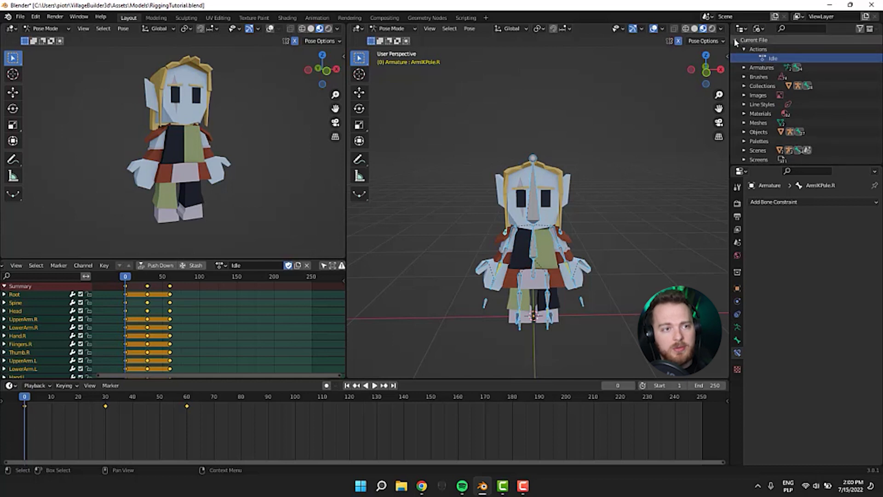
click(735, 40)
click(758, 28)
click(773, 39)
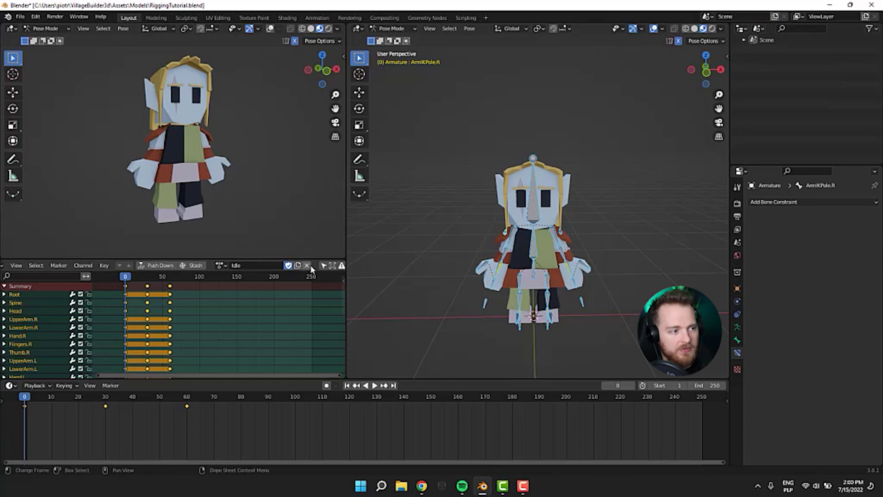
Step: Duplicate the Idle action and name the copy Attack
click(221, 265)
click(272, 279)
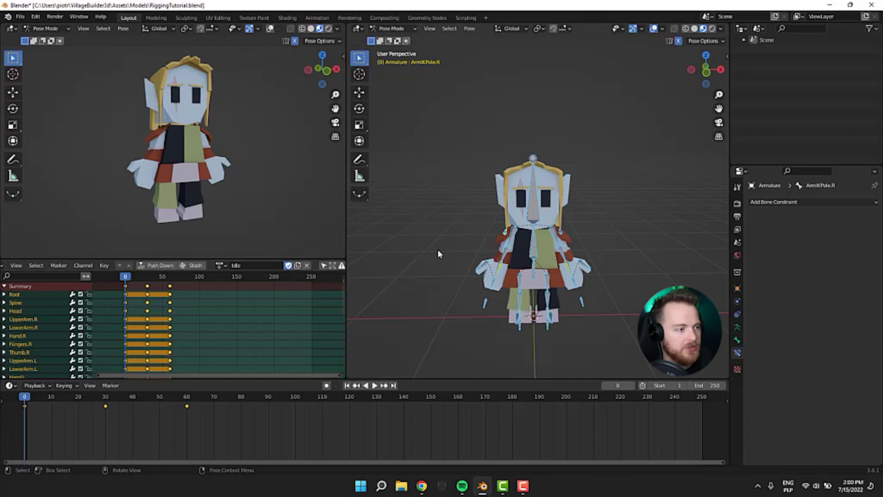
click(460, 249)
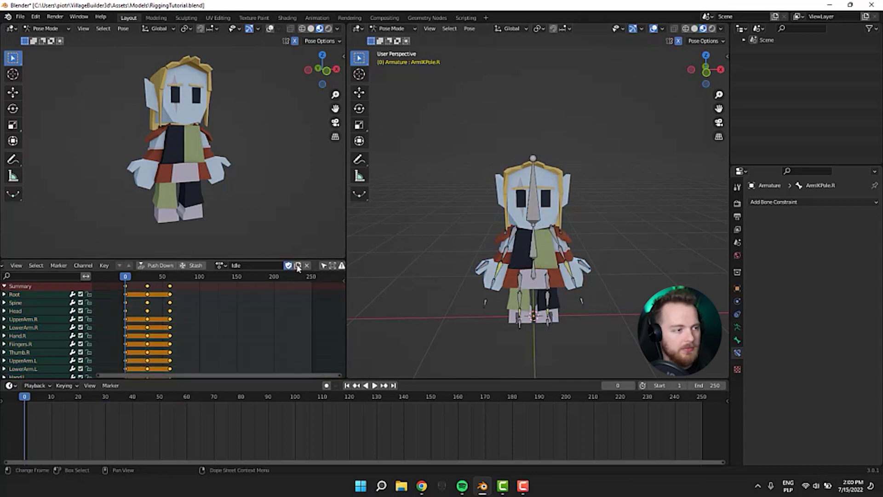
click(254, 265)
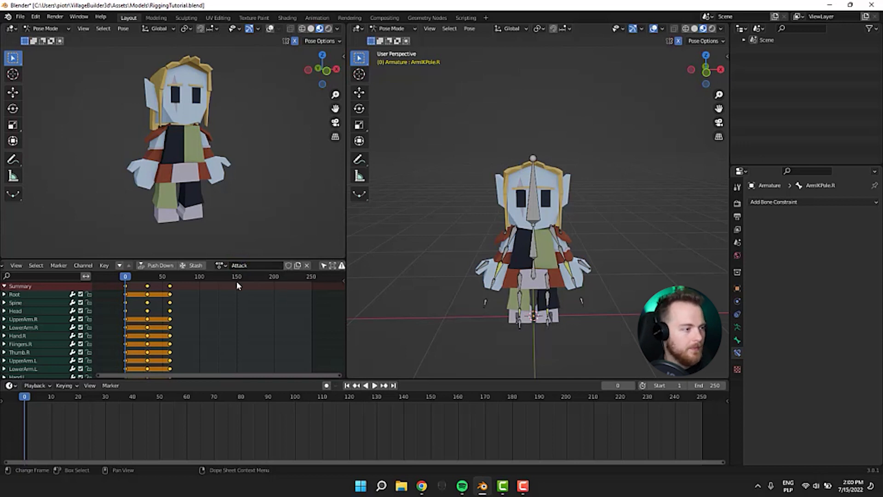
Step: Delete all keyframes inherited from Idle and assign the Attack action to the armature again
drag(116, 280, 134, 288)
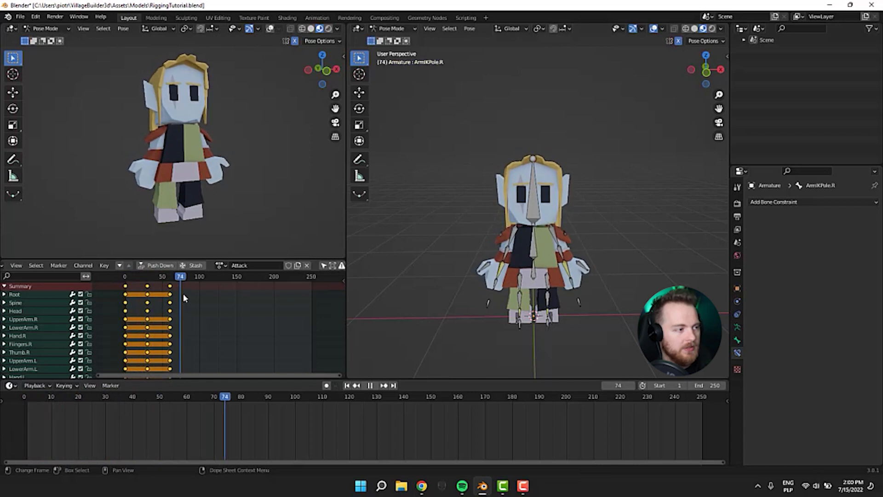
key(space)
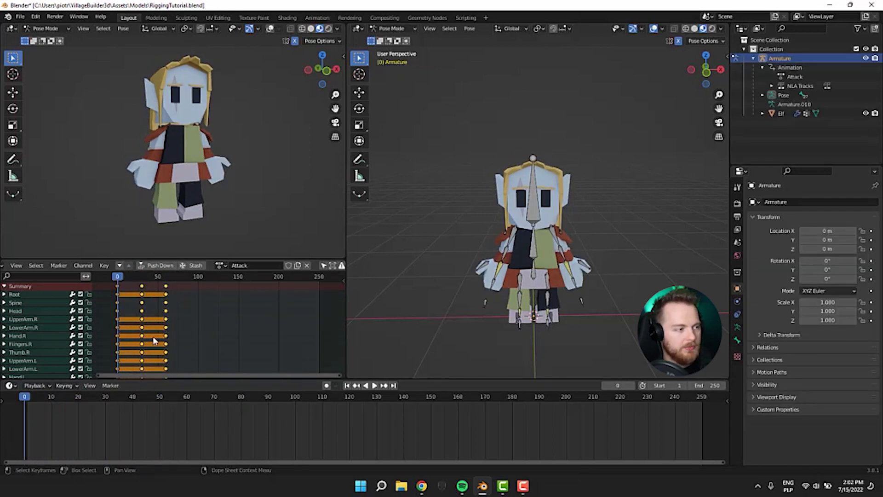
key(Delete)
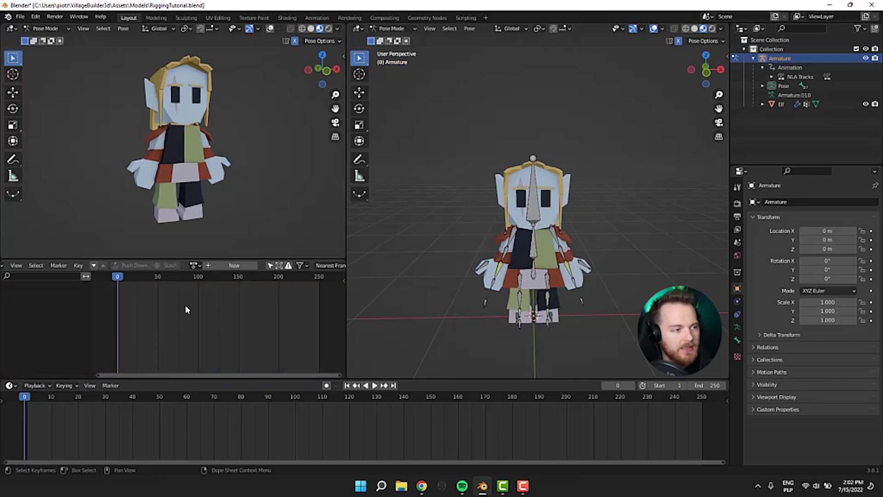
click(194, 266)
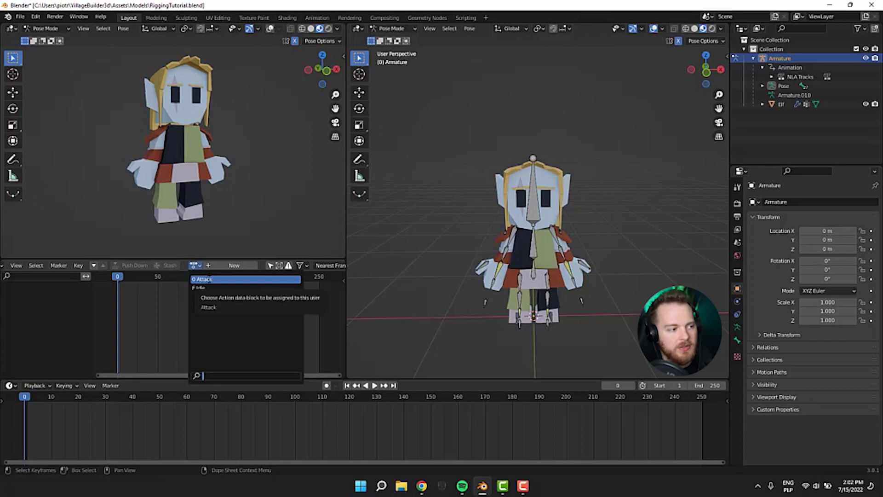
click(208, 279)
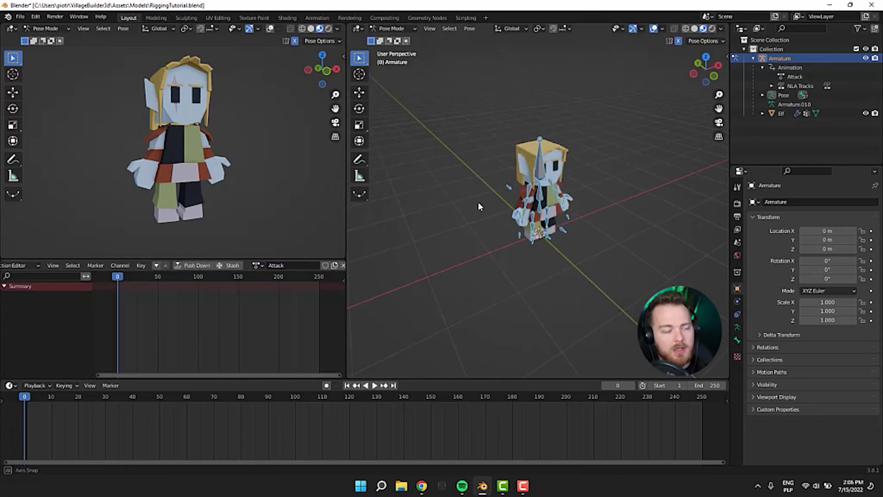
Step: Raise the right leg's IK target bone along the global Z axis and shift it about 0.12 m to adjust the stance
middle_drag(478, 203, 449, 183)
scroll(485, 183, up, 3)
middle_drag(510, 203, 547, 297)
click(546, 297)
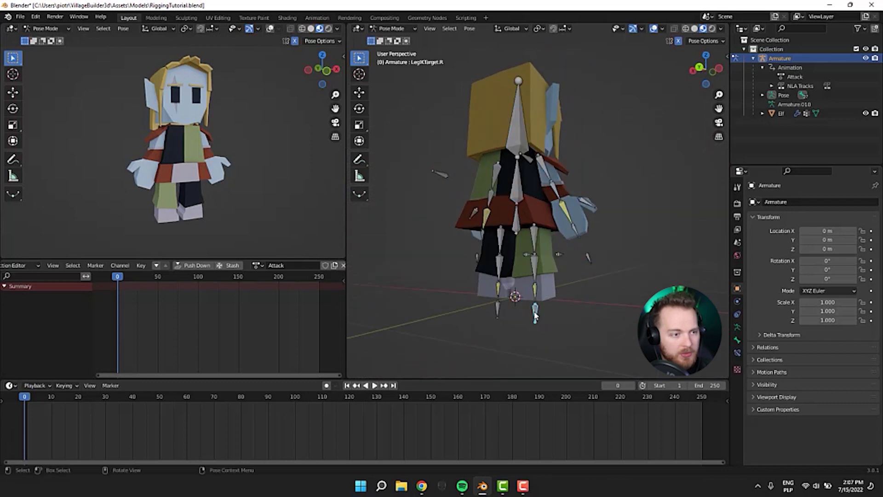
key(g)
key(z)
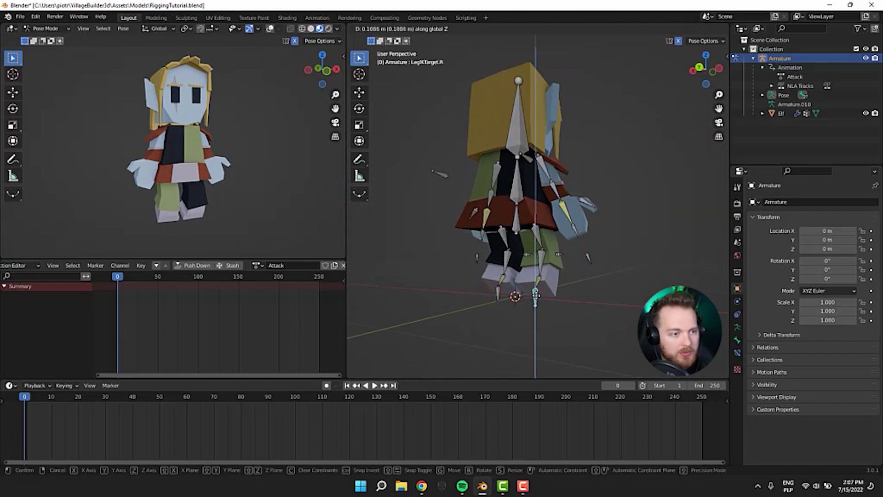
click(536, 295)
middle_drag(517, 303, 470, 312)
key(g)
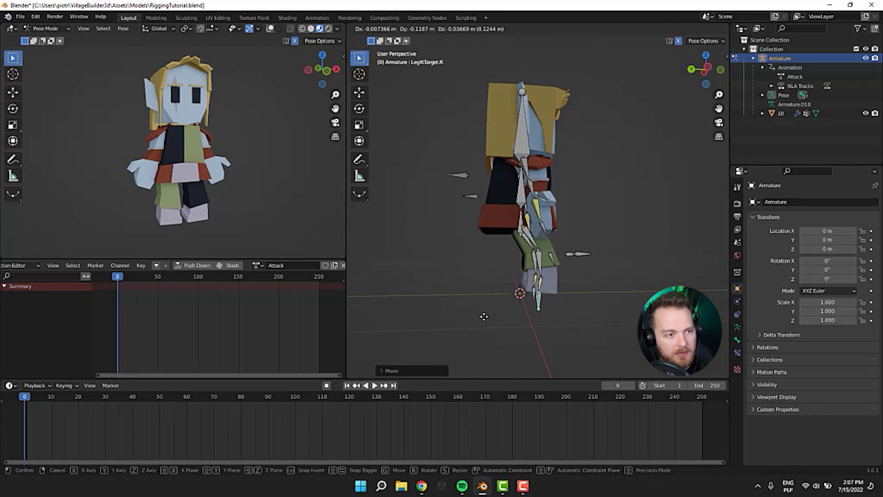
click(484, 317)
Step: Rotate the Spine bone to lean the character's torso forward at frame 0
middle_drag(484, 316, 455, 286)
mouse_move(457, 238)
middle_down()
mouse_move(445, 246)
mouse_move(459, 236)
middle_up()
scroll(459, 235, up, 1)
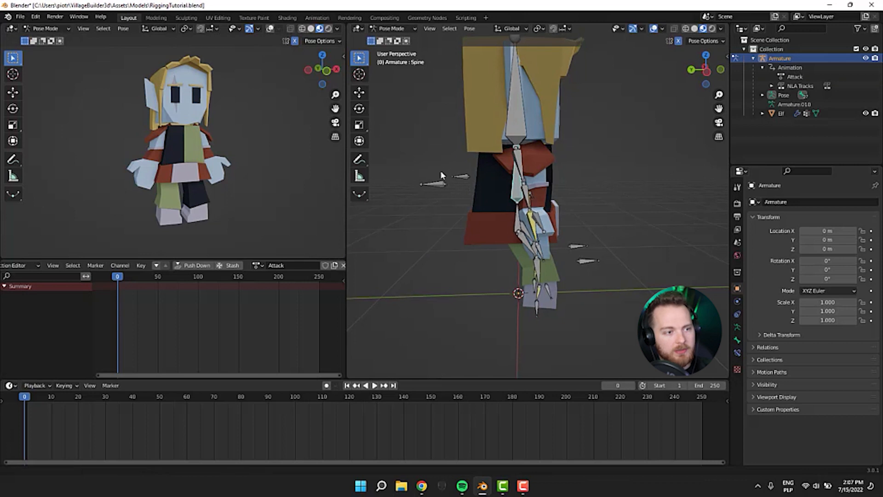
scroll(450, 174, up, 1)
key(r)
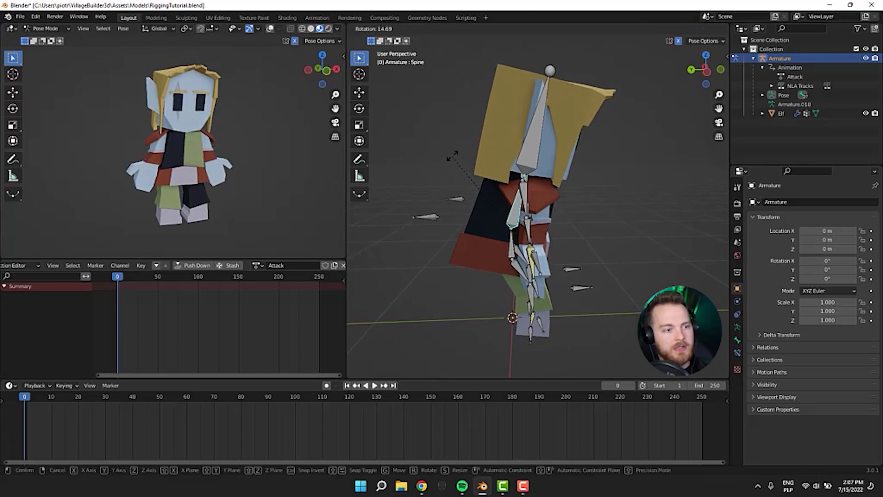
click(481, 157)
Step: Rotate the Head bone back by about 21° so the face looks ahead at frame 0
middle_drag(506, 170, 555, 174)
scroll(479, 149, down, 4)
key(r)
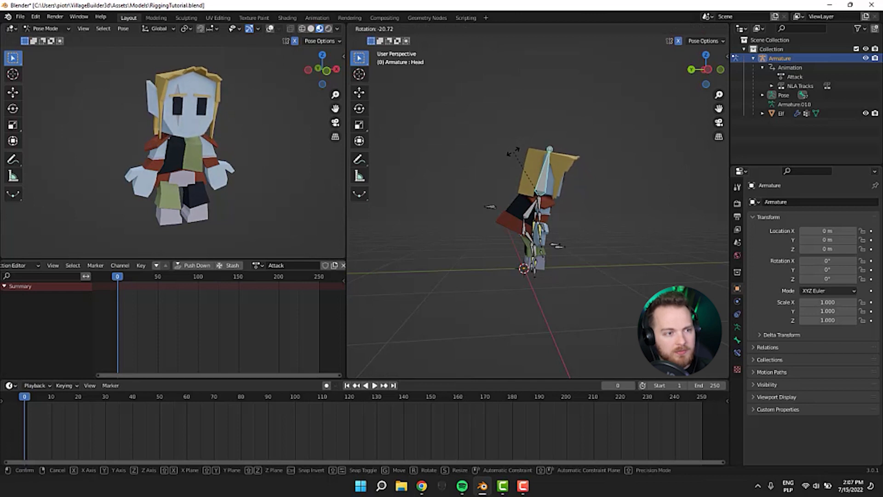
click(515, 156)
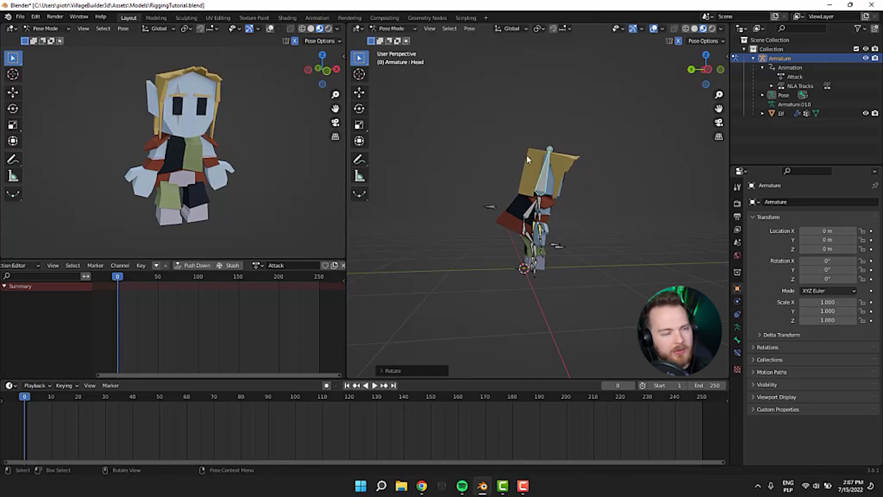
Step: Insert a Location, Rotation & Scale keyframe for all bones at frame 0 of the Attack action
middle_drag(527, 159, 483, 150)
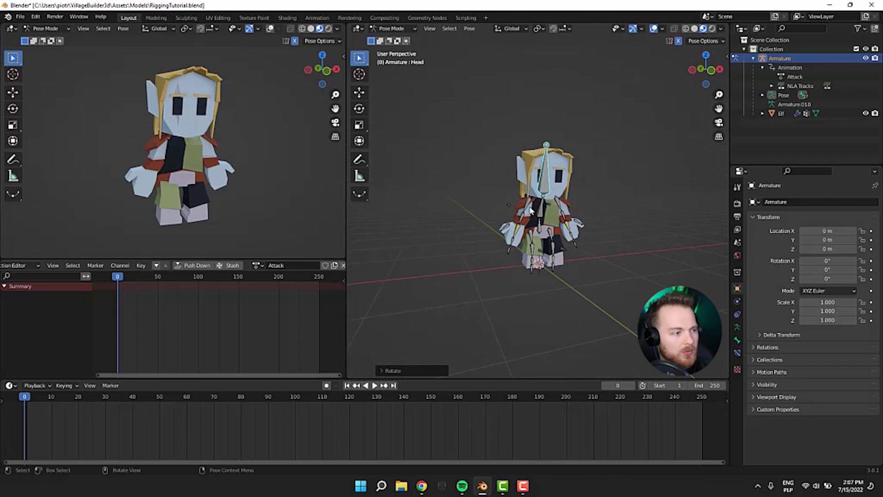
key(i)
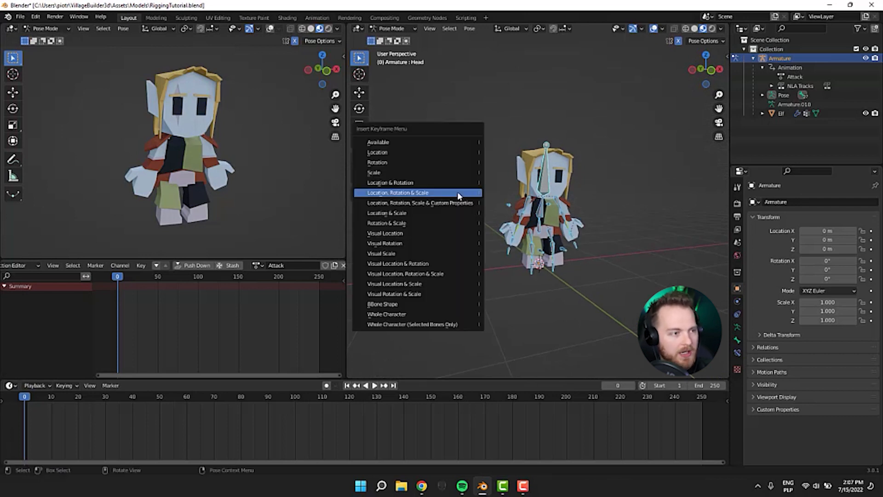
click(438, 194)
Step: Move the playhead to frame 10 and select the Root bone in a side view
middle_drag(438, 194, 485, 209)
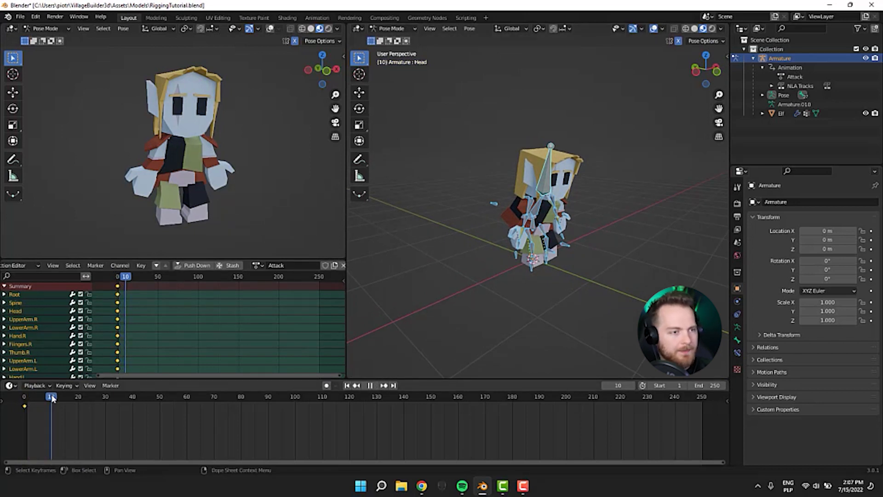
middle_drag(436, 201, 379, 205)
scroll(379, 206, up, 4)
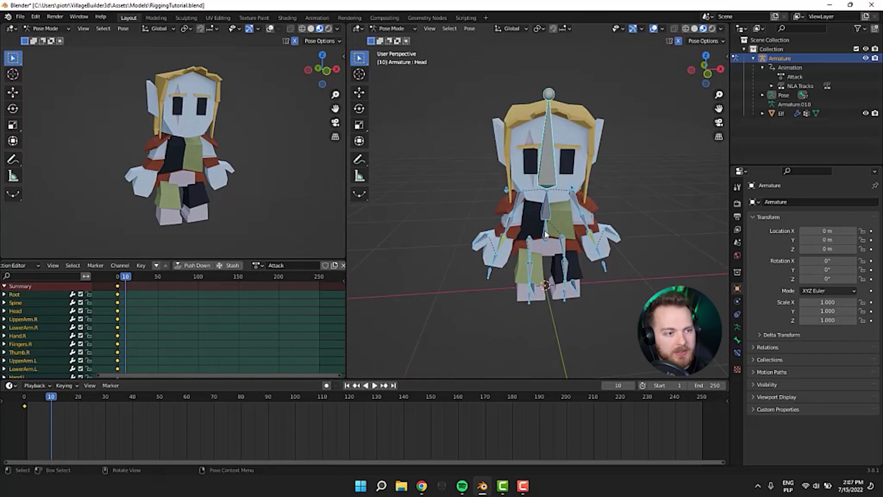
click(546, 237)
middle_drag(546, 237, 400, 249)
scroll(441, 260, down, 3)
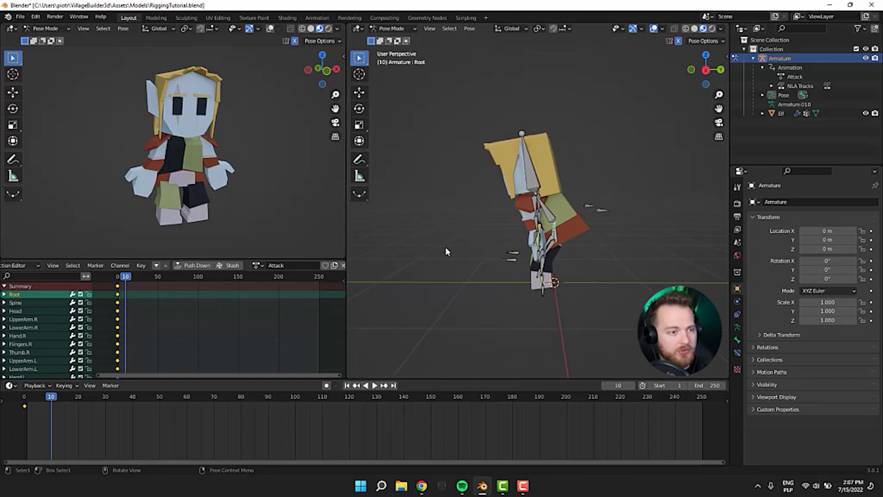
key(g)
key(z)
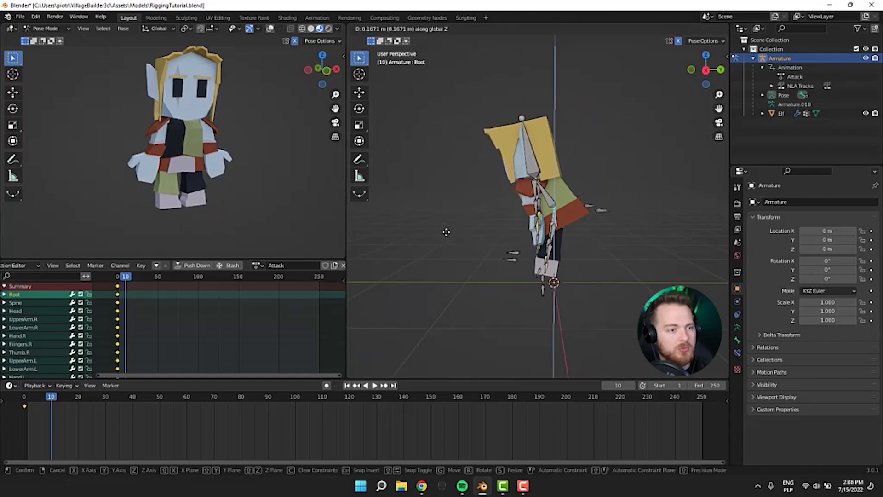
click(446, 206)
middle_drag(474, 169, 464, 195)
key(ctrl+z)
Step: Raise the Root bone along the global Z axis to lift the character off the ground at frame 10
key(g)
key(z)
click(442, 161)
Step: Rotate the Spine bone about 50° around the global X axis to bend the torso backward
click(538, 222)
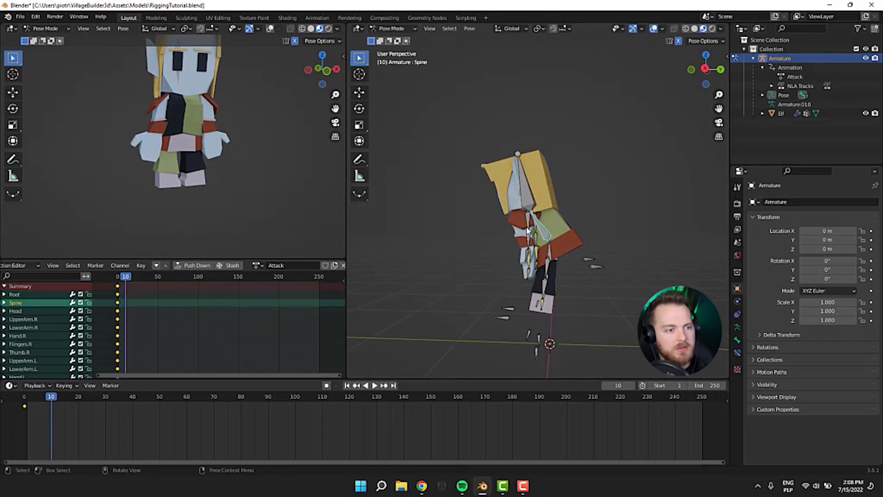
key(r)
key(x)
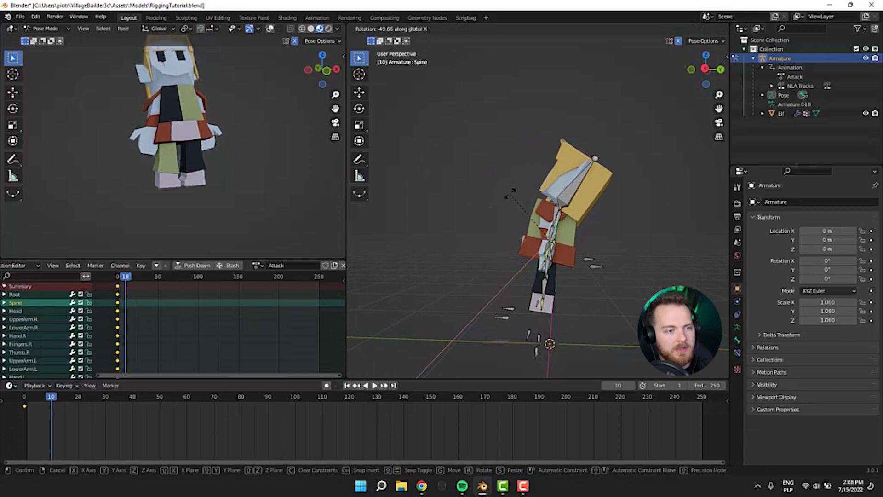
click(464, 197)
Step: Rotate the Head bone around the global X axis to tilt the head forward at frame 10
click(579, 183)
key(r)
key(x)
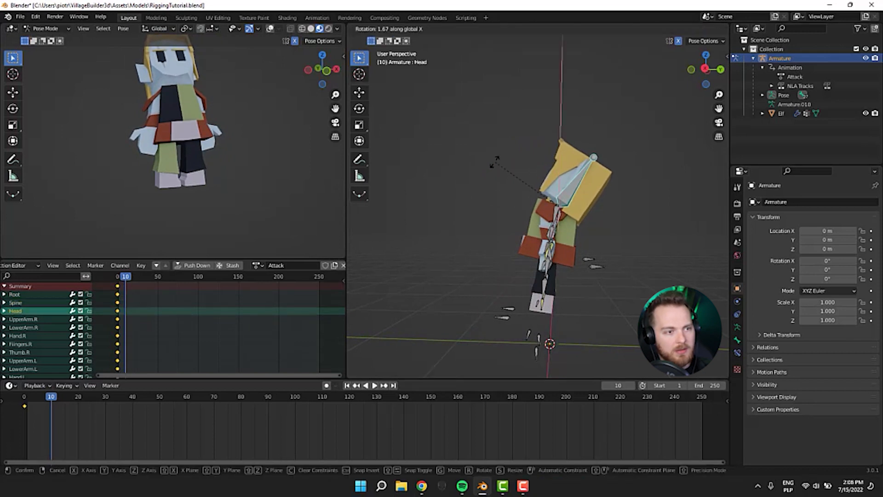
click(486, 191)
Step: Select the right hand's IK target bone from a front view
middle_drag(486, 192, 707, 204)
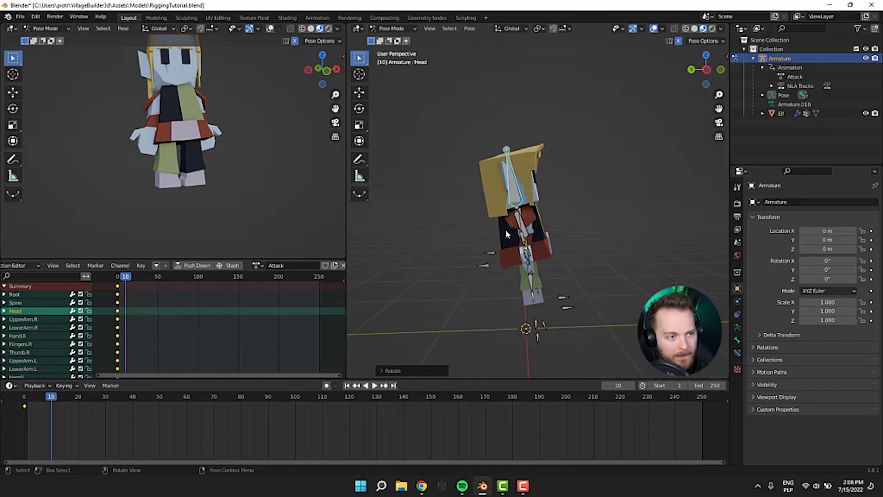
click(519, 232)
click(525, 231)
middle_drag(525, 232, 428, 251)
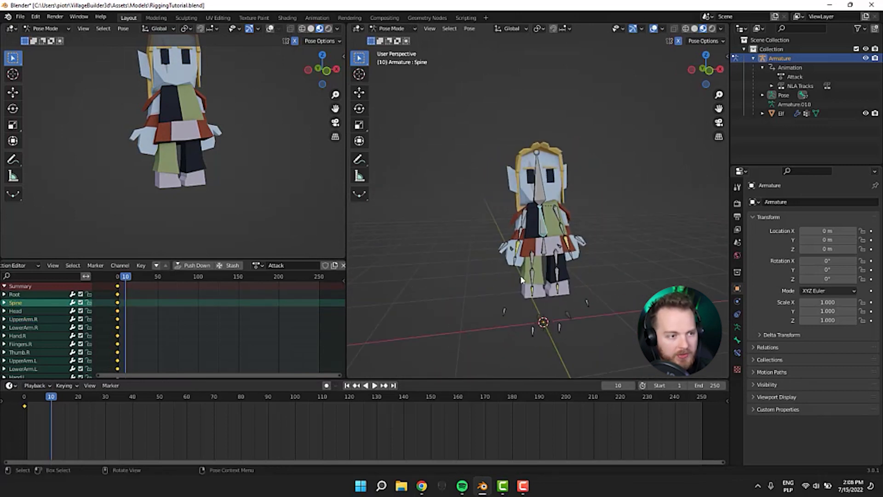
click(502, 309)
key(g)
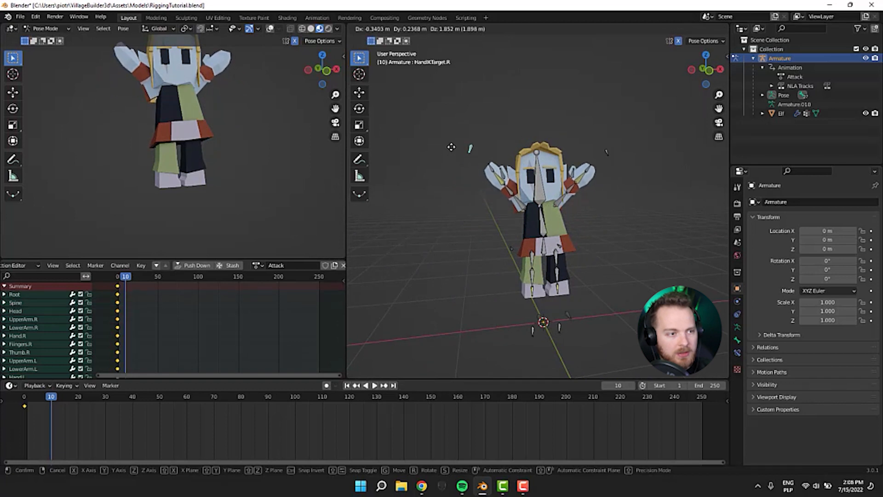
key(Escape)
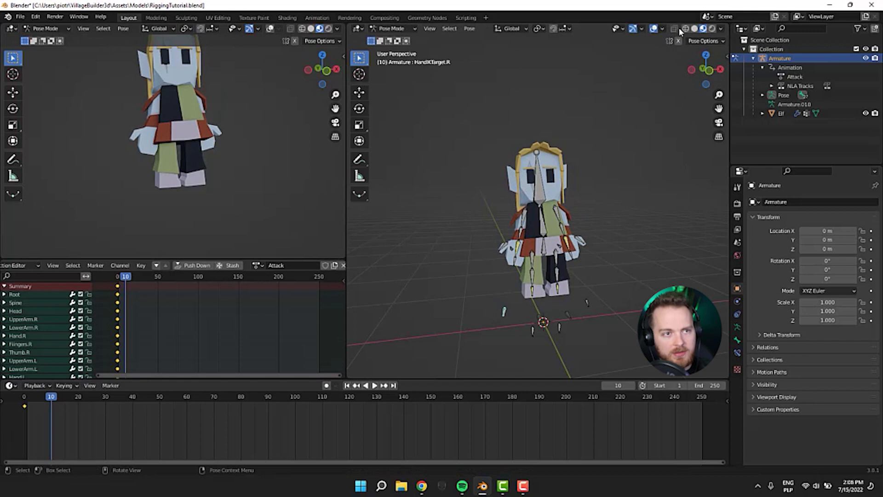
key(g)
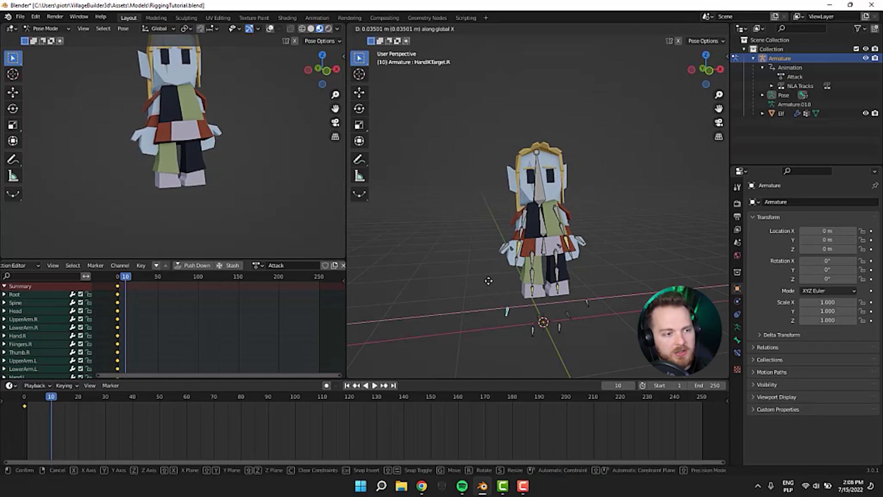
key(x)
right_click(482, 231)
key(g)
key(x)
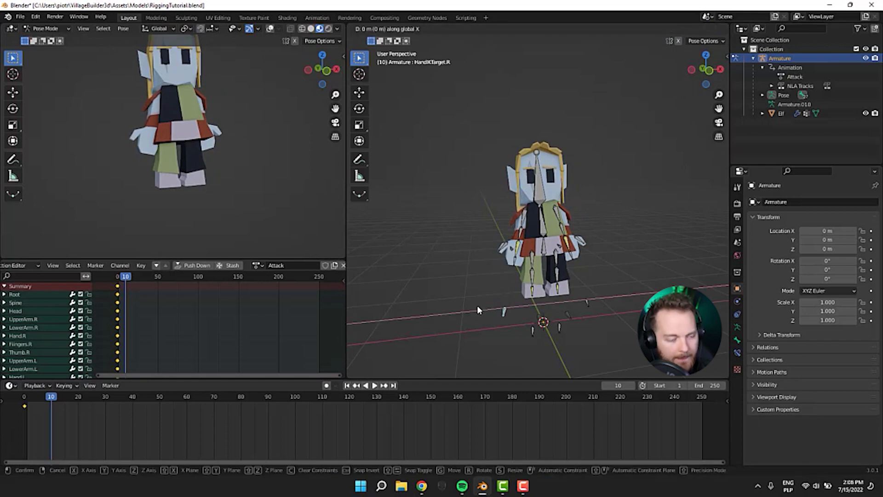
right_click(485, 306)
key(g)
key(x)
right_click(482, 285)
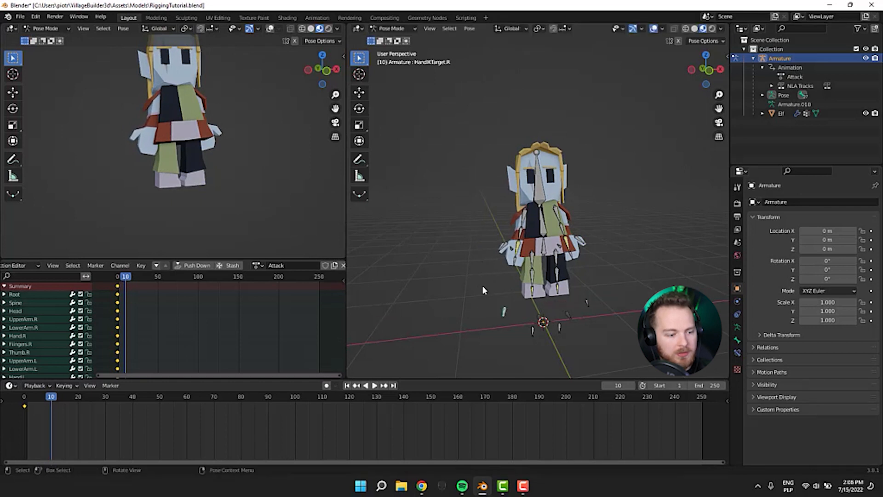
Step: Raise the right hand's IK target about 1.4 m along global Z, and move it back about 0.5 m behind the head
key(g)
key(z)
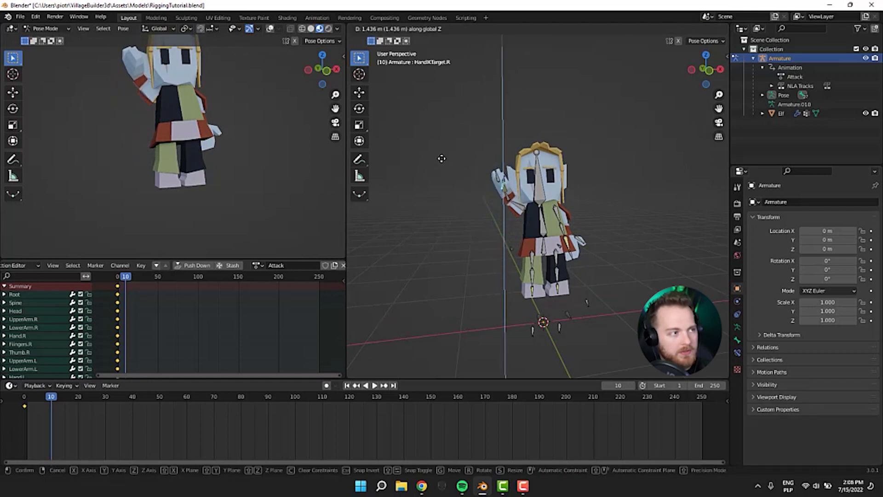
click(441, 153)
middle_drag(441, 154, 509, 152)
key(g)
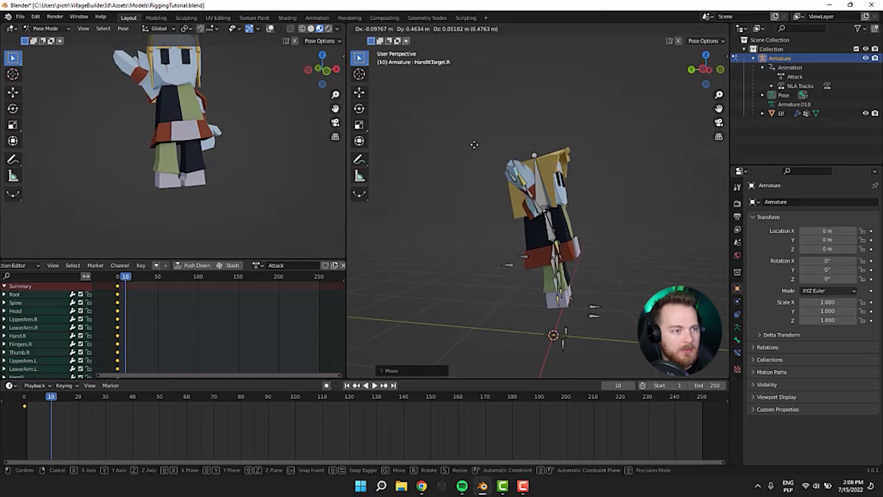
click(472, 156)
Step: Move the right arm's IK pole upward behind the character to redirect the raised elbow
middle_drag(471, 156, 572, 178)
middle_drag(117, 95, 213, 109)
middle_drag(505, 173, 481, 256)
key(g)
click(529, 175)
key(g)
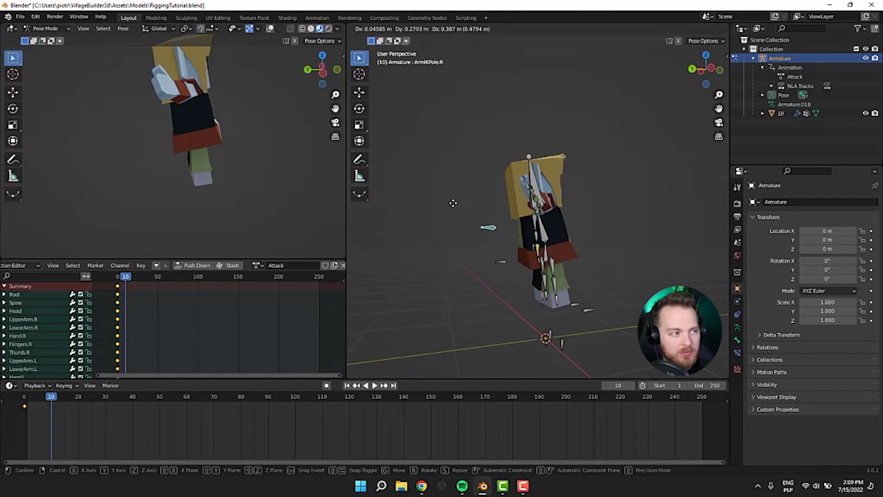
click(458, 198)
middle_drag(460, 197, 449, 213)
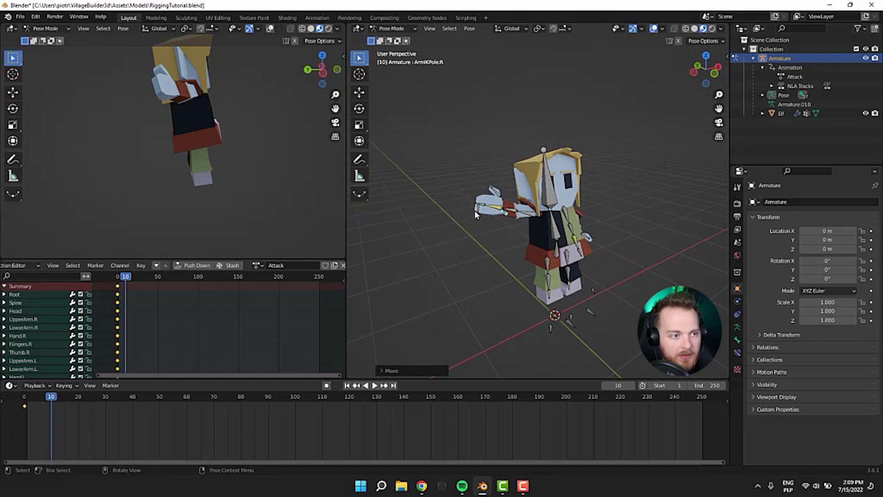
key(r)
click(439, 189)
key(g)
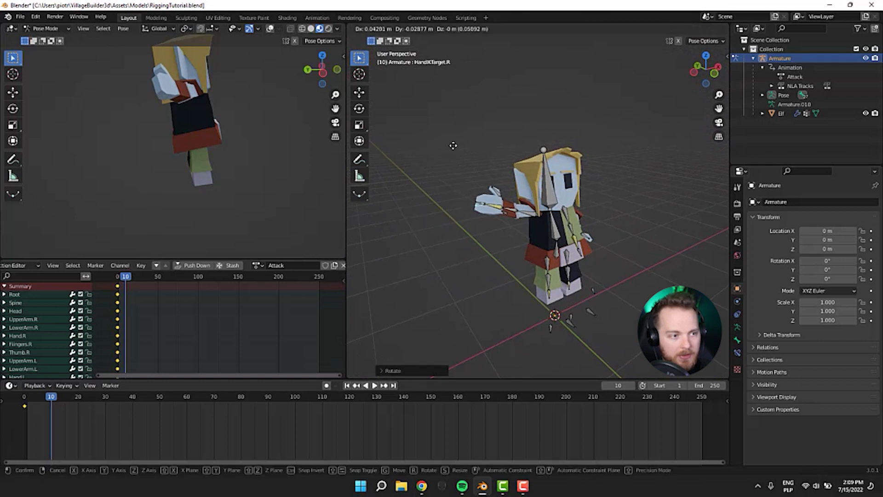
click(457, 166)
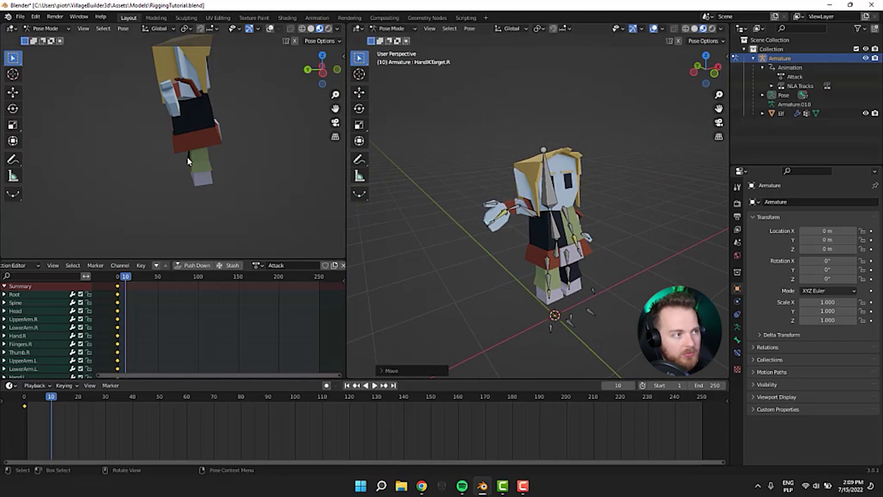
middle_drag(190, 162, 118, 159)
key(ctrl+z)
key(ctrl+z)
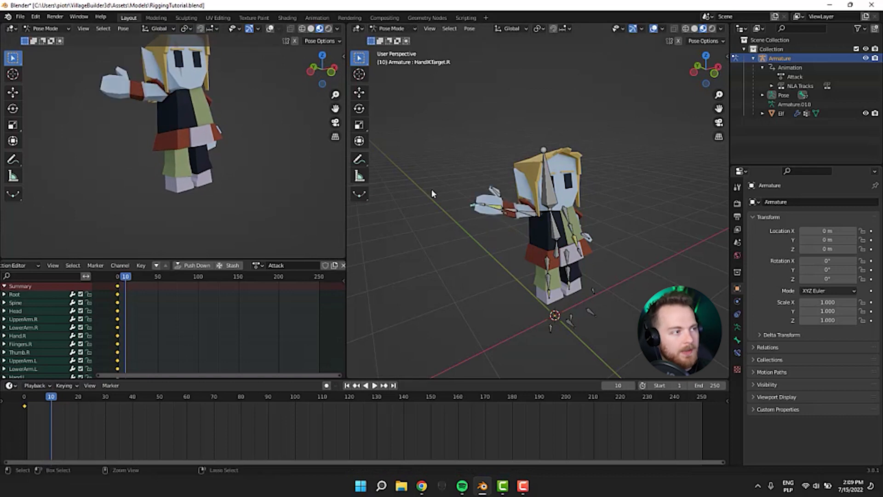
Step: Reposition and rotate the right arm's IK pole behind the character's right side to refine the elbow bend
middle_drag(470, 204, 525, 259)
key(g)
click(450, 226)
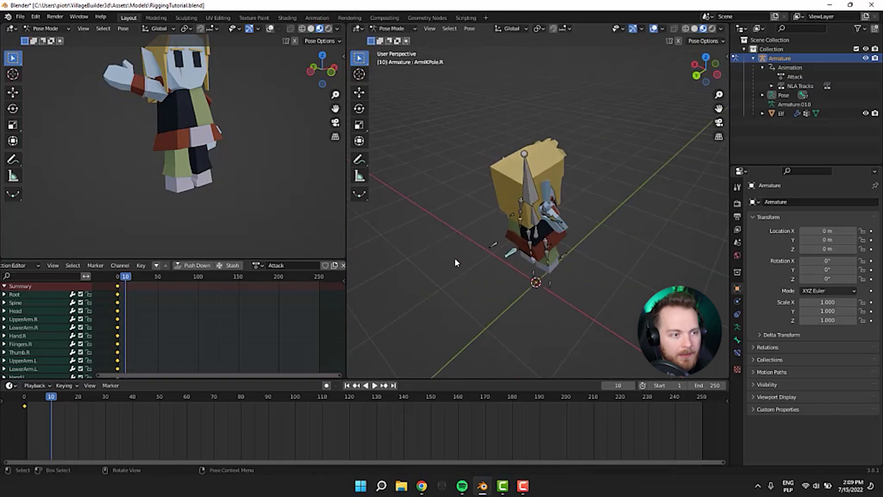
mouse_move(455, 263)
middle_down()
mouse_move(389, 207)
mouse_move(472, 239)
mouse_move(436, 229)
mouse_move(450, 246)
middle_up()
key(g)
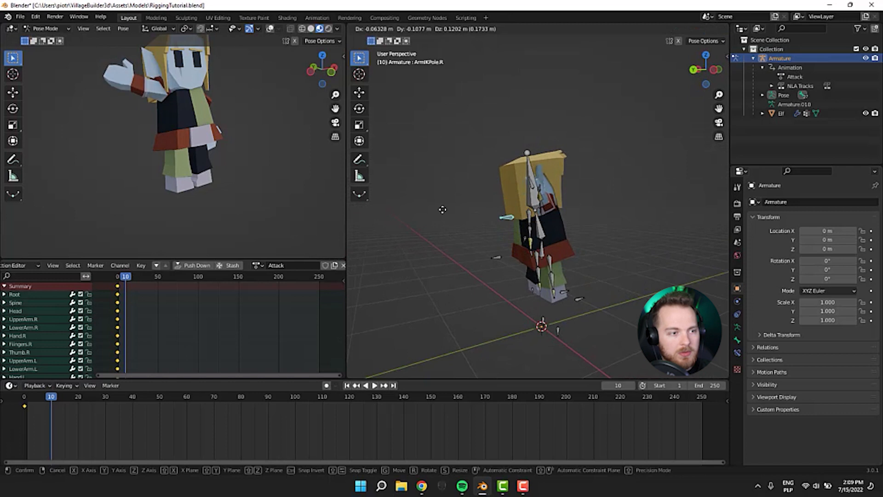
click(442, 210)
middle_drag(442, 209, 528, 270)
key(g)
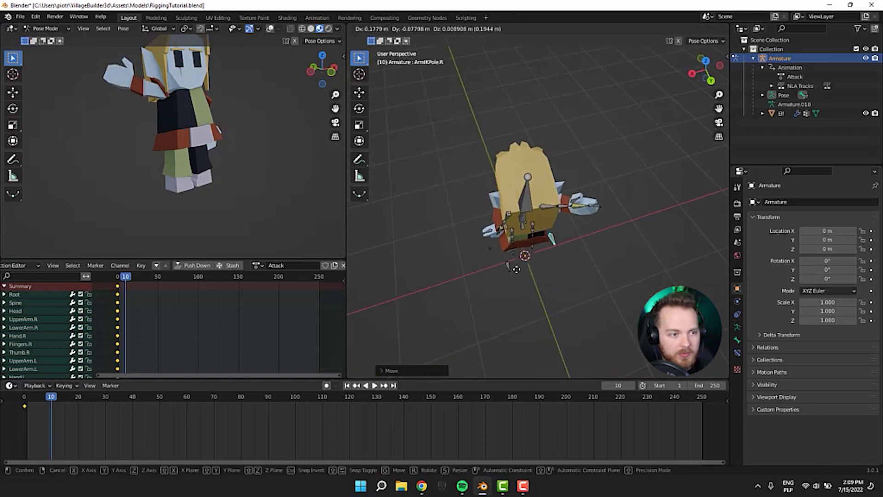
click(517, 269)
key(r)
click(536, 213)
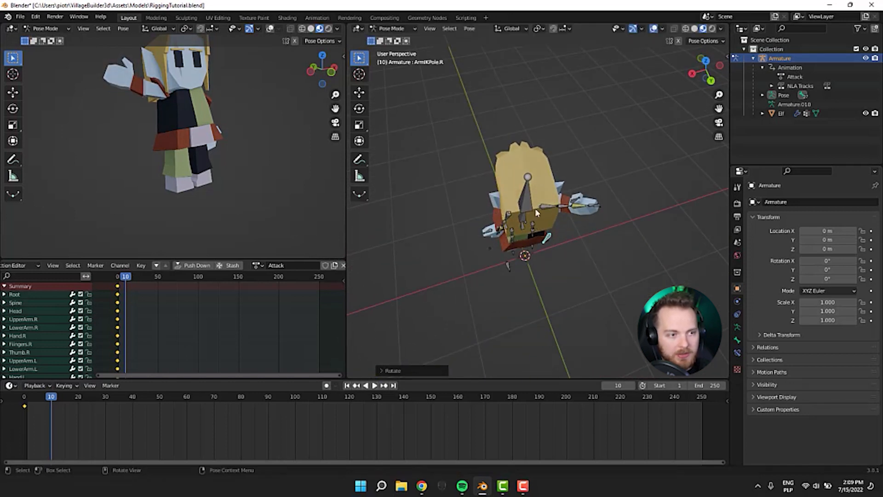
Step: Move the right hand's IK target about 0.3 m back and closer to the body
click(600, 209)
key(g)
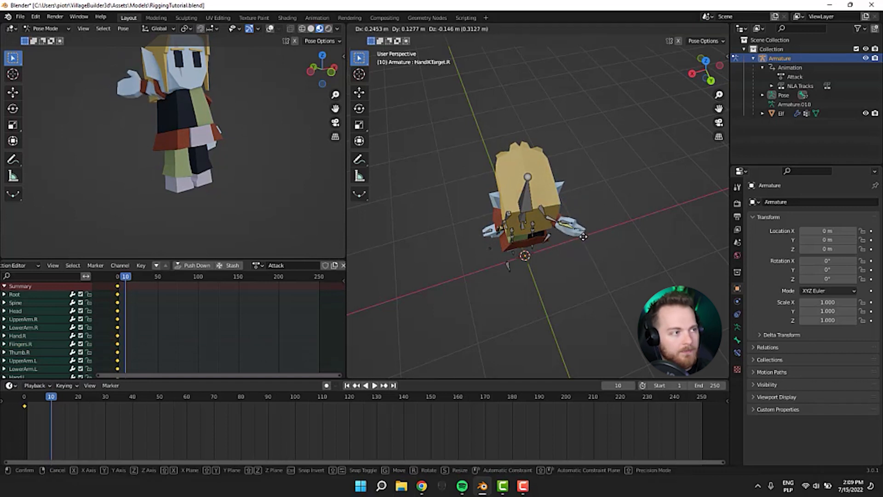
click(587, 232)
Step: Insert a Location, Rotation & Scale keyframe for all bones at frame 10 of the Attack action
mouse_move(120, 133)
middle_down()
mouse_move(203, 168)
mouse_move(232, 140)
mouse_move(299, 115)
mouse_move(151, 123)
mouse_move(119, 137)
middle_up()
middle_drag(481, 225, 649, 175)
middle_drag(612, 164, 471, 321)
key(a)
key(i)
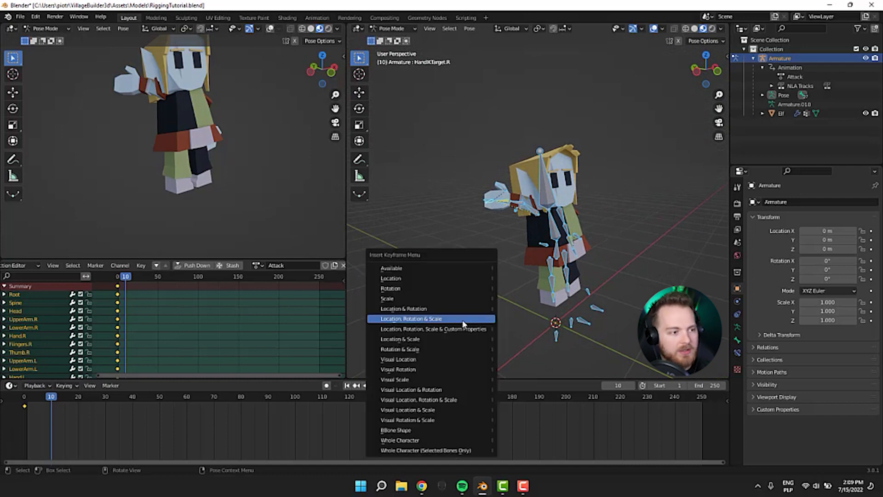
click(457, 319)
Step: Go to frame 16 and lower the Root bone along the global Z axis until the feet reach the ground and the knees bend
middle_drag(485, 276, 534, 259)
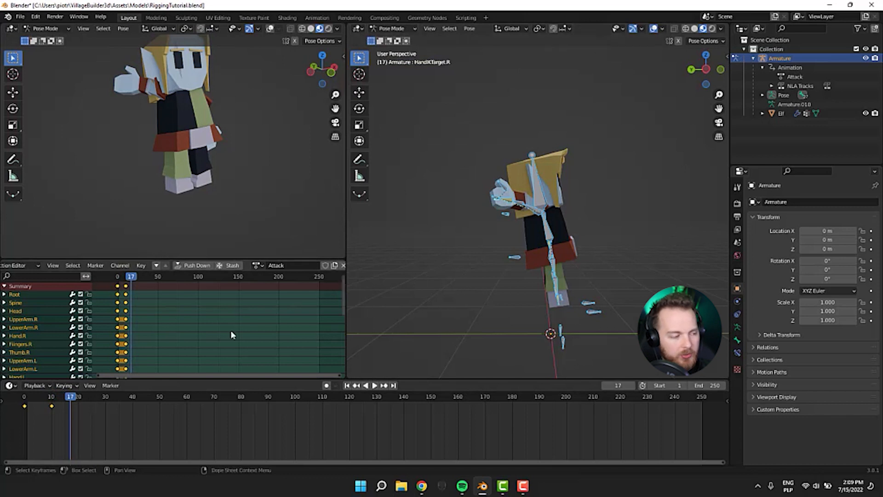
mouse_move(59, 400)
mouse_down()
mouse_move(24, 399)
mouse_move(51, 399)
mouse_up()
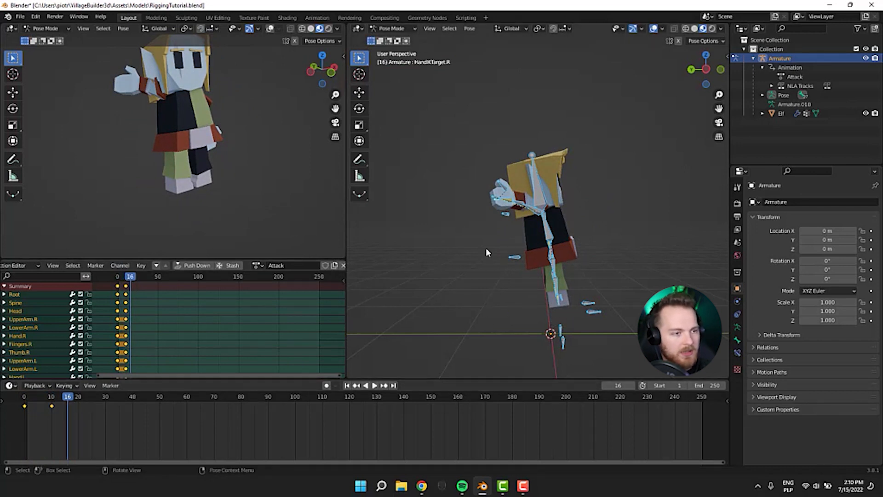
middle_drag(486, 249, 522, 234)
click(528, 244)
key(g)
key(z)
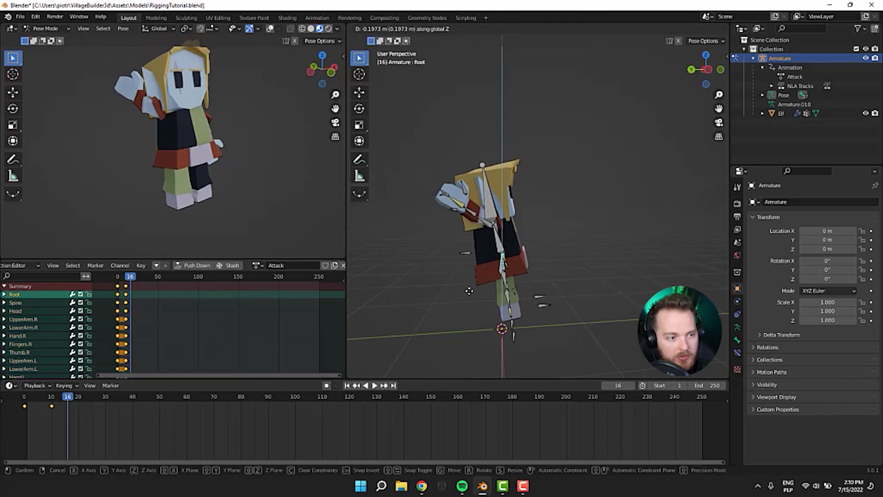
click(471, 294)
key(g)
key(z)
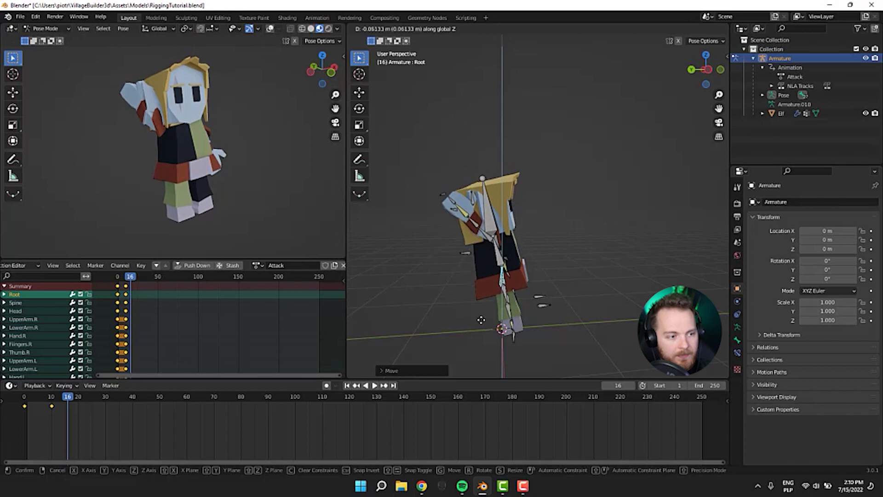
click(484, 323)
Step: Rotate the Spine bone forward from a side view to bend the torso into the strike at frame 16
mouse_move(484, 324)
middle_down()
mouse_move(443, 282)
mouse_move(485, 301)
mouse_move(478, 325)
middle_up()
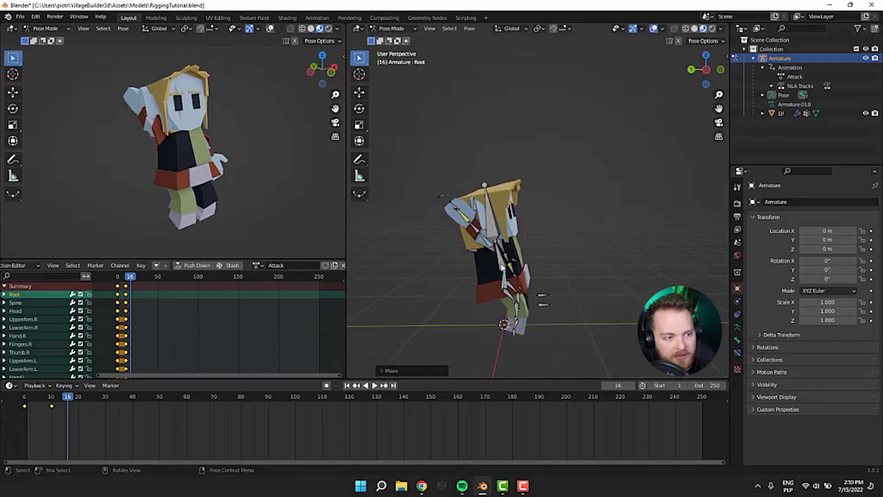
click(504, 263)
key(r)
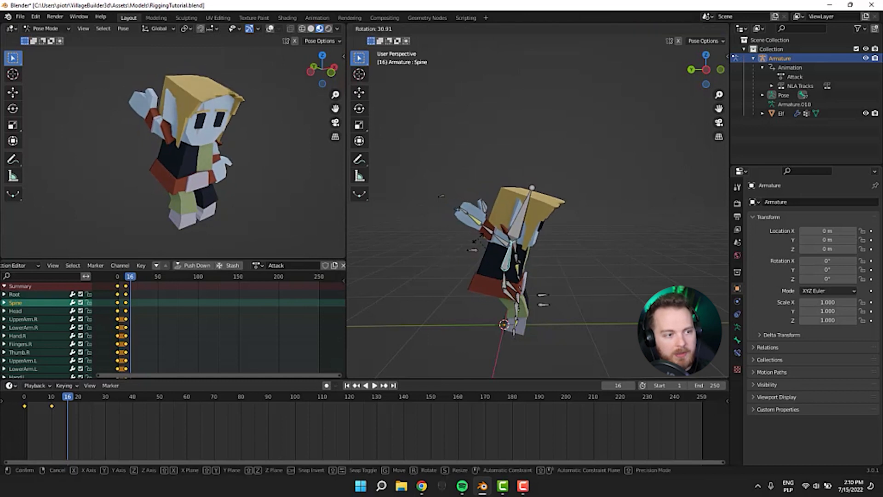
click(485, 239)
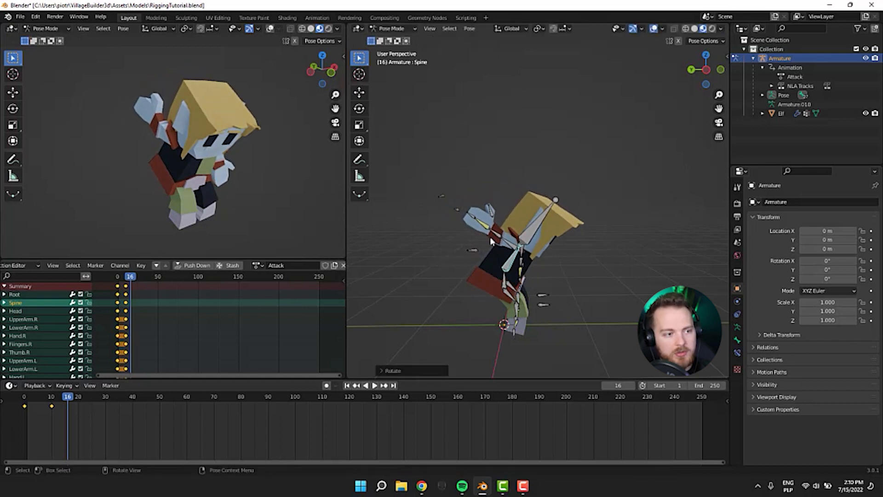
Step: Rotate the Head bone about 20° forward to tilt the head down at frame 16
click(542, 223)
key(r)
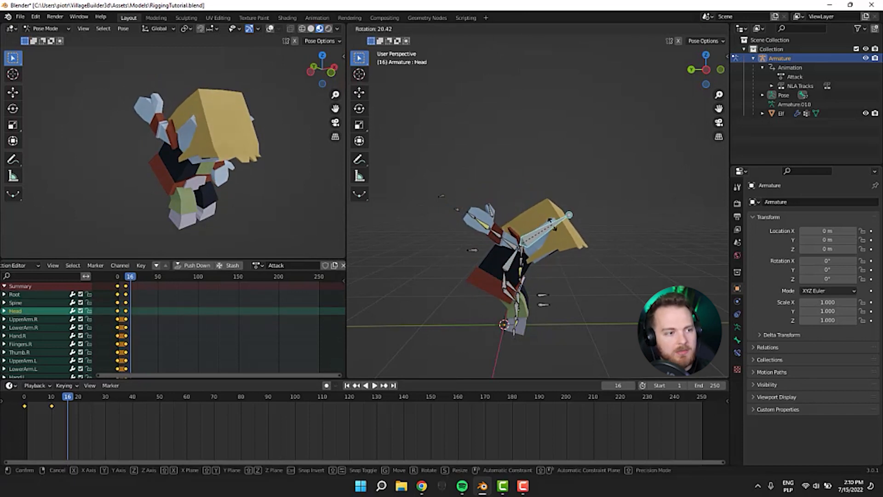
click(552, 233)
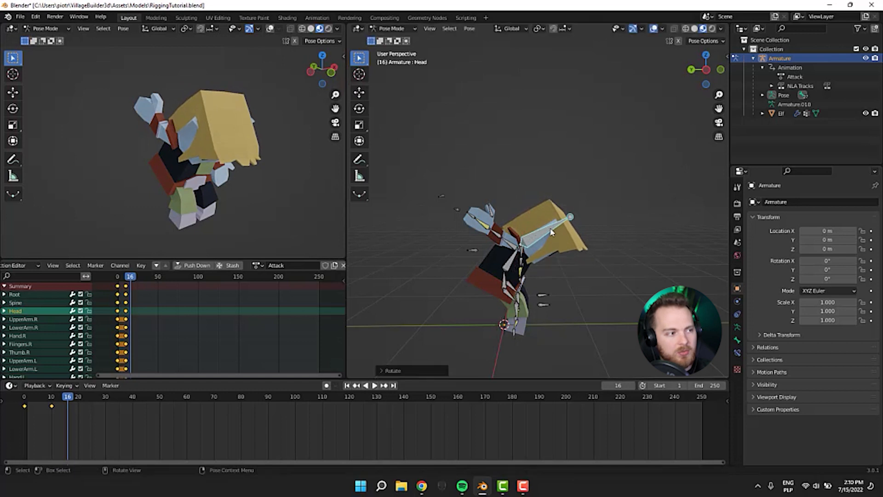
Step: Select the right hand's IK target bone
click(476, 215)
middle_drag(444, 230, 410, 214)
click(444, 225)
key(g)
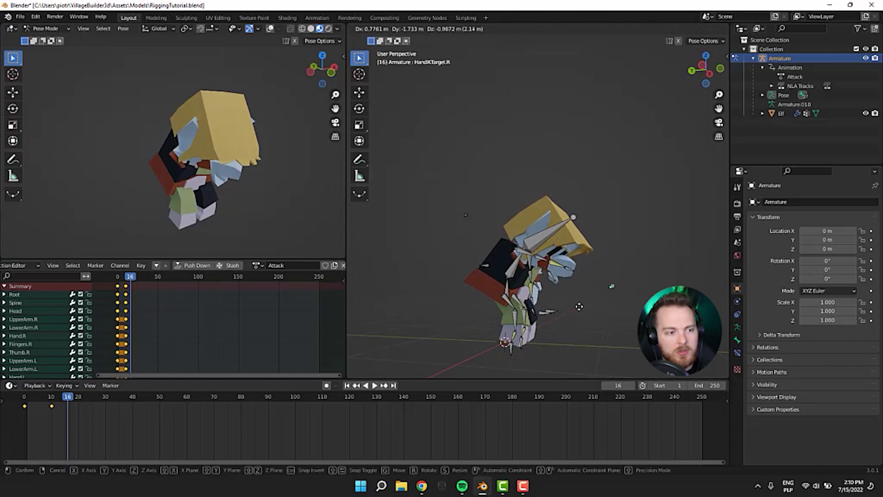
click(579, 306)
middle_drag(432, 241, 470, 252)
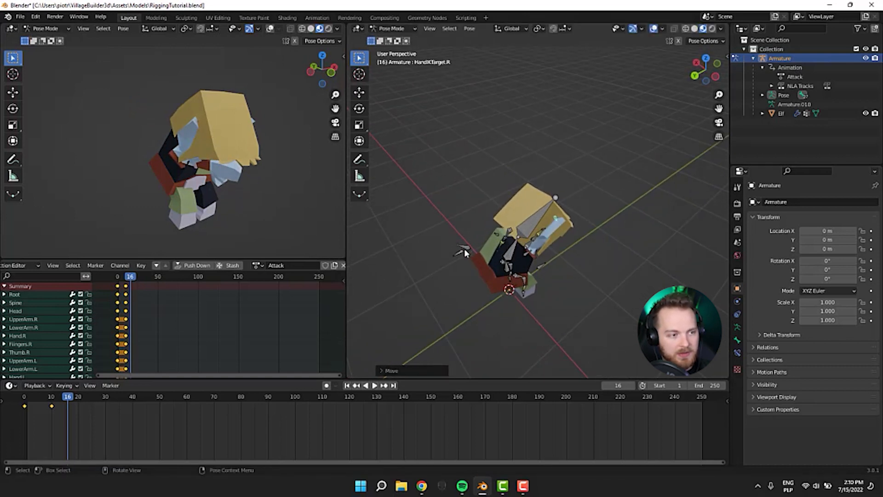
drag(465, 252, 535, 319)
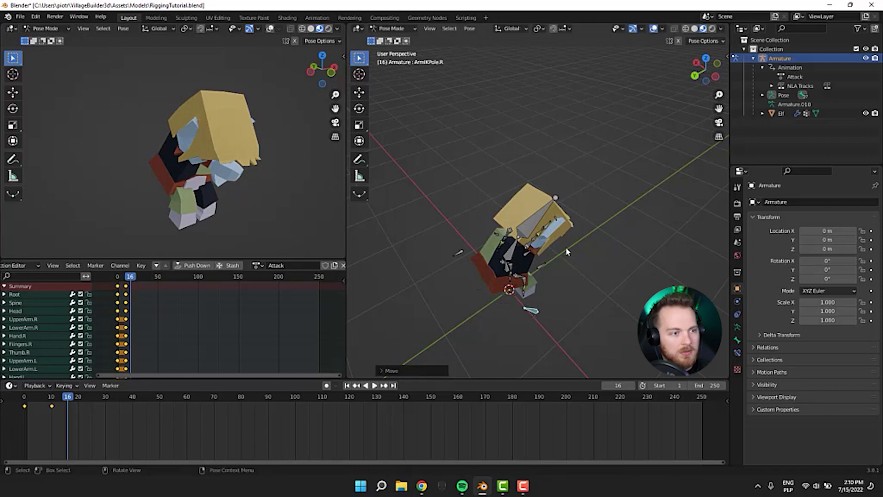
middle_drag(567, 232, 549, 240)
key(ctrl+z)
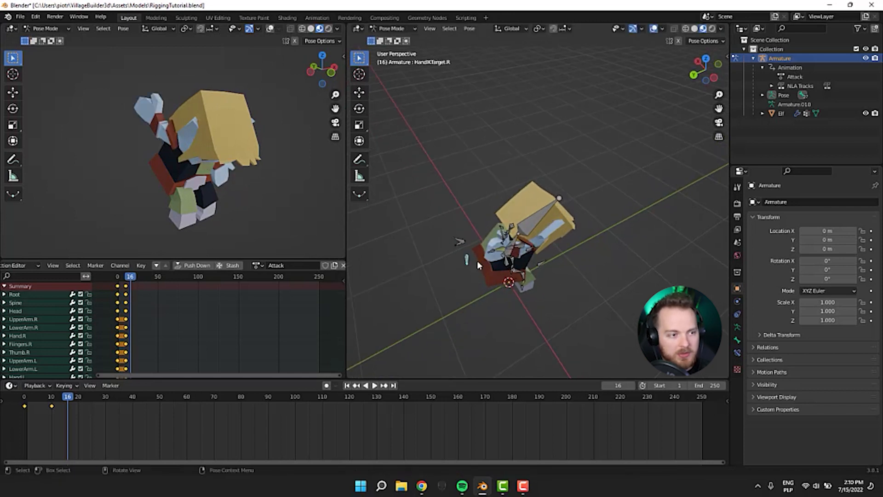
Step: Move the right hand's IK target outward from the body and down to swing the right arm low
middle_drag(465, 291, 519, 309)
key(g)
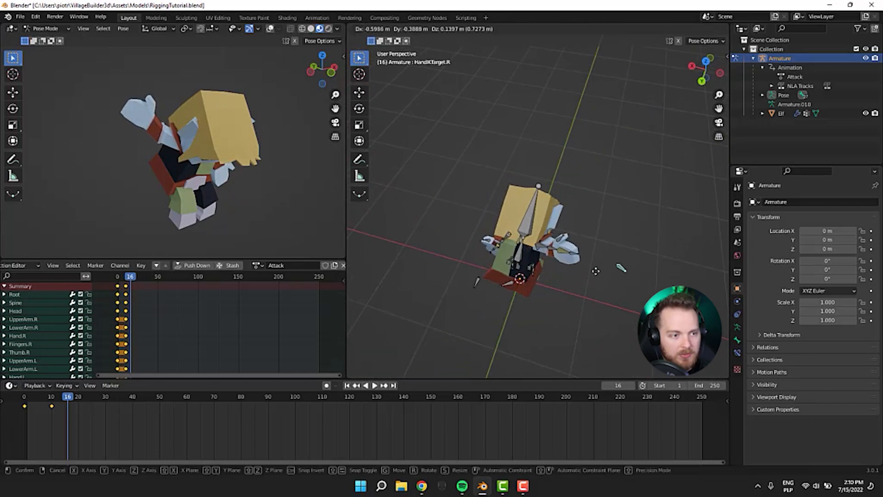
click(603, 272)
middle_drag(603, 271, 451, 222)
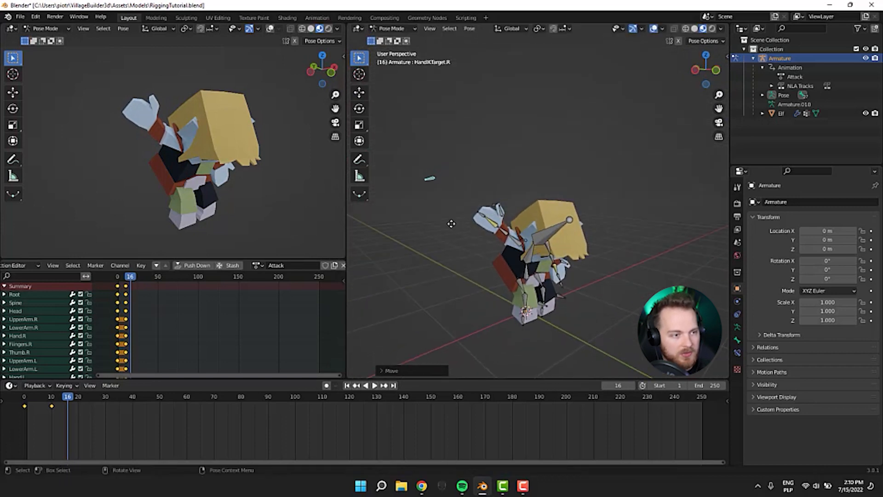
key(g)
click(495, 328)
Step: Move the right arm's IK pole from behind the character to its right side and rotate the pole
middle_drag(495, 328, 470, 238)
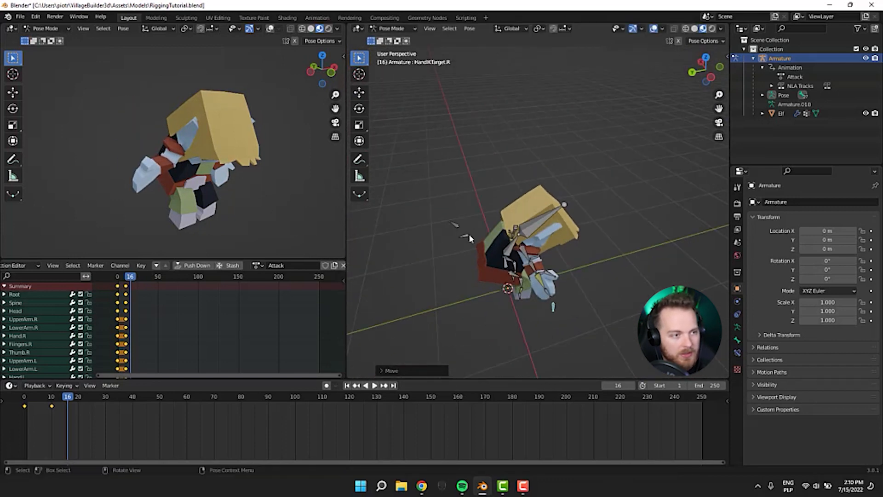
key(r)
click(469, 276)
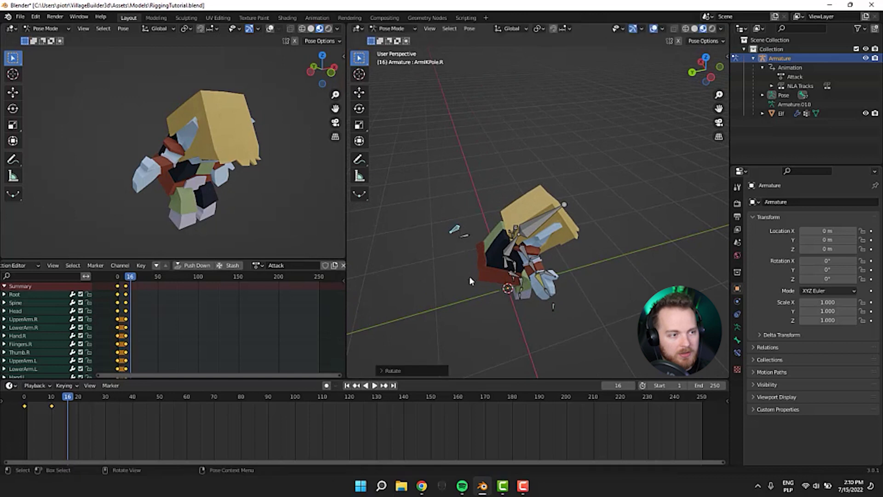
key(g)
click(525, 344)
middle_drag(424, 301, 395, 306)
key(r)
click(451, 339)
Step: Shift the right arm's IK pole farther outward and forward, checking its placement from above
middle_drag(448, 339, 408, 343)
key(g)
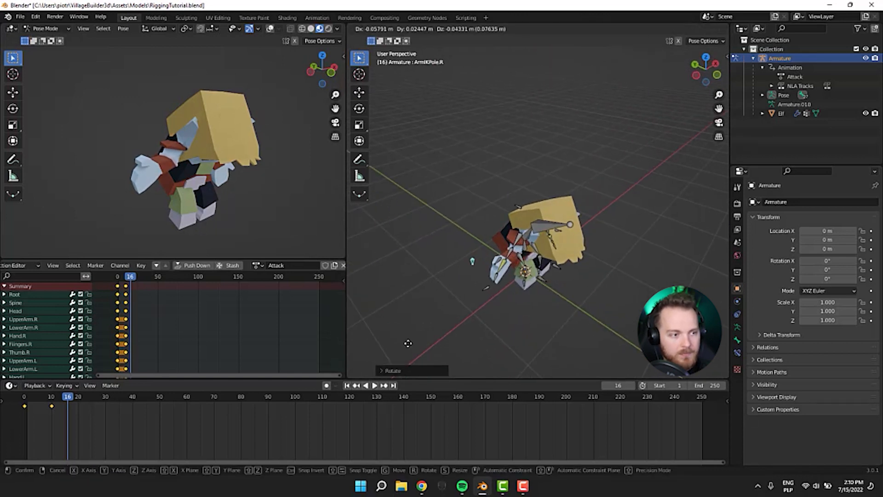
click(405, 347)
middle_drag(444, 297, 487, 186)
key(r)
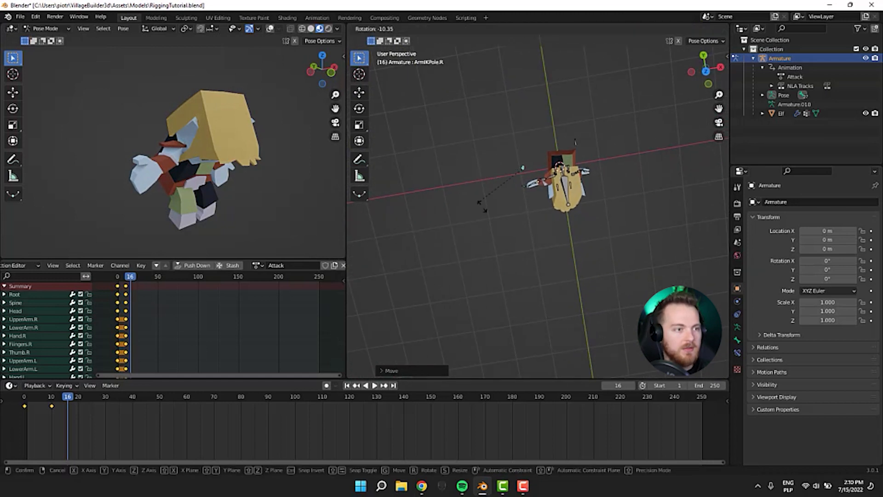
click(537, 226)
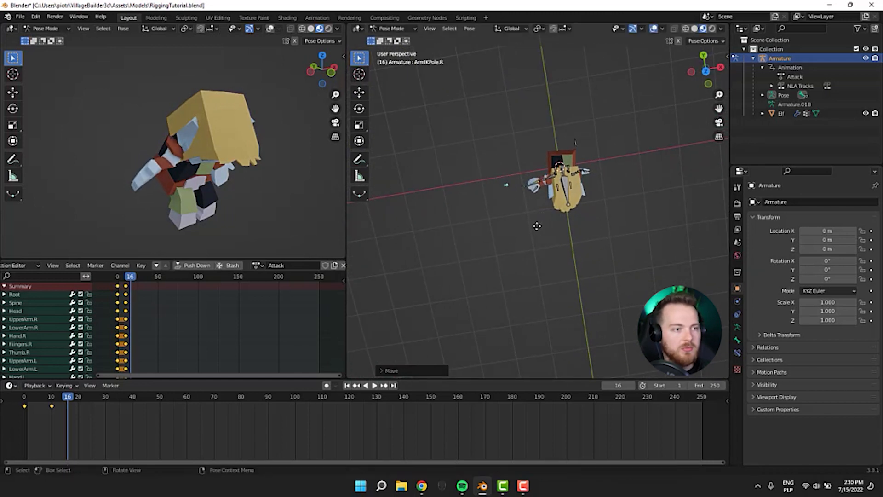
Step: Select the right hand's IK target and move it inward, forward and down so the arm crosses in front of the body
middle_drag(537, 226, 453, 341)
key(g)
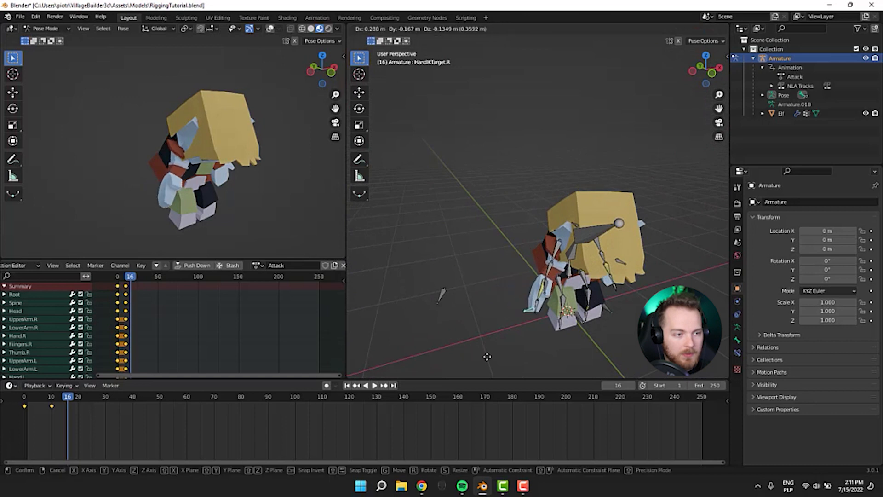
click(525, 366)
middle_drag(525, 339, 460, 331)
Step: Rotate the right hand's IK target as seen from the front and above to angle the striking hand
key(r)
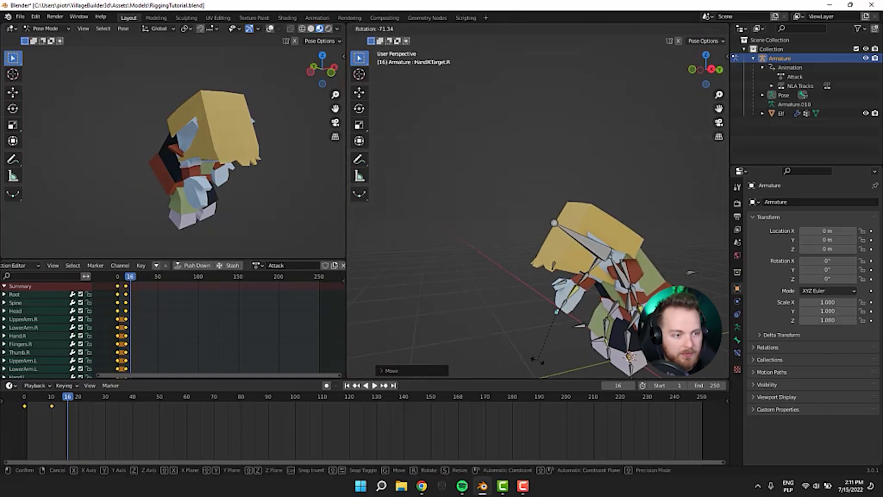
right_click(485, 285)
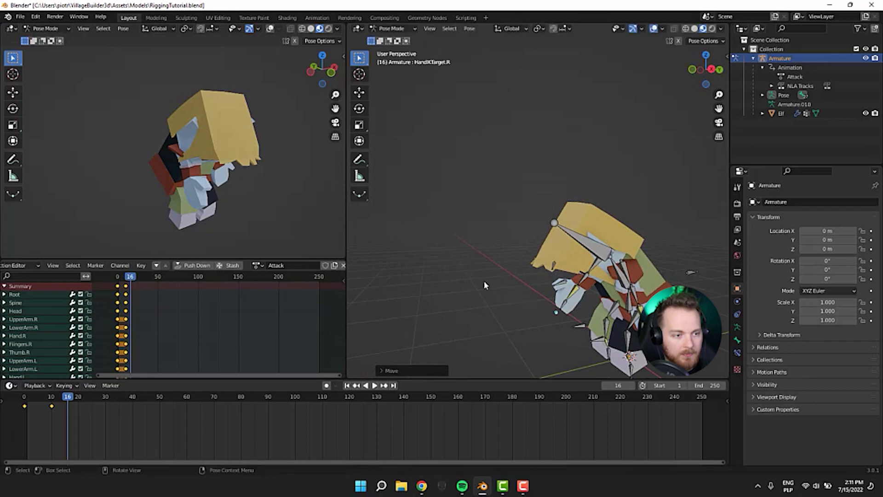
middle_drag(485, 284, 568, 317)
scroll(567, 316, up, 3)
key(r)
click(583, 363)
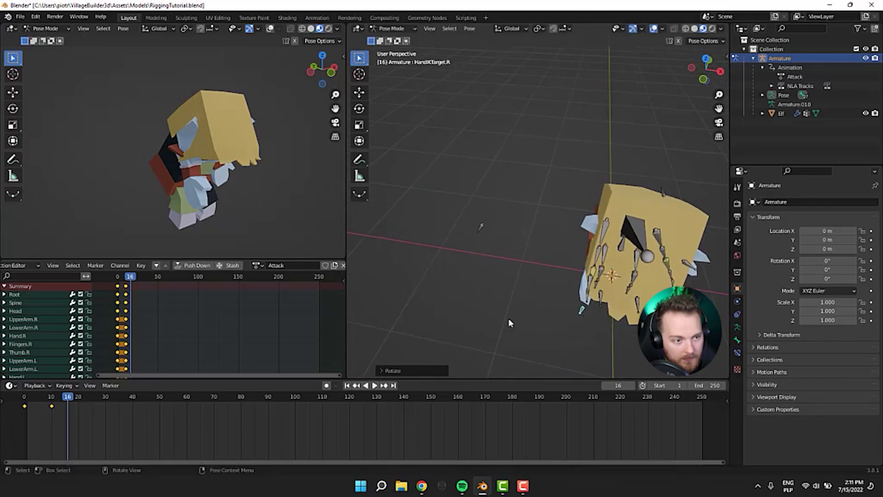
Step: Rotate the right hand's IK target from the side view and move it down and forward, away from the hand
middle_drag(583, 363, 573, 213)
key(r)
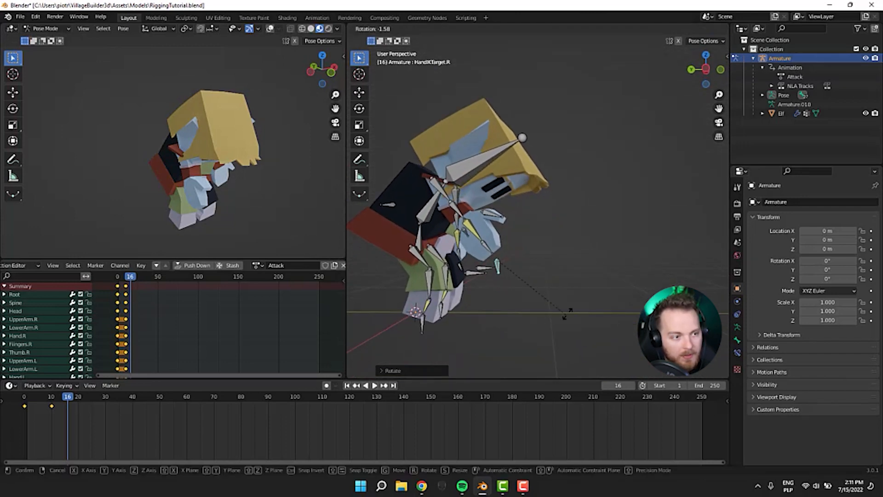
key(g)
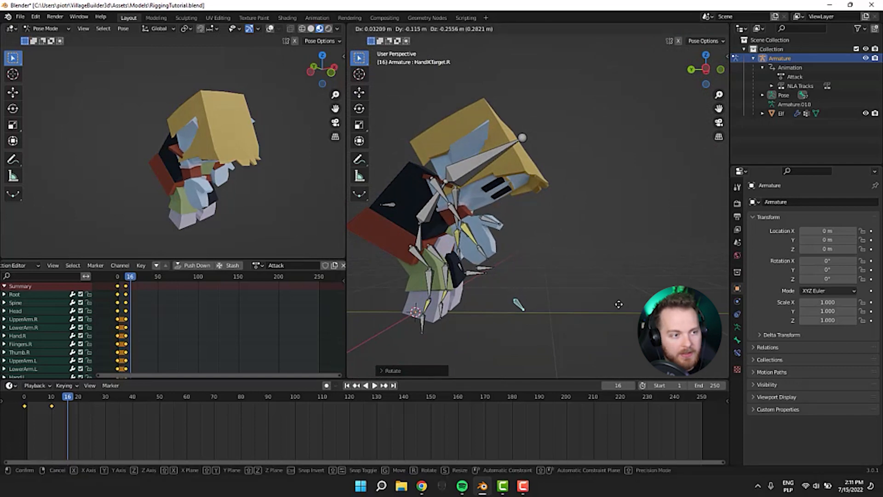
click(611, 316)
Step: Insert Location, Rotation & Scale keyframes for all bones at frame 16 to store the strike pose
middle_drag(598, 299, 566, 287)
scroll(584, 284, down, 5)
key(a)
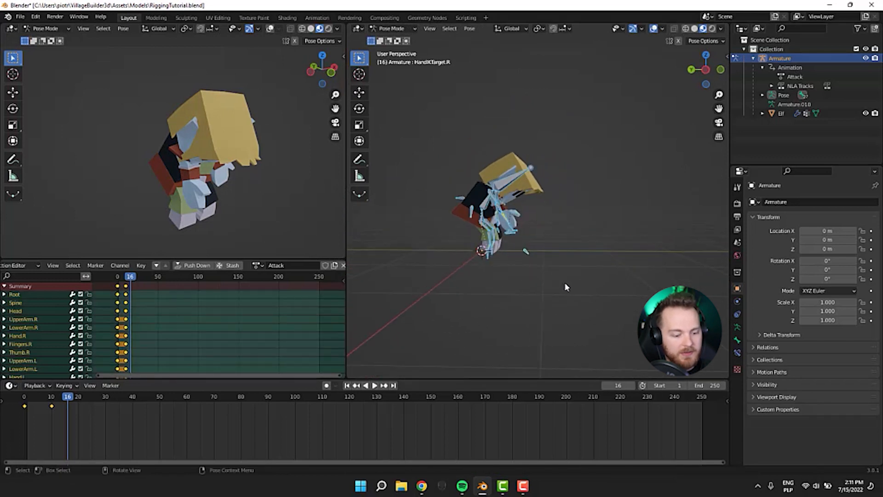
key(i)
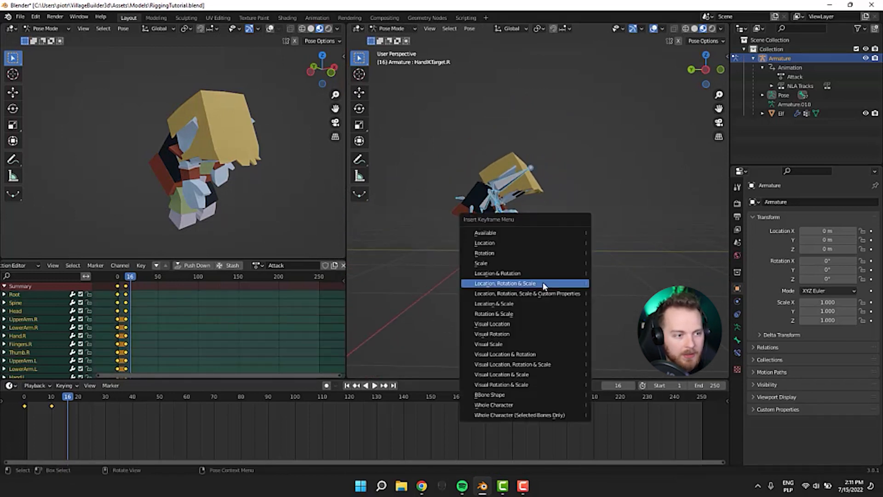
click(543, 283)
Step: Play and scrub the Attack animation to examine the swing, stopping at frame 13 between the wind-up and the strike
click(66, 398)
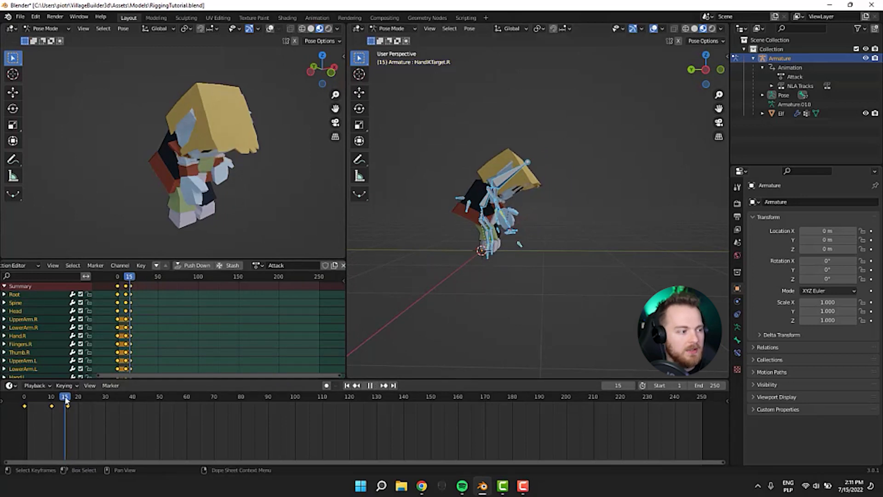
drag(65, 400, 27, 404)
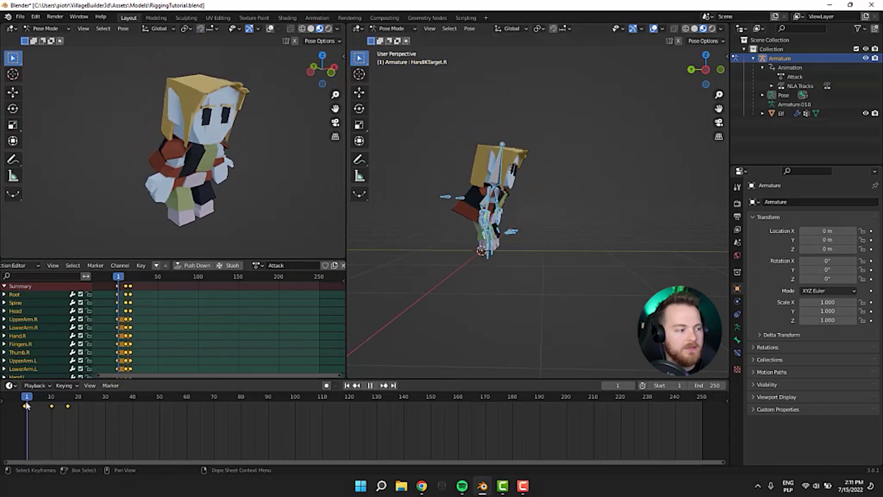
key(space)
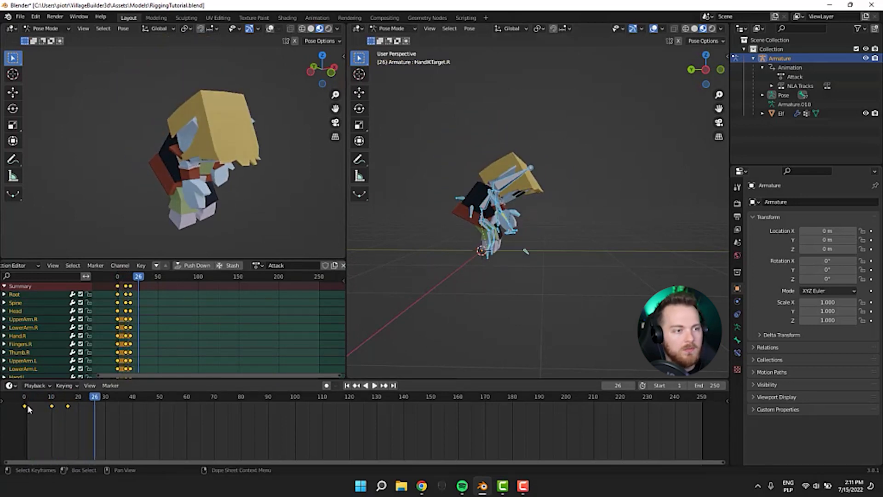
drag(95, 400, 60, 407)
key(space)
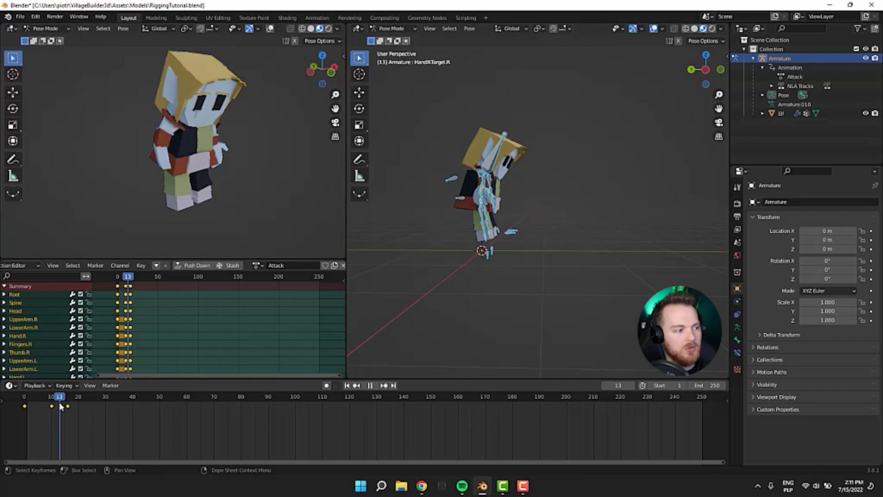
middle_drag(481, 282, 445, 288)
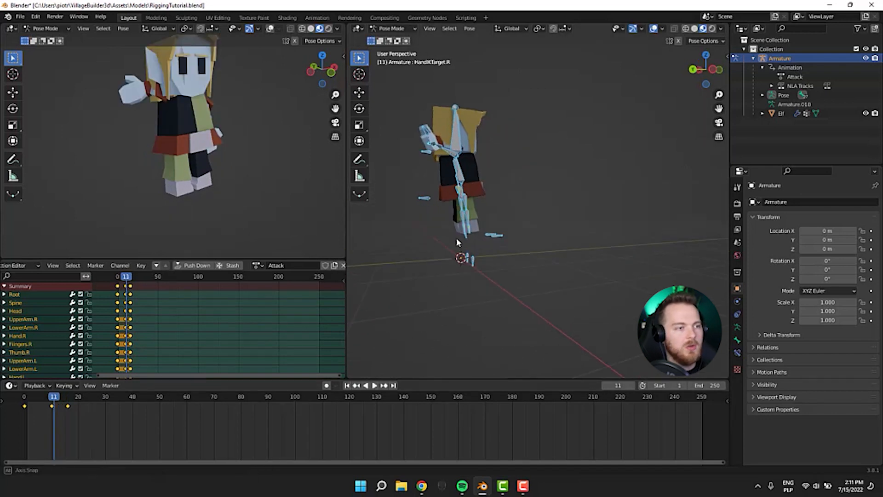
middle_drag(457, 240, 436, 236)
middle_drag(420, 187, 482, 248)
scroll(209, 166, up, 2)
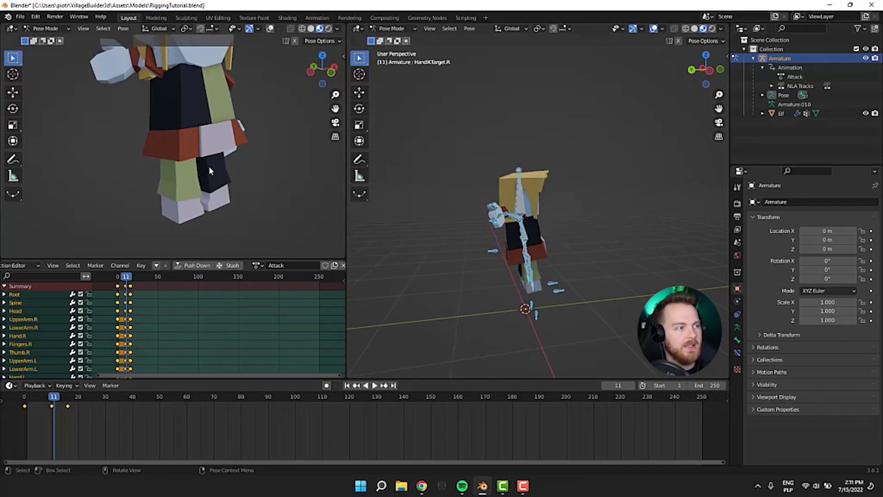
scroll(153, 156, down, 5)
key(space)
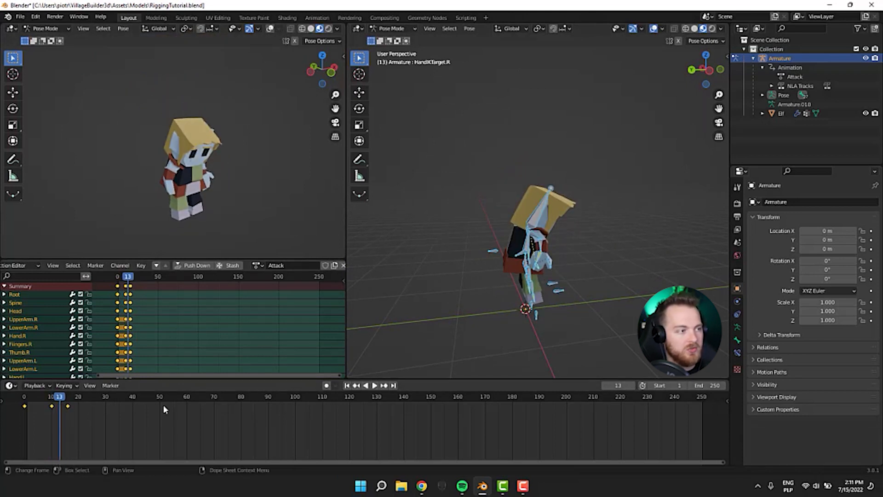
Step: Reposition and rotate the right arm's IK pole beside the character at frame 13
middle_drag(552, 312, 436, 265)
click(502, 226)
key(r)
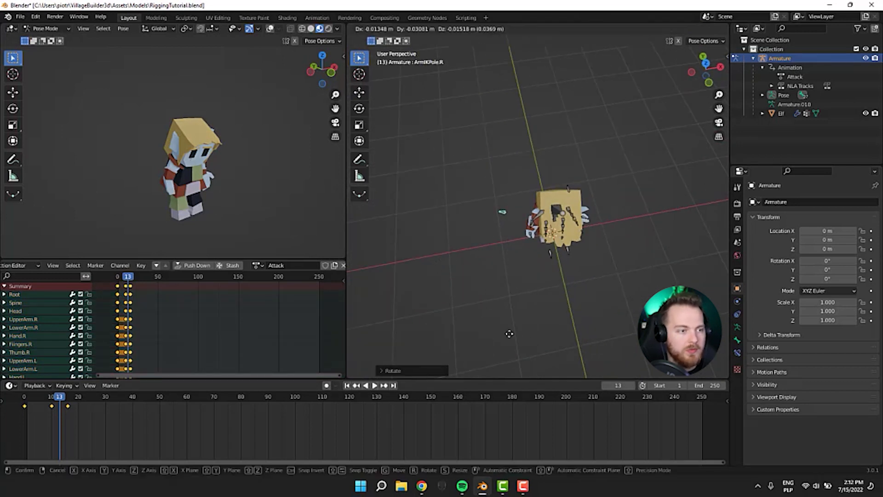
click(463, 270)
middle_drag(462, 269, 437, 99)
key(r)
click(514, 134)
Step: Select the right hand's IK target at frame 13 and move it forward in front of the body
middle_drag(514, 134, 583, 360)
scroll(582, 276, up, 3)
click(497, 321)
middle_drag(580, 305, 544, 304)
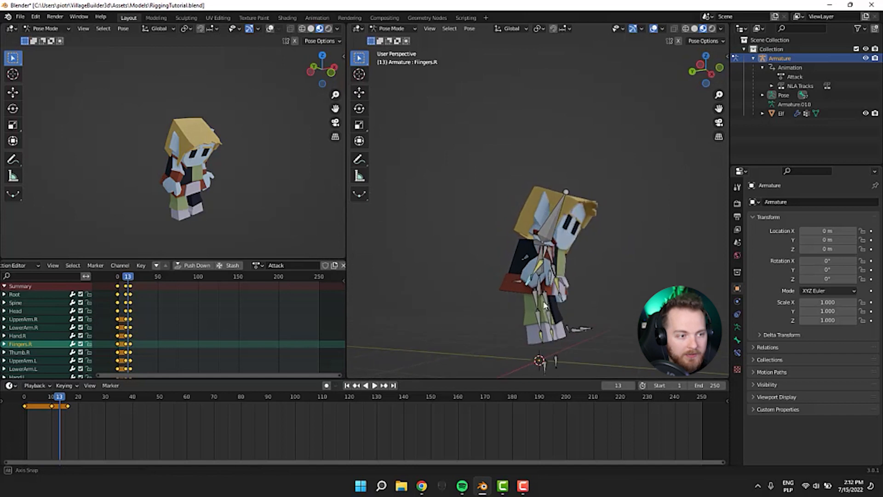
scroll(516, 316, up, 3)
click(528, 348)
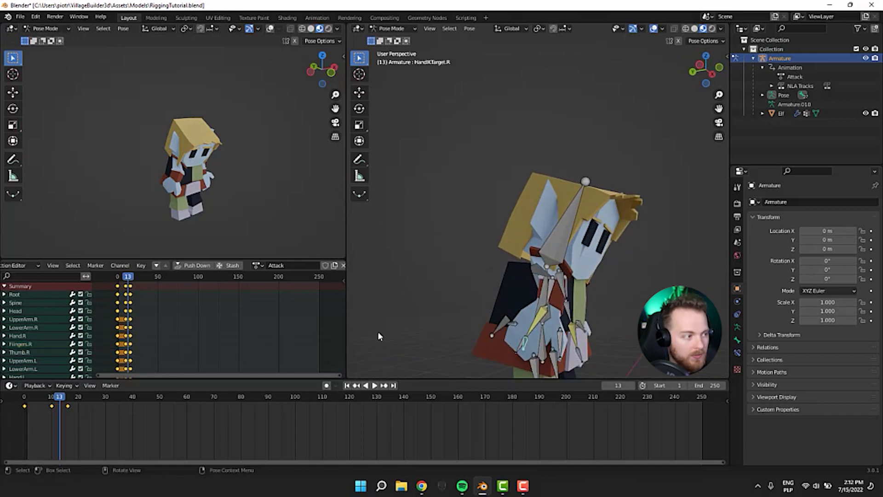
scroll(138, 298, down, 2)
scroll(42, 331, down, 10)
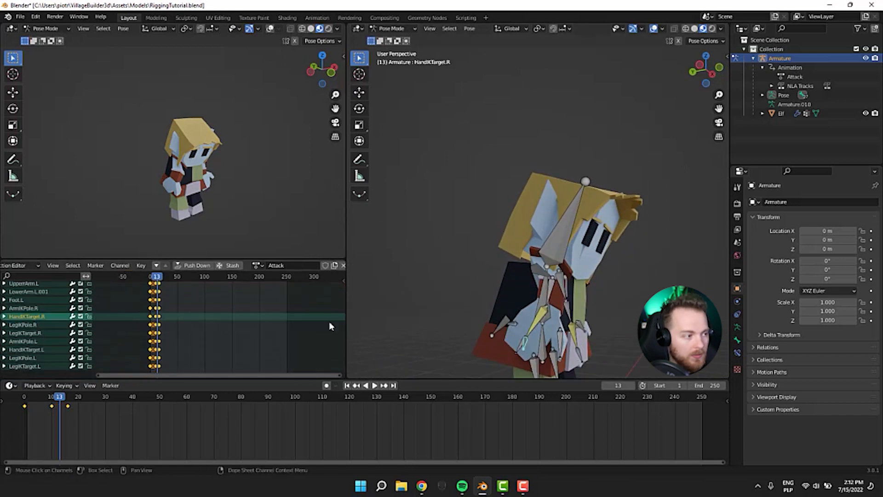
scroll(459, 315, down, 3)
middle_drag(459, 314, 470, 350)
key(g)
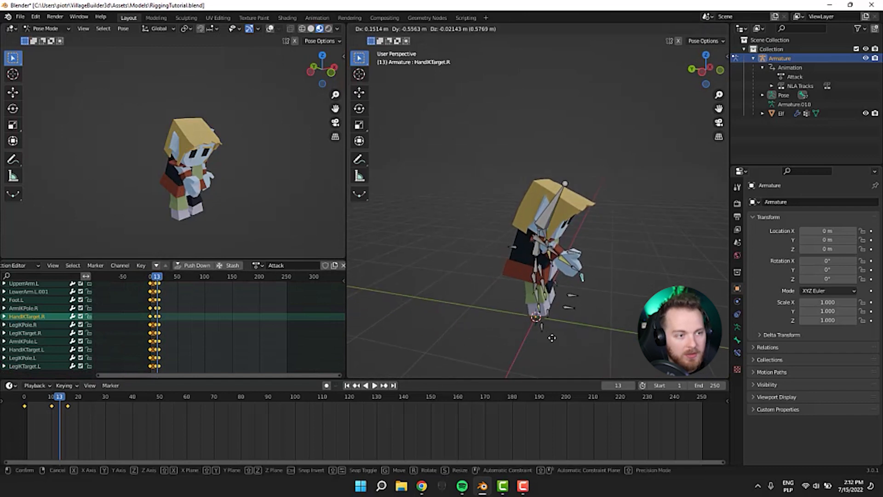
click(556, 308)
Step: Move the right hand's IK target vertically to head height and shift it outward about 0.5 m along the X axis
middle_drag(556, 307, 534, 286)
key(g)
key(z)
click(559, 286)
key(g)
key(x)
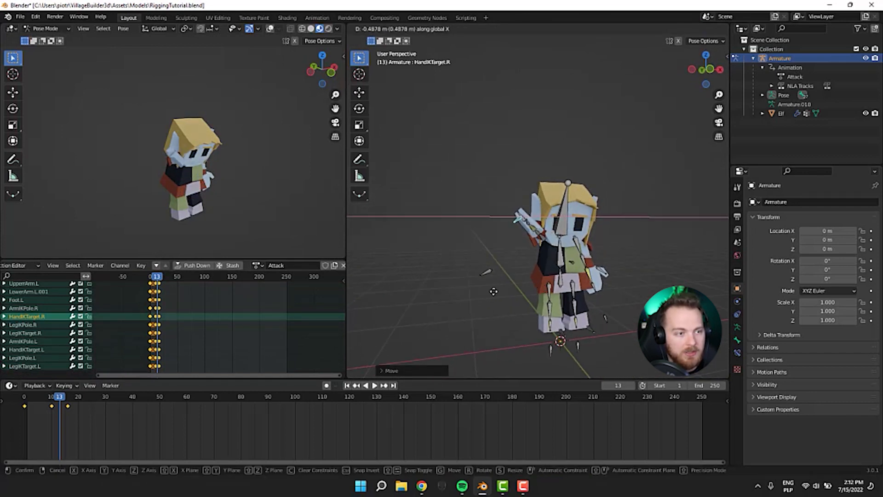
click(496, 290)
Step: Move the right arm's IK pole along the Z axis to adjust the elbow at frame 13
middle_drag(449, 242, 561, 254)
click(486, 288)
key(g)
key(z)
click(459, 249)
Step: Keyframe the right arm's IK pole and the right hand's IK target together at frame 13
click(593, 227)
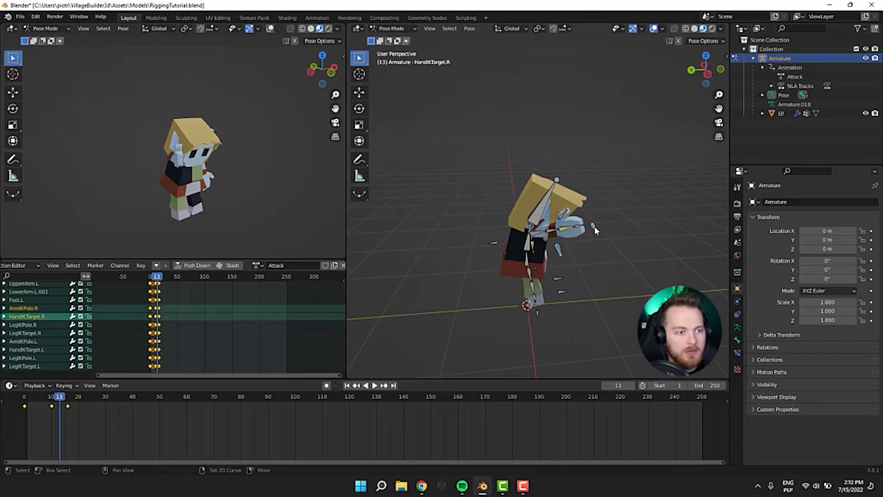
middle_drag(595, 226, 581, 259)
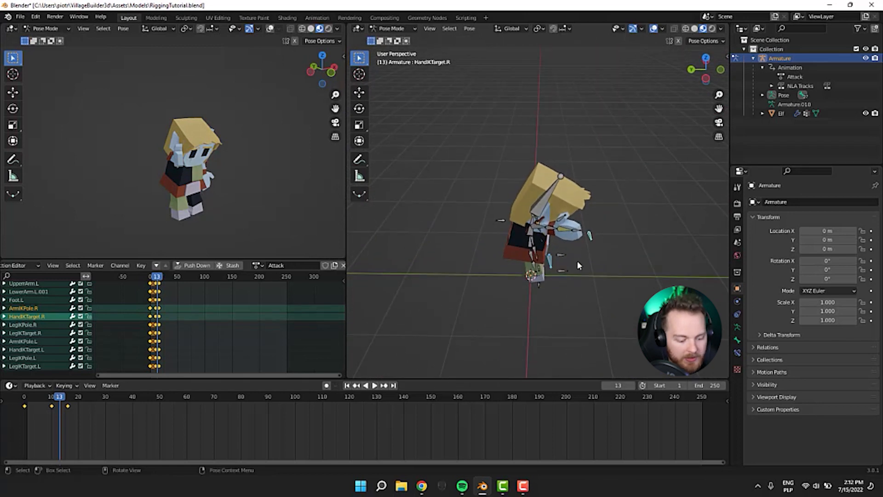
key(i)
click(482, 319)
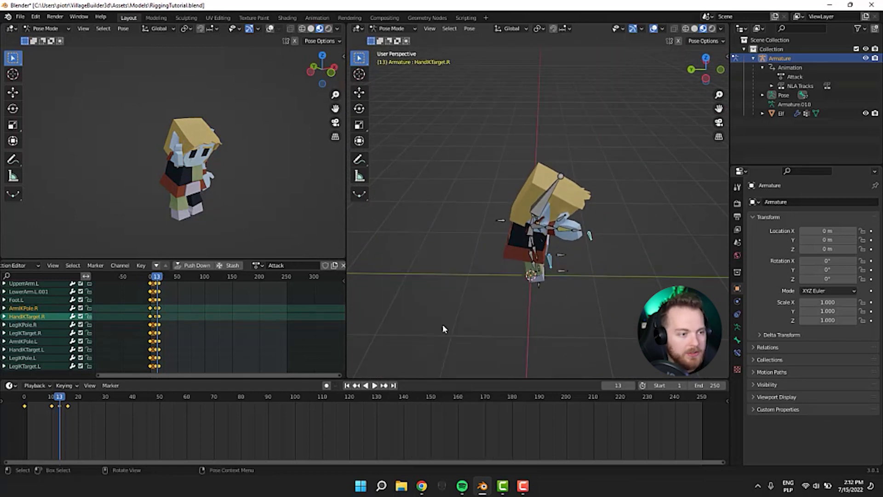
Step: Play and scrub the Attack animation from frame 0, examining the right arm's swing from the front and the side
key(space)
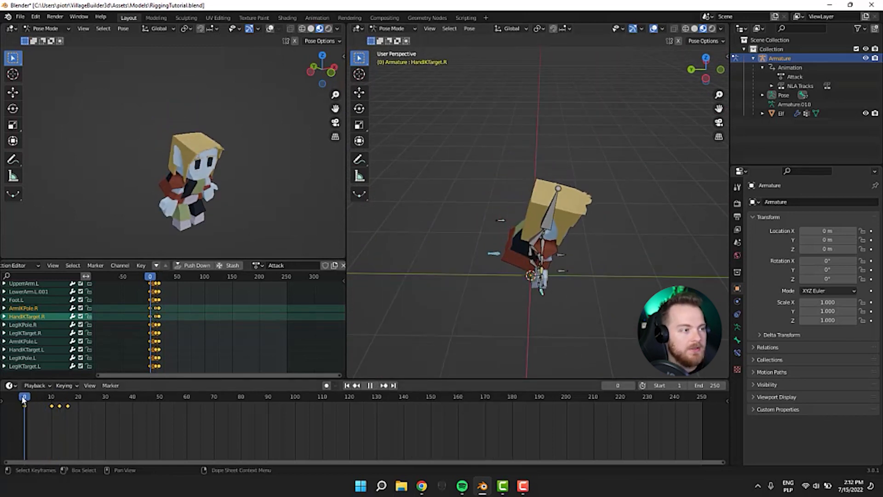
drag(44, 398, 23, 391)
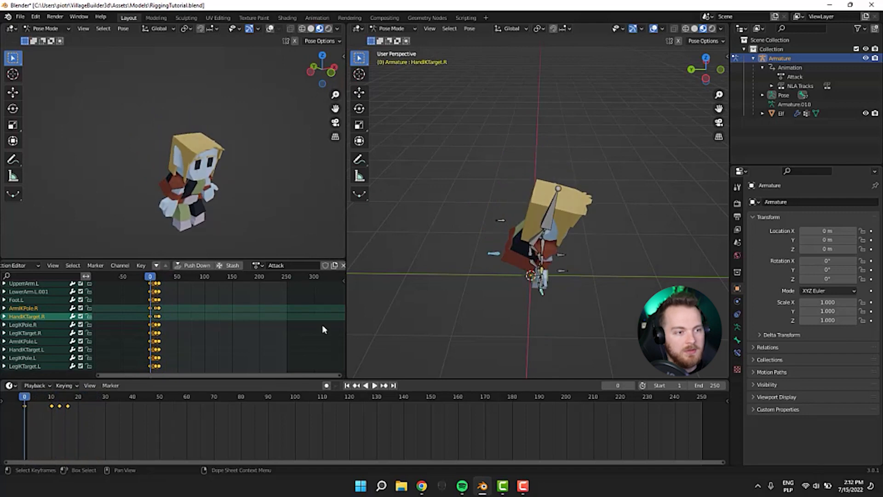
middle_drag(359, 299, 411, 239)
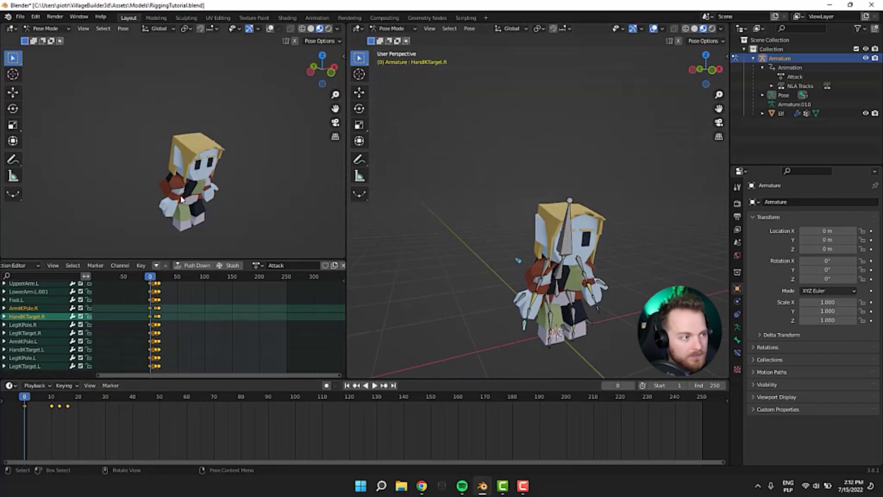
middle_drag(181, 199, 114, 191)
scroll(114, 192, up, 5)
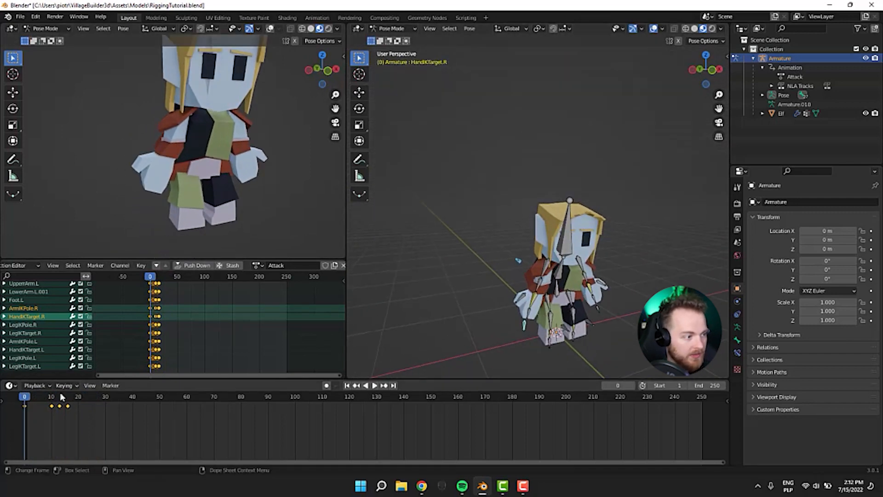
key(space)
scroll(75, 175, down, 4)
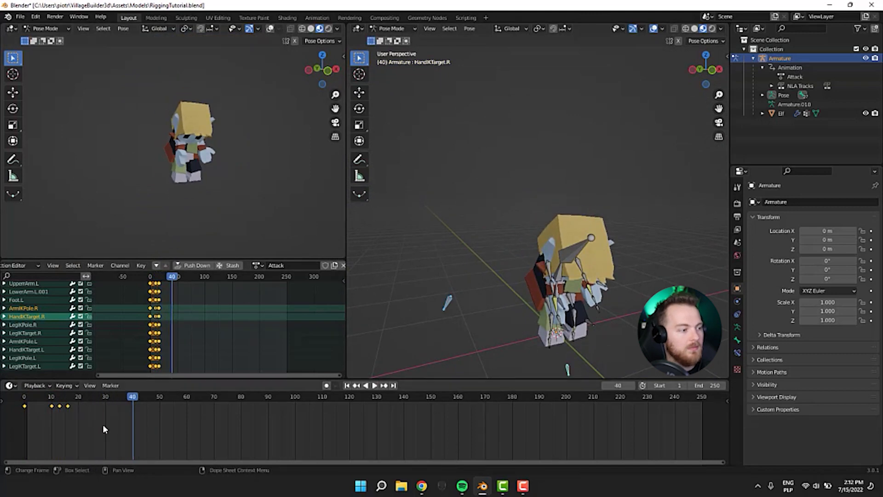
mouse_move(24, 405)
mouse_down()
mouse_move(72, 408)
mouse_move(26, 407)
mouse_up()
middle_drag(123, 199, 123, 200)
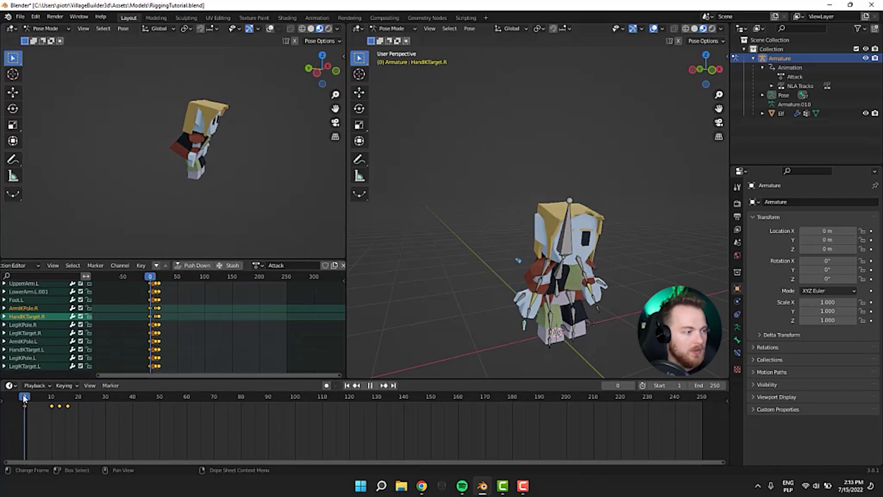
drag(59, 400, 26, 415)
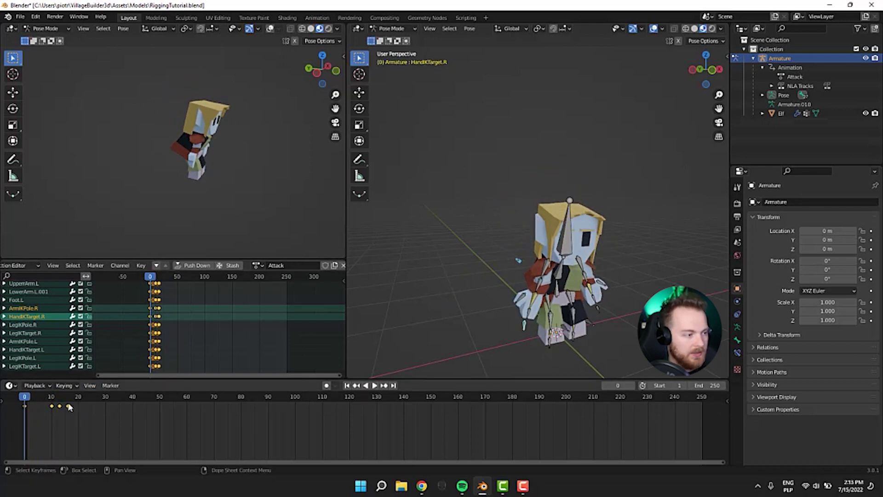
key(space)
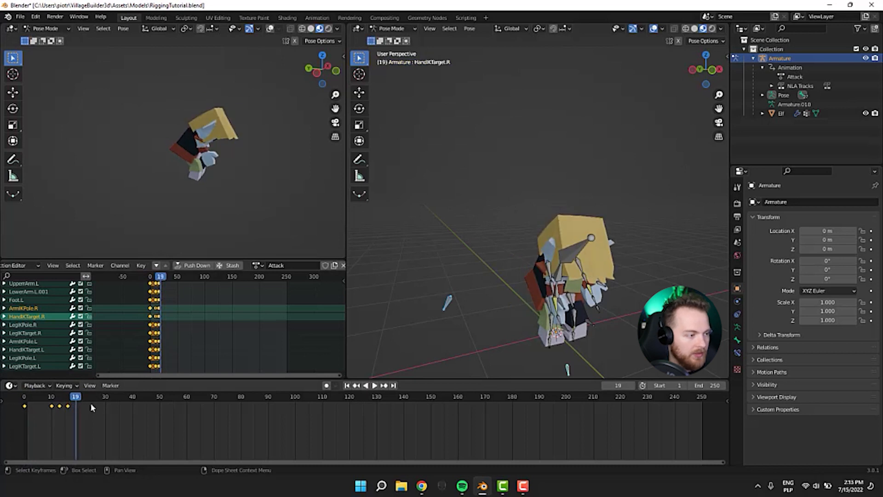
Step: Copy the frame 0 keyframes of the right arm's IK pole and hand target and paste them at frame 19
click(25, 399)
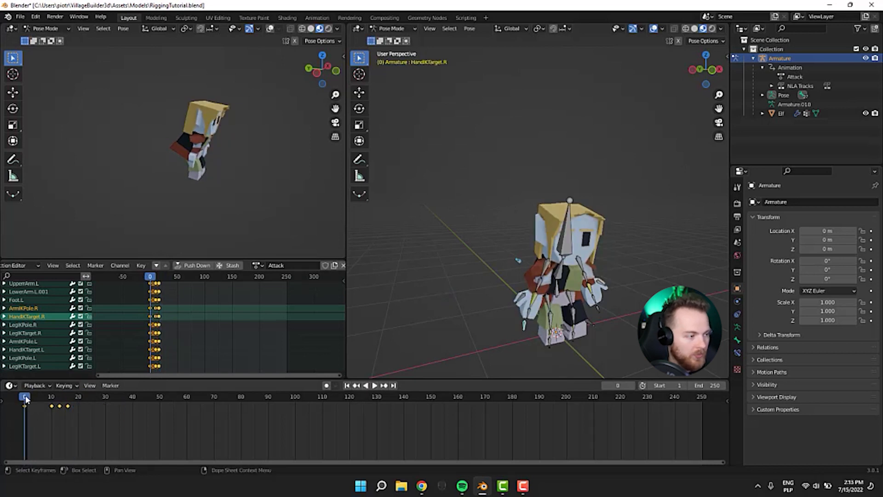
drag(9, 404, 10, 403)
key(space)
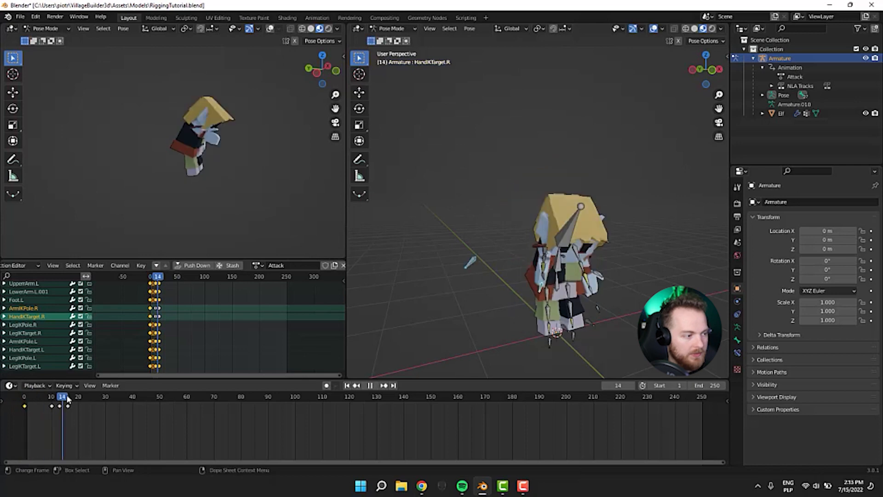
key(space)
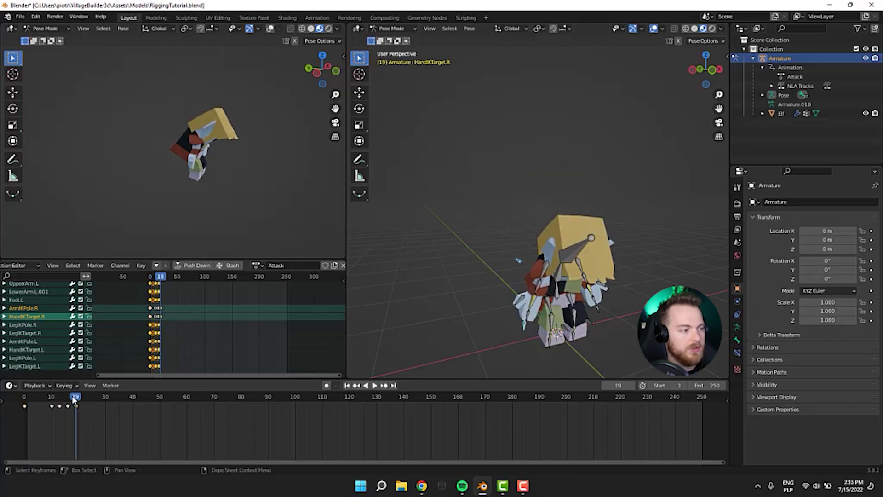
Step: Play the Attack animation from frame 0 and check the character's pose around frame 19
drag(74, 398, 26, 410)
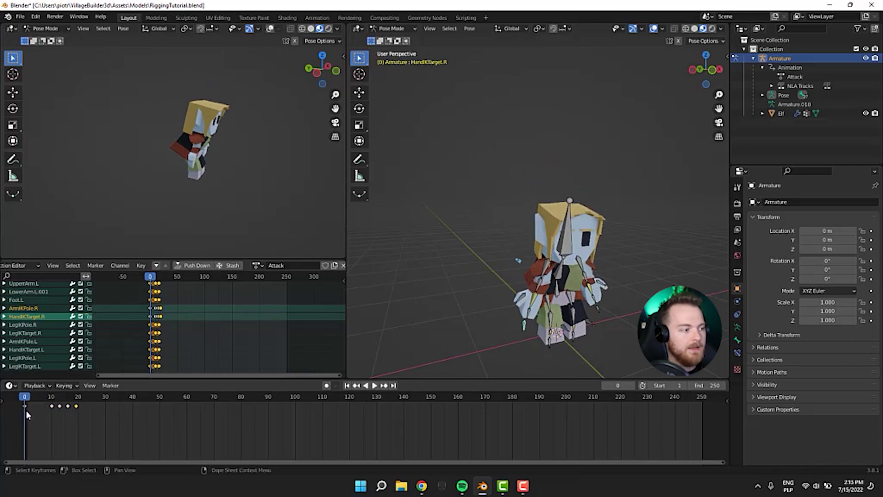
key(space)
key(space)
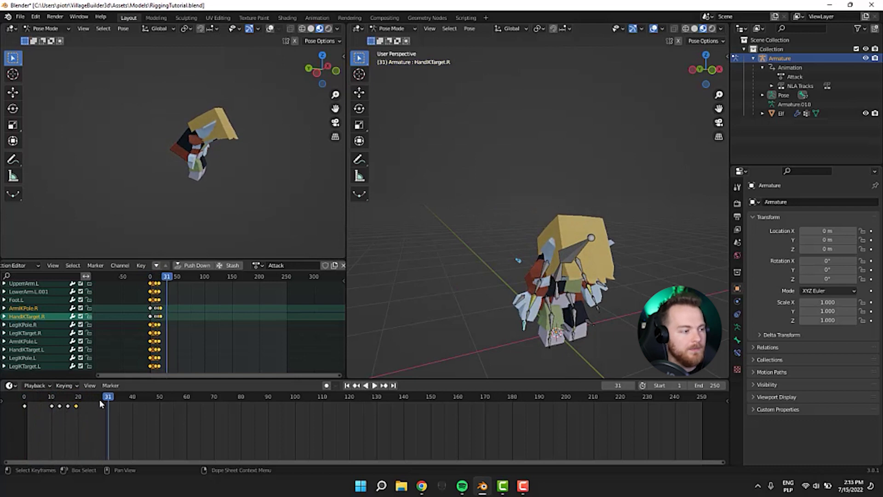
drag(101, 404, 78, 414)
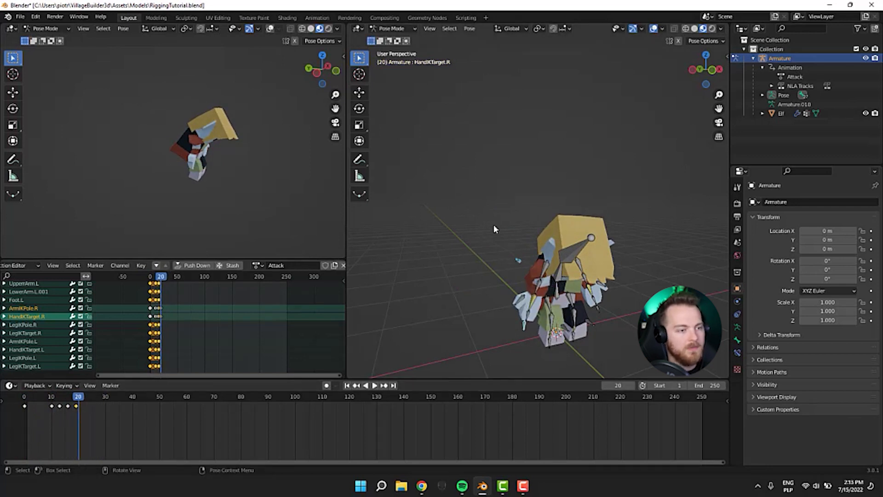
mouse_move(495, 229)
middle_down()
mouse_move(479, 187)
mouse_move(483, 237)
middle_up()
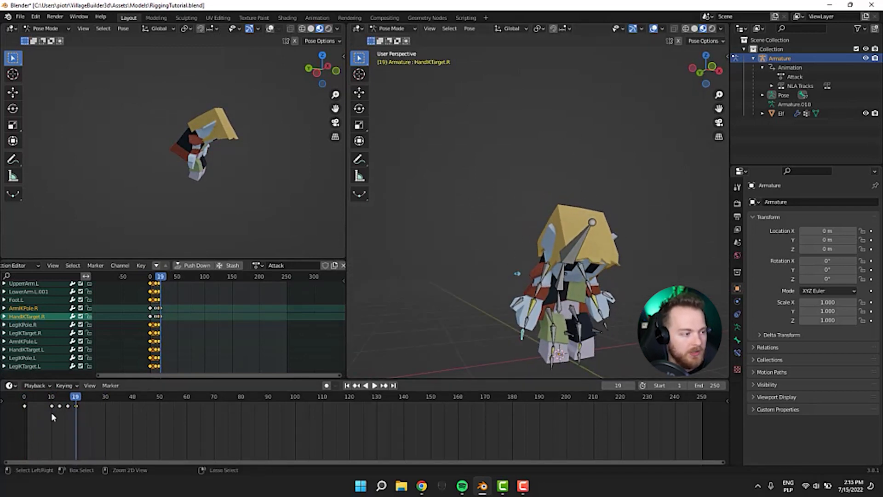
Step: Undo the right-arm keyframe paste, select all bones, and paste the whole frame 0 pose at frame 19 instead
key(ctrl+z)
middle_drag(453, 335, 467, 321)
scroll(467, 321, down, 2)
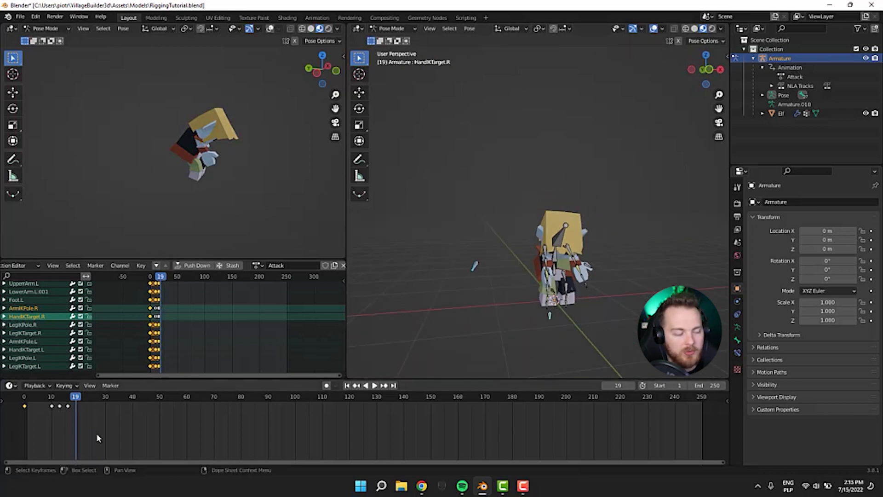
middle_drag(548, 275, 587, 288)
key(a)
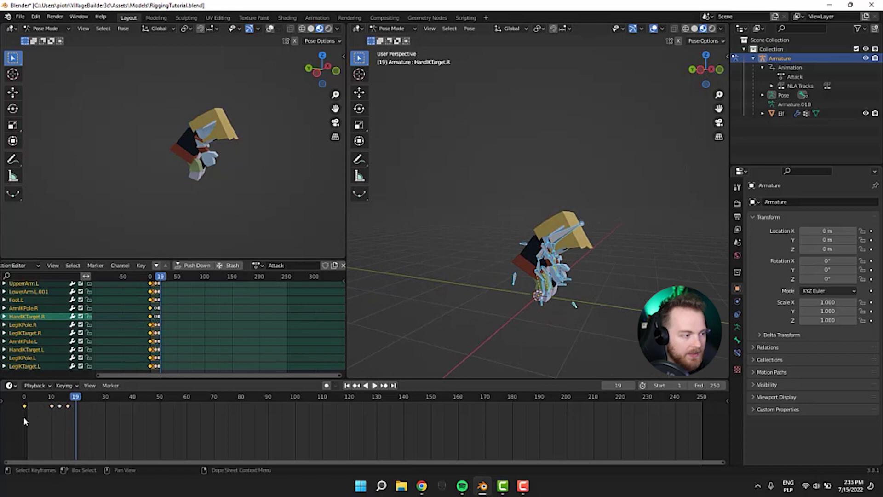
key(ctrl+v)
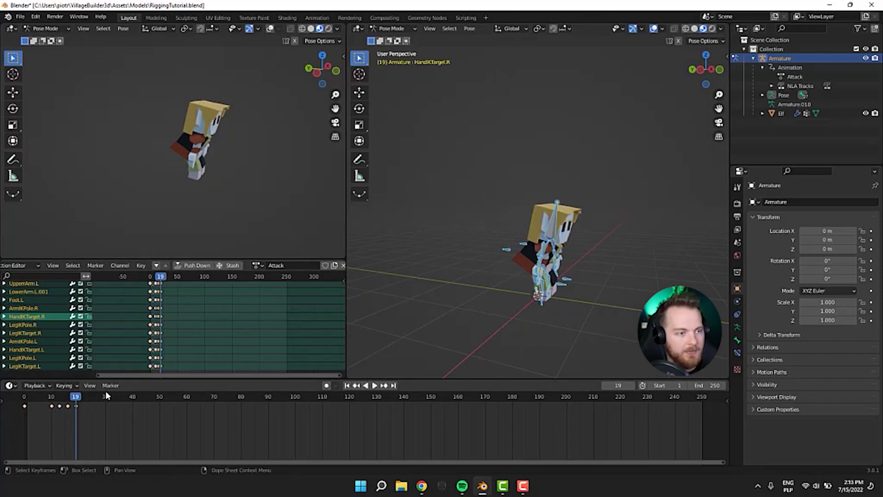
Step: Play the Attack animation from frame 0 to check the return to the starting pose
drag(72, 398, 13, 404)
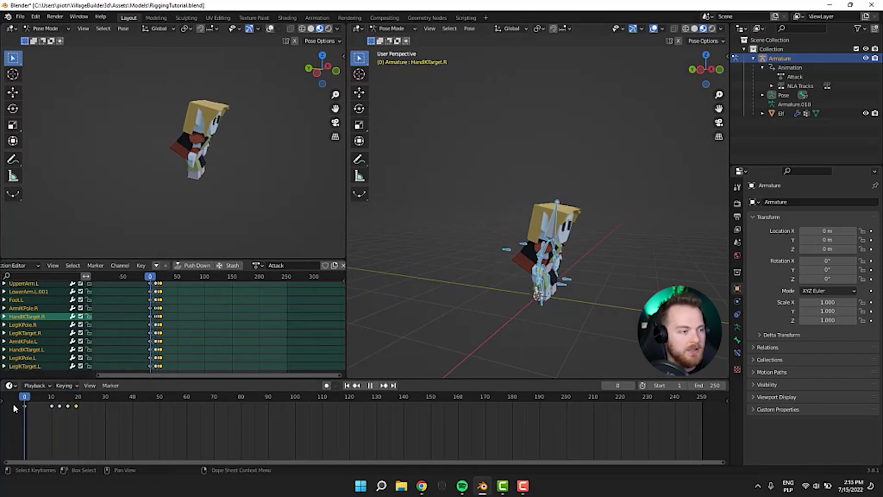
key(space)
key(space)
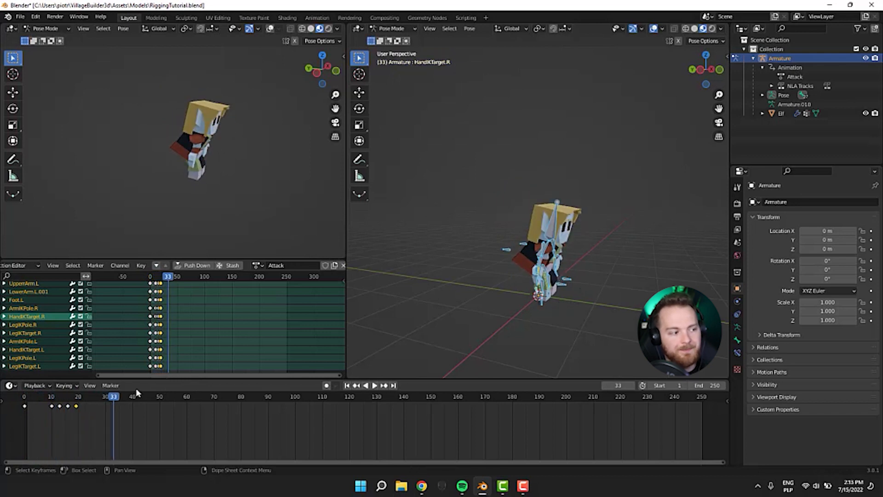
Step: Slow down the Attack action by moving its middle three keyframes to frames 11, 15 and 18 and its last one to frame 22
drag(76, 406, 83, 408)
scroll(48, 426, up, 2)
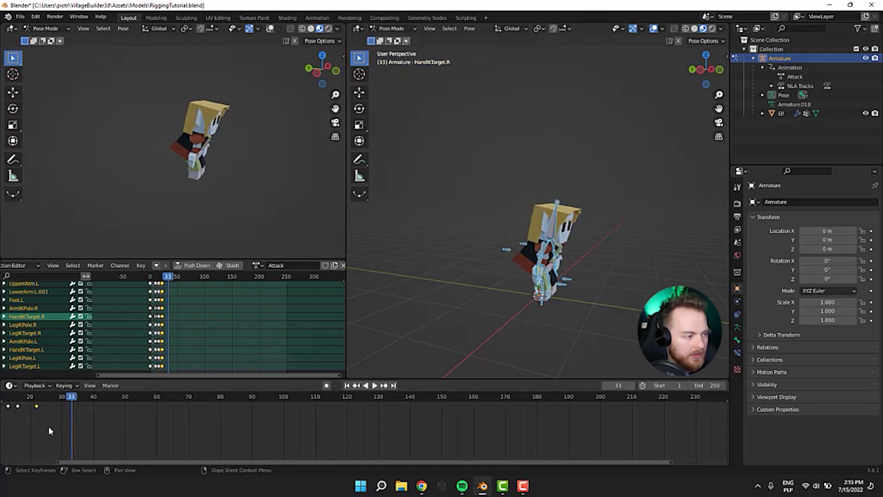
middle_drag(45, 433, 130, 434)
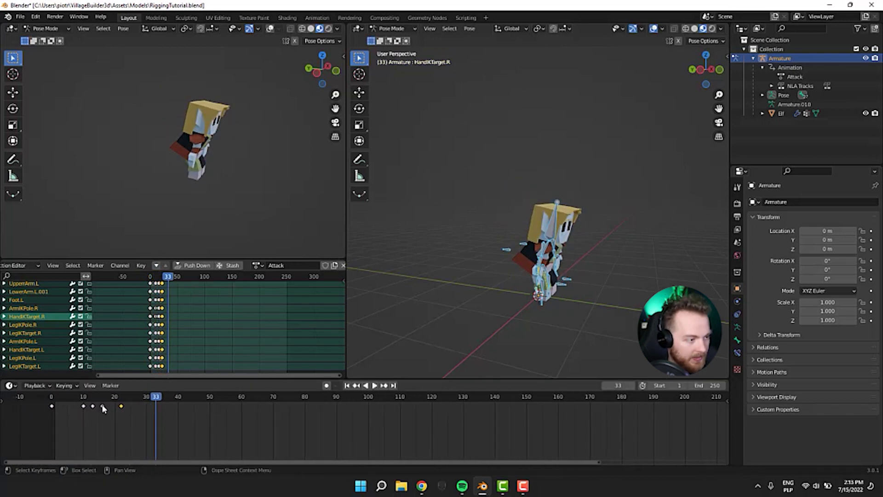
drag(103, 407, 87, 407)
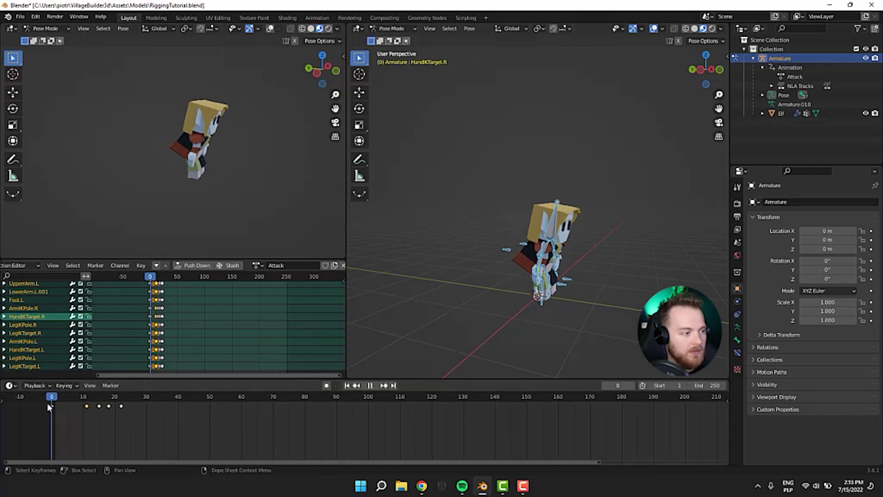
Step: Play and scrub the Attack animation from frame 0 to review the new keyframe timing
key(space)
key(space)
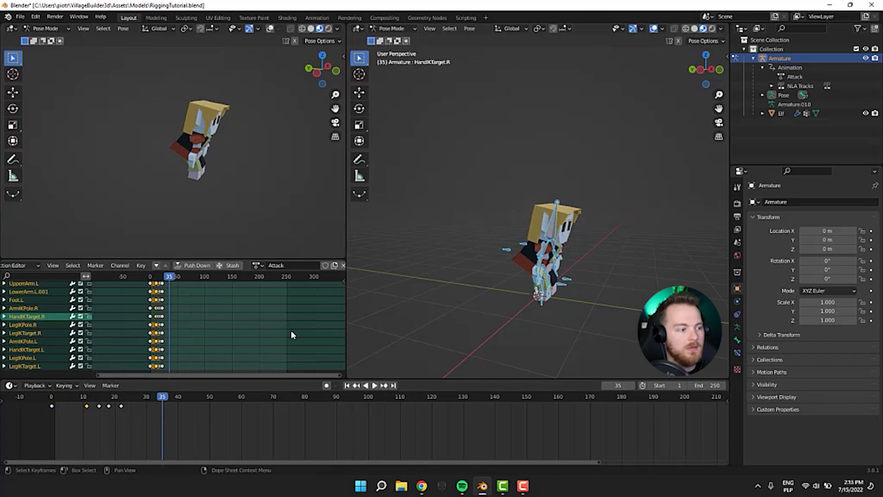
key(space)
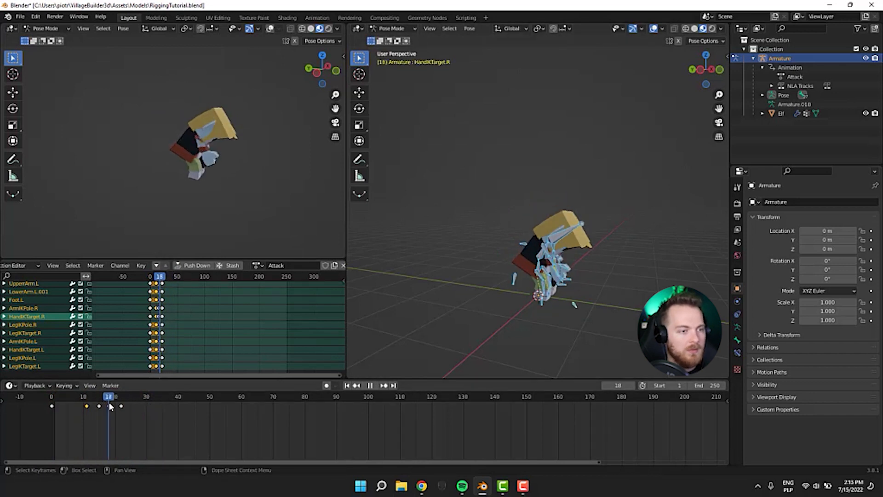
drag(127, 405, 128, 405)
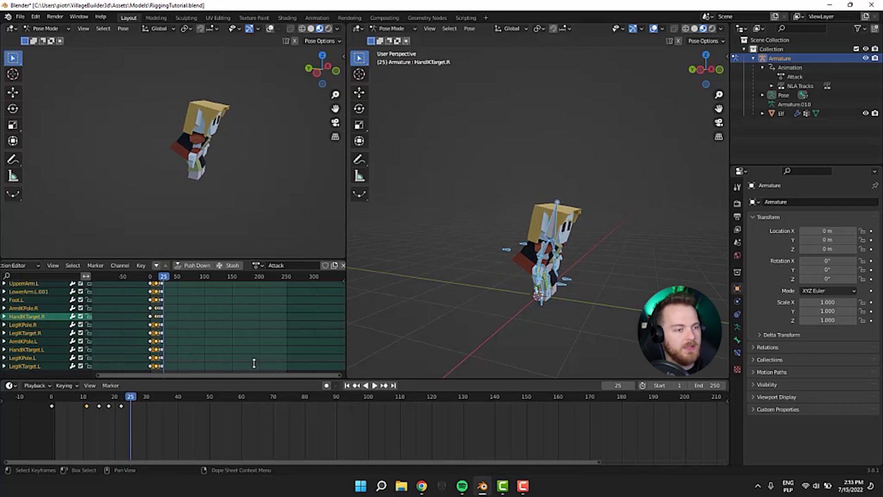
middle_drag(507, 300, 473, 310)
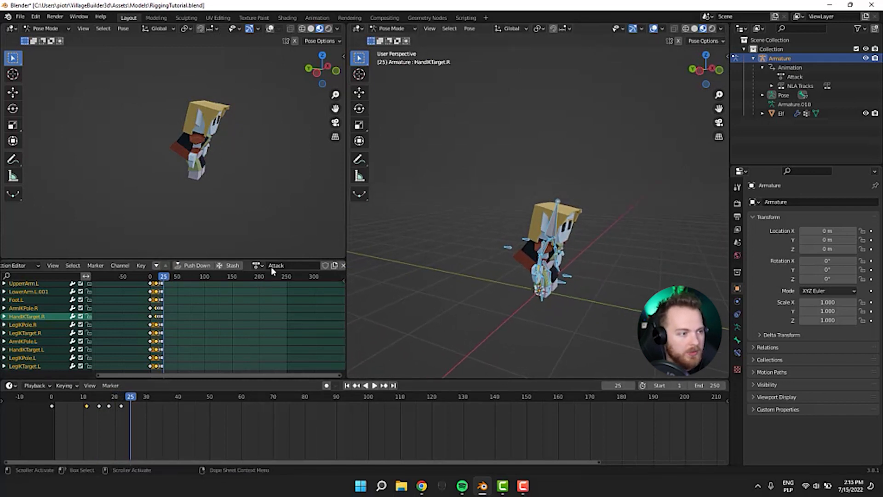
Step: Copy the frame 0 keyframes from the Idle action and paste them into the Attack action at frame 26
click(258, 265)
click(262, 287)
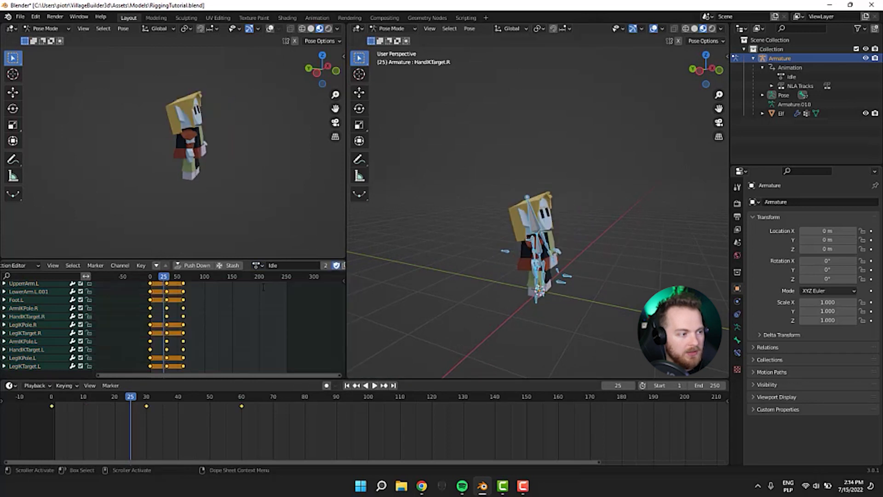
click(54, 396)
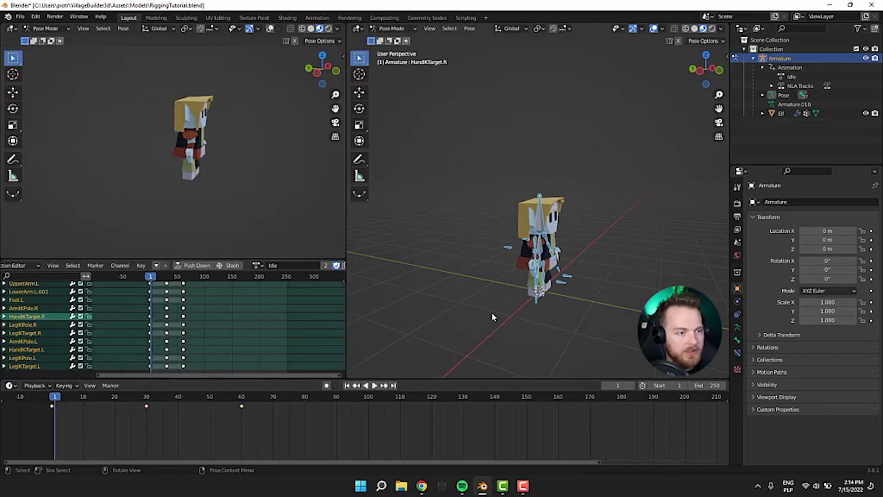
ctrl+click(44, 431)
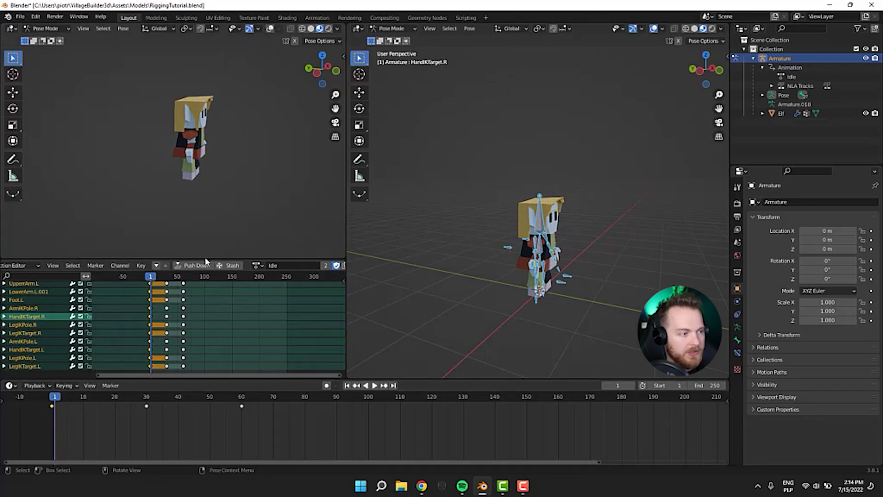
click(256, 266)
click(265, 282)
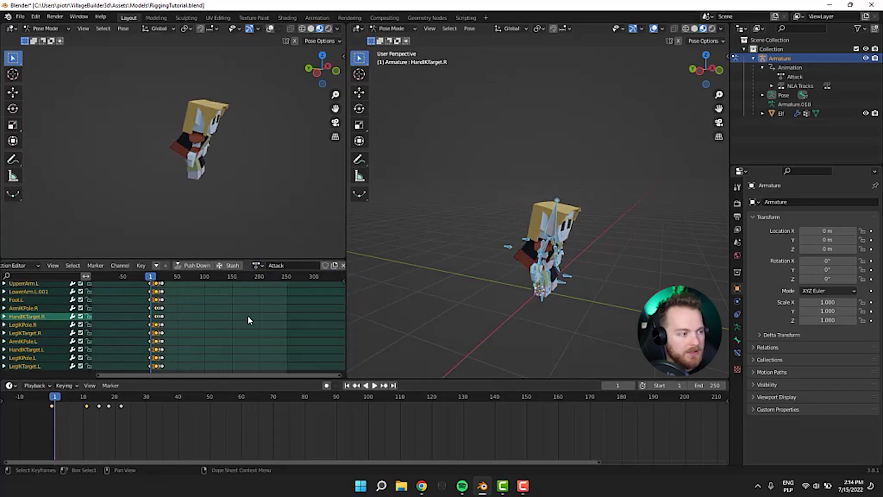
mouse_move(54, 398)
mouse_down()
mouse_move(134, 399)
mouse_move(52, 414)
mouse_up()
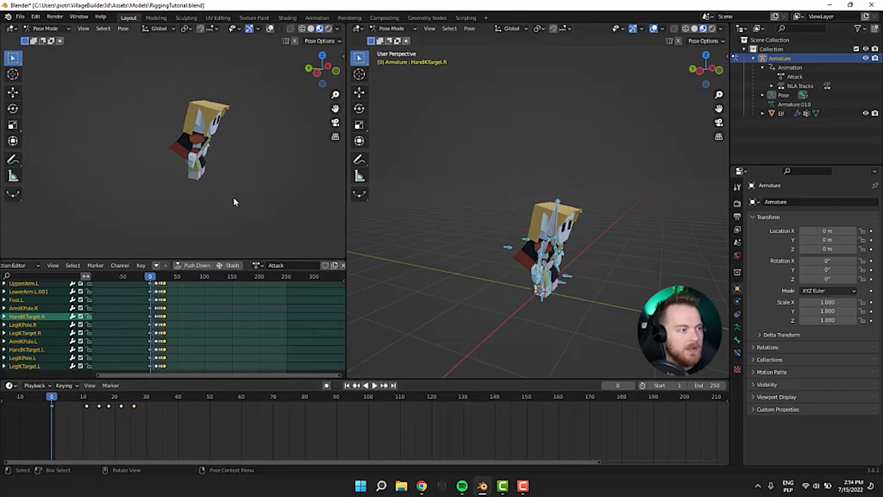
Step: Play the Attack animation from frame 0 several times, examining the full motion and its ending from the front
middle_drag(235, 199, 163, 188)
key(space)
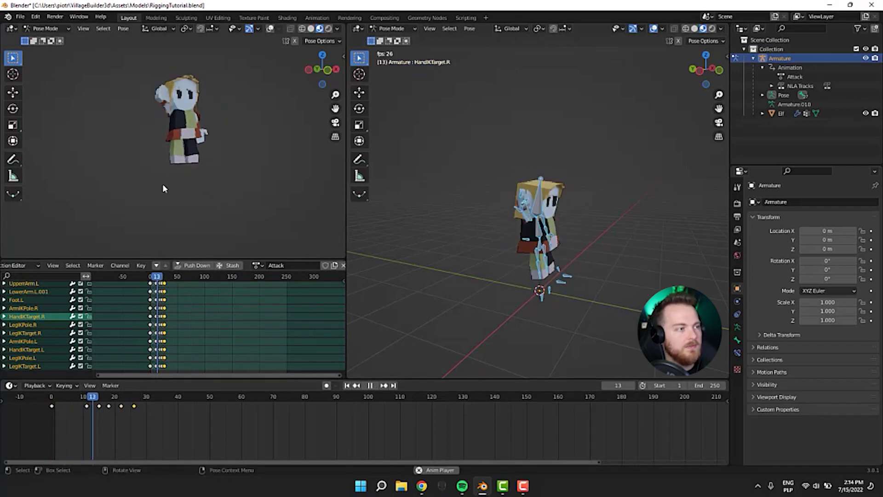
key(space)
click(50, 404)
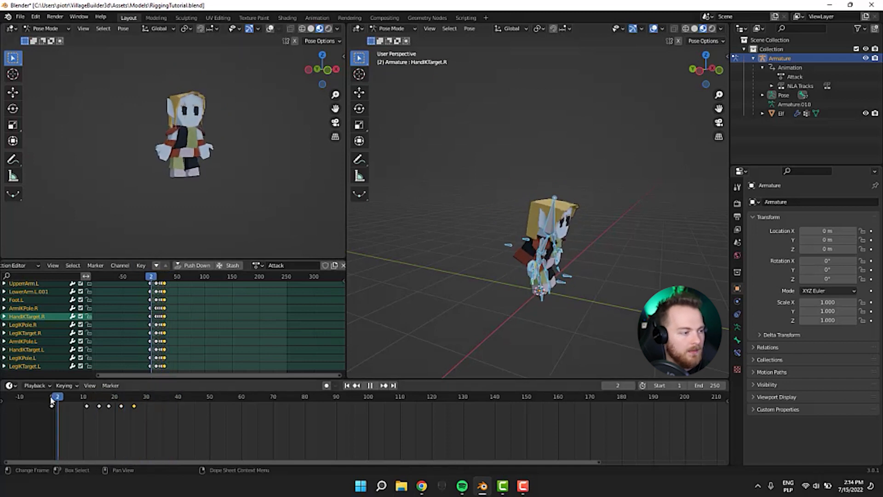
key(space)
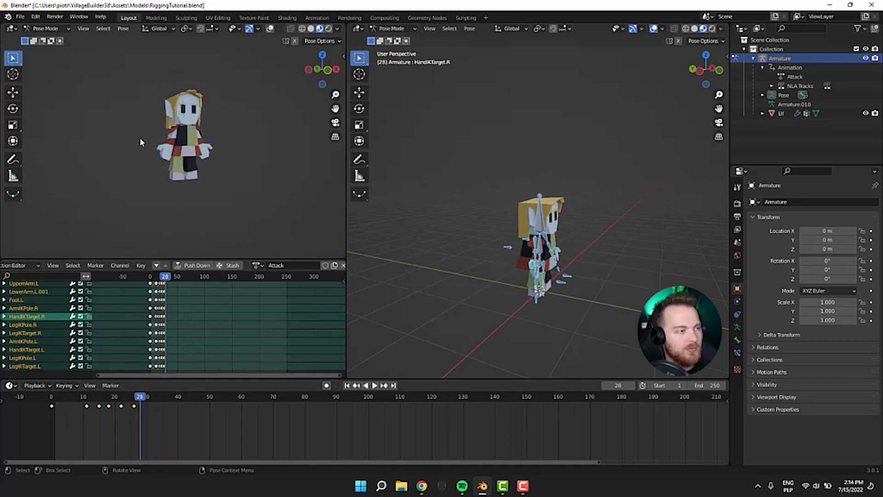
shift+middle_drag(139, 138, 143, 166)
scroll(211, 200, up, 3)
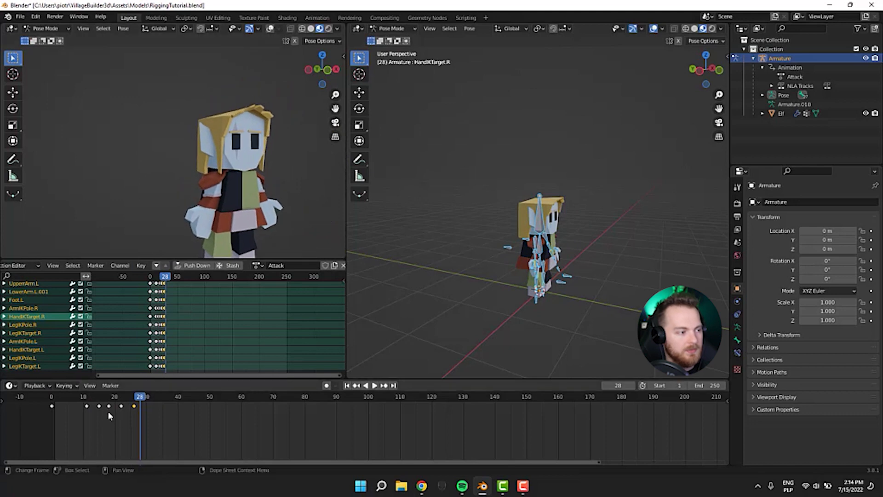
drag(62, 400, 52, 402)
key(space)
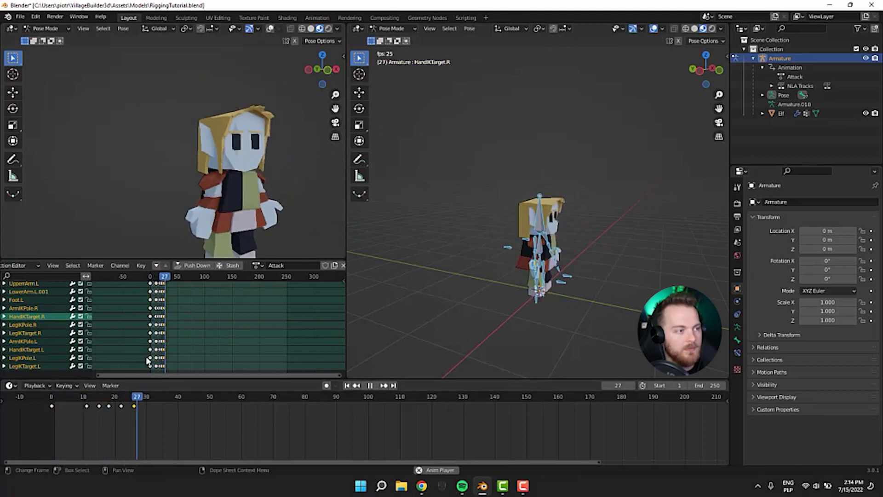
key(space)
Step: Tilt the Head bone upward about the X axis at frame 18 and keyframe its location, rotation and scale
drag(128, 396, 108, 400)
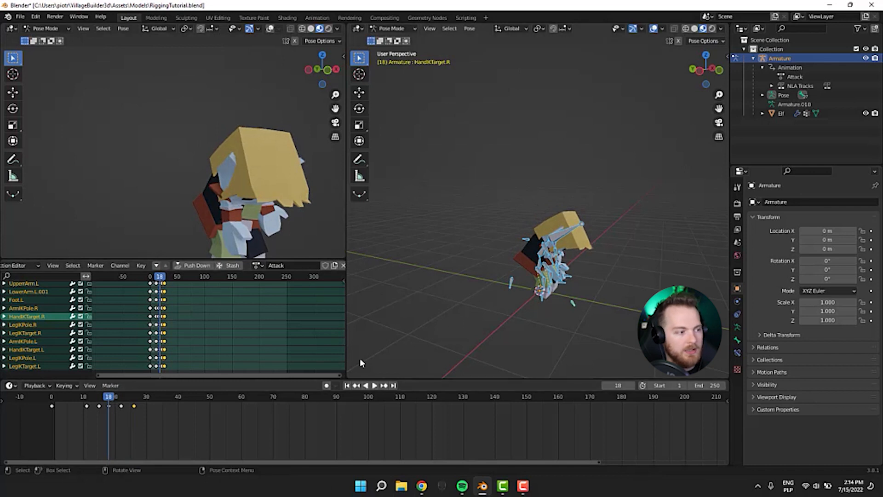
click(560, 235)
middle_drag(561, 236, 562, 249)
key(r)
key(x)
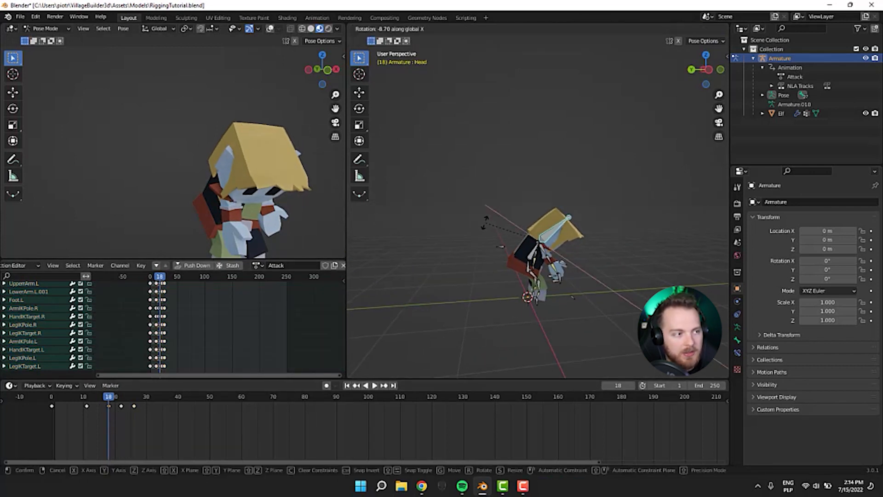
click(478, 258)
middle_drag(479, 288, 421, 283)
key(i)
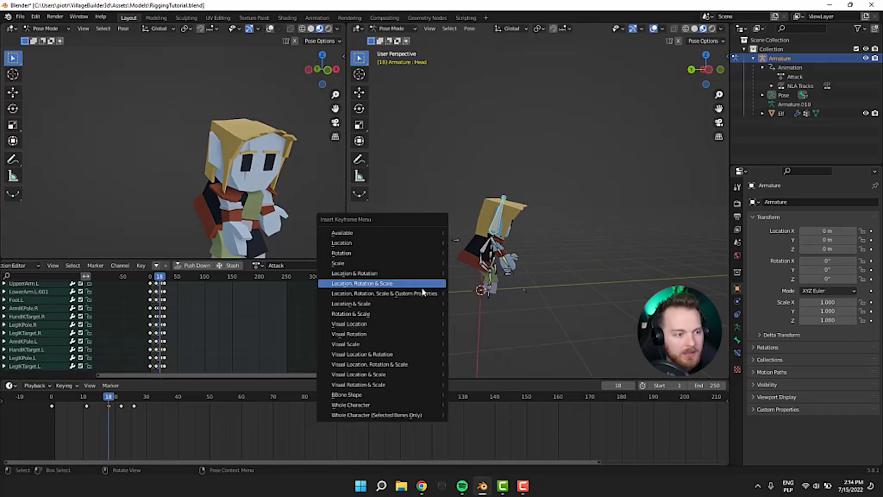
click(389, 283)
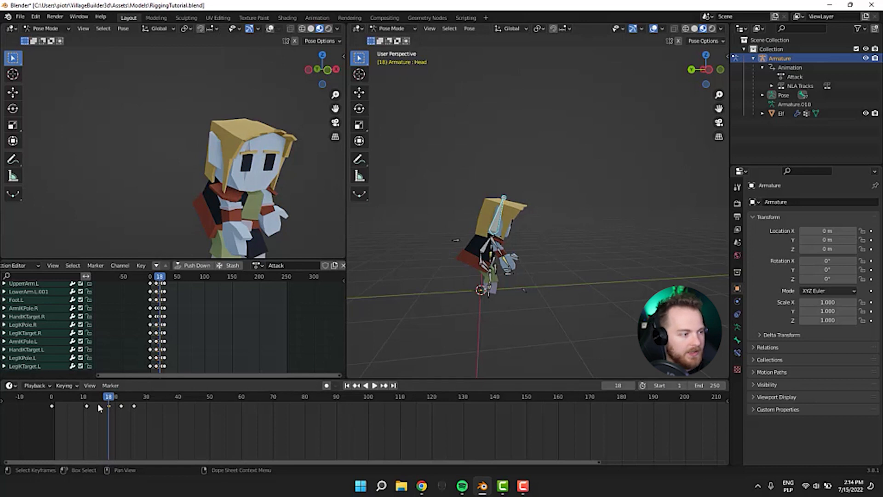
Step: Play the Attack animation from frame 0 to check the head movement during the swing
drag(103, 399, 42, 408)
key(space)
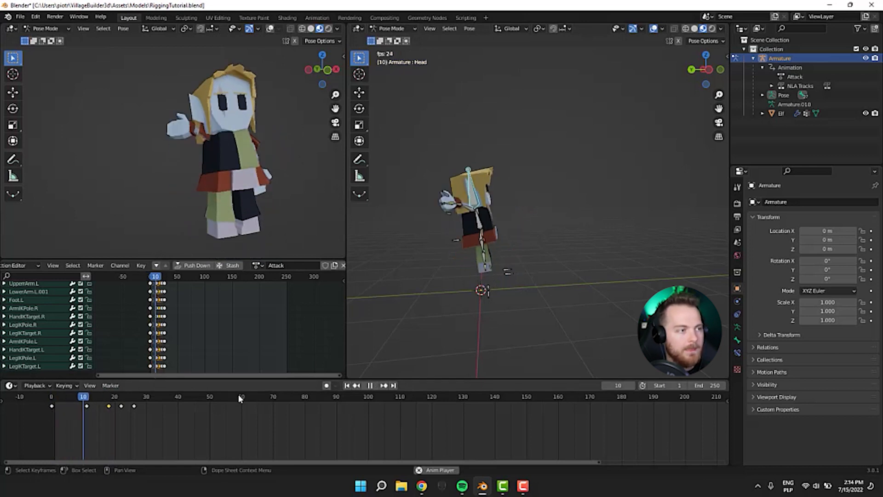
key(space)
Step: At frame 18, lower the Root bone about 0.17 m along the global Z axis to deepen the crouch
drag(182, 401, 108, 417)
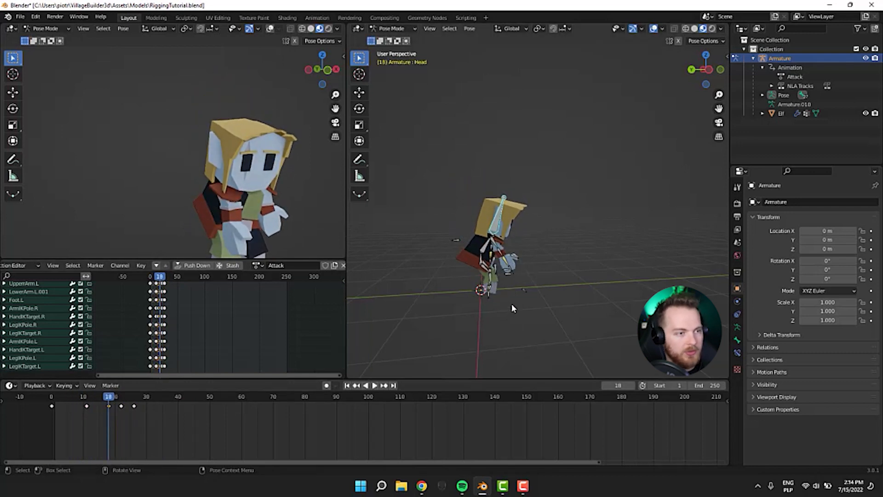
middle_drag(511, 304, 570, 276)
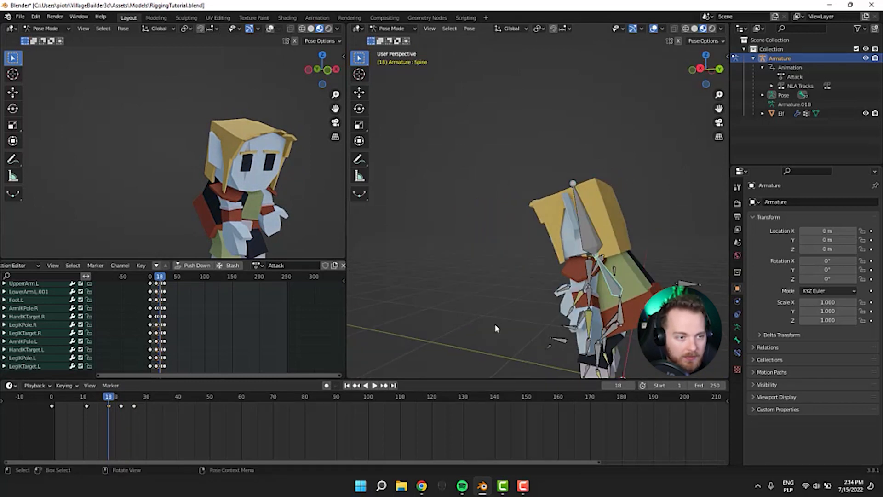
middle_drag(495, 325, 613, 314)
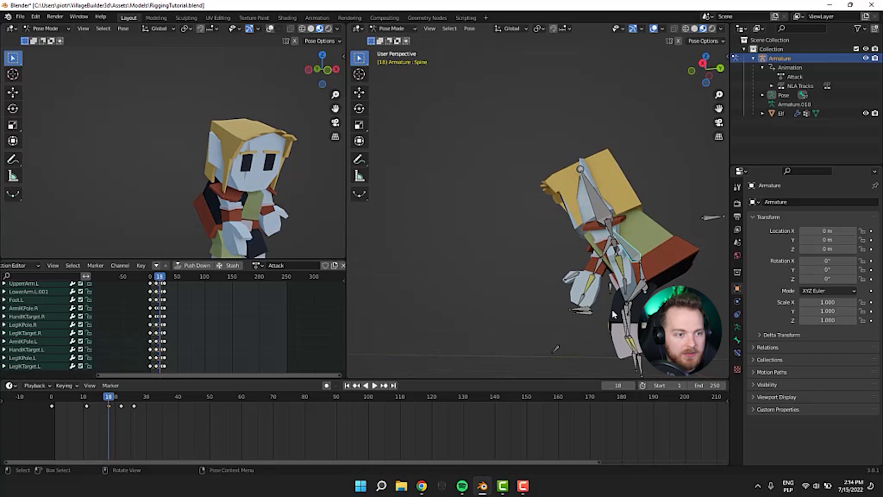
click(644, 279)
key(g)
key(z)
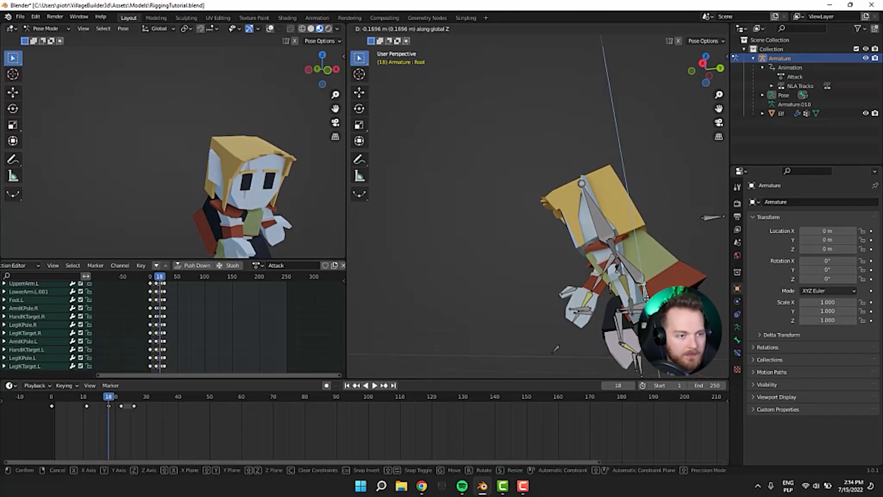
click(523, 280)
Step: Rotate the Head bone slightly forward at frame 18 and insert keyframes for all bones
middle_drag(523, 279, 456, 242)
click(486, 242)
key(r)
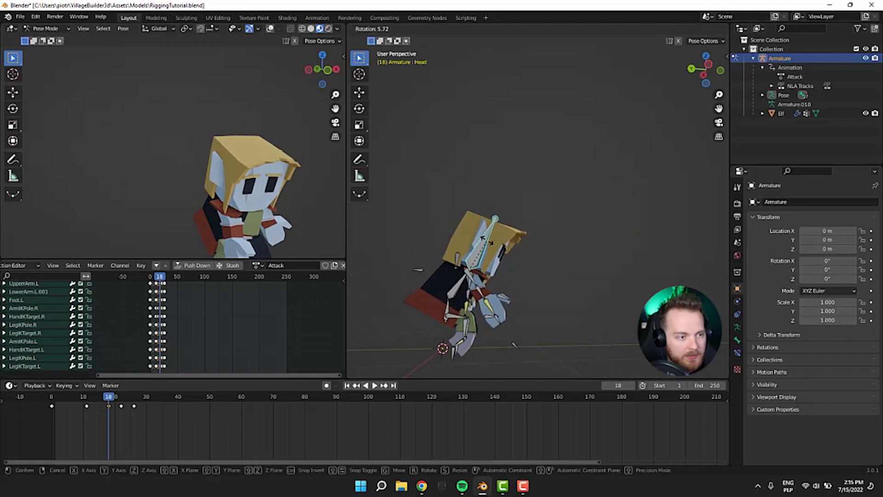
click(548, 278)
key(a)
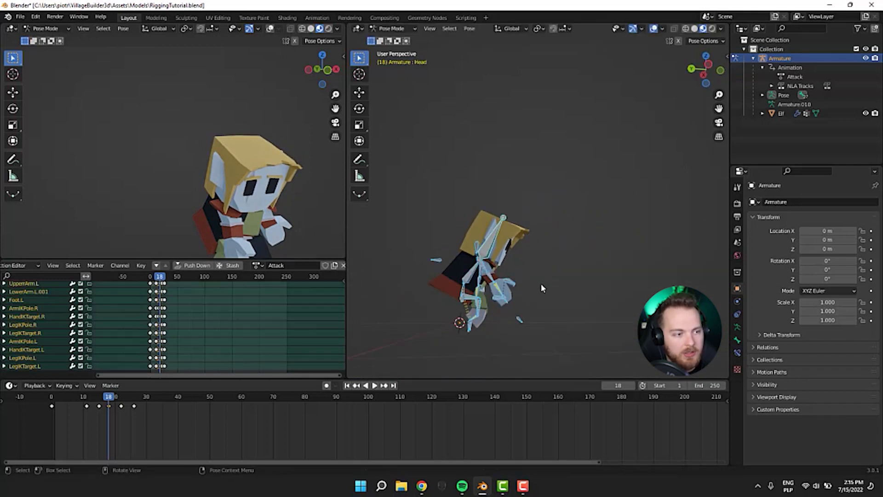
key(i)
click(506, 285)
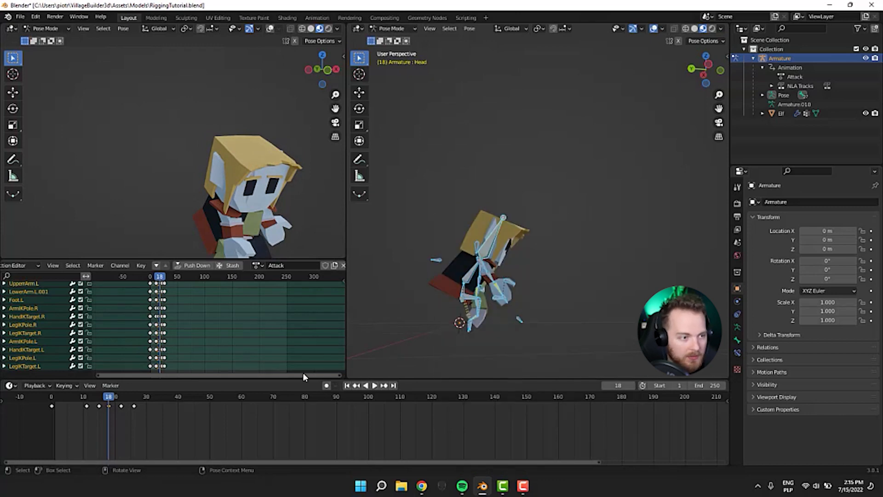
Step: Play the Attack animation from frame 0 to check the deeper crouch during the swing
drag(108, 397, 54, 397)
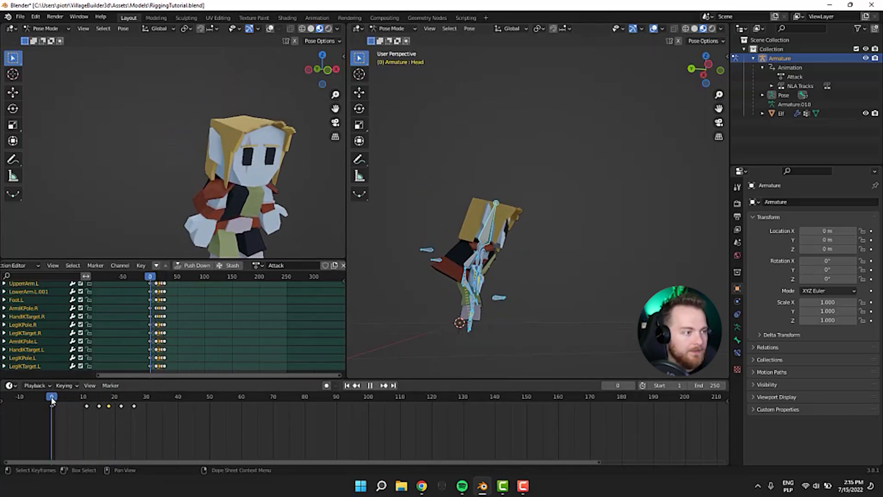
key(space)
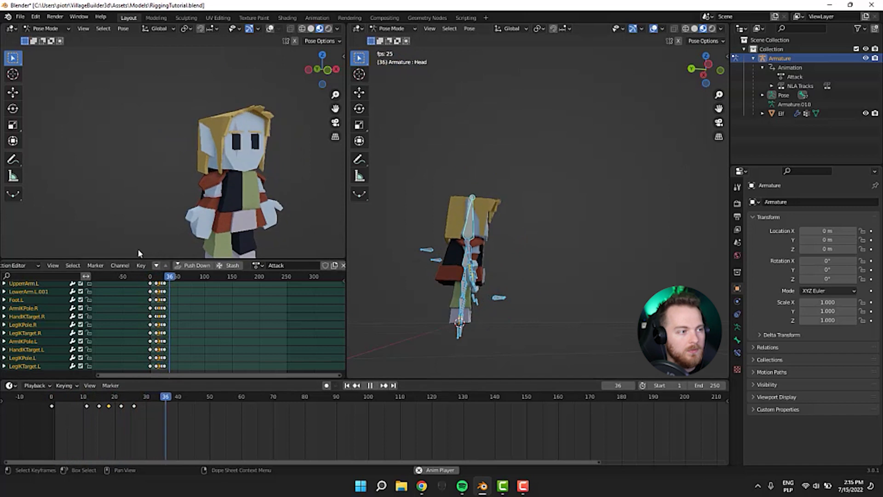
key(space)
Step: Shift the last two sets of keyframes to frames 26 and 30, and copy the frame 18 keyframes to frame 21
drag(134, 407, 110, 419)
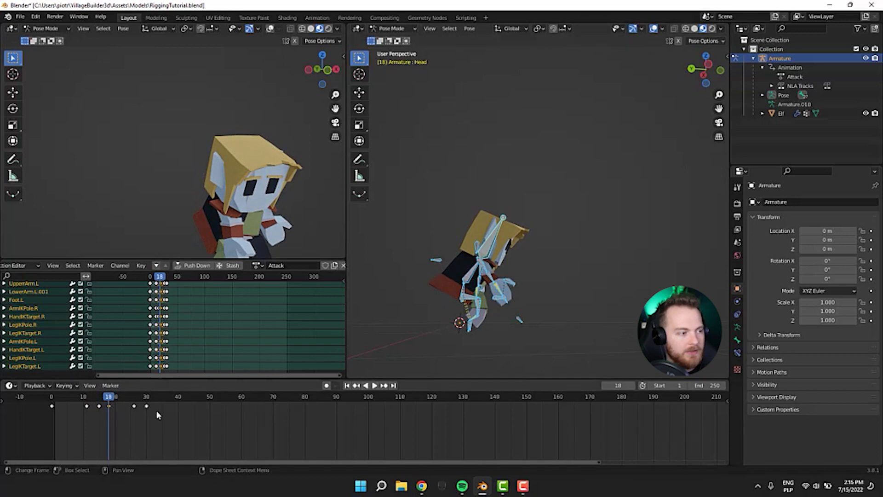
key(space)
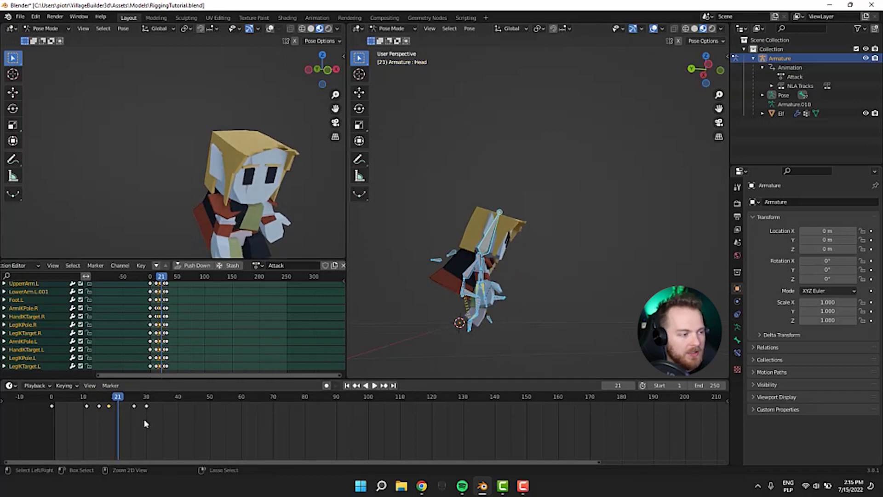
key(i)
Step: Play the Attack animation repeatedly to check the held pose between frames 18 and 21
key(space)
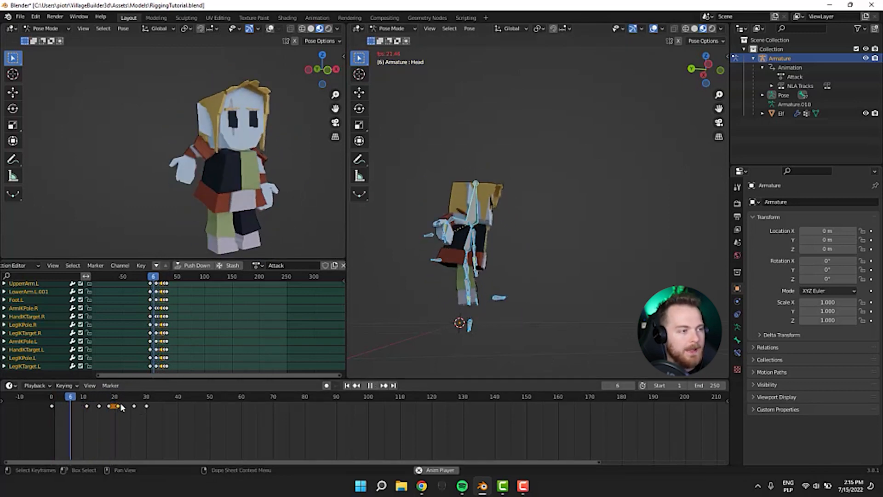
key(space)
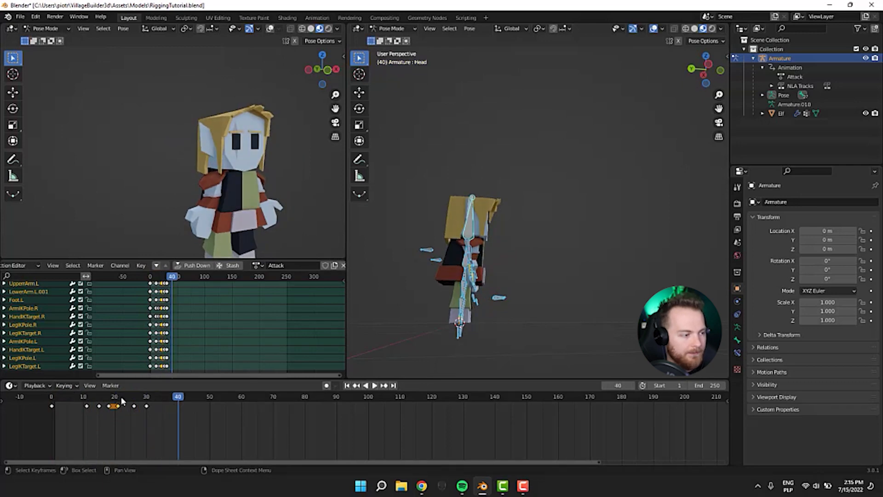
key(space)
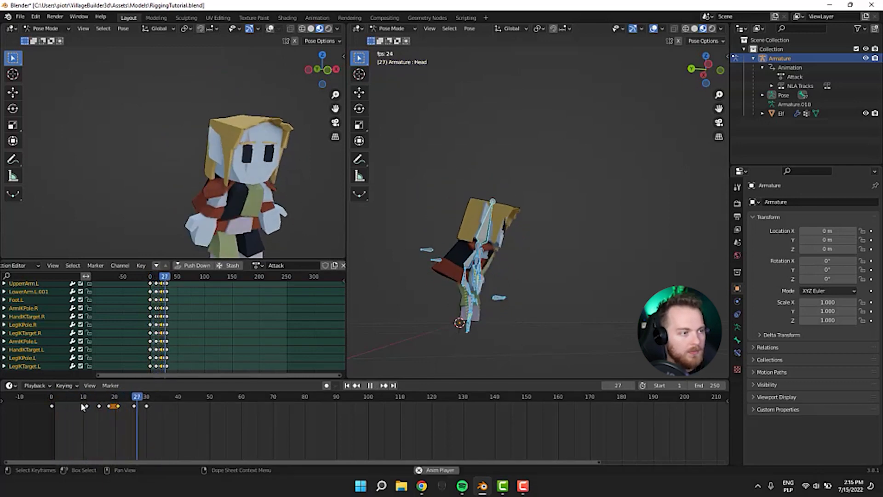
key(space)
Step: Try a small move of the HandIKTarget.R bone at frame 20
drag(130, 398, 114, 400)
scroll(497, 346, up, 1)
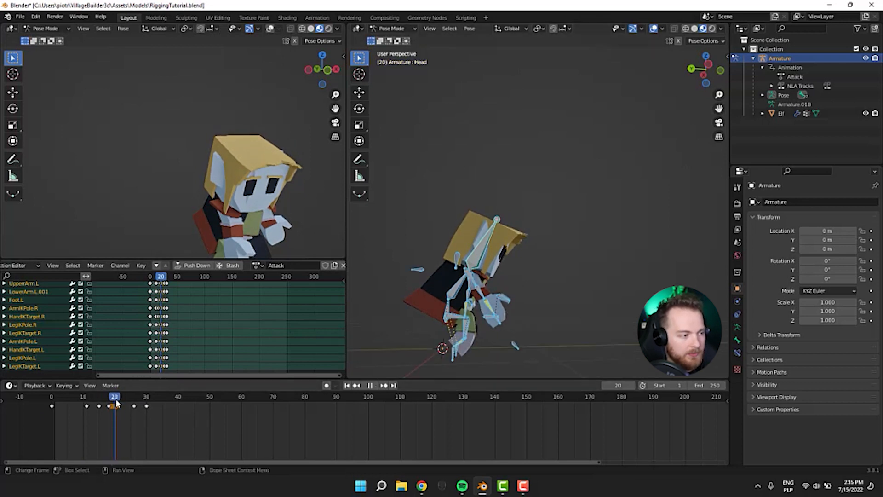
scroll(518, 336, up, 3)
click(512, 344)
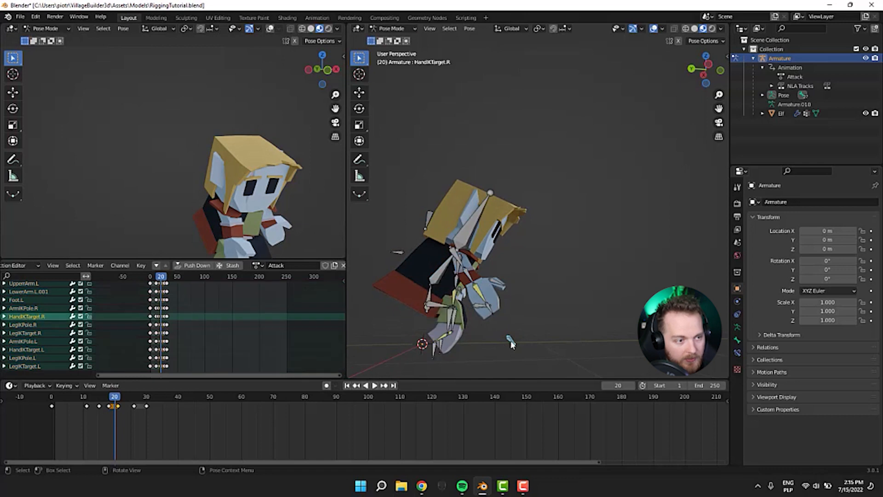
mouse_move(512, 345)
middle_down()
mouse_move(480, 357)
mouse_move(513, 346)
middle_up()
key(g)
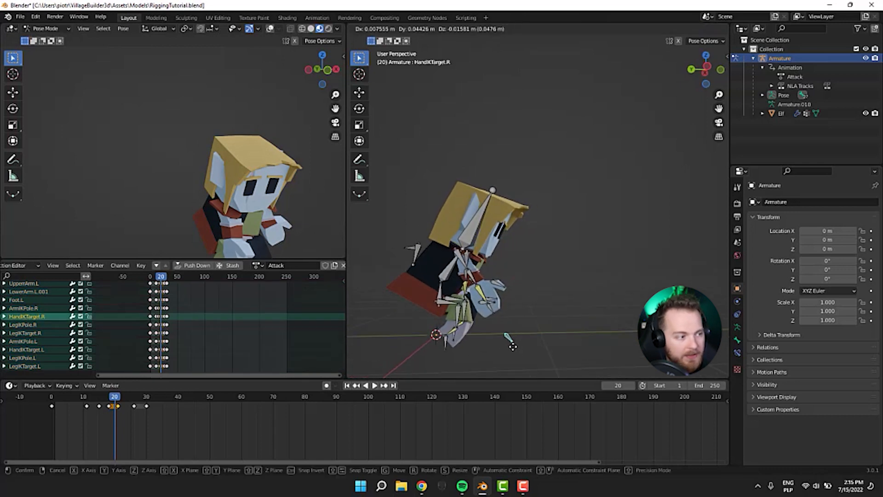
click(512, 347)
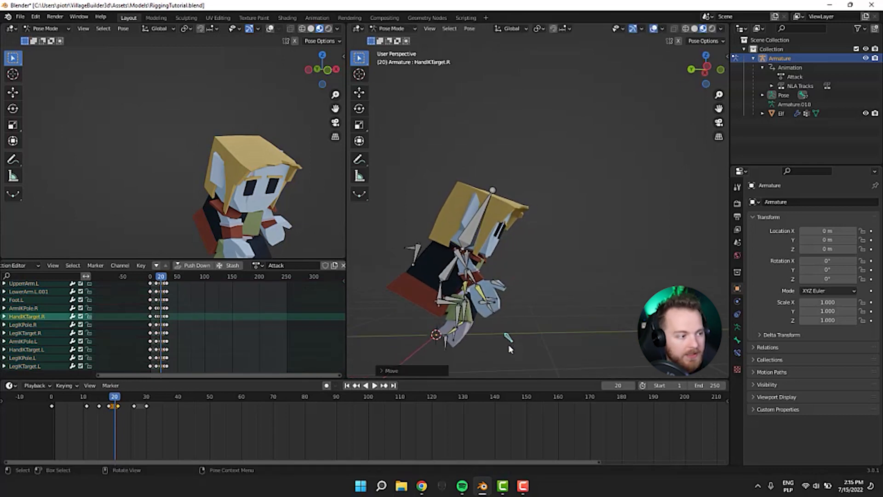
Step: At frame 21, nudge the HandIKTarget.R bone and rotate the Head bone further forward
click(115, 398)
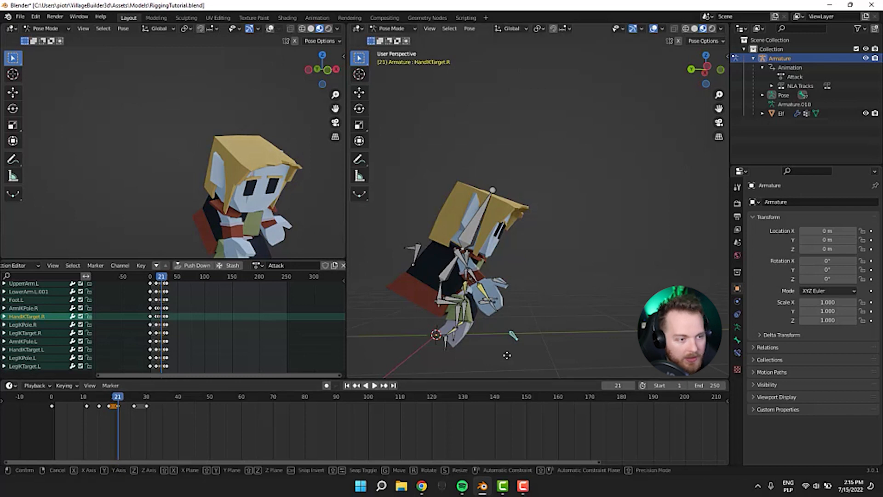
key(g)
click(492, 284)
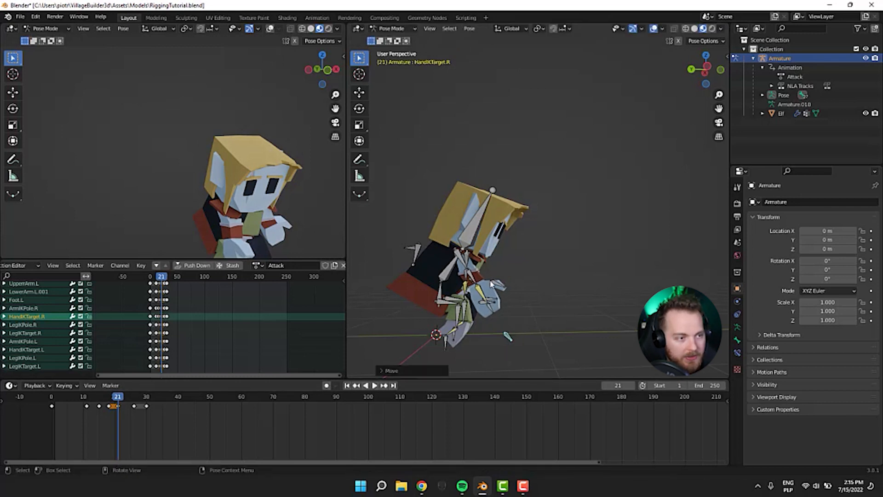
click(483, 227)
key(r)
click(491, 325)
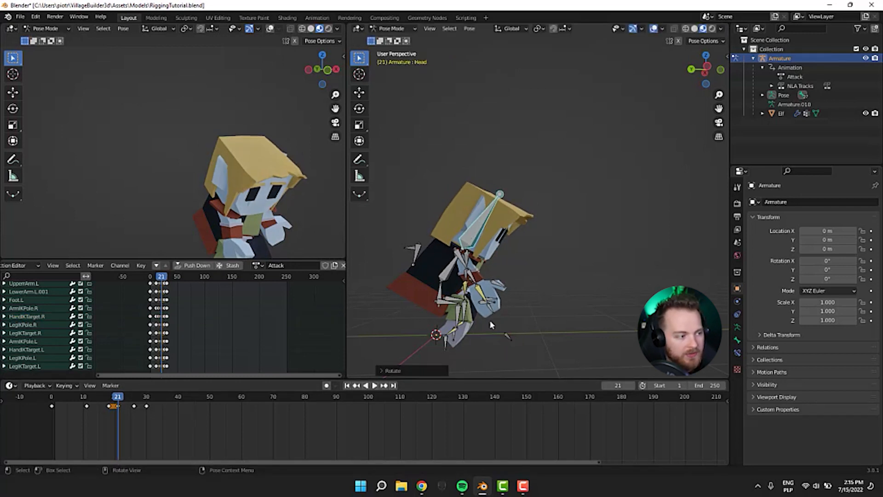
Step: Insert Location, Rotation & Scale keyframes for all bones at frame 21
key(a)
key(i)
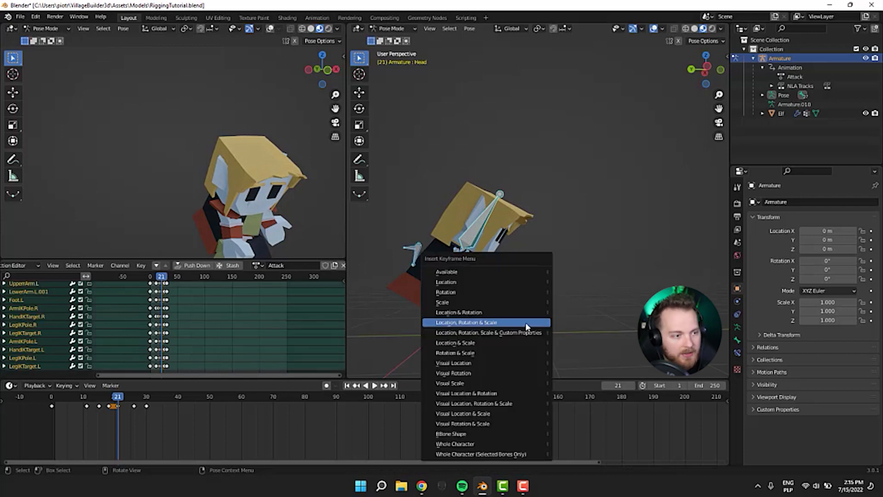
click(526, 322)
Step: Play and scrub through the Attack animation, examining the whole character from the front and side
key(space)
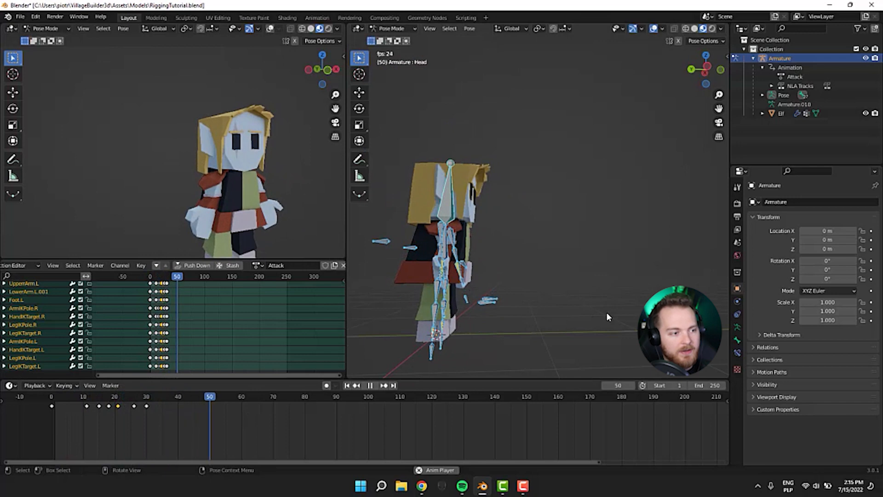
drag(50, 398, 153, 399)
middle_drag(410, 306, 496, 293)
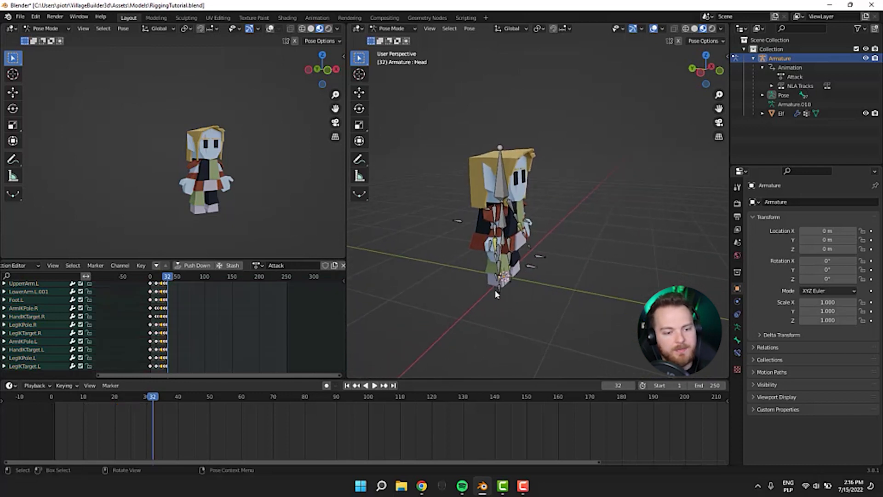
middle_drag(446, 307, 435, 297)
scroll(172, 192, up, 3)
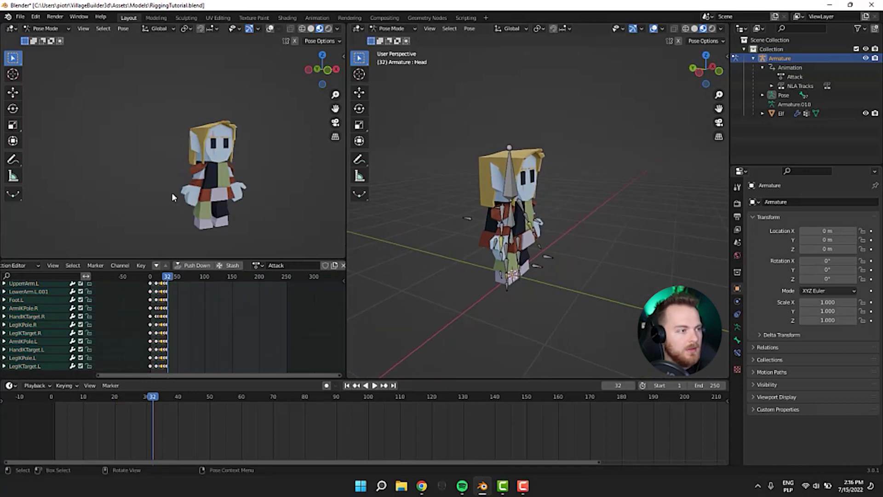
scroll(156, 194, down, 1)
shift+middle_drag(153, 195, 116, 168)
scroll(115, 168, up, 1)
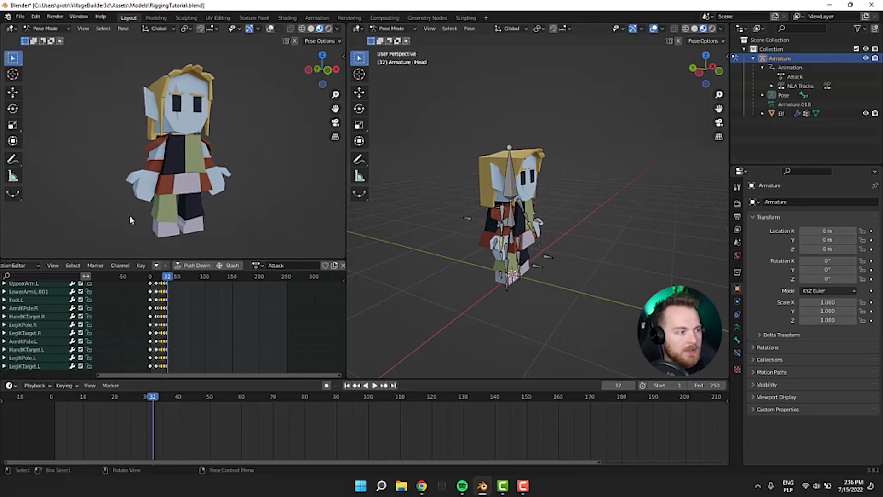
middle_drag(472, 320, 454, 317)
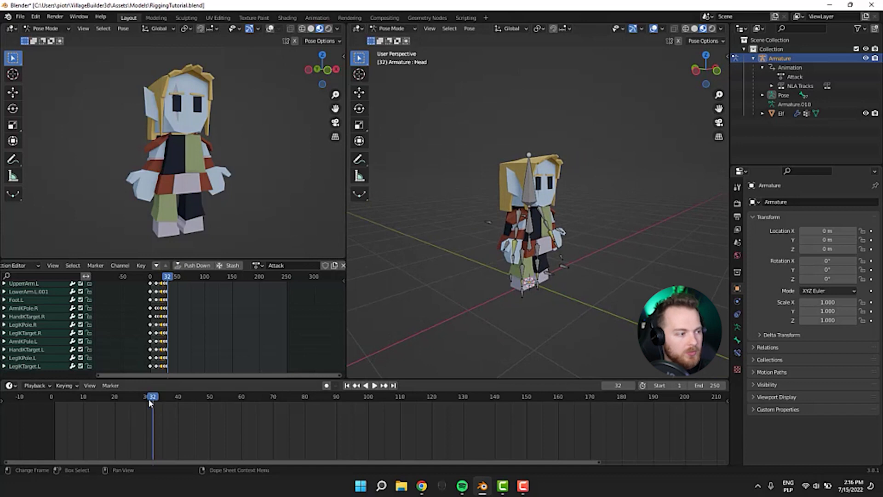
drag(150, 403, 51, 405)
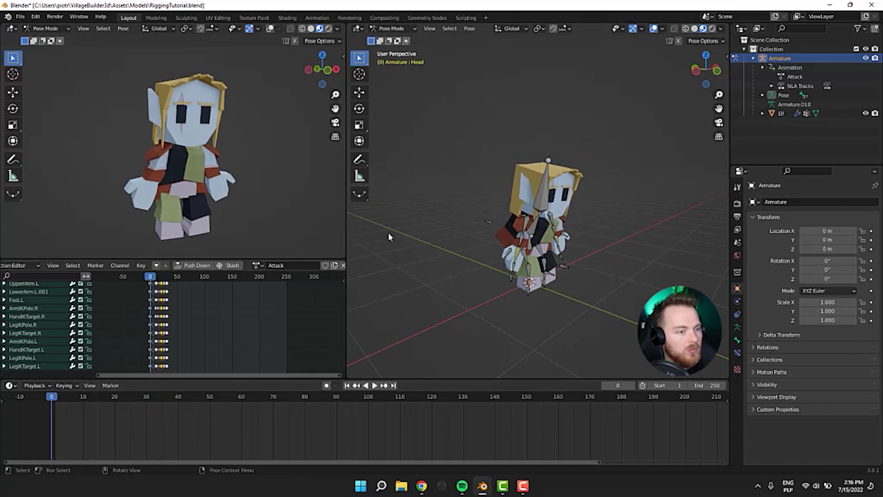
Step: Save the file and protect the Attack action with a fake user
key(ctrl+s)
scroll(294, 267, down, 2)
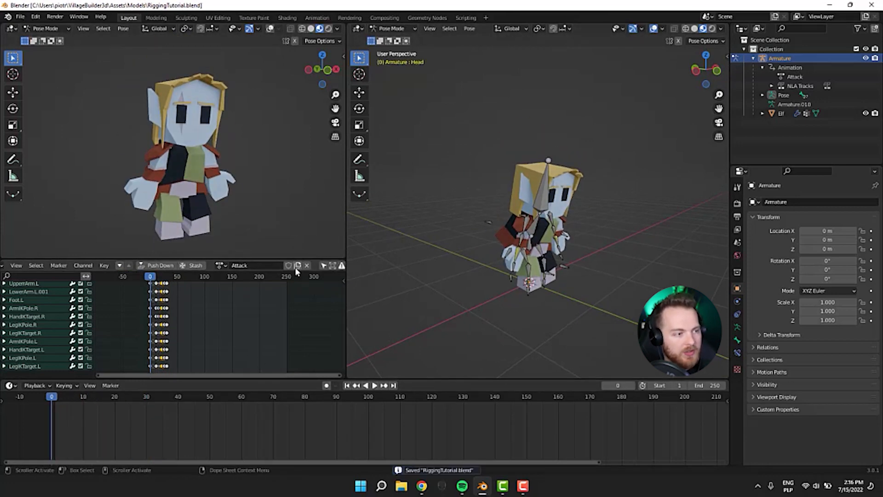
click(287, 266)
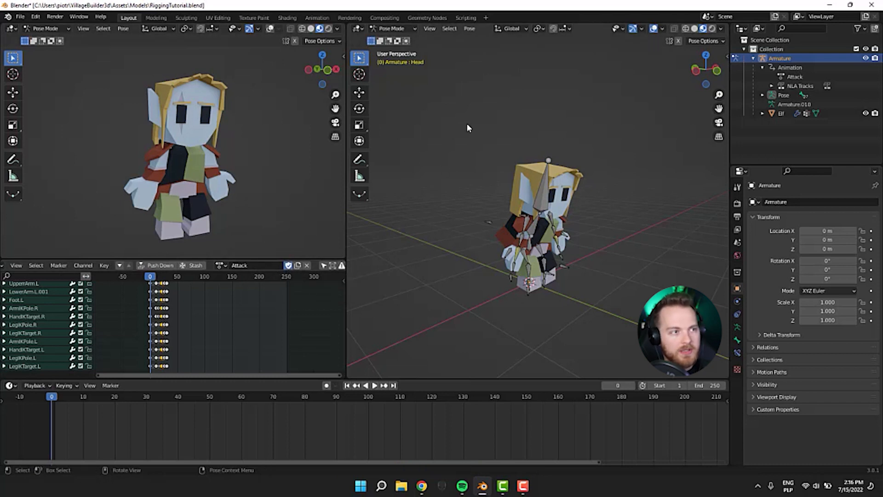
Step: Switch to Object Mode and select the Elf mesh together with the armature
click(389, 31)
click(388, 44)
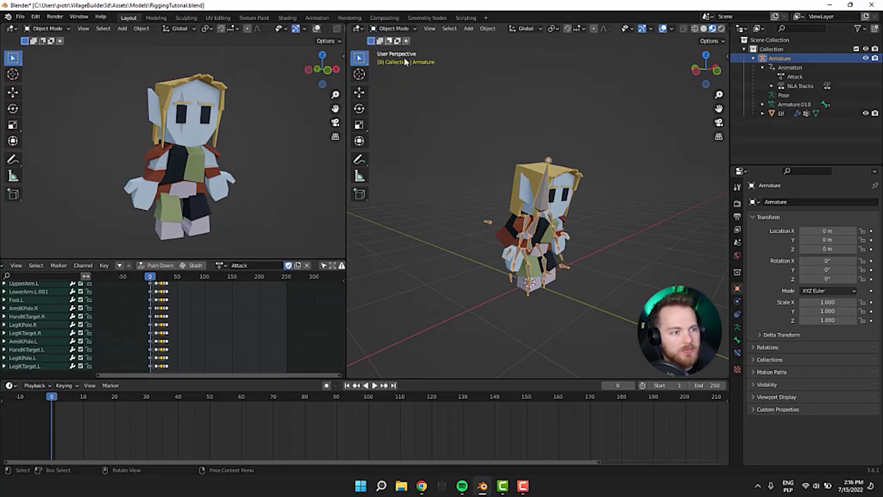
click(539, 194)
shift+click(539, 197)
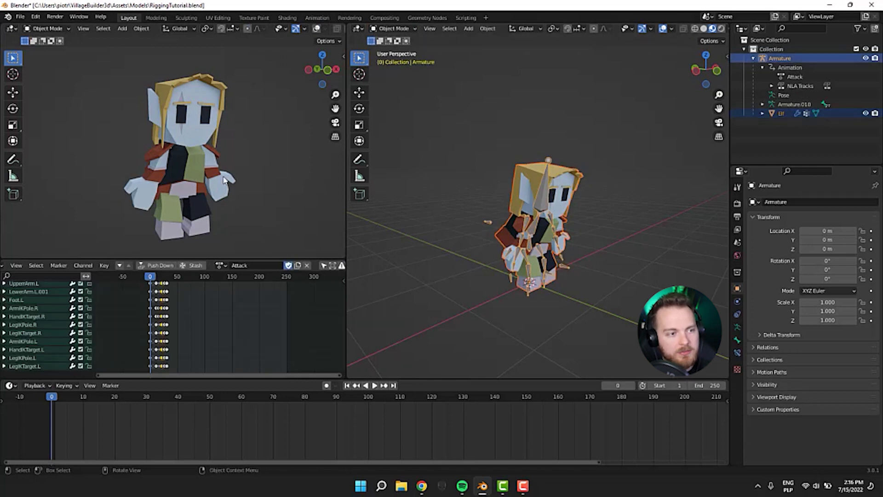
Step: Start an FBX export of the selected objects, limiting the object types to Armature and Mesh
click(21, 17)
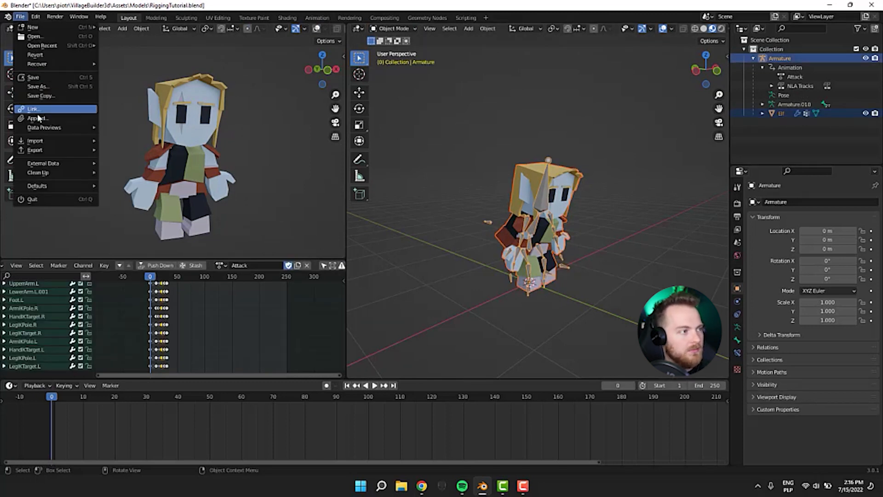
mouse_move(37, 154)
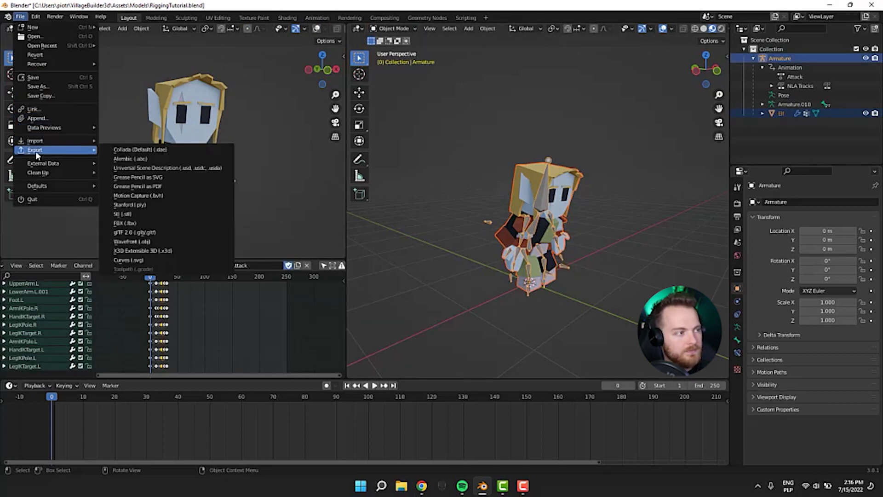
click(128, 224)
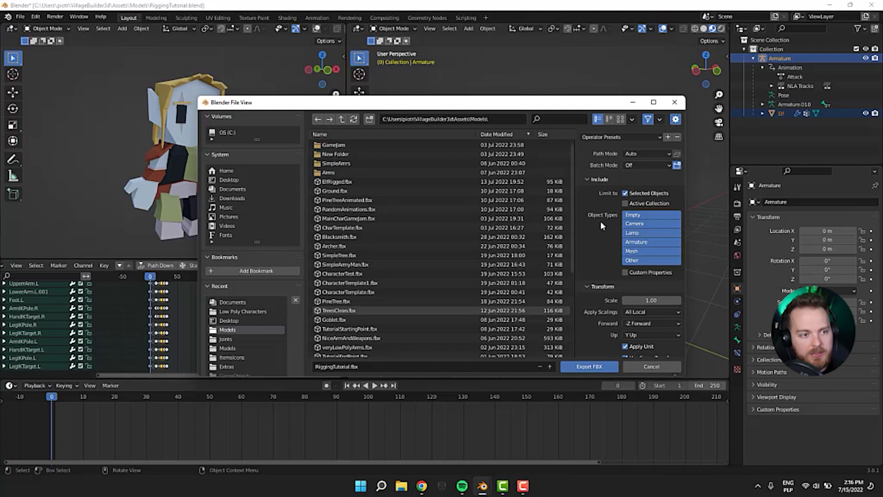
scroll(631, 228, down, 1)
click(632, 225)
shift+click(633, 232)
scroll(608, 241, down, 2)
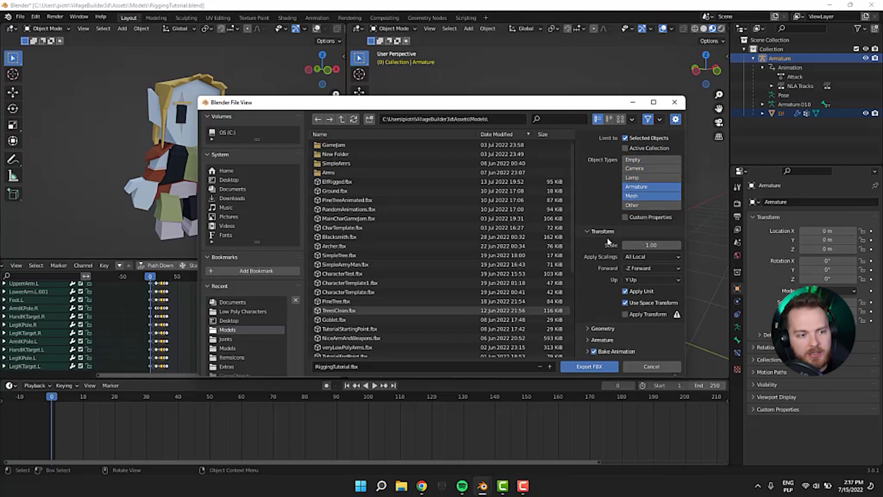
Step: Set Apply Scalings to FBX Units Scale, enable Apply Transform, and export the character as RiggingTutorial.fbx
click(628, 257)
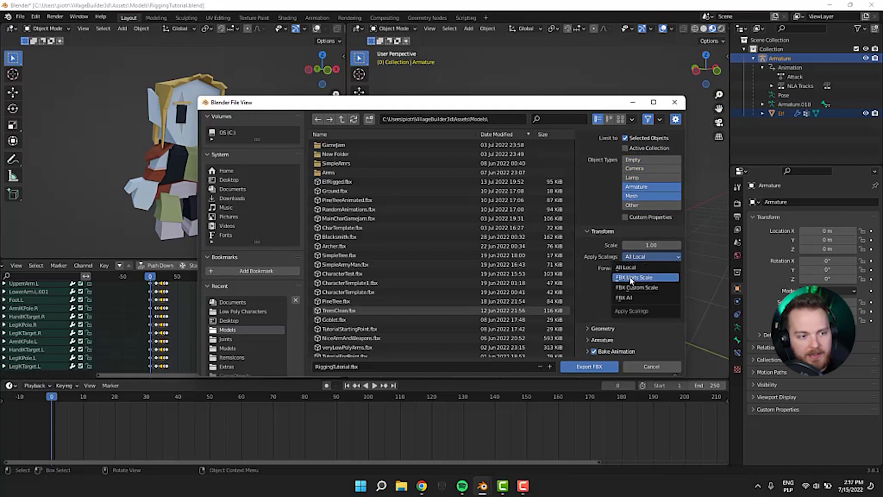
click(632, 278)
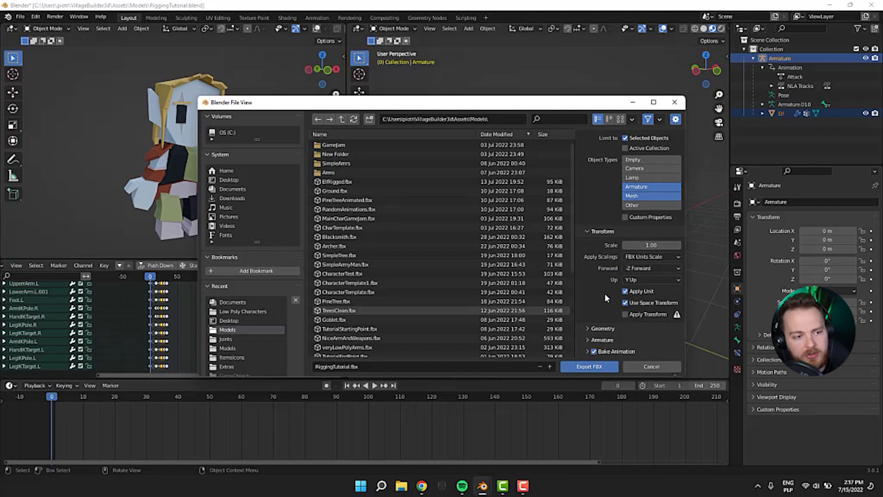
click(625, 315)
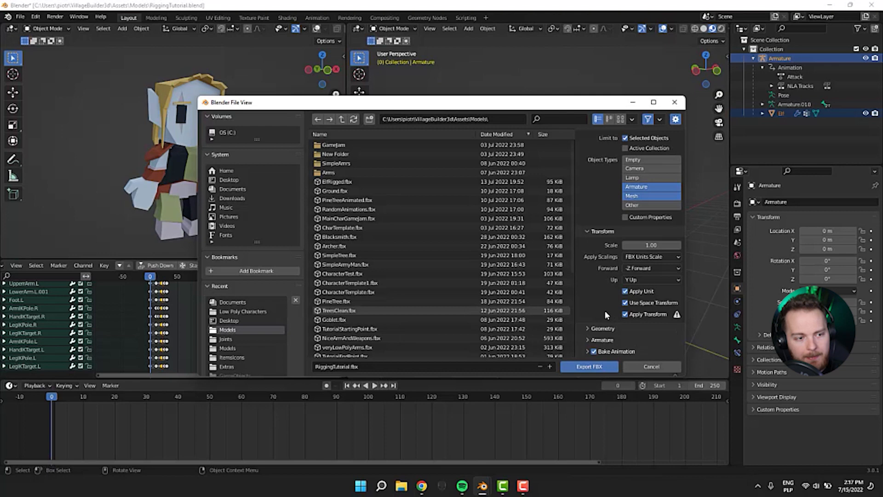
click(582, 368)
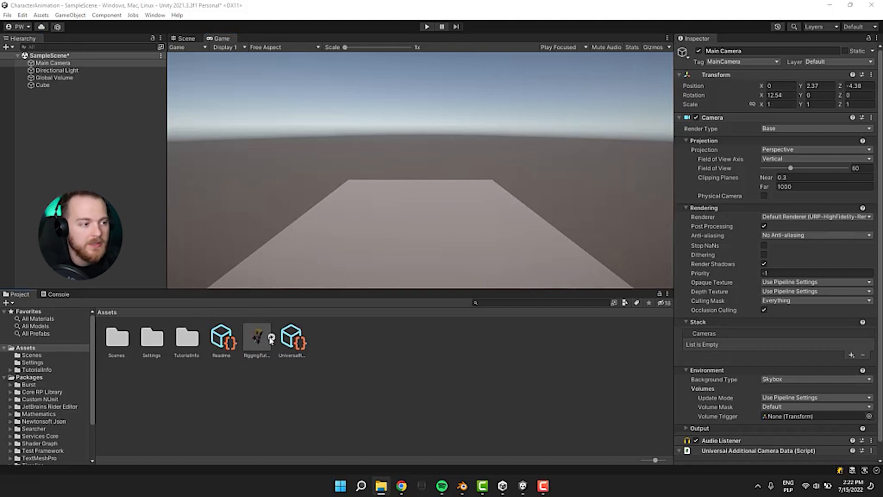
Step: In Unity, expand the imported RiggingTutorial model and preview its Armature|Attack clip, examining the character from the front
click(272, 339)
click(260, 338)
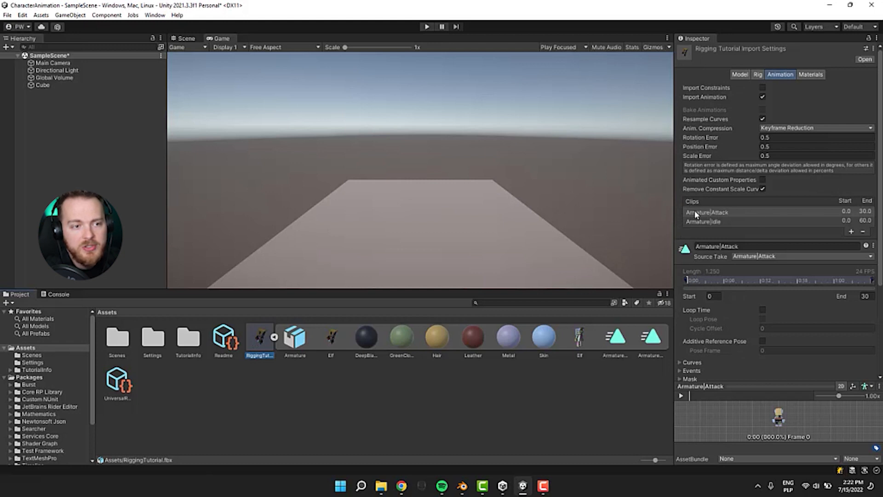
drag(749, 378, 753, 285)
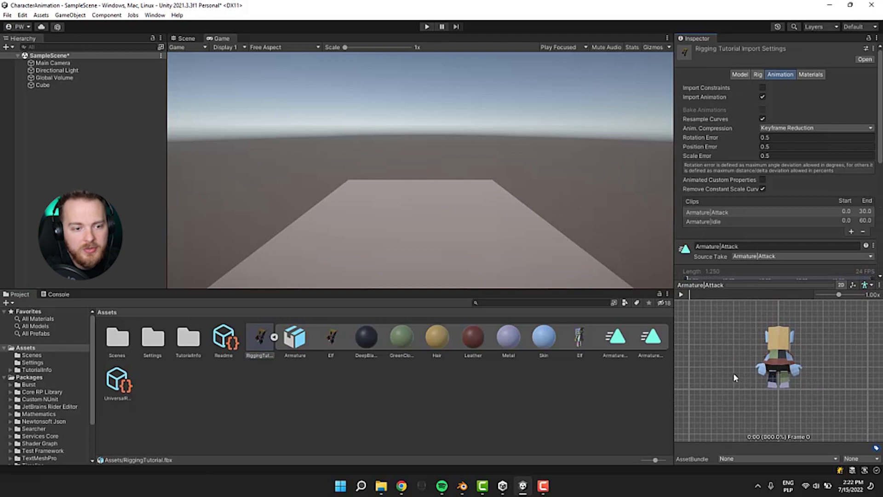
middle_drag(734, 374, 805, 382)
scroll(724, 394, up, 2)
right_drag(805, 383, 729, 377)
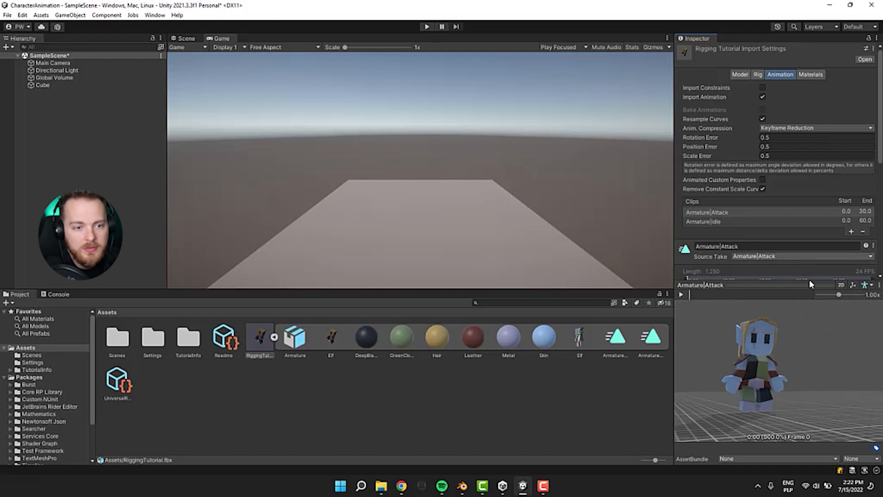
click(681, 295)
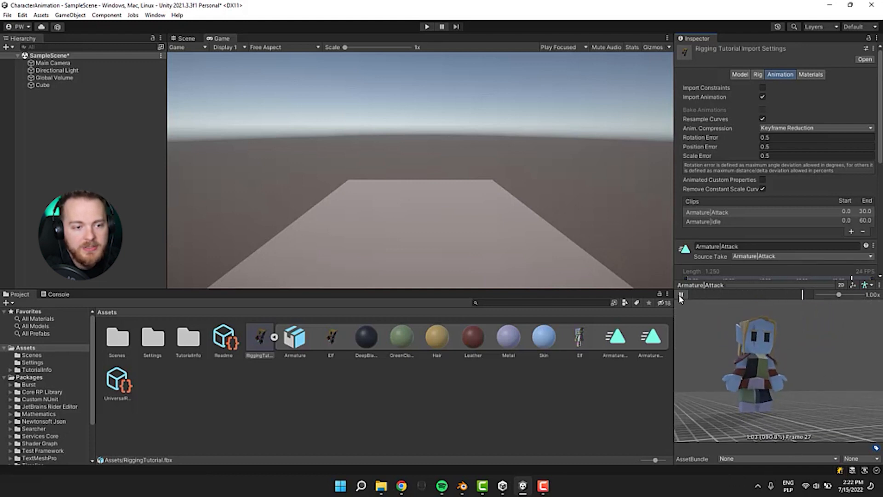
middle_drag(714, 346, 742, 353)
right_drag(742, 354, 723, 368)
Step: Preview the Armature|Idle clip, then enable and apply Loop Time and Loop Pose for it
click(701, 222)
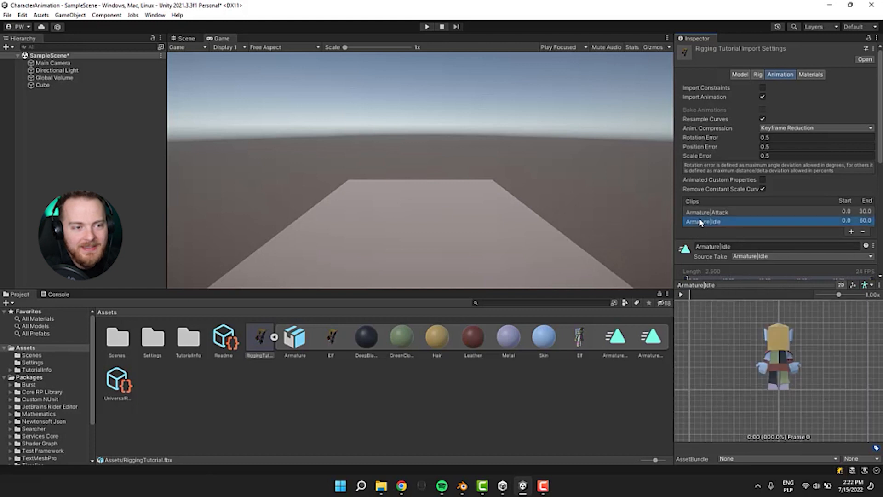
right_drag(810, 368, 730, 368)
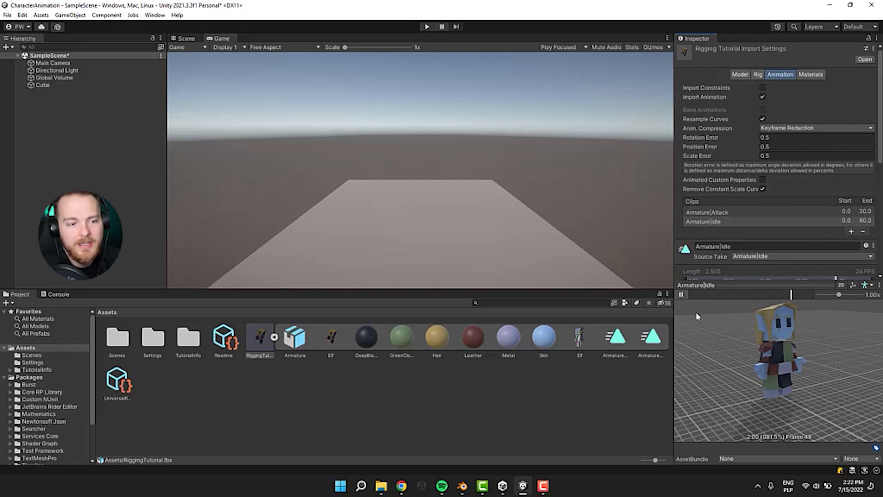
click(681, 295)
drag(692, 286, 702, 361)
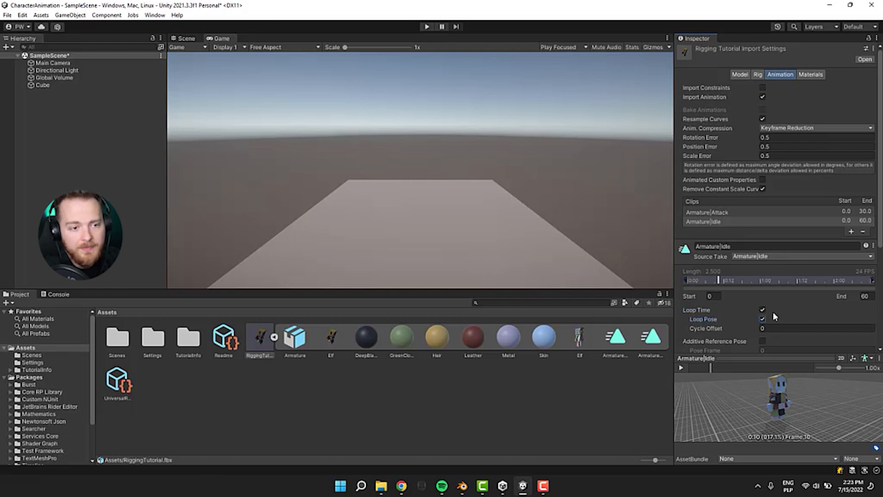
scroll(774, 316, down, 3)
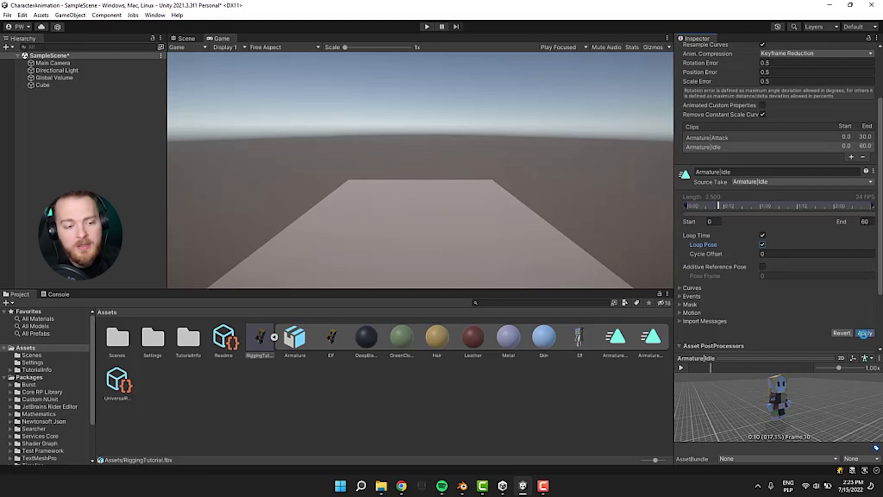
click(864, 333)
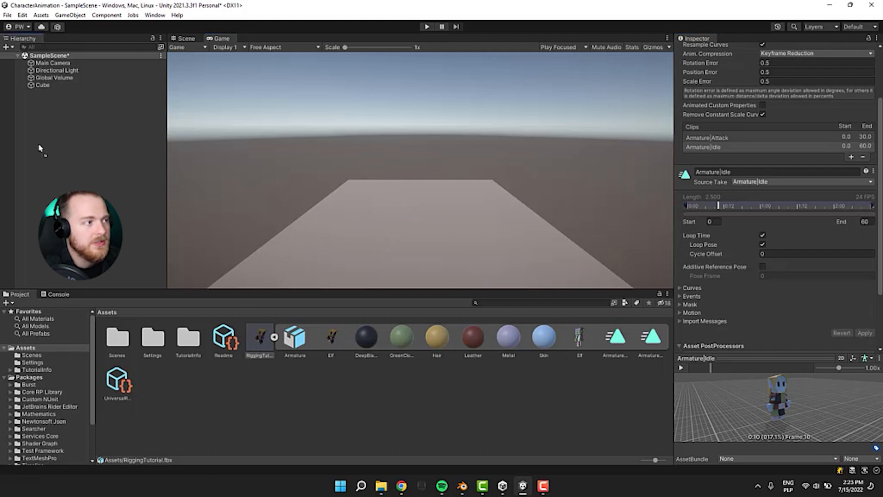
Step: Place the RiggingTutorial model on the cube in the scene and rotate it to about 178.65° around Y
click(175, 40)
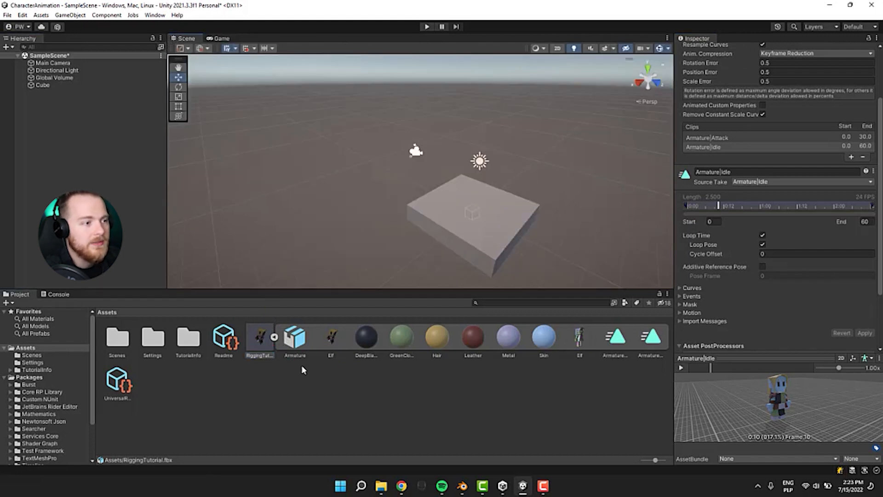
scroll(510, 245, up, 3)
middle_drag(508, 244, 472, 234)
drag(247, 336, 363, 196)
middle_drag(308, 157, 345, 174)
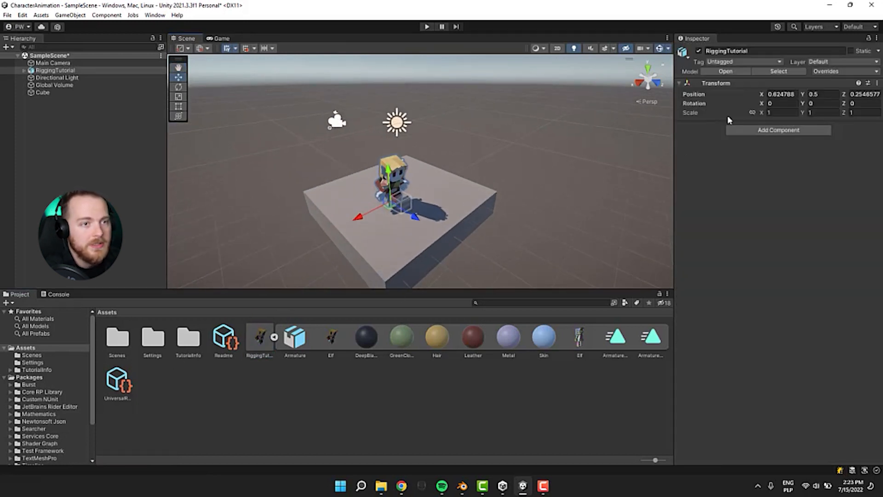
drag(766, 107, 731, 108)
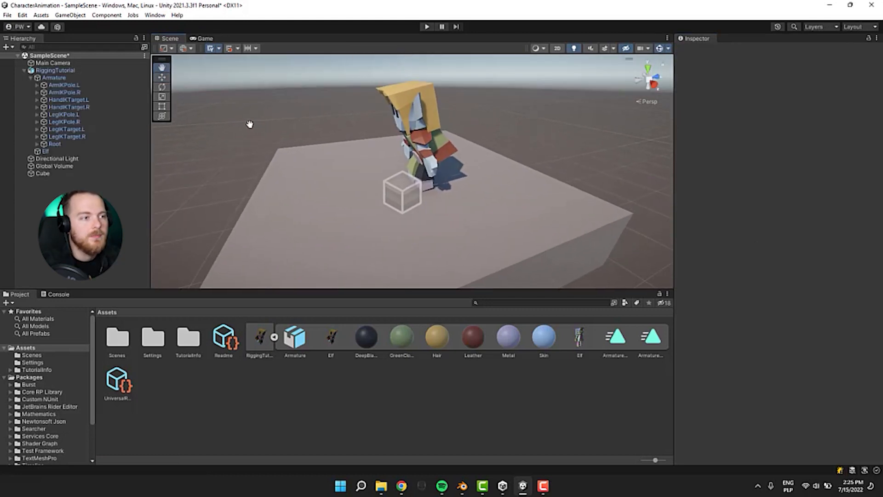
Step: Create an Animator Controller named Elf in the Assets folder
alt+drag(250, 124, 278, 154)
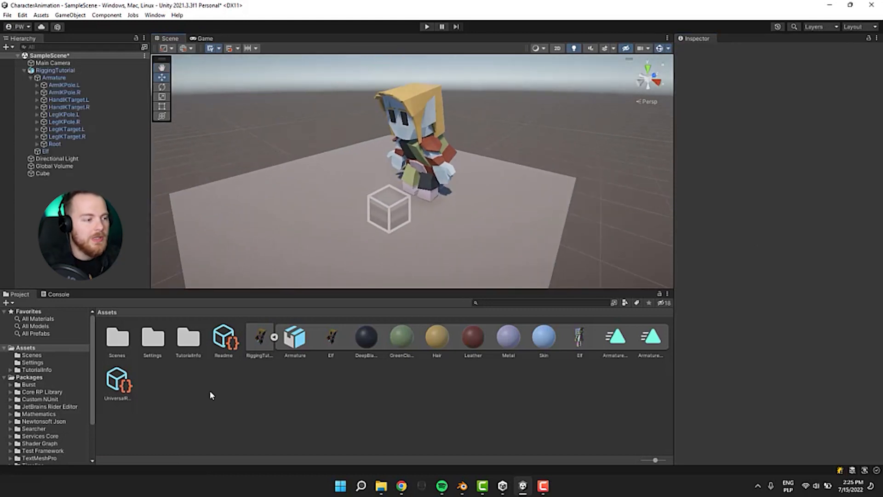
right_click(211, 392)
mouse_move(322, 159)
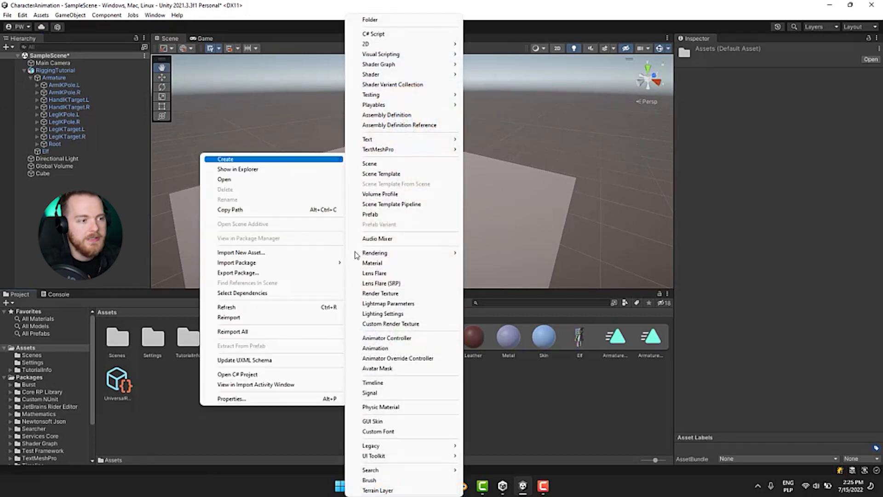
click(387, 338)
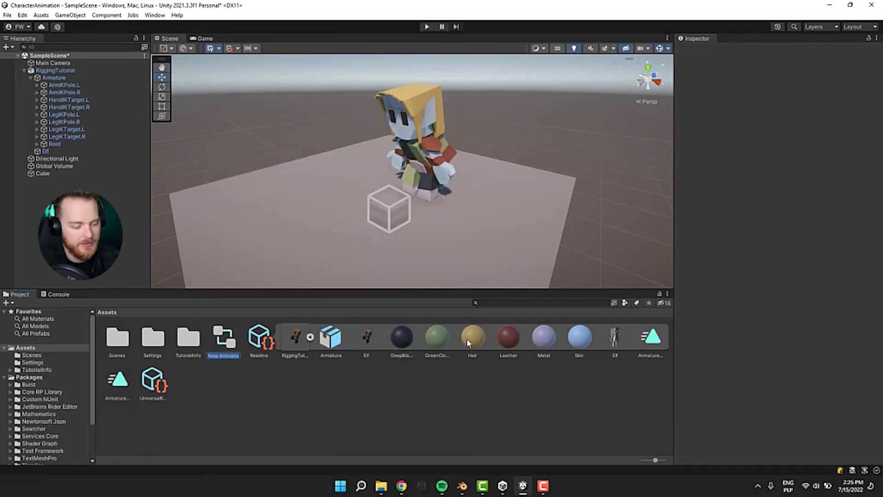
text(Elf)
key(Return)
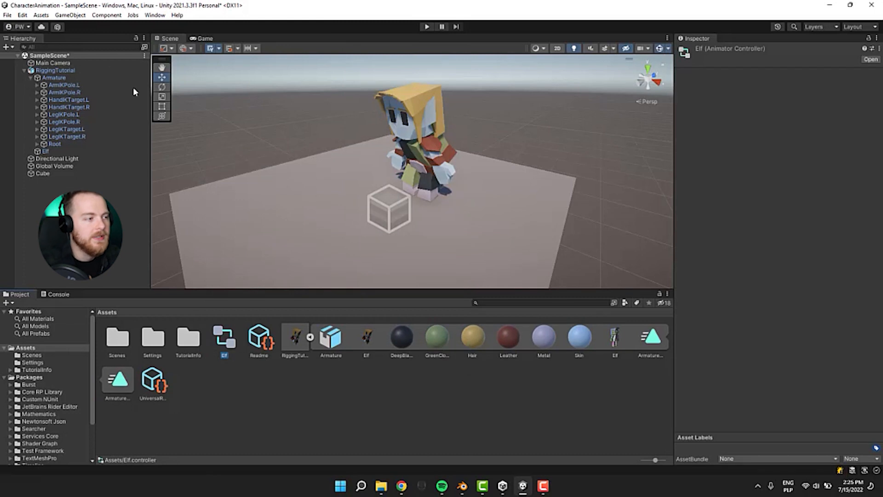
Step: Rename the RiggingTutorial scene object to Elf and attach the Elf animator controller to it
click(54, 71)
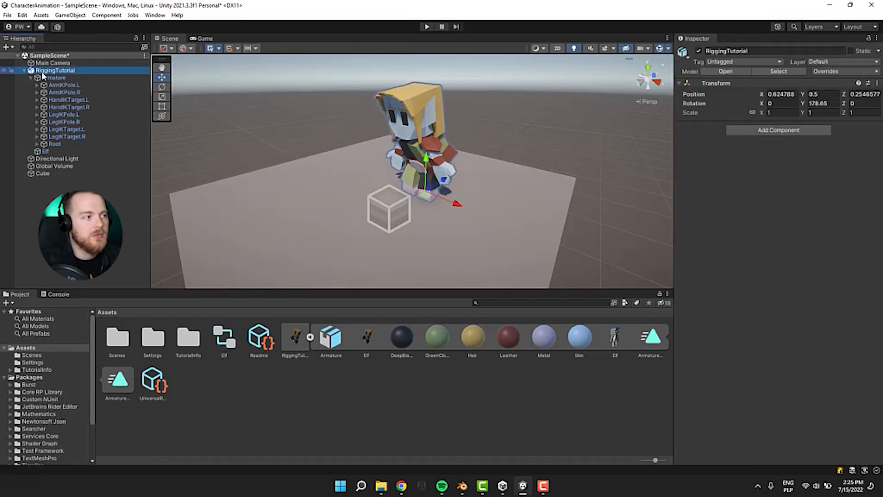
click(24, 70)
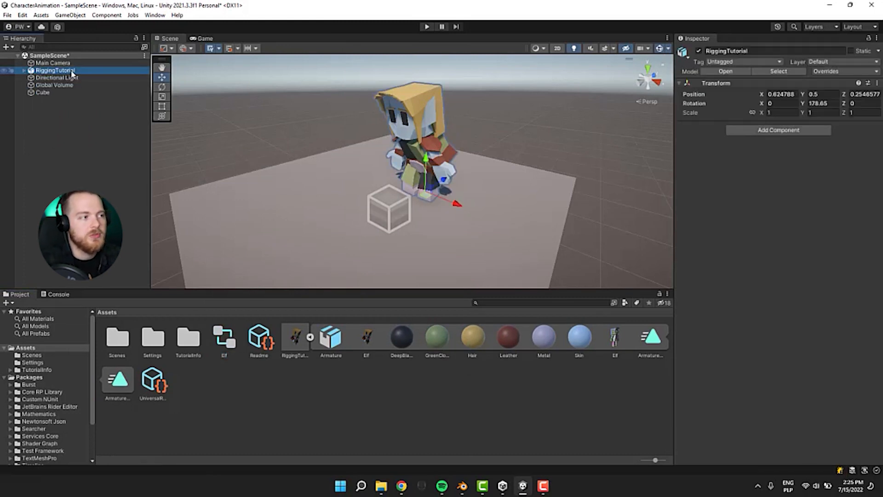
click(735, 49)
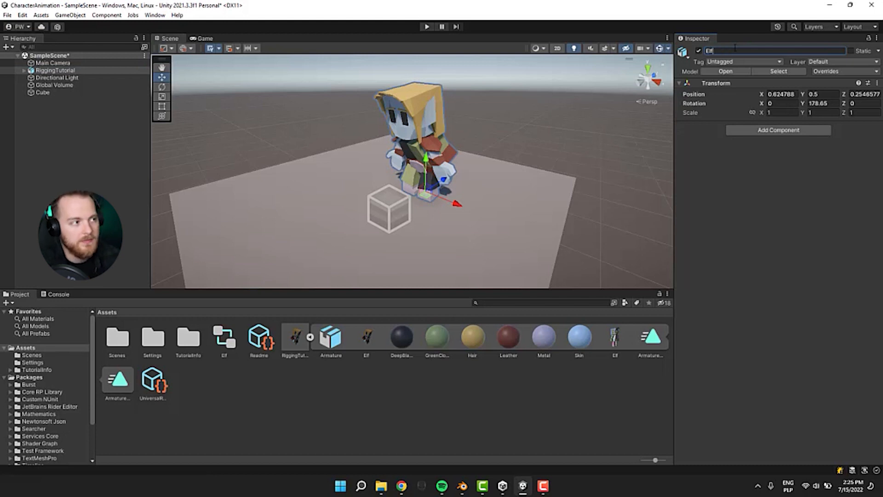
drag(219, 349, 786, 205)
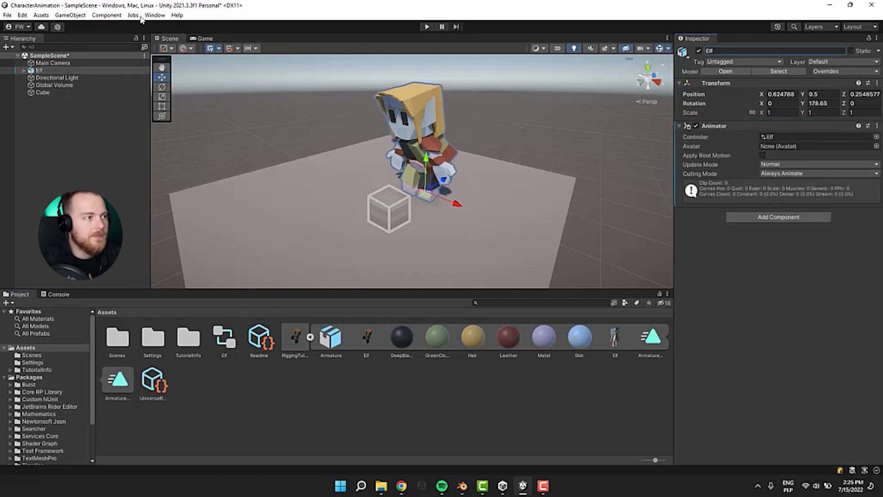
Step: Open the Animator window and add the Armature|Idle clip as the default state beside Entry
click(154, 15)
mouse_move(158, 204)
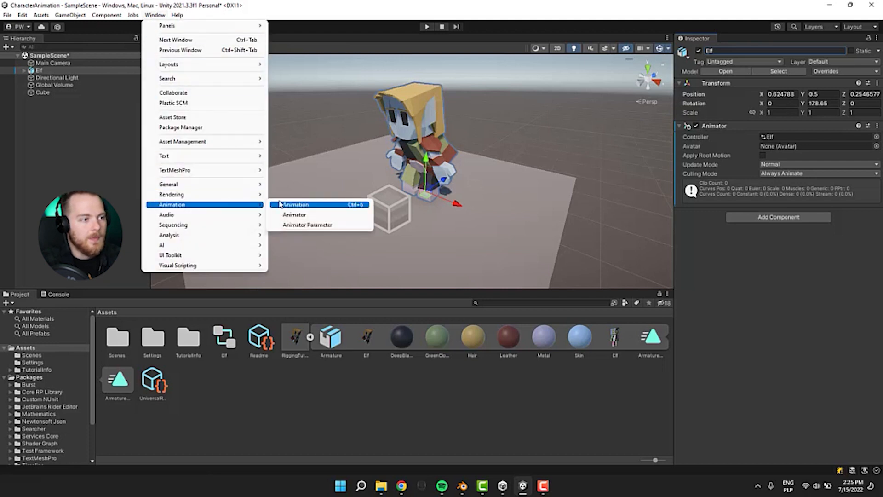
click(295, 215)
middle_drag(357, 141, 352, 218)
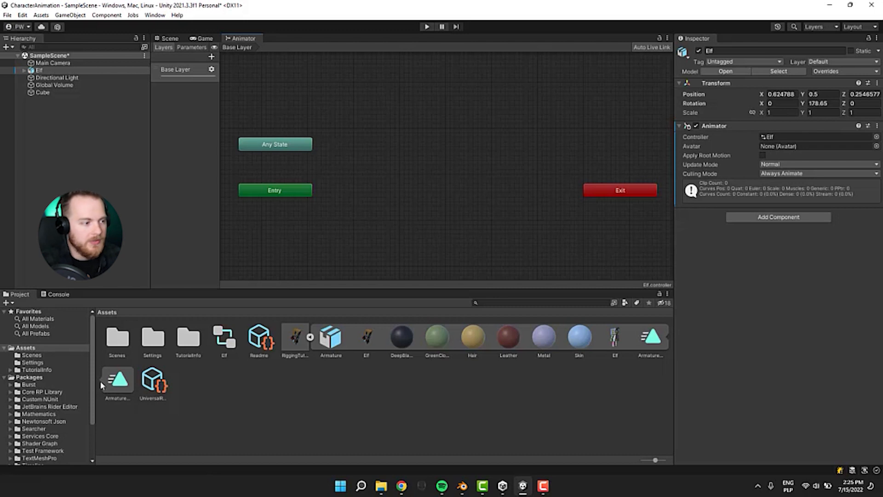
click(113, 389)
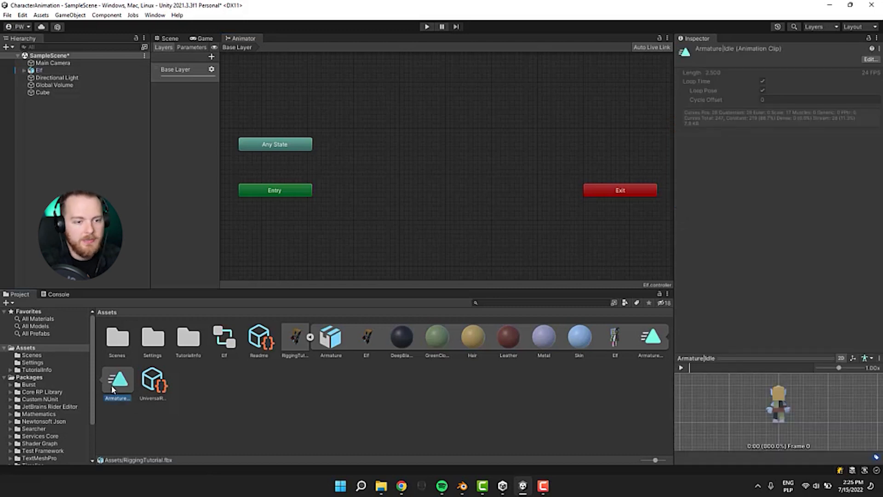
drag(400, 192, 360, 184)
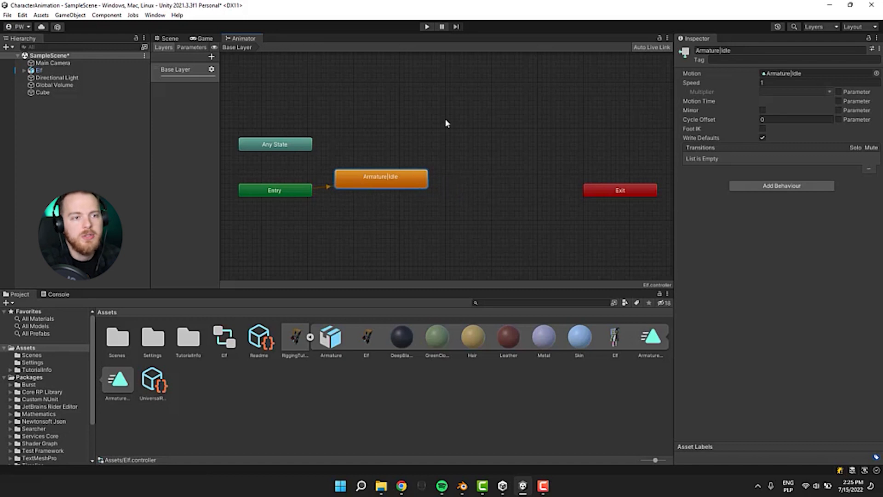
Step: Run the scene and examine the idle animation in the Game and Scene views, inspecting the Elf object and its Armature child
click(201, 38)
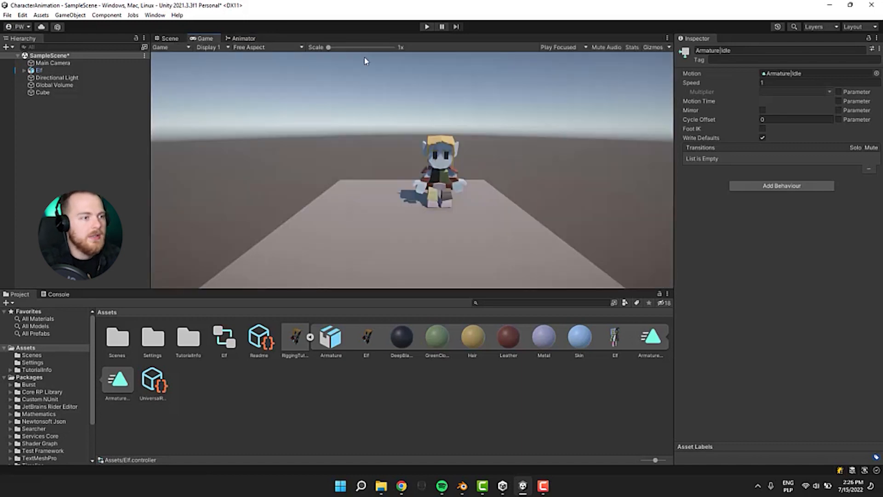
click(426, 27)
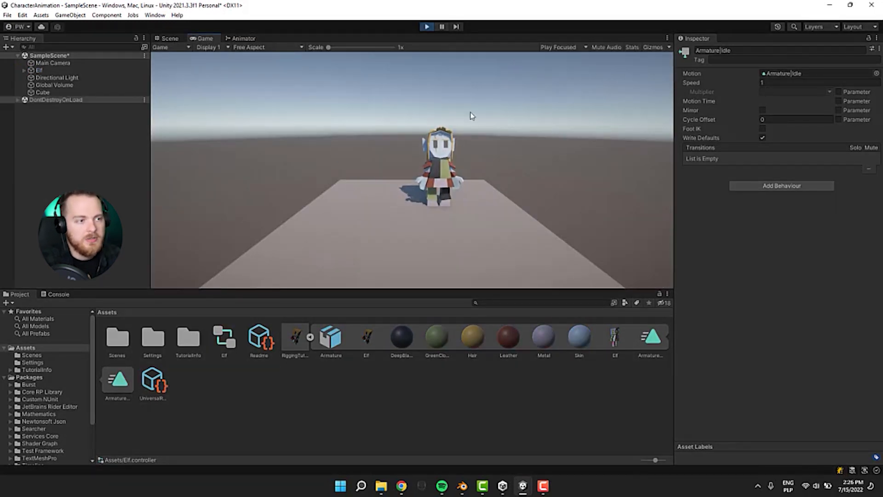
click(174, 37)
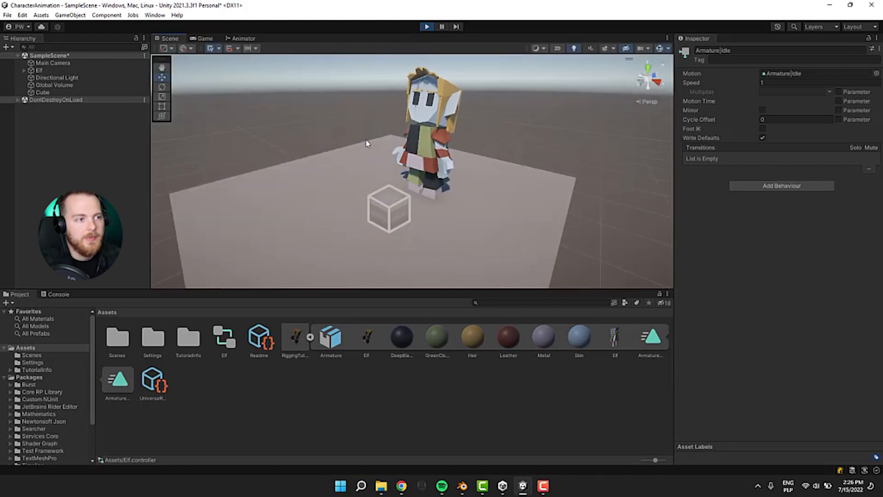
middle_drag(353, 109, 331, 134)
scroll(323, 140, up, 5)
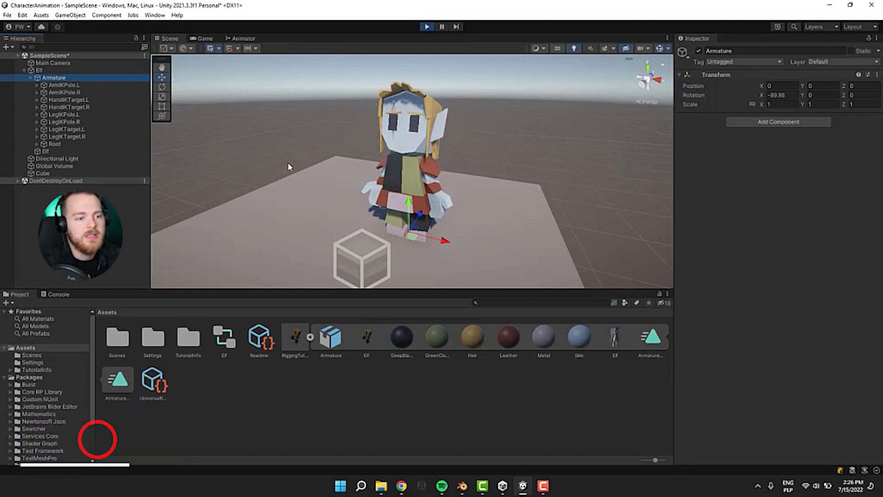
click(39, 71)
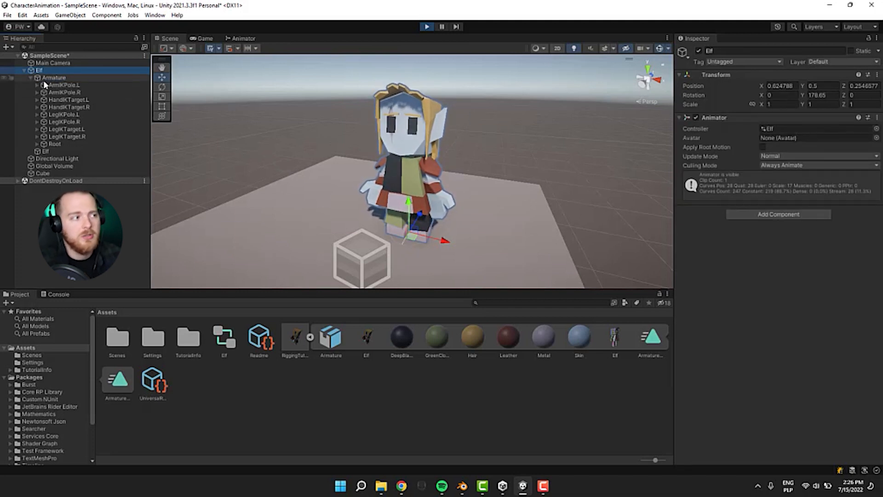
click(43, 79)
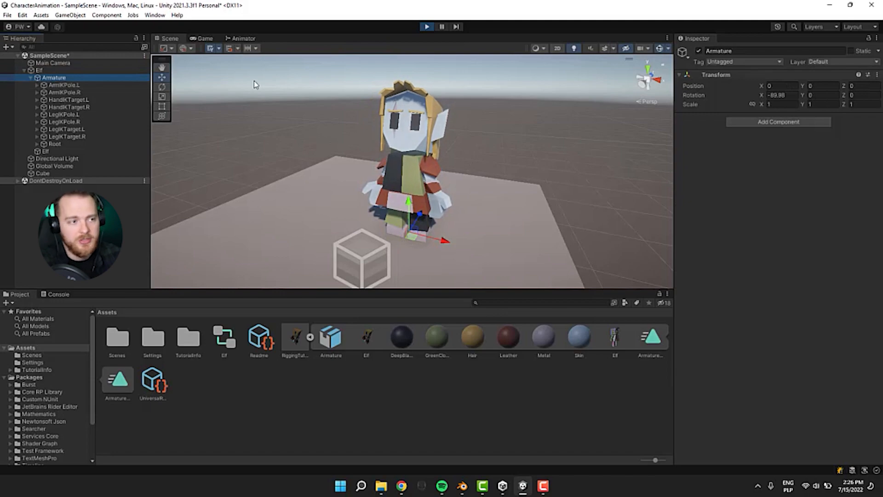